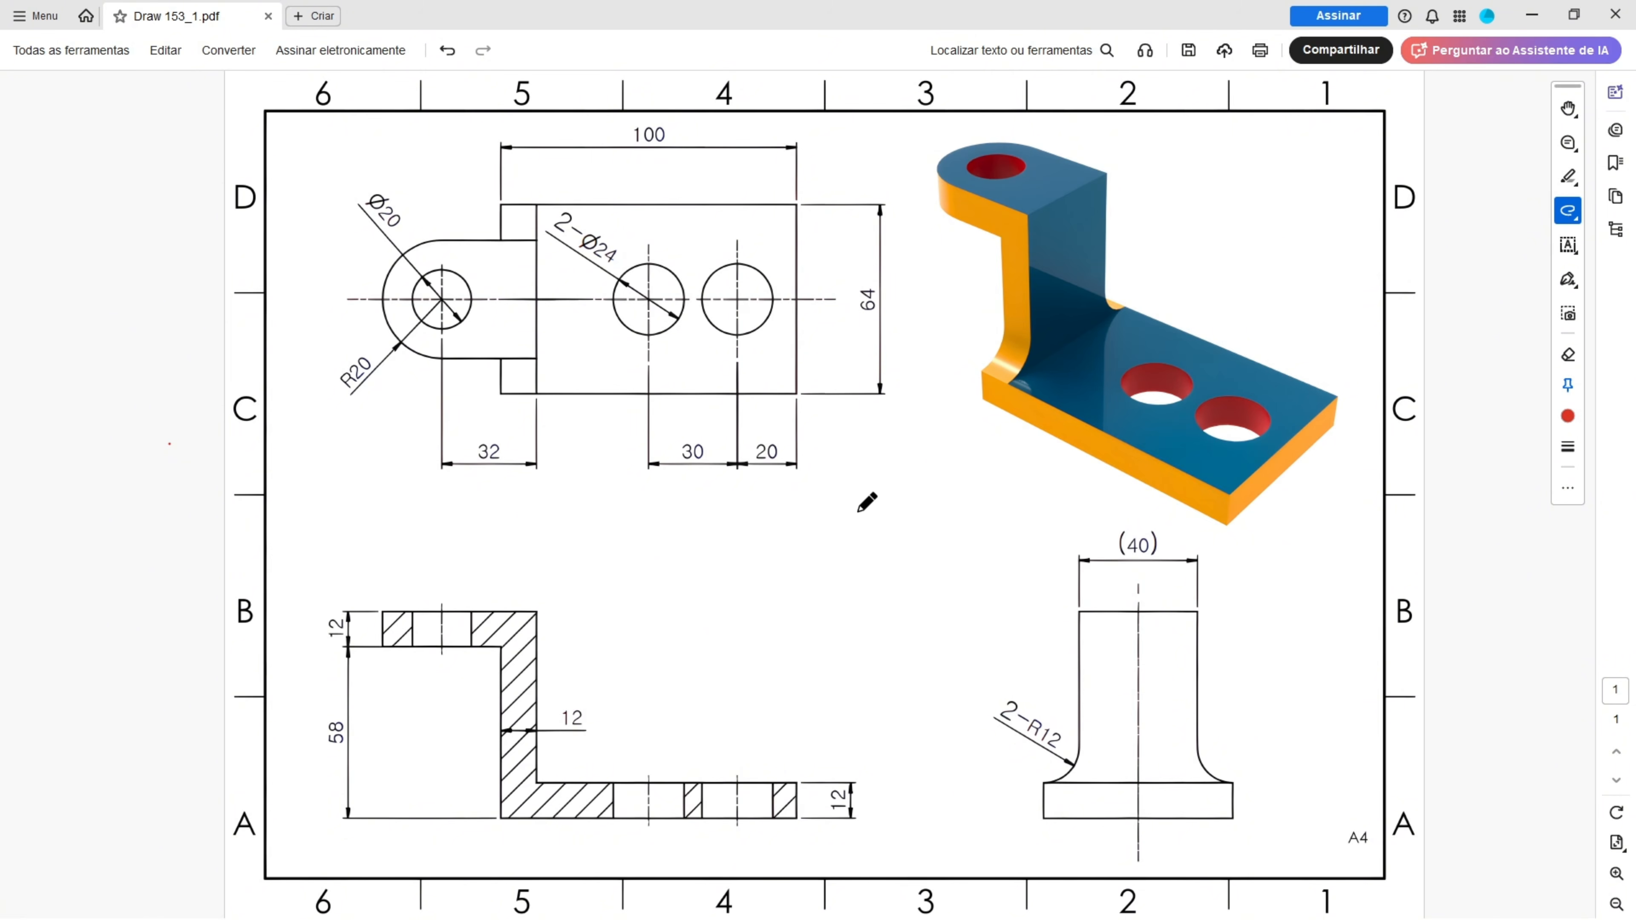
- Mark the base plate in red on the 3D view, and its outline and the 100 and 64 dimensions on the top view
mouse_move(857, 510)
left_mouse_down()
mouse_move(1037, 459)
mouse_move(1022, 494)
left_mouse_up()
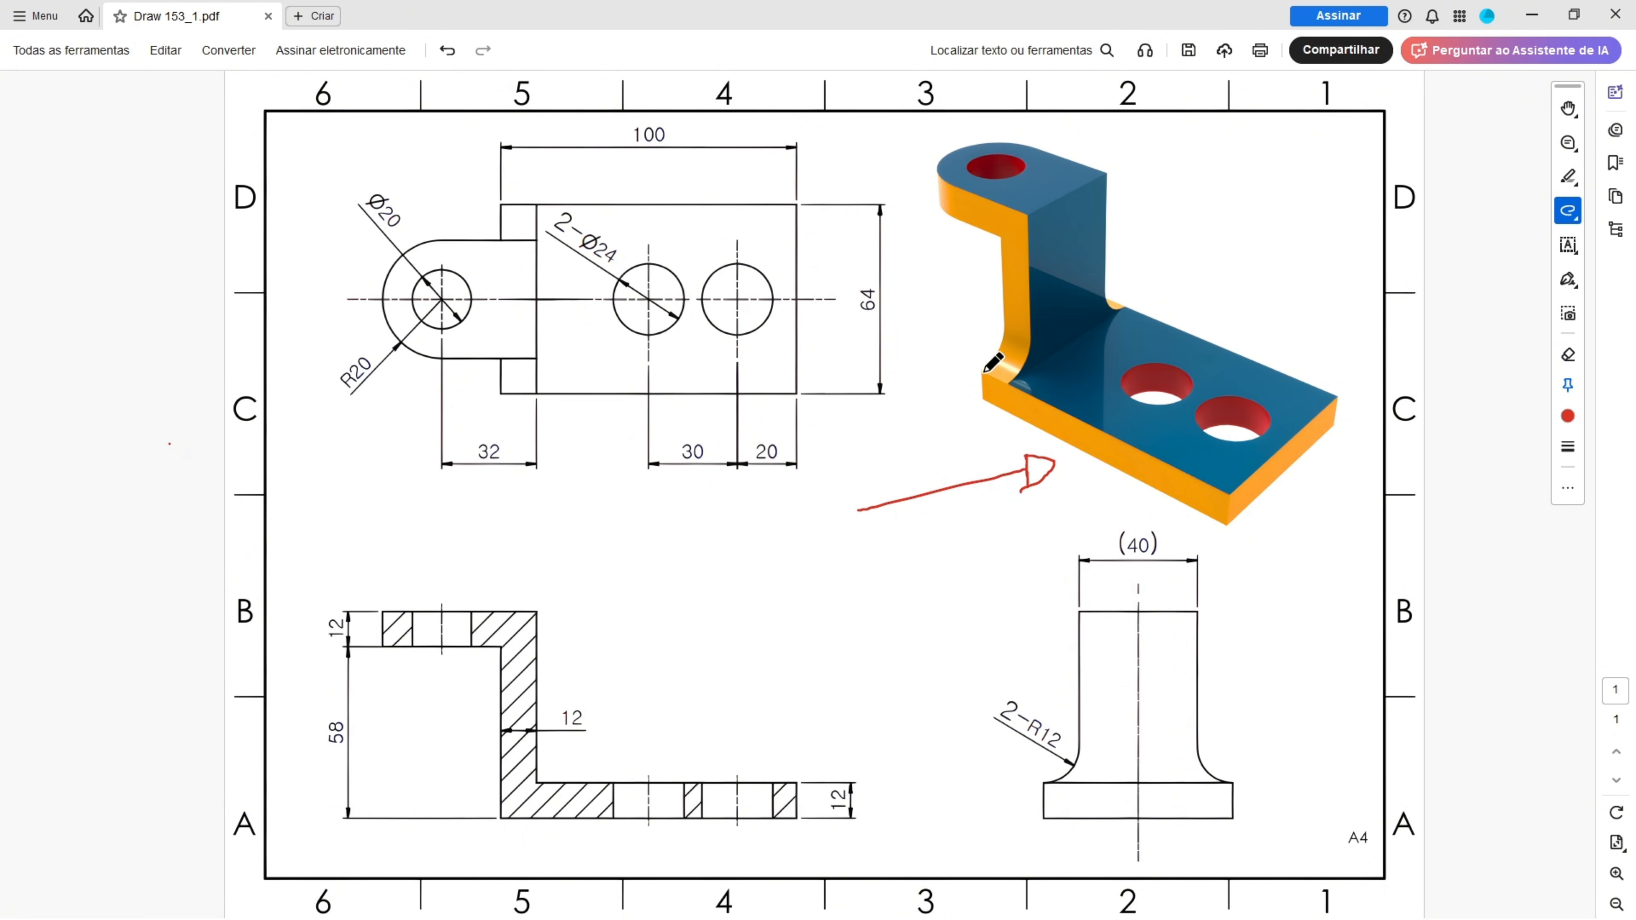
mouse_move(984, 371)
left_mouse_down()
mouse_move(1214, 485)
mouse_move(1285, 464)
mouse_move(1351, 399)
left_mouse_up()
mouse_move(416, 157)
left_mouse_down()
mouse_move(475, 187)
mouse_move(459, 193)
left_mouse_up()
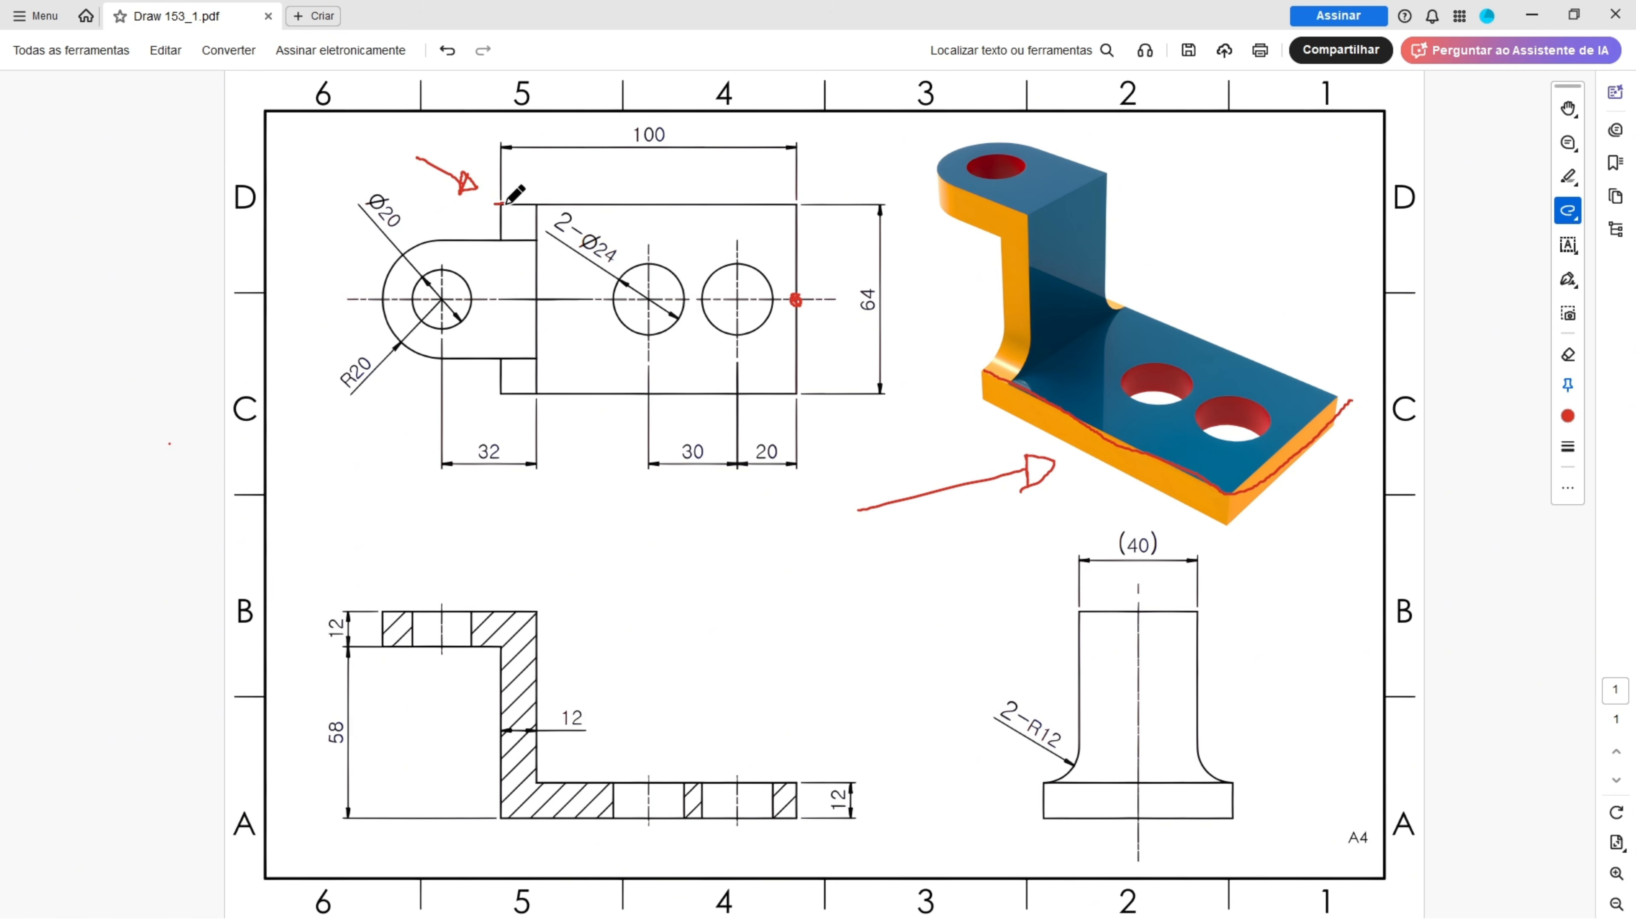
mouse_move(501, 204)
left_mouse_down()
mouse_move(782, 204)
mouse_move(793, 402)
left_mouse_up()
left_click_drag(629, 131, 700, 148)
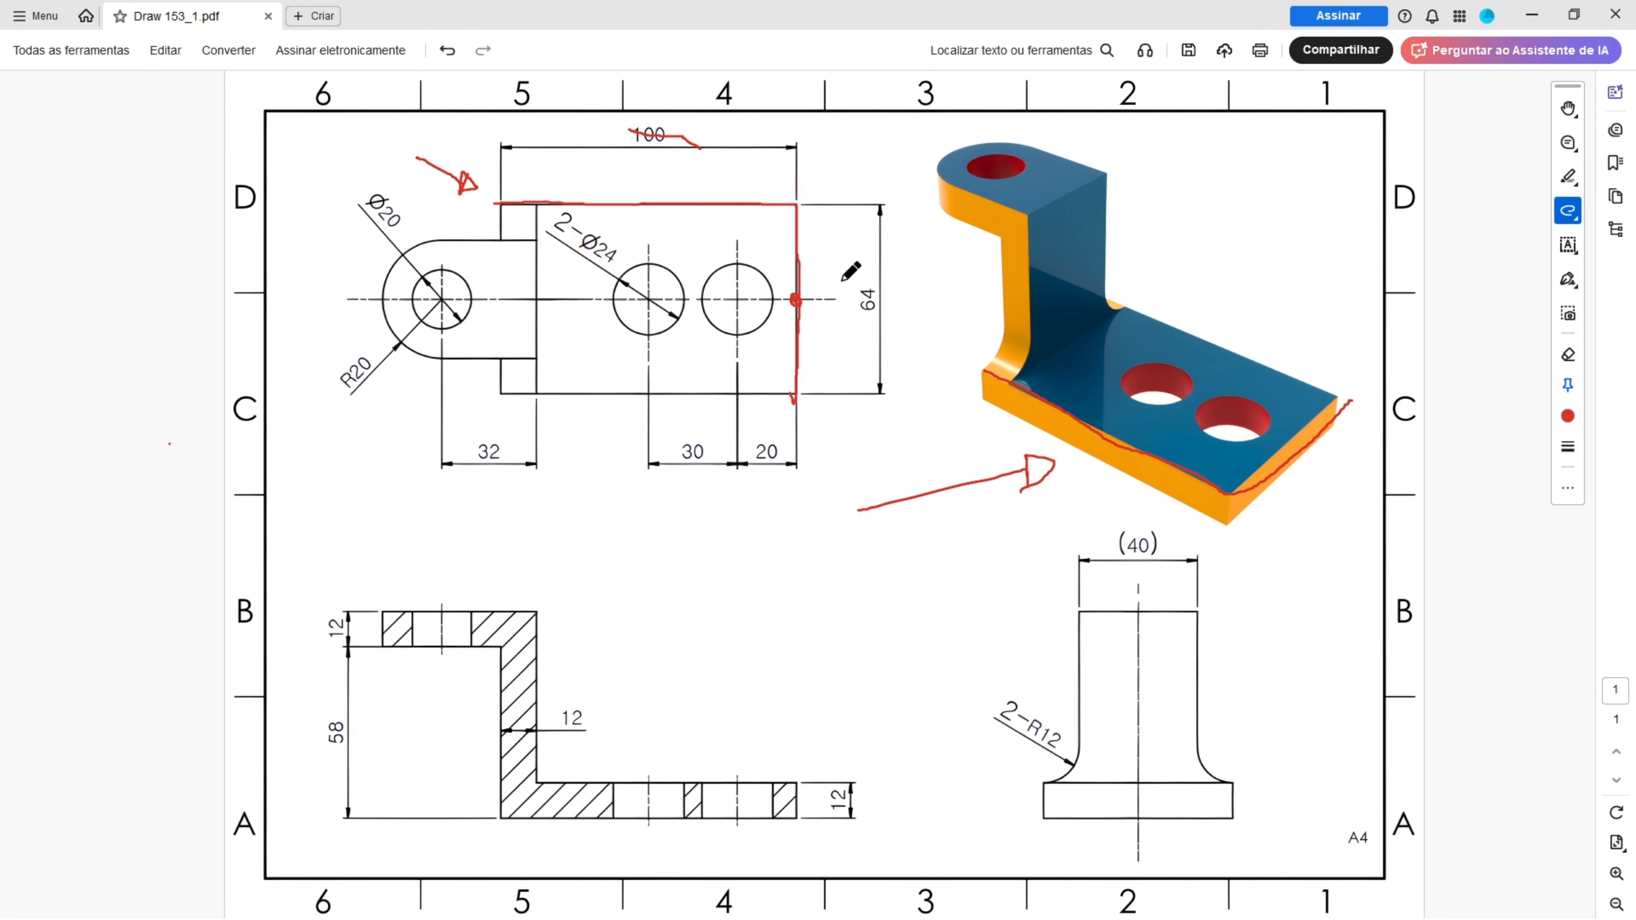
left_click_drag(865, 279, 870, 318)
- Switch to FreeCAD and start a new sketch on the XY plane of the body
key("alt+Tab")
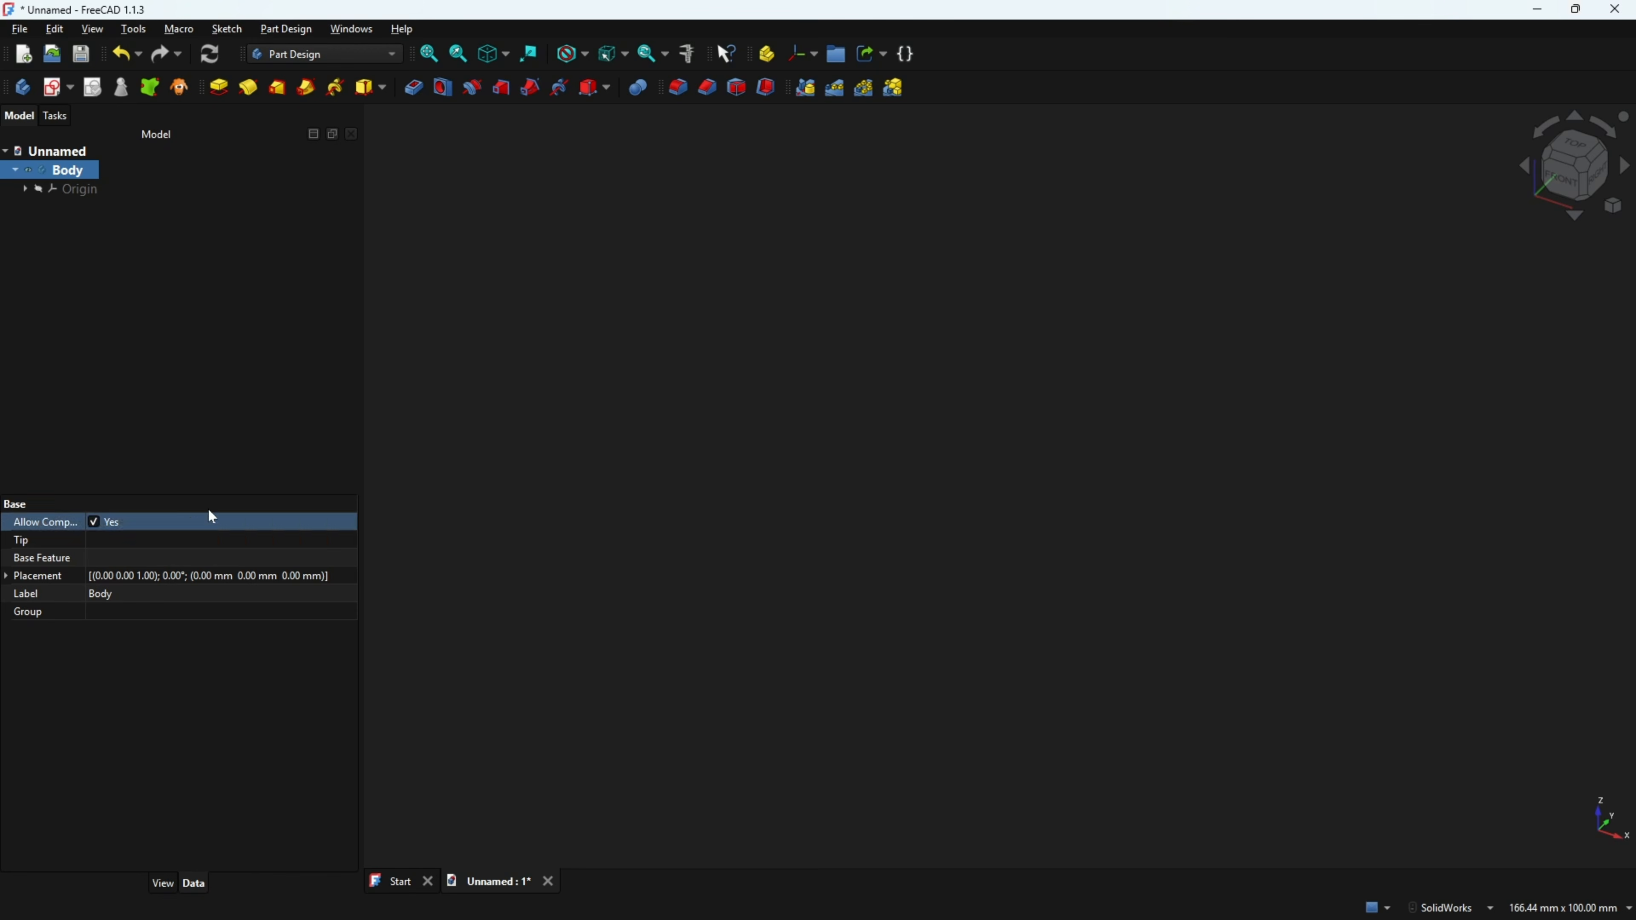
left_click(56, 92)
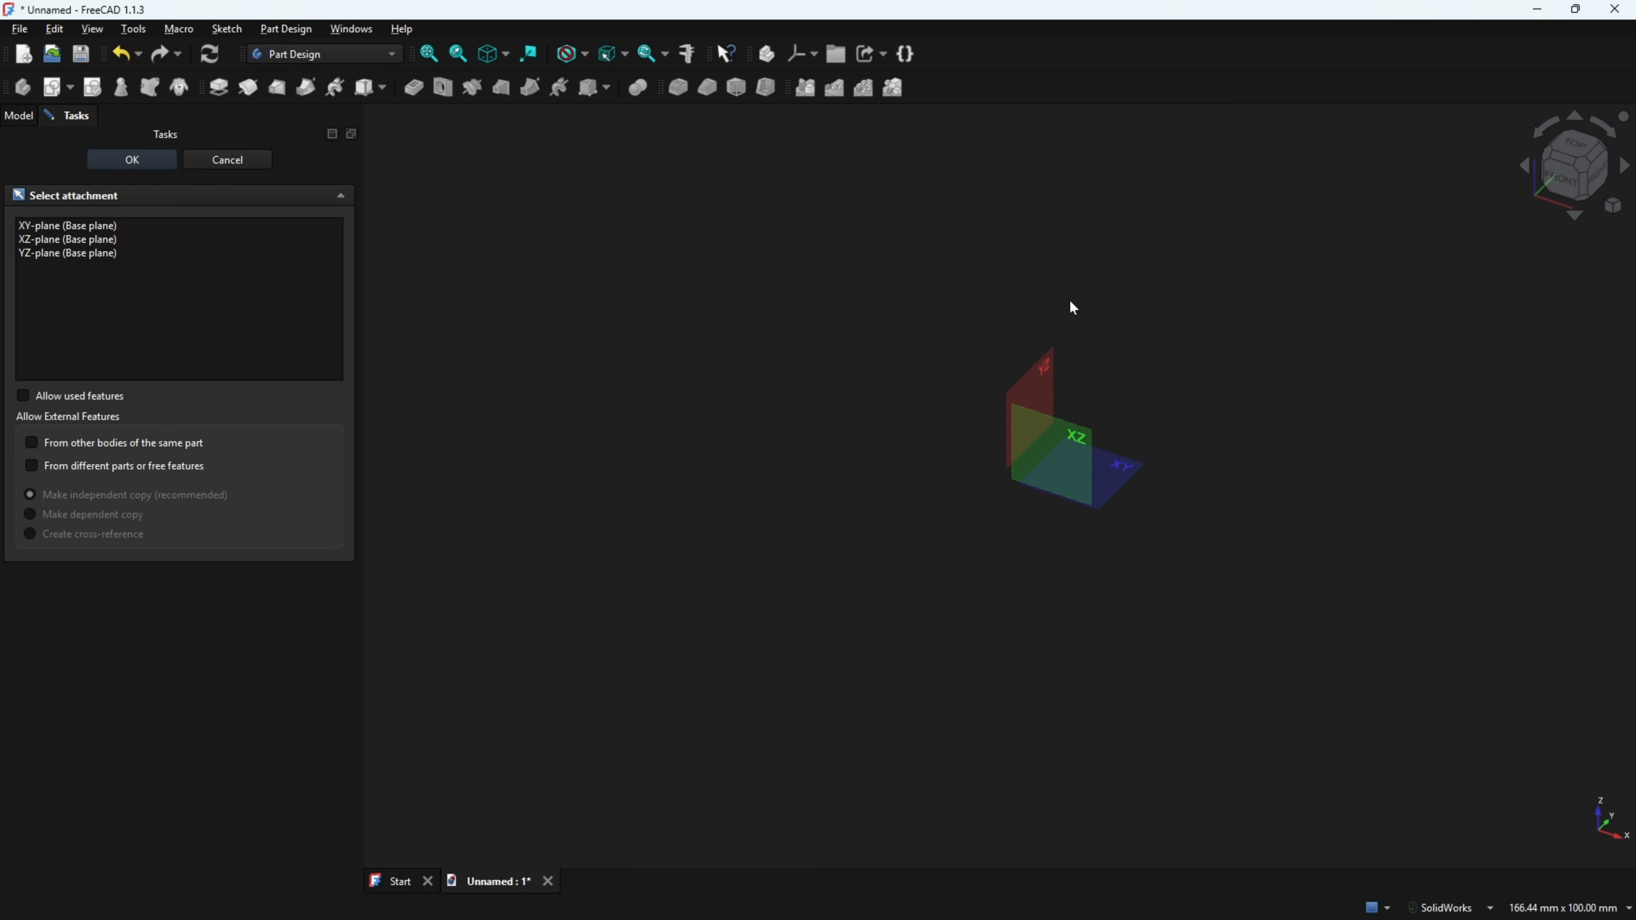
left_click(1129, 468)
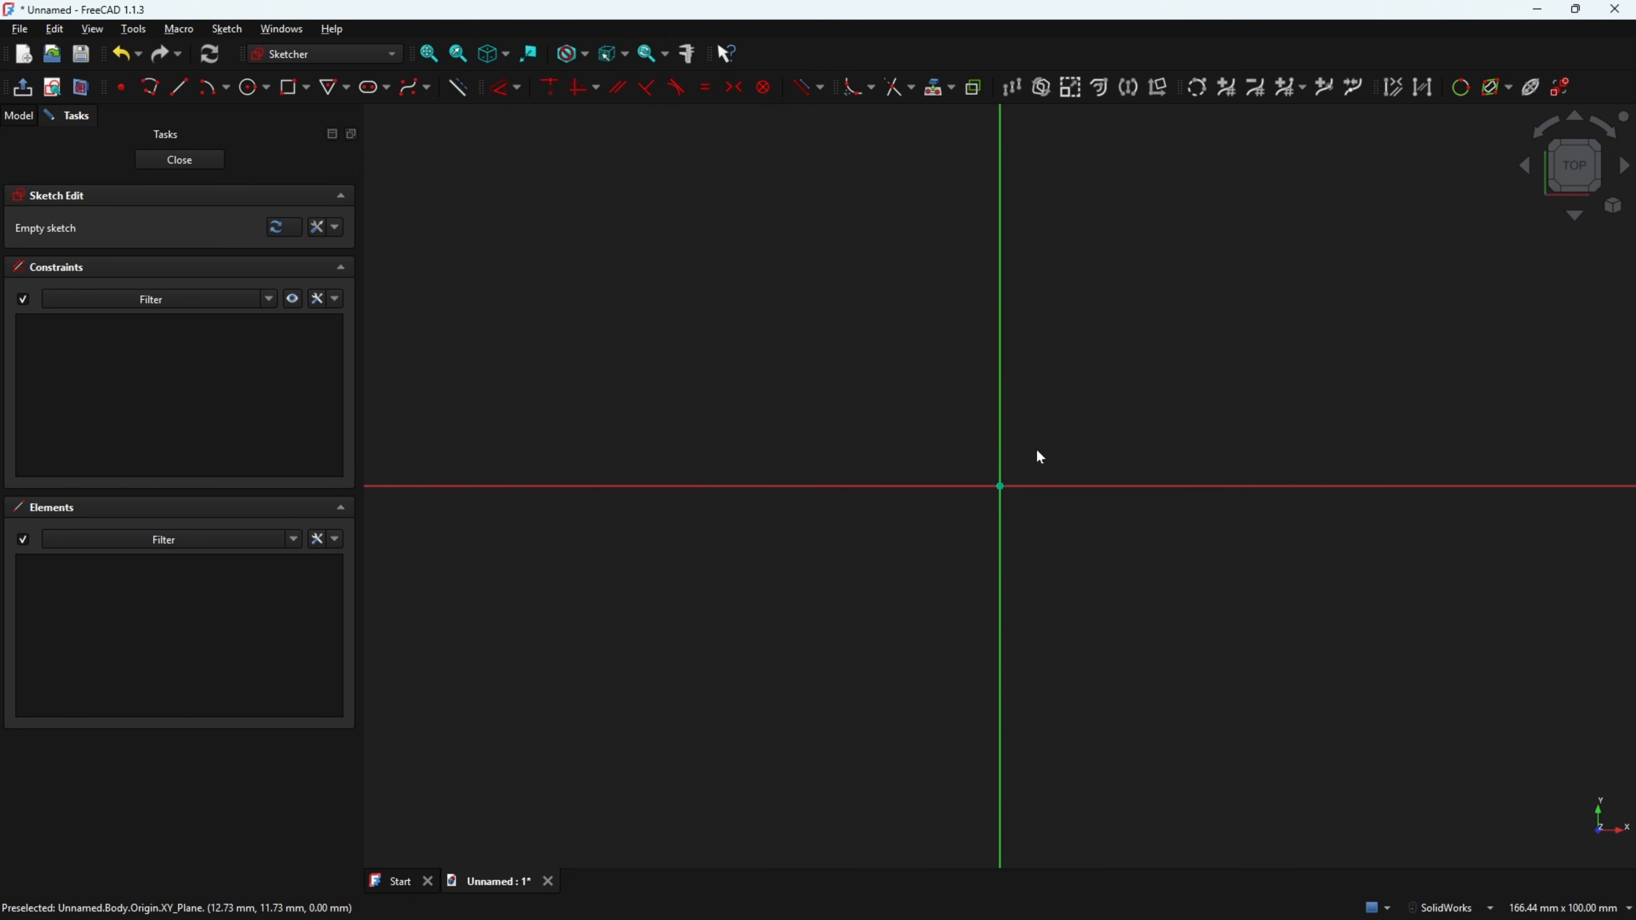
- Draw a centered rectangle 100 mm wide and 64 mm high, with its center on the horizontal axis beside the origin
left_click(307, 87)
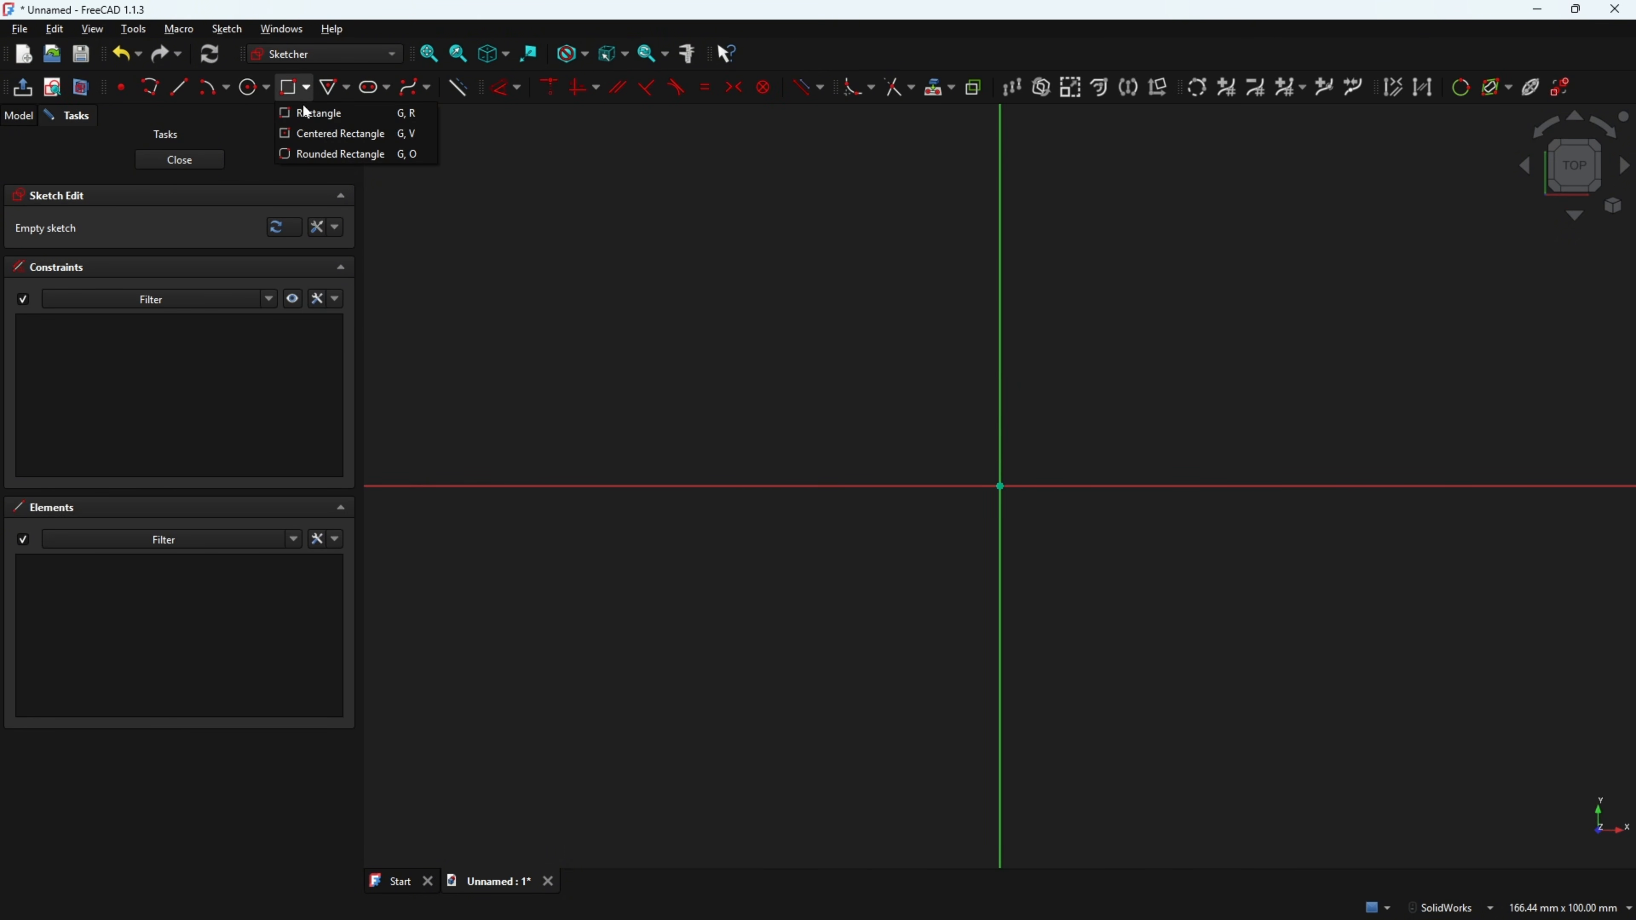
left_click(316, 134)
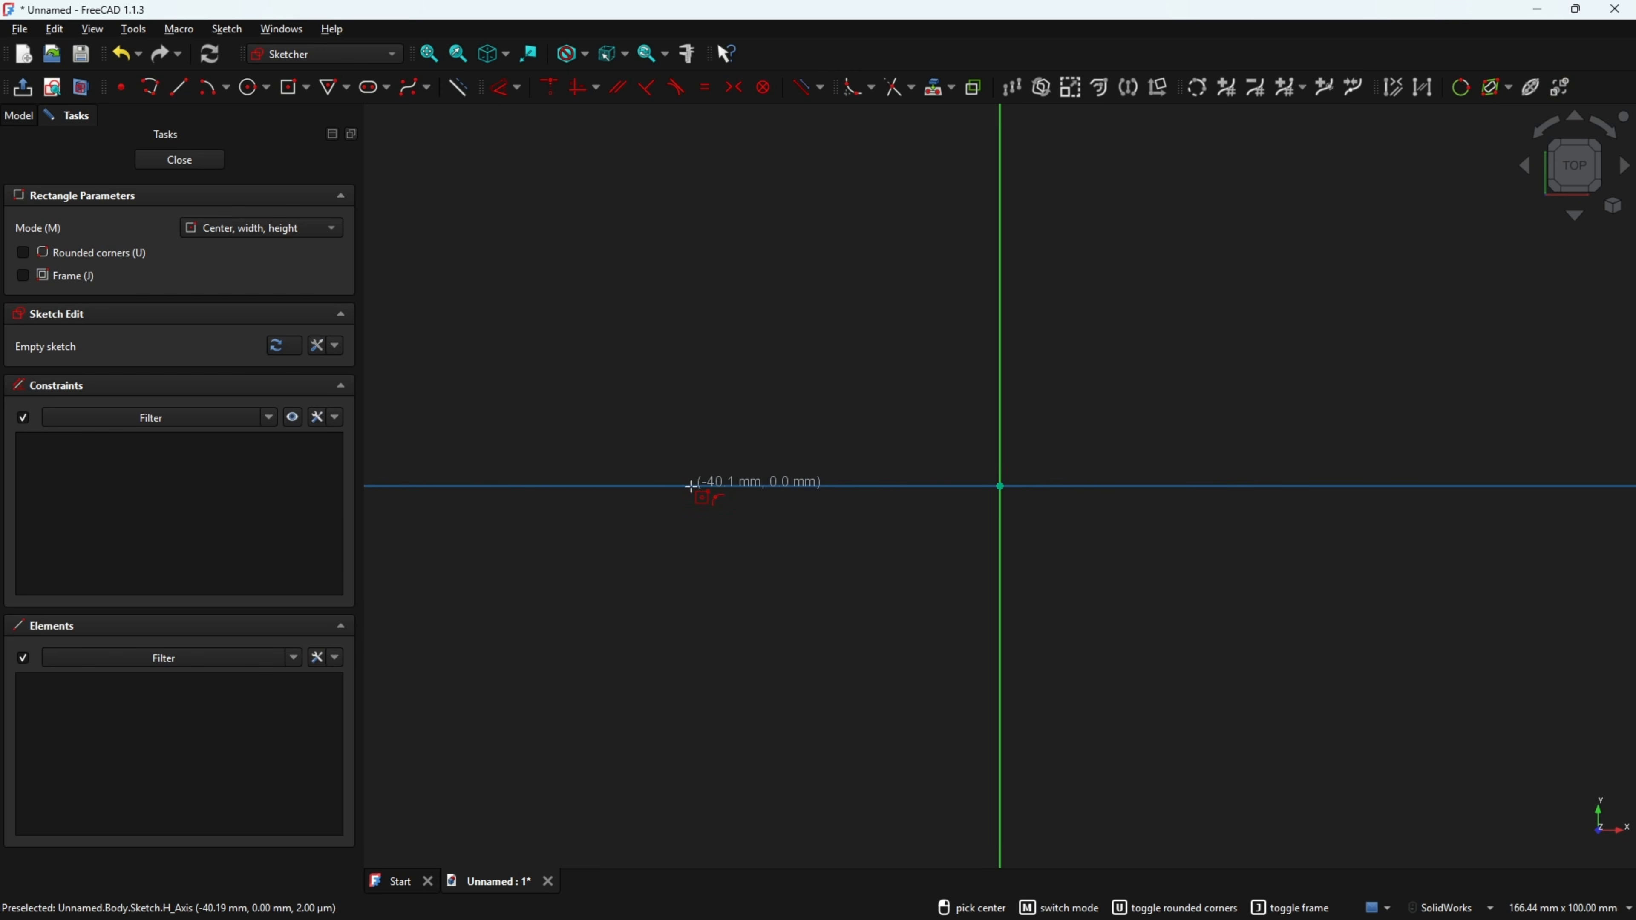
left_click(676, 485)
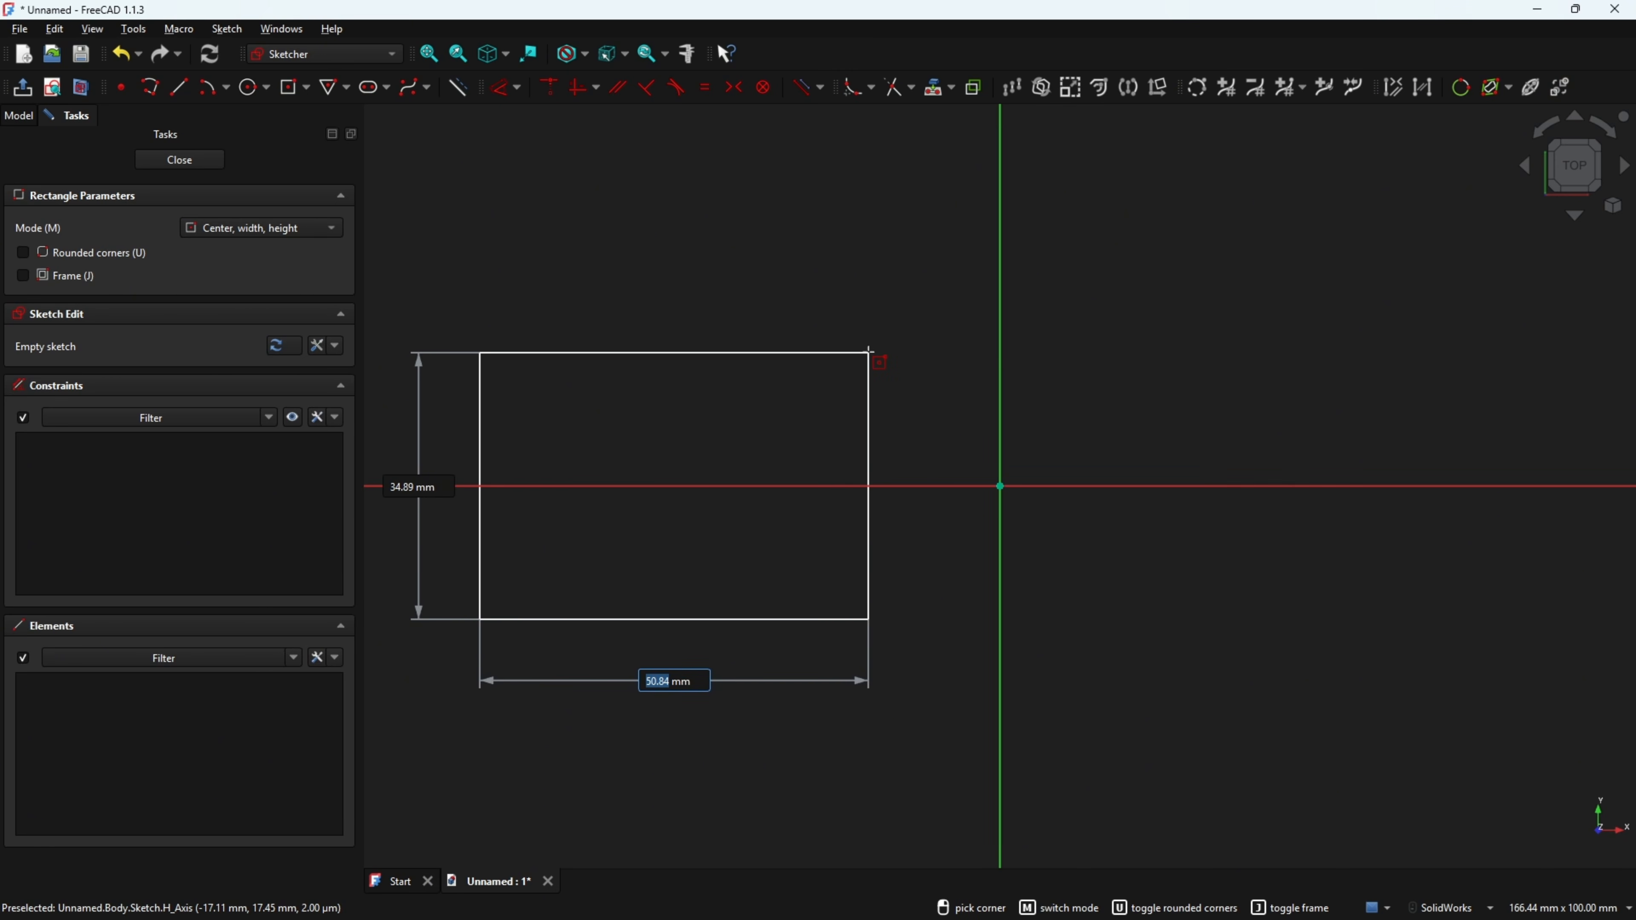
type("100")
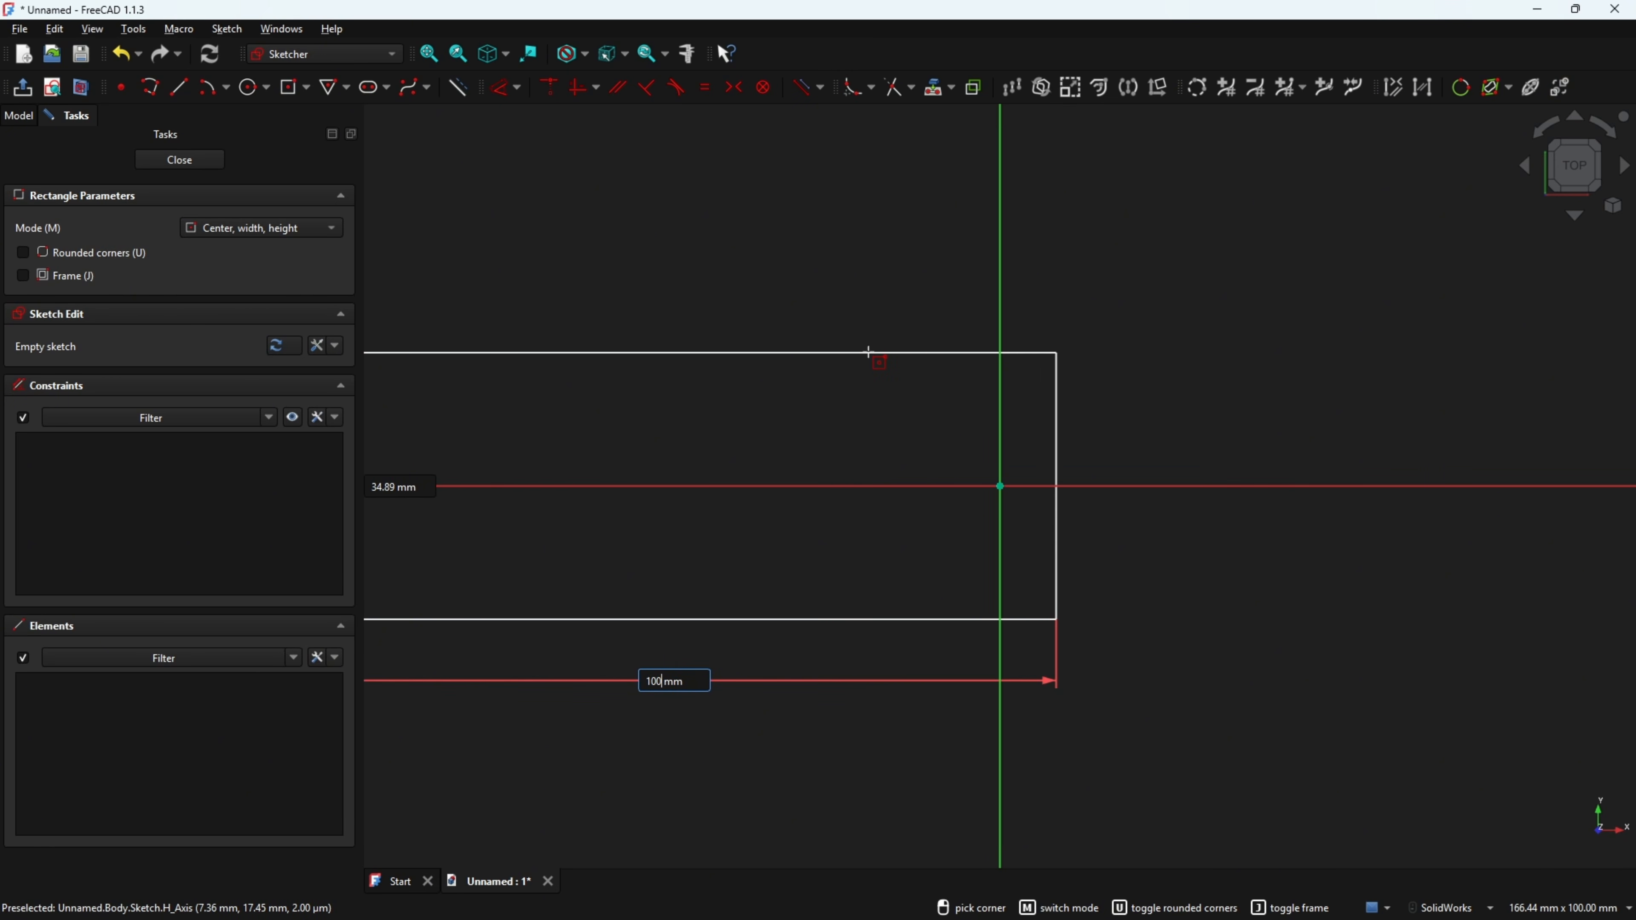
key("Tab")
type("64")
key("Return")
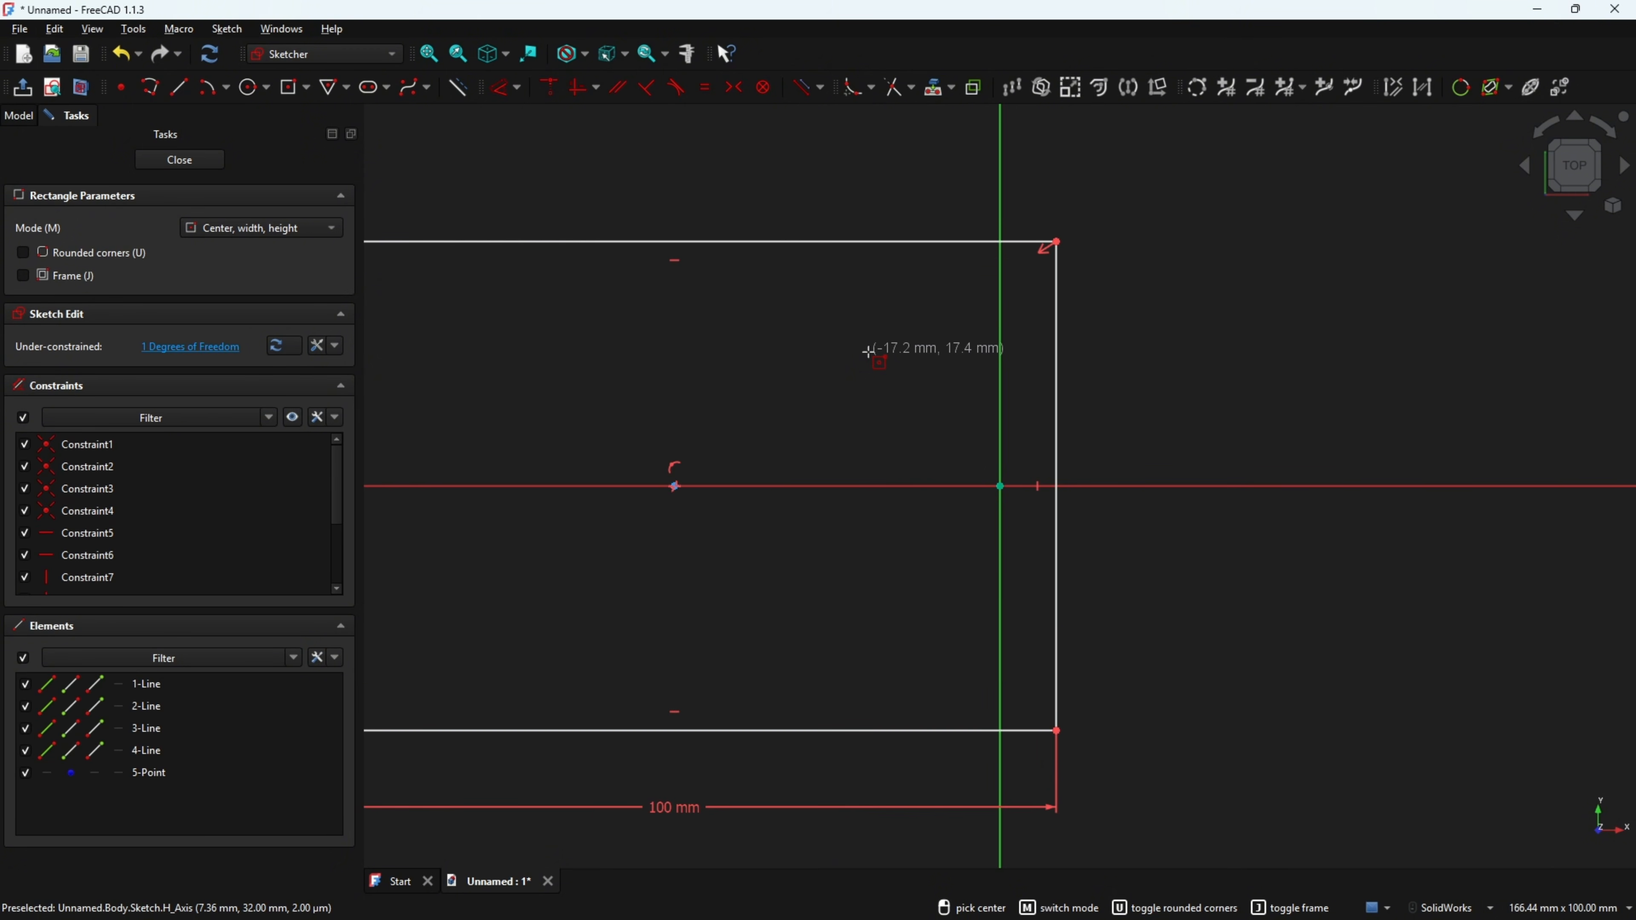
scroll(909, 327, "down", 2)
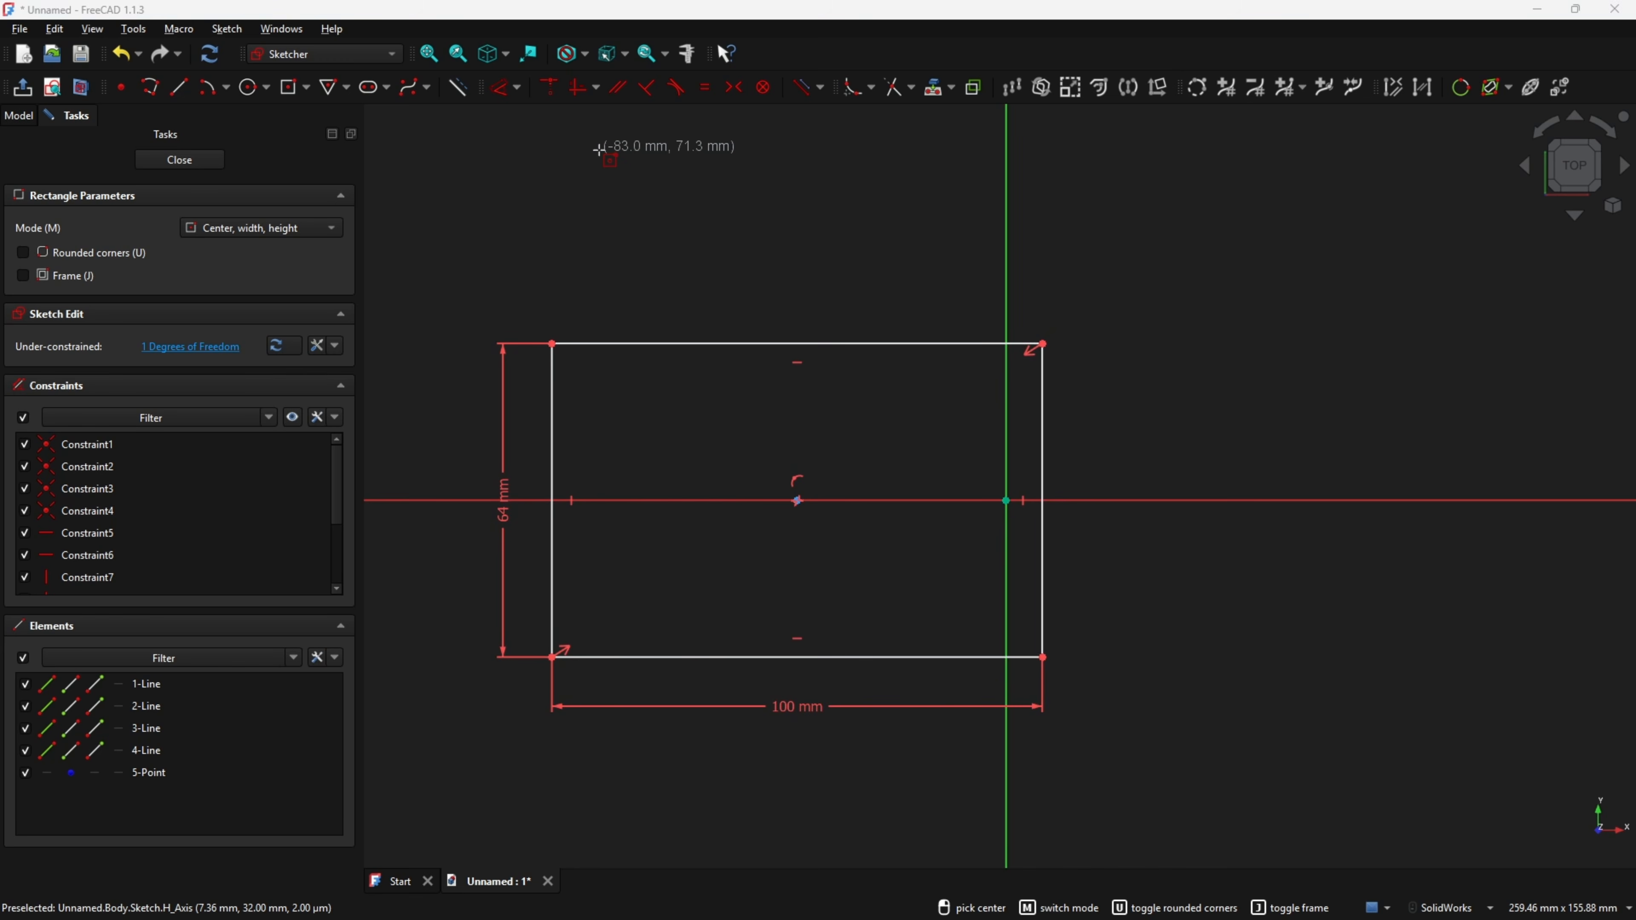
- Constrain the rectangle's right vertical edge to pass through the sketch origin with a coincident constraint
left_click(549, 88)
left_click(1043, 452)
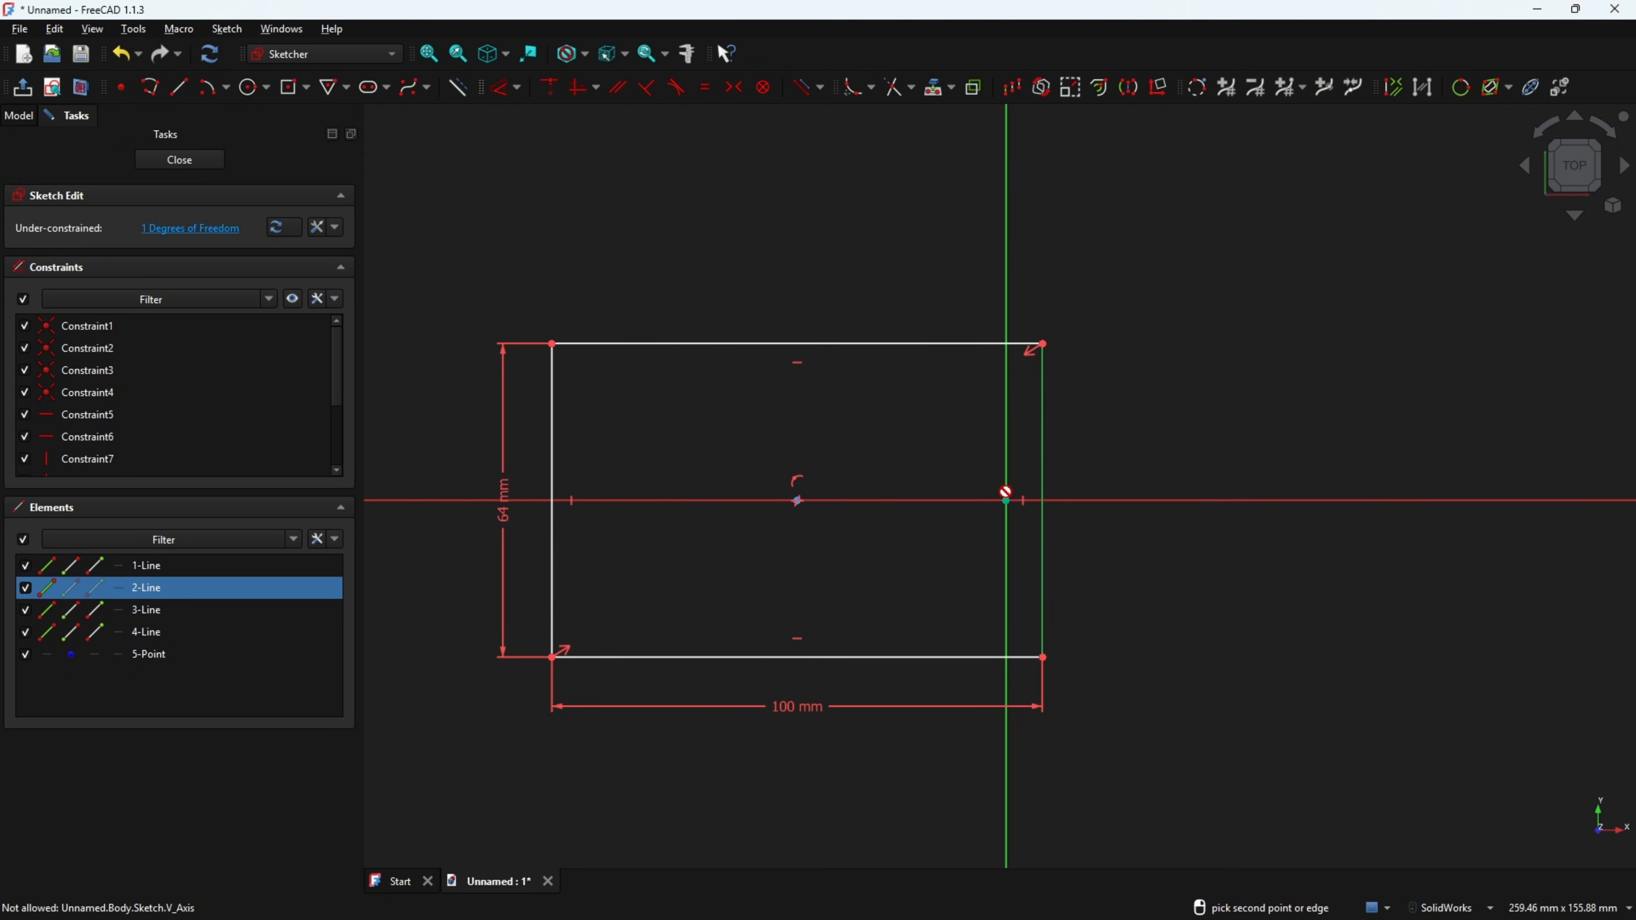
left_click(1006, 501)
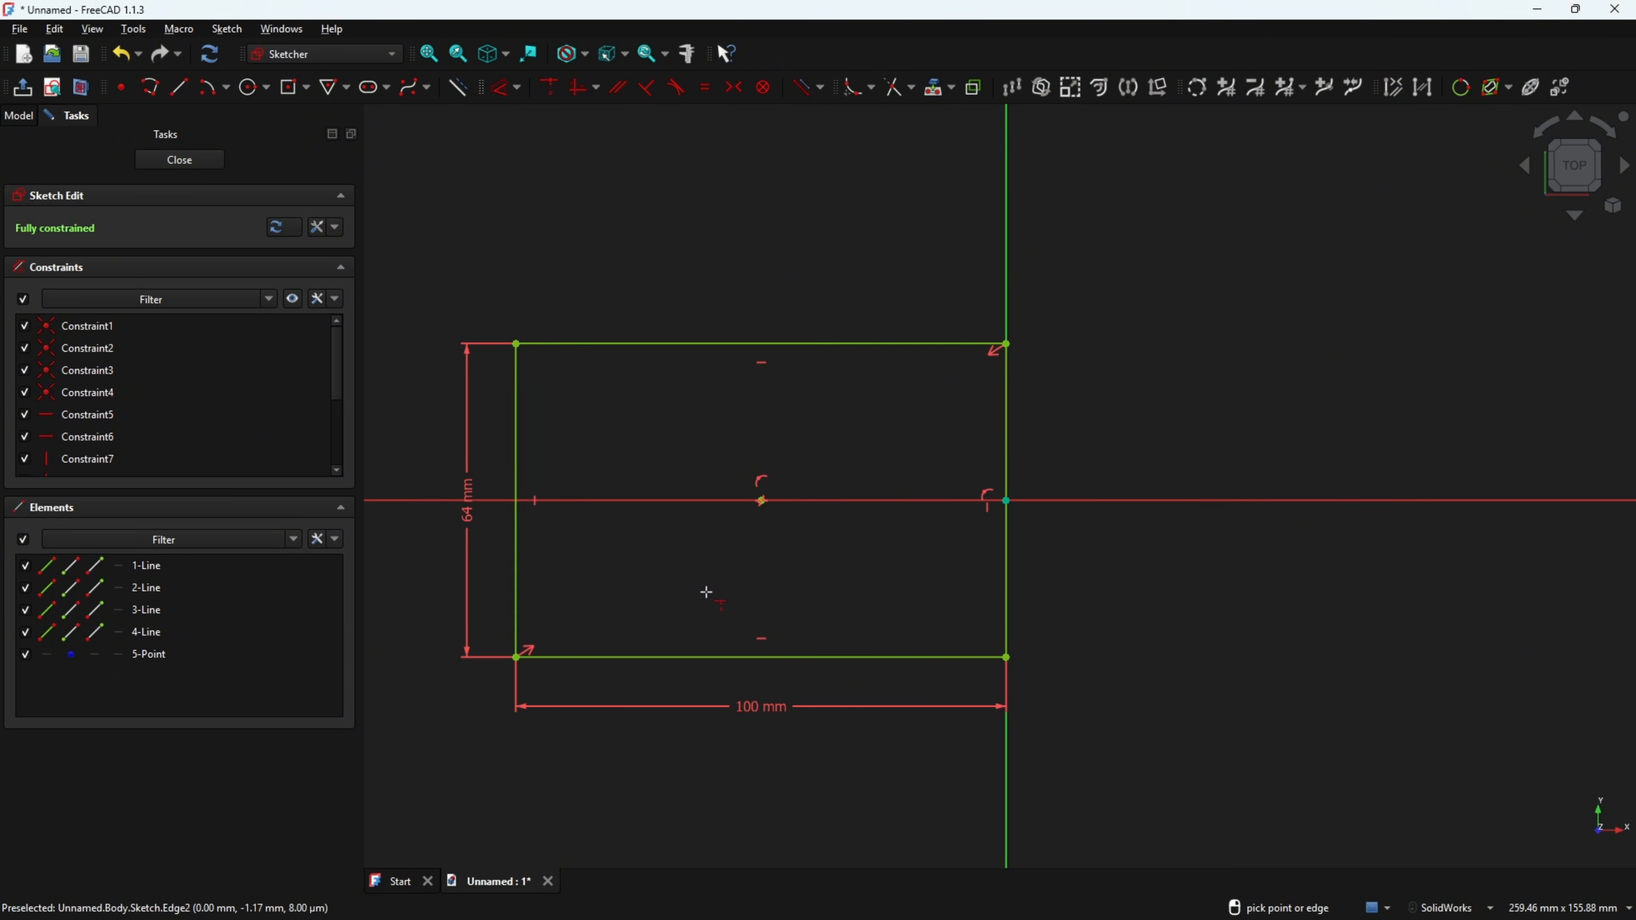
left_click(762, 500)
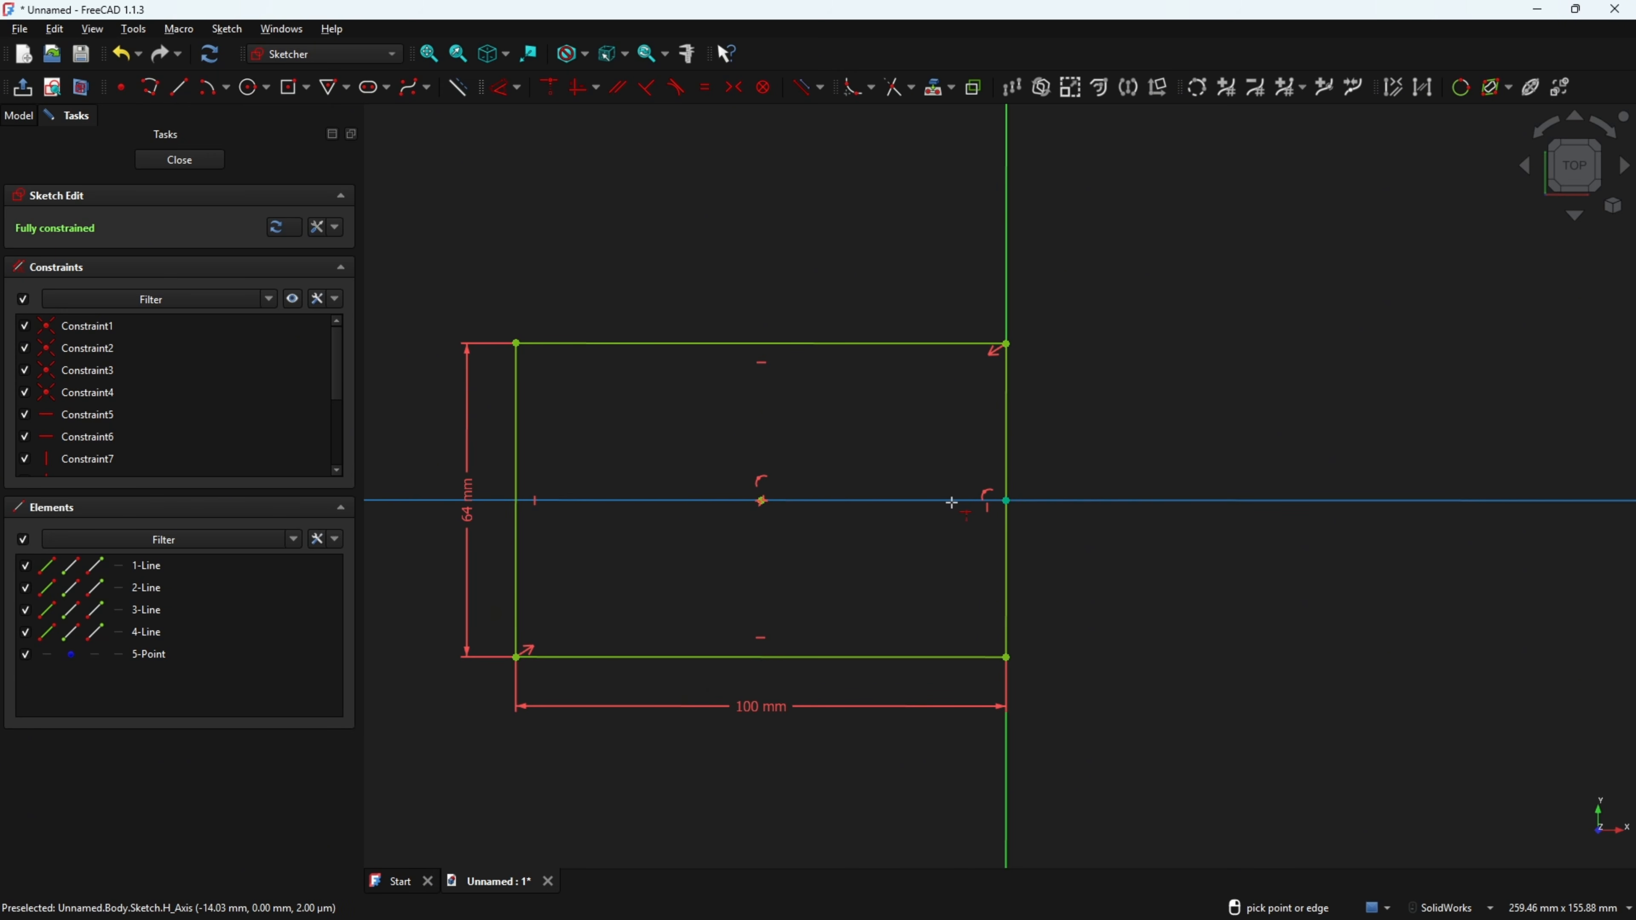
left_click(1006, 500)
scroll(697, 508, "down", 2)
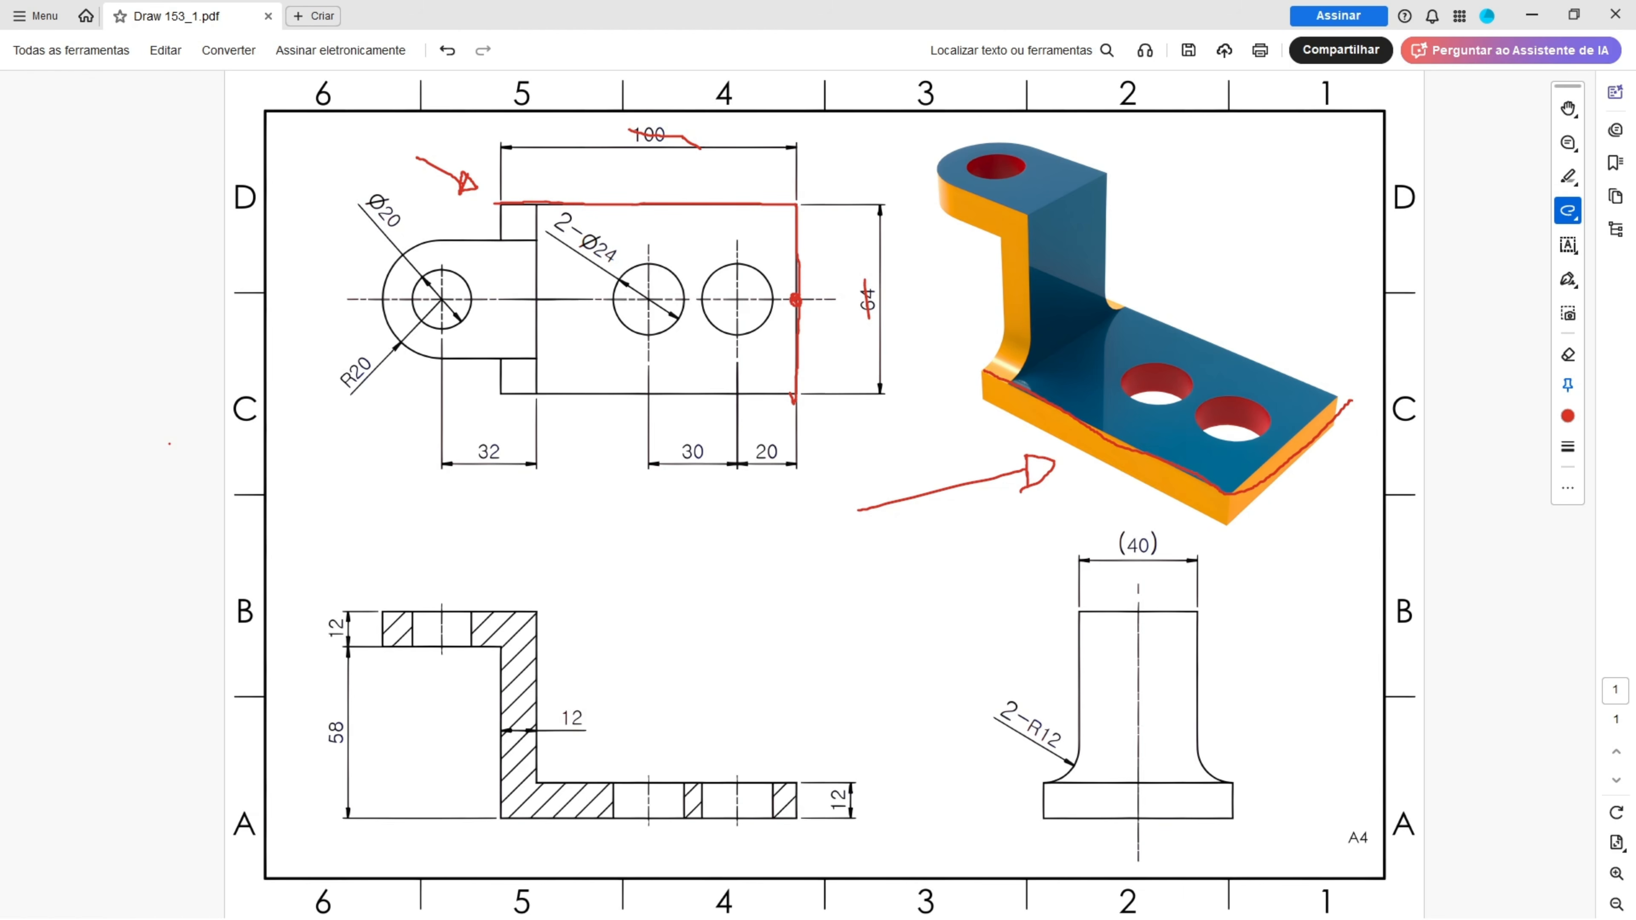
- Mark the two Ø24 holes, their centers and the 30 and 20 spacing dimensions in red on the PDF drawing's top view
mouse_move(748, 261)
left_mouse_down()
mouse_move(709, 303)
mouse_move(773, 308)
mouse_move(745, 284)
mouse_move(765, 322)
left_mouse_up()
mouse_move(664, 261)
left_mouse_down()
mouse_move(644, 264)
mouse_move(622, 320)
mouse_move(683, 284)
mouse_move(651, 262)
left_mouse_up()
left_click_drag(551, 222, 606, 259)
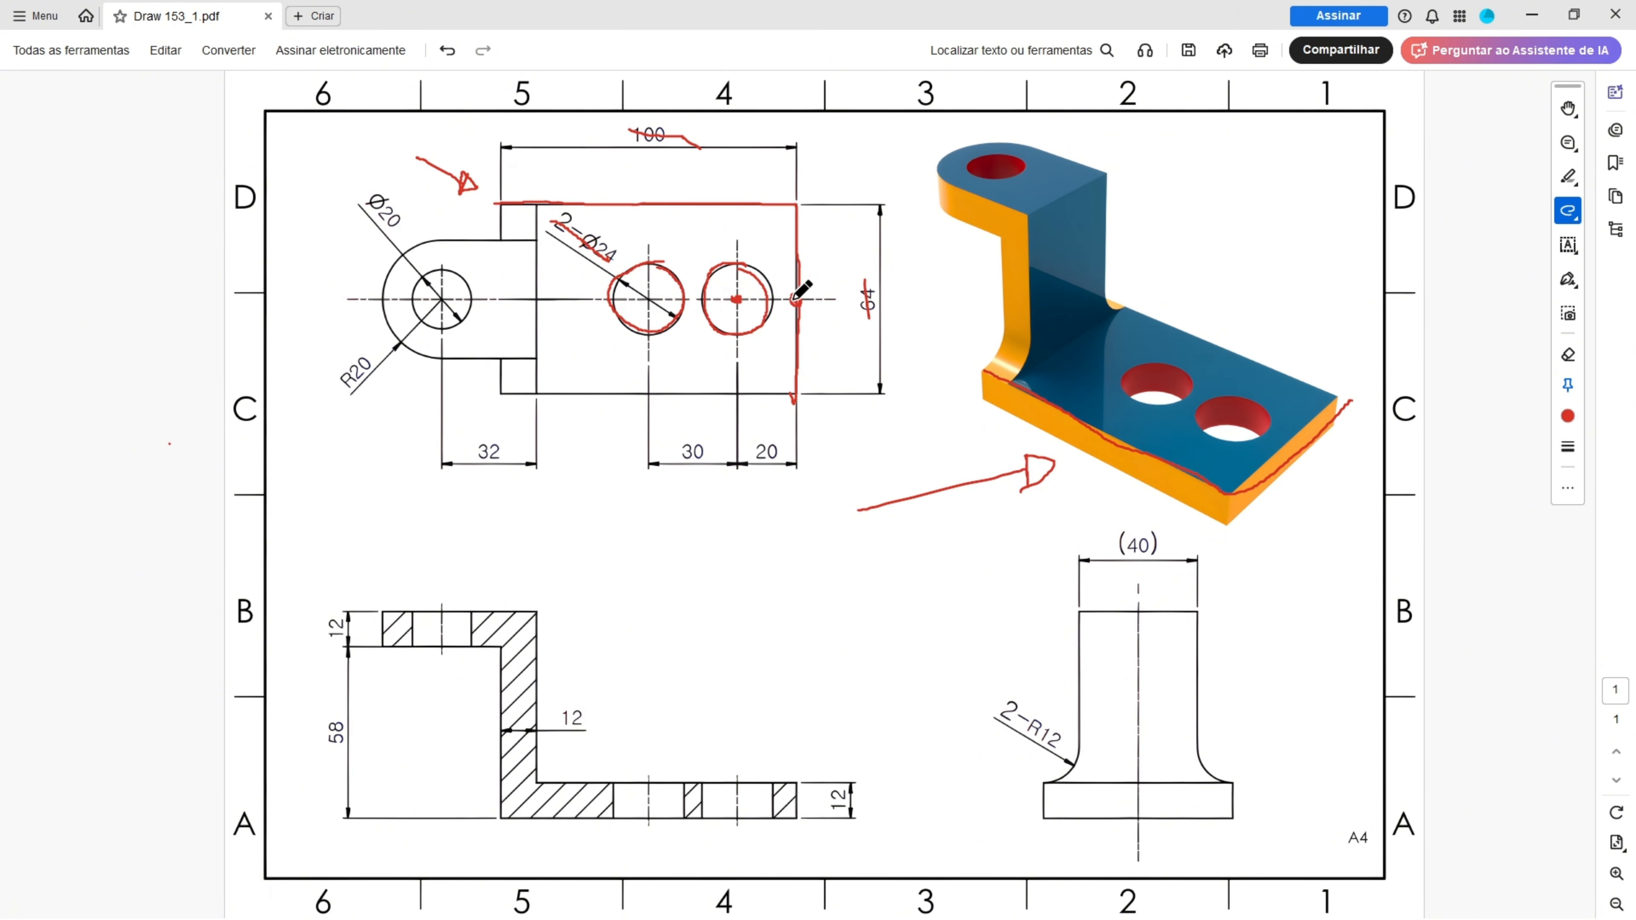
left_click_drag(751, 471, 783, 449)
left_click(648, 299)
mouse_move(691, 438)
left_mouse_down()
mouse_move(708, 480)
mouse_move(670, 434)
left_mouse_up()
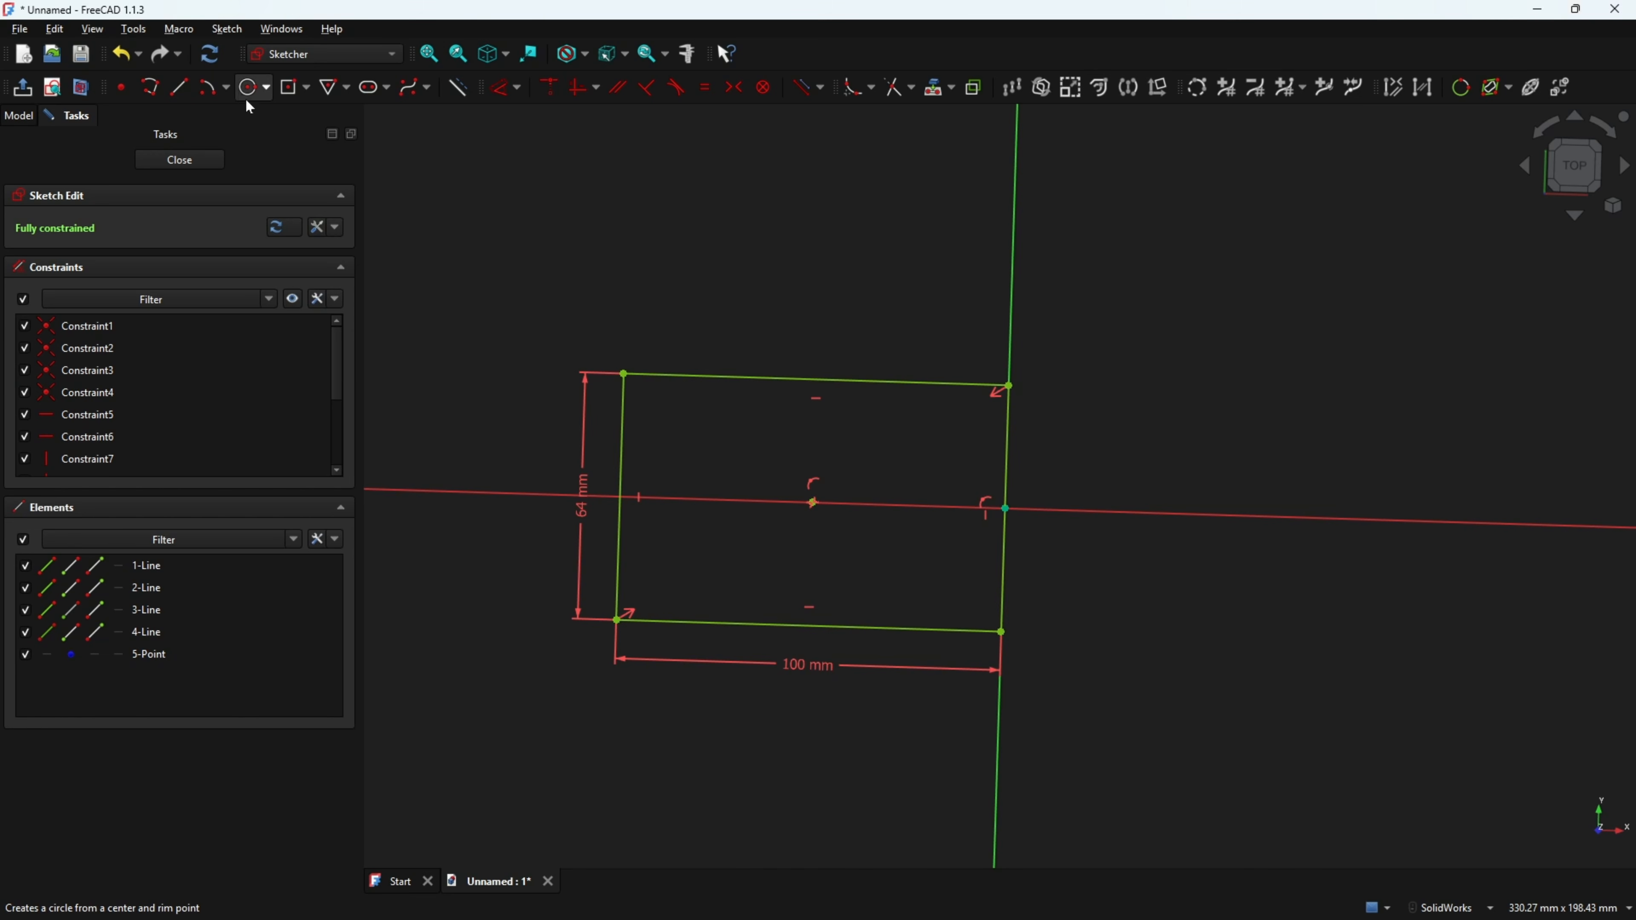
- Sketch a 24 mm diameter circle near the rectangle's right edge and a second, roughly 31 mm circle to its left, both centered on the horizontal axis
left_click(251, 88)
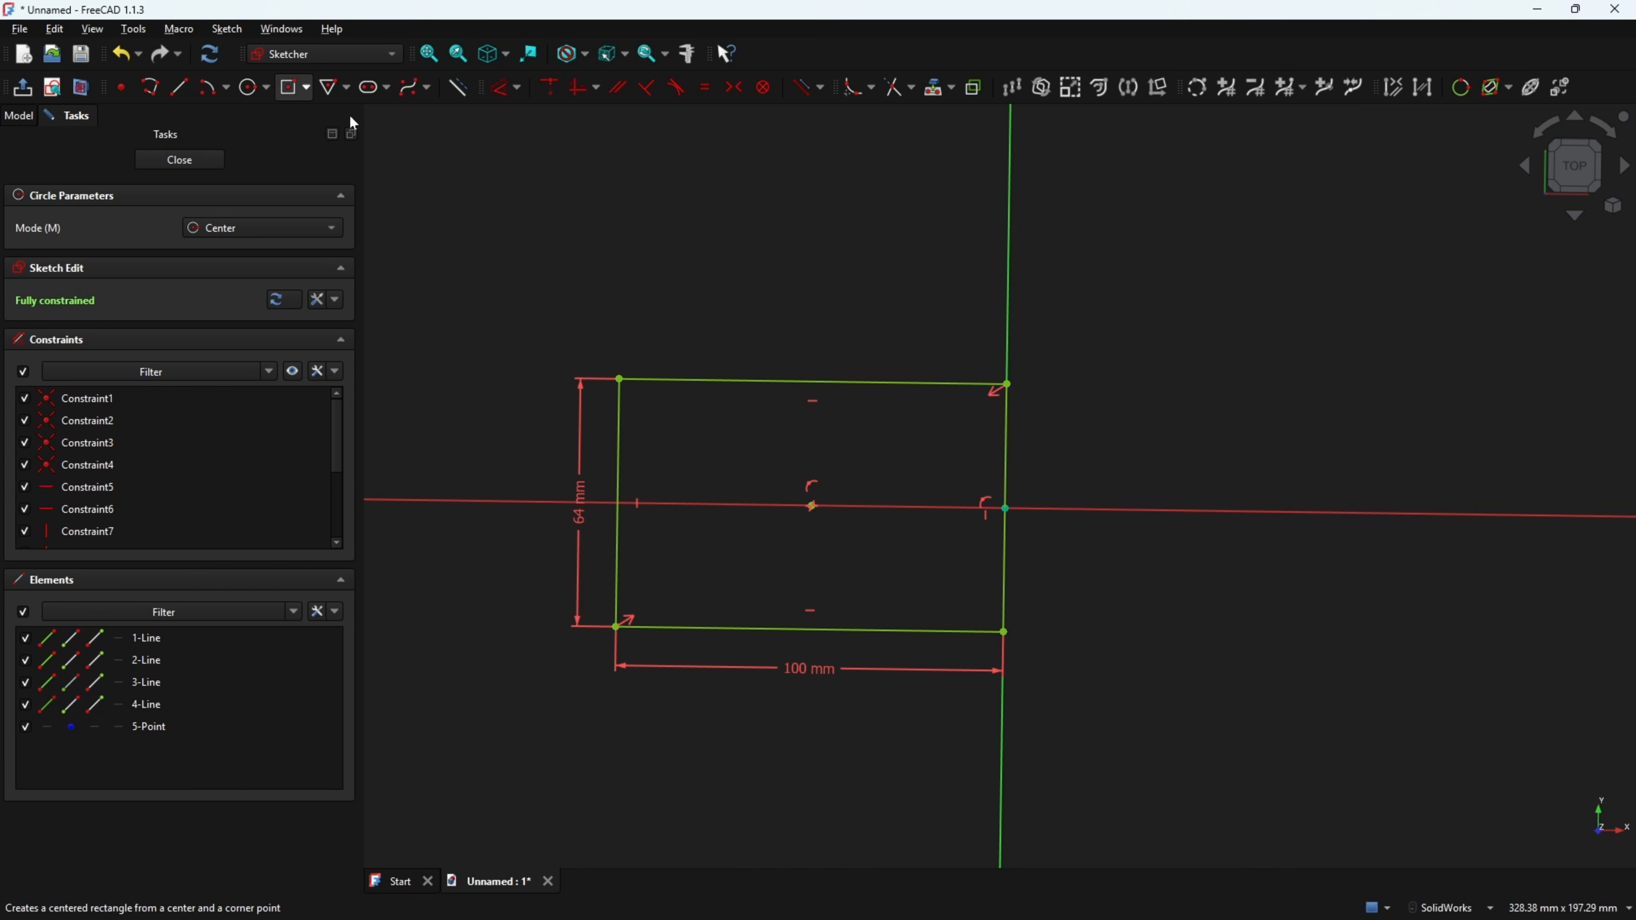
left_click(1574, 174)
left_click(929, 508)
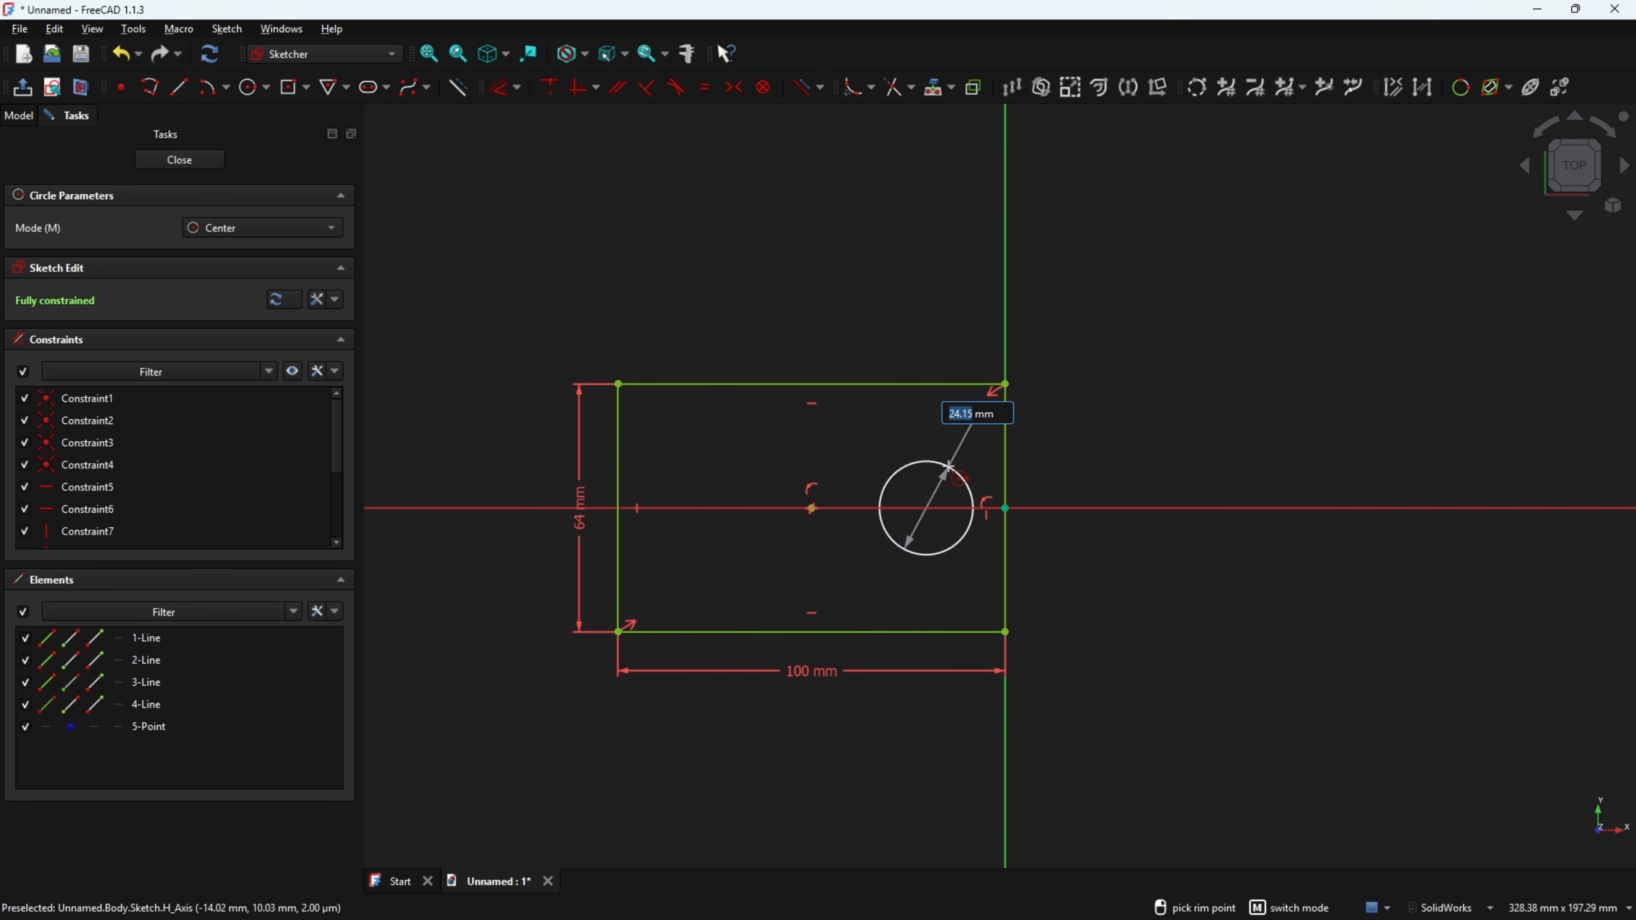
type("24")
key("Return")
left_click(757, 508)
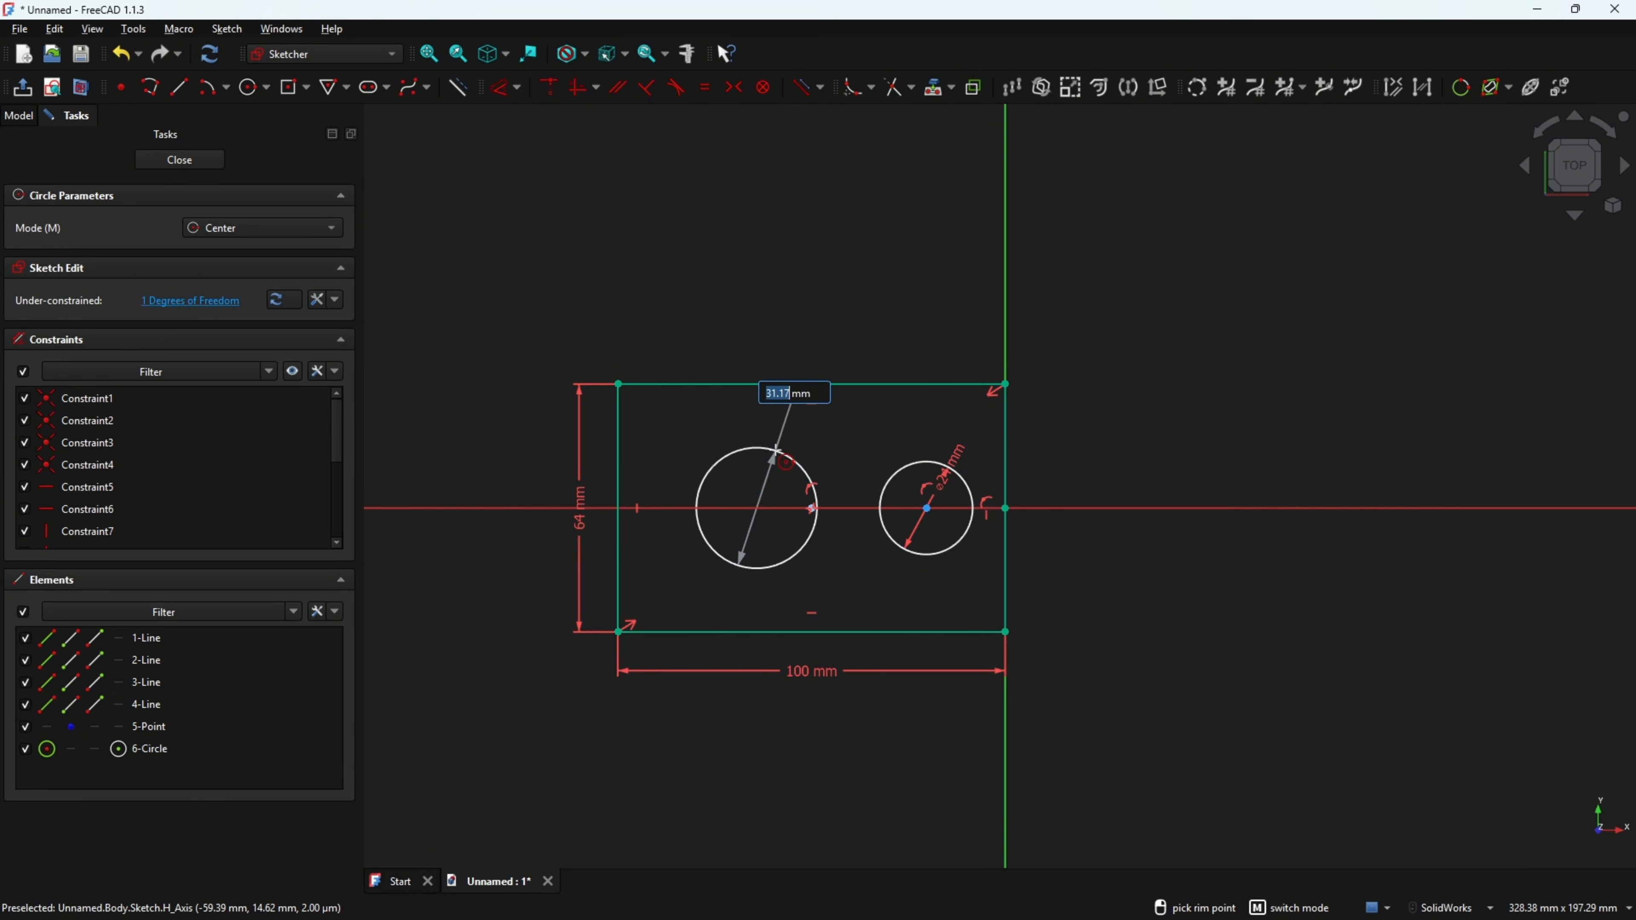
left_click(788, 456)
- Make the two circles equal in size and move the 24 mm diameter dimension outside the rectangle
left_click(702, 90)
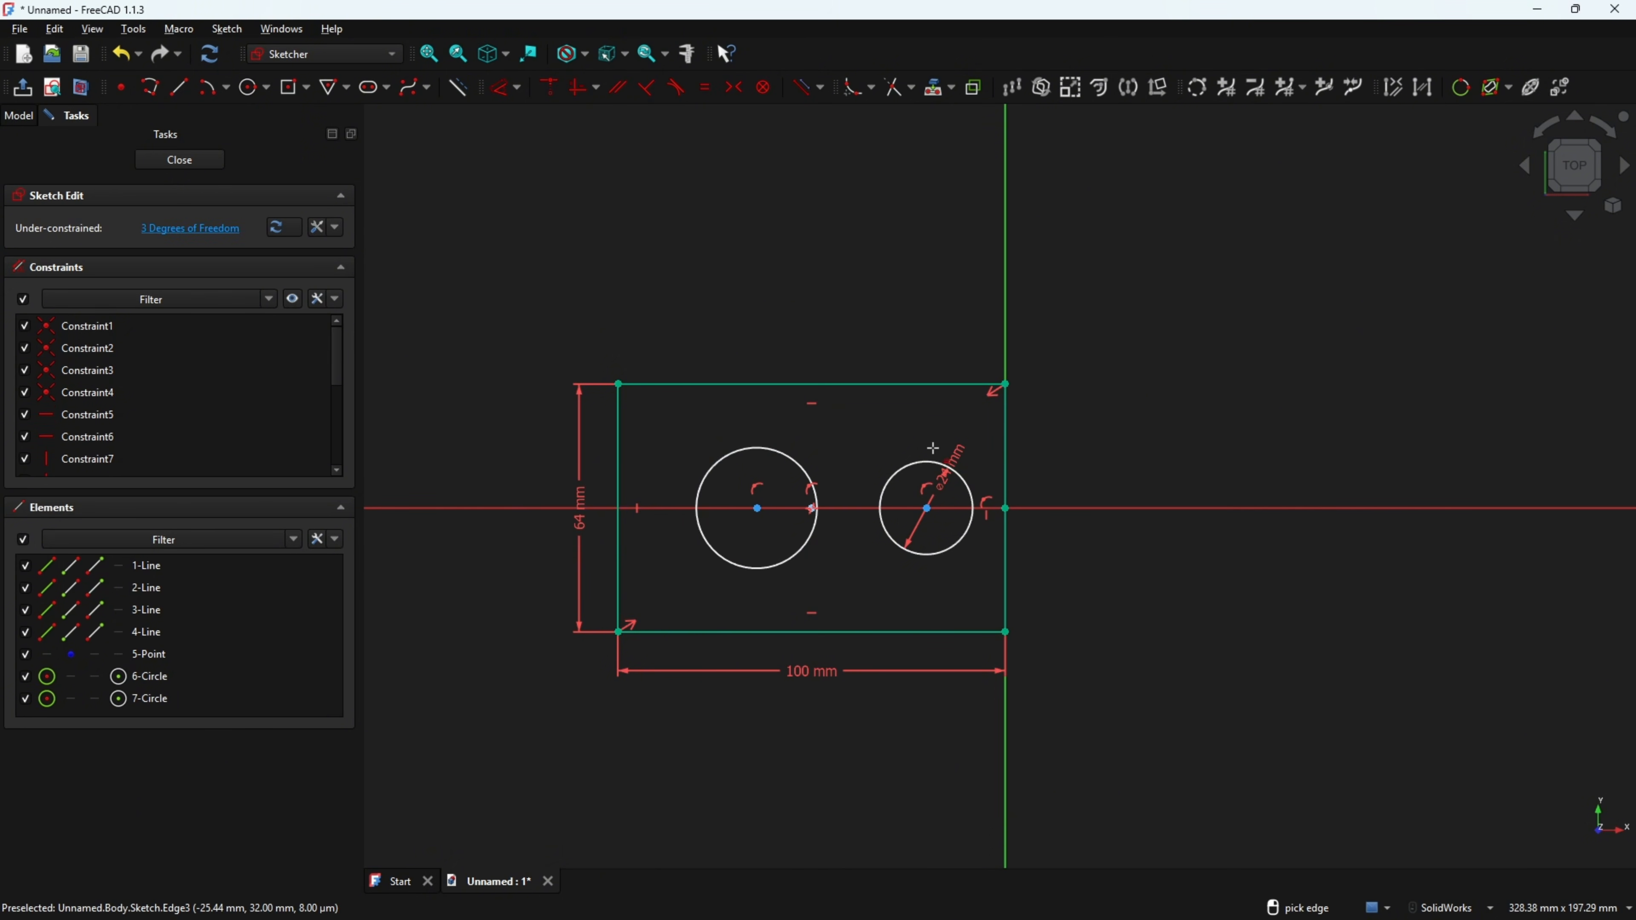
left_click(913, 467)
left_click(784, 455)
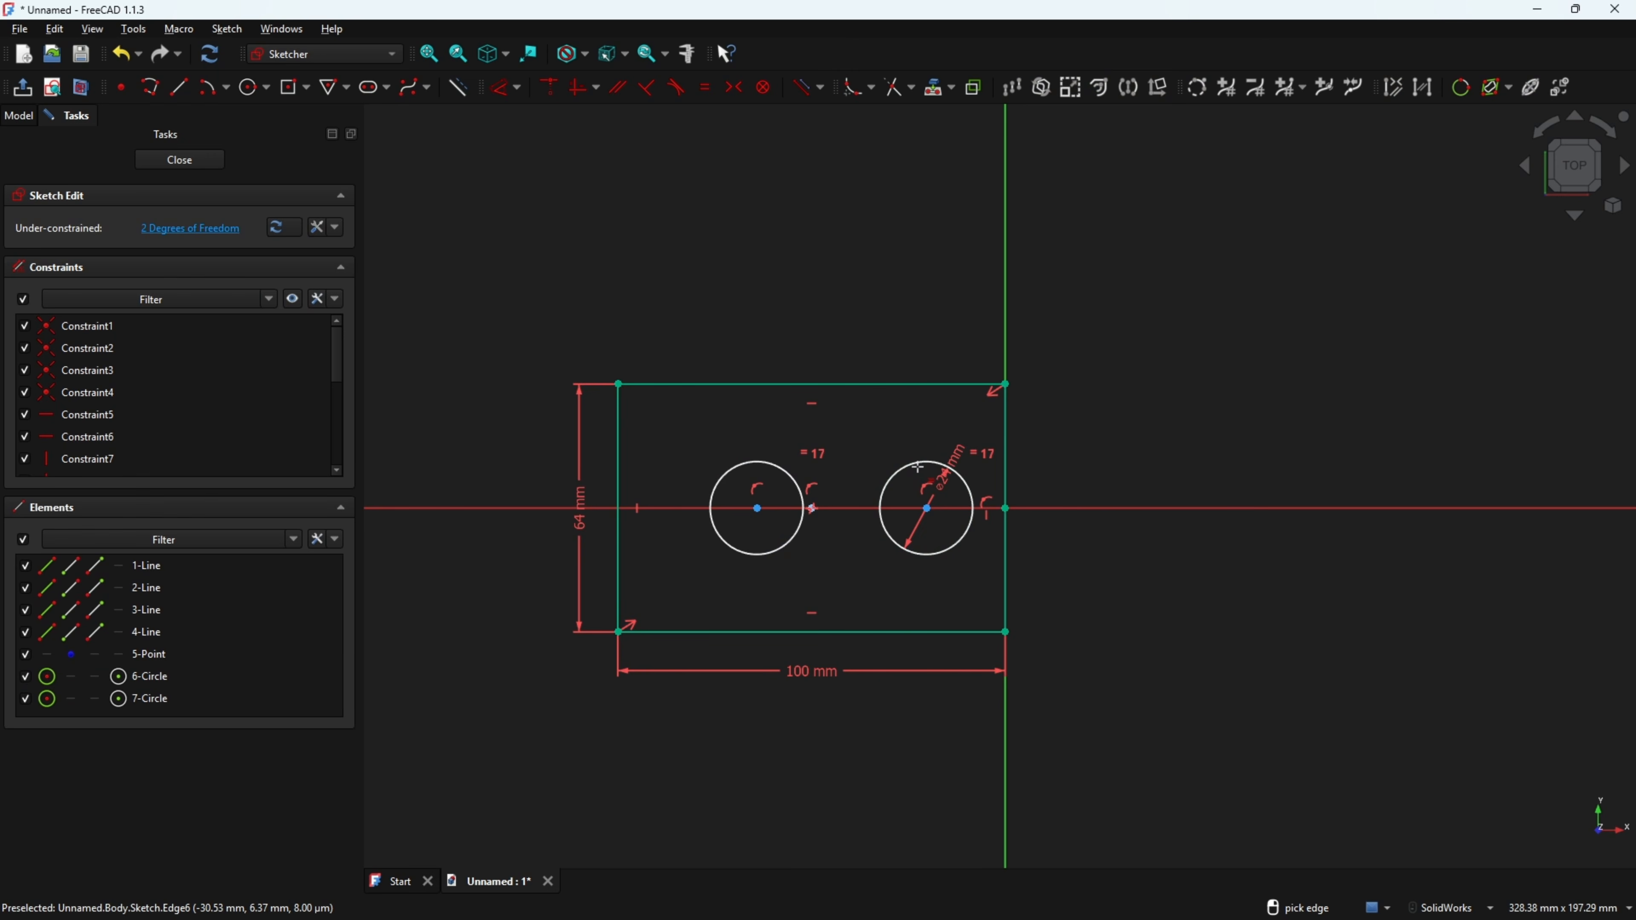
left_click_drag(956, 457, 1072, 399)
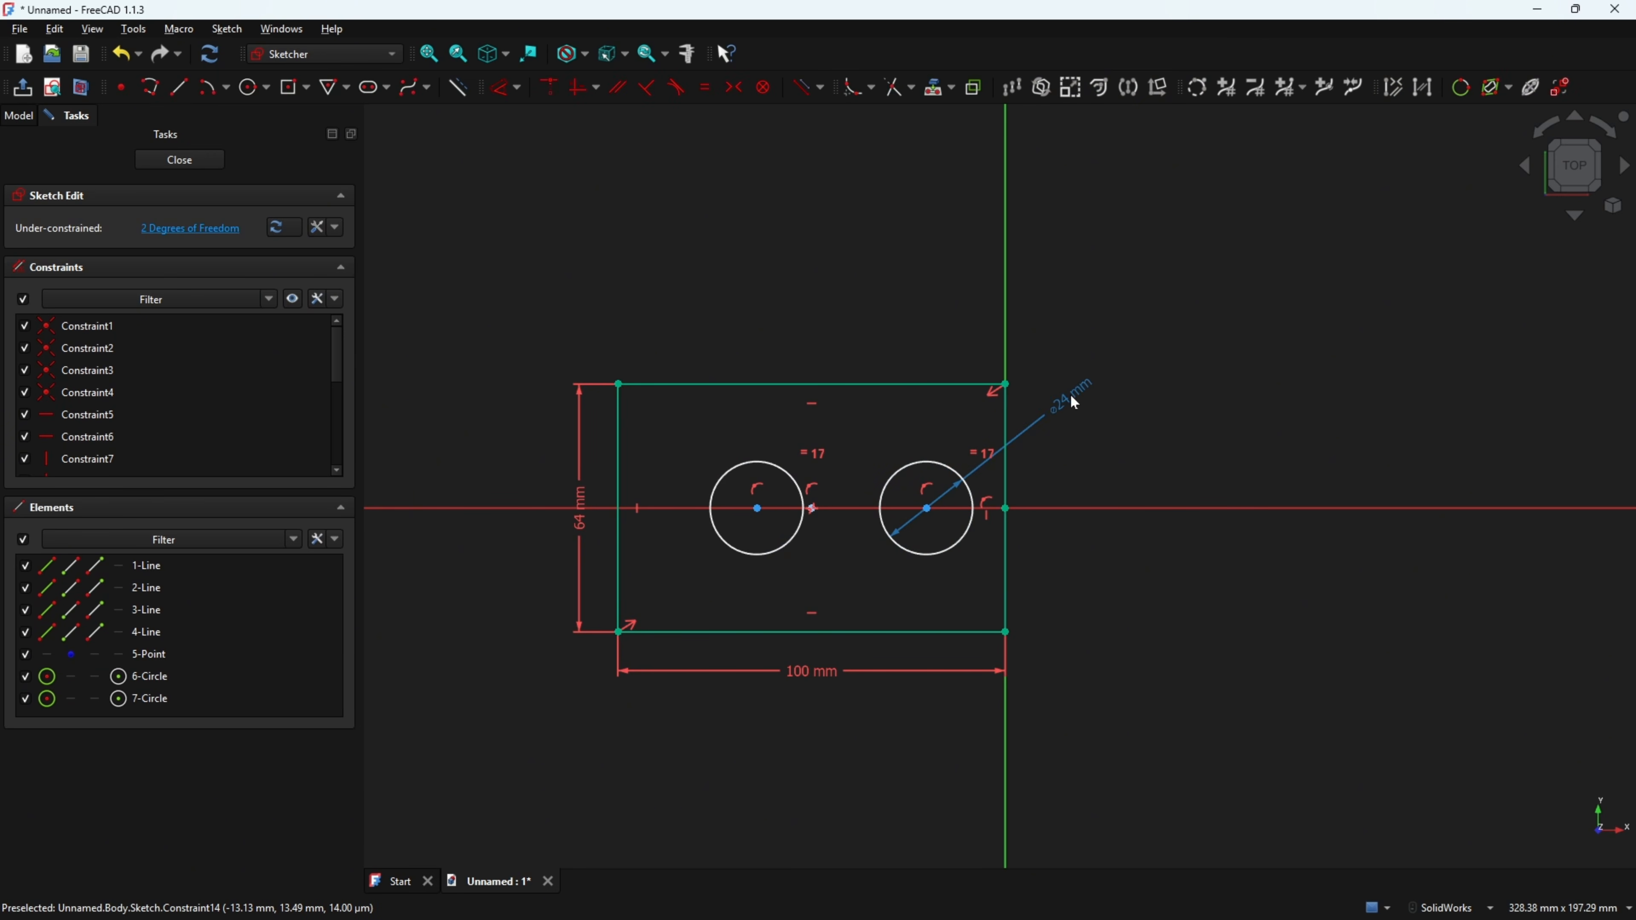
- Dimension the right circle's center at 20 mm from the vertical axis
left_click(496, 92)
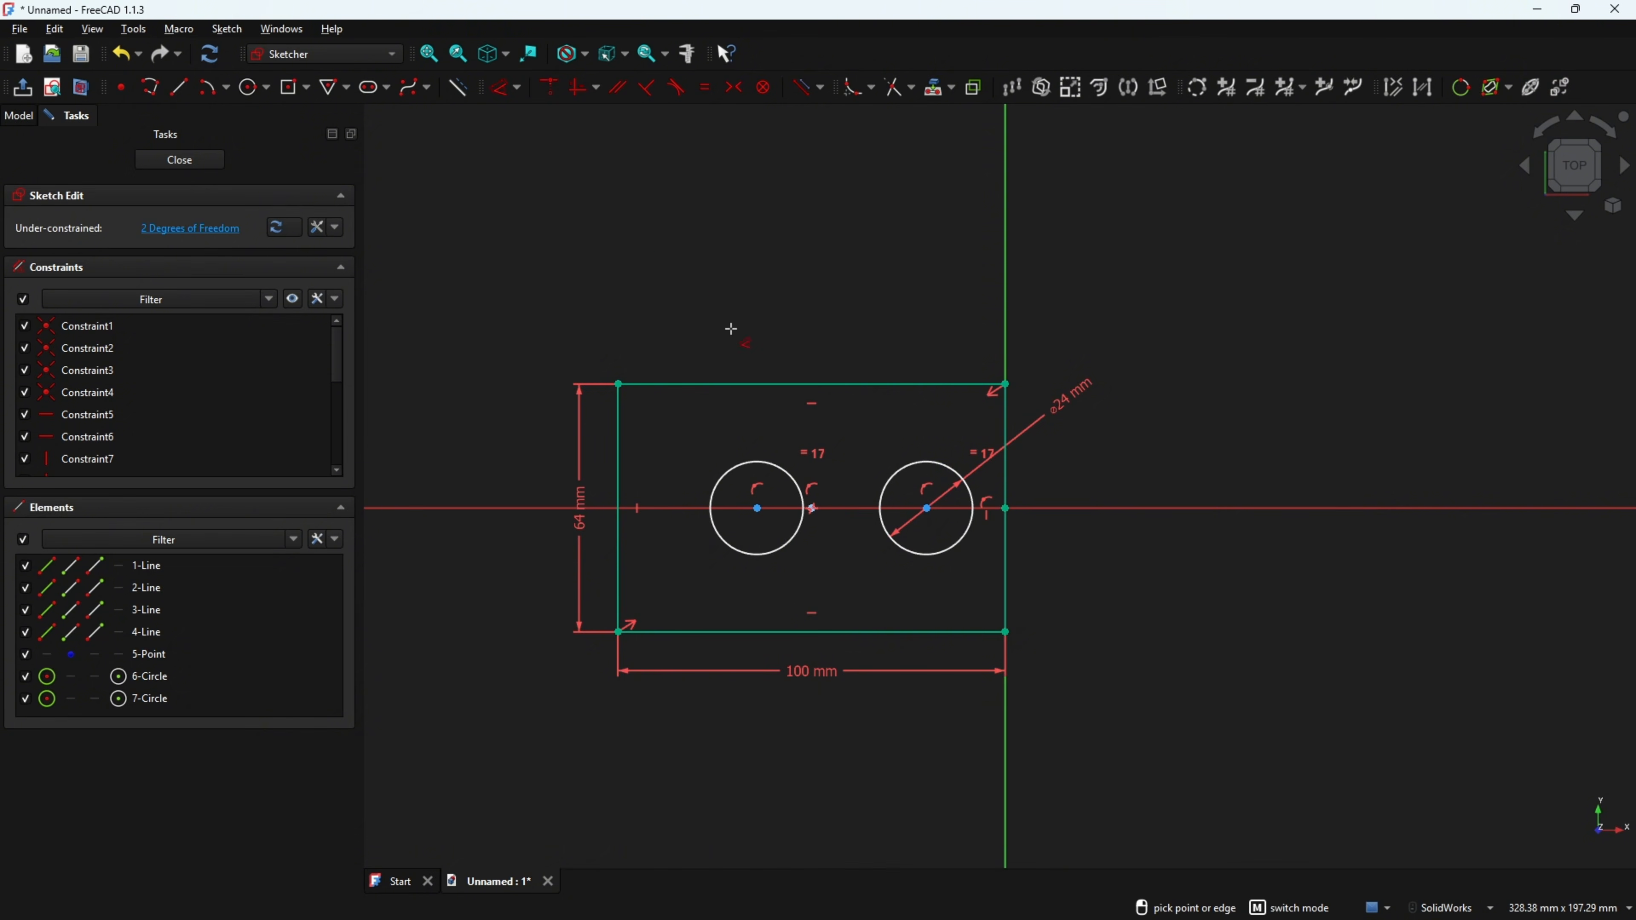
left_click(927, 508)
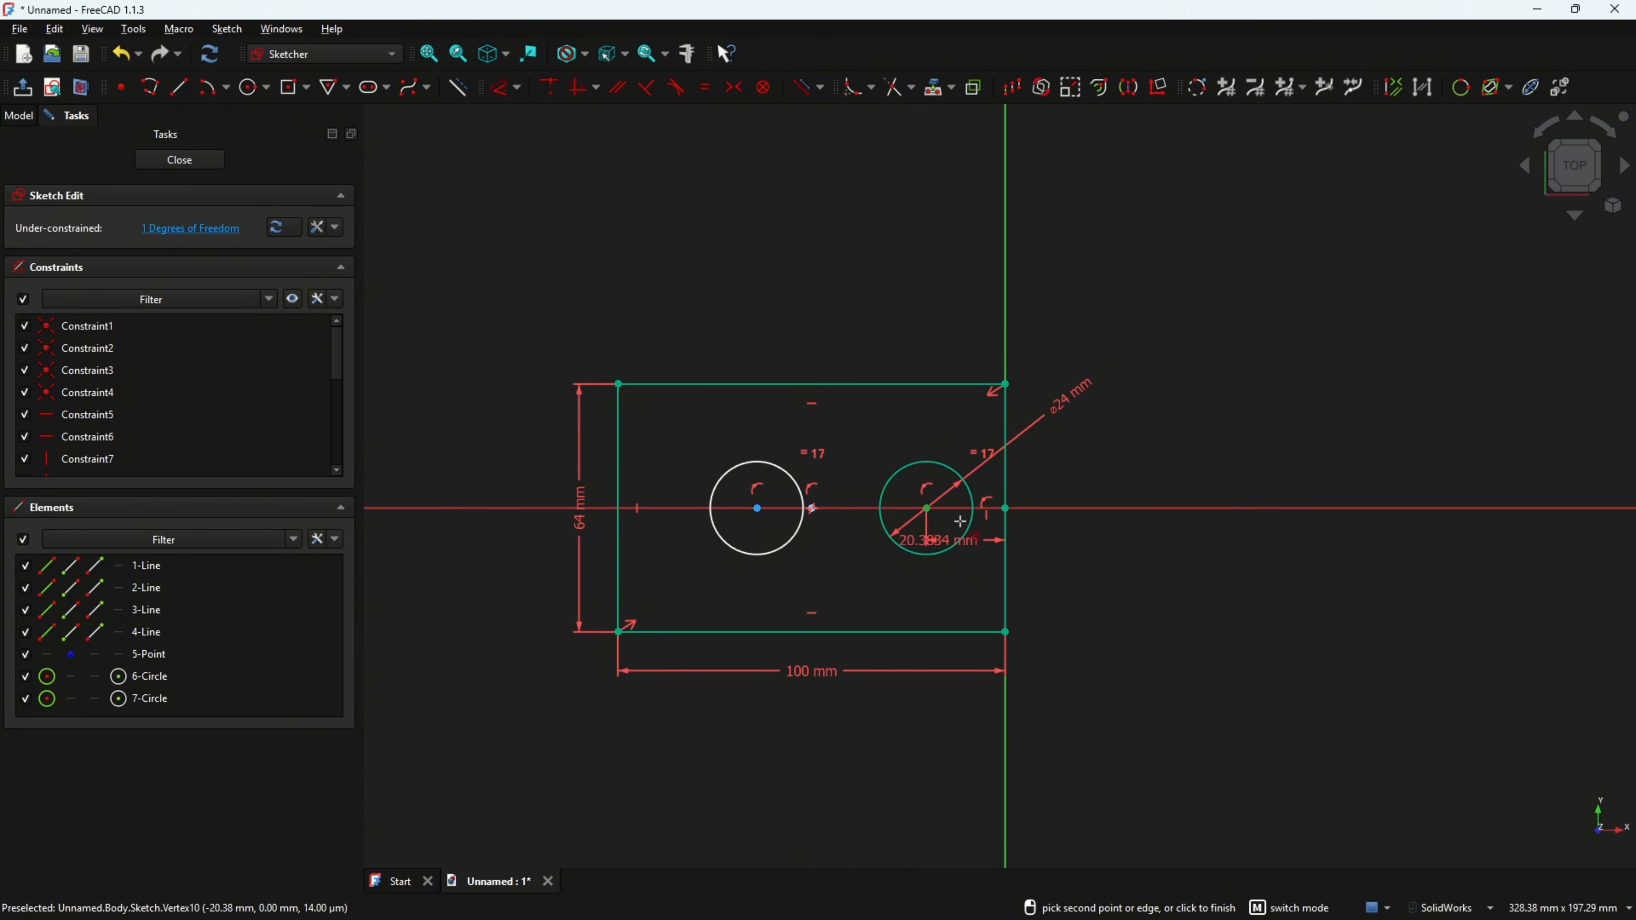
left_click(957, 582)
type("20")
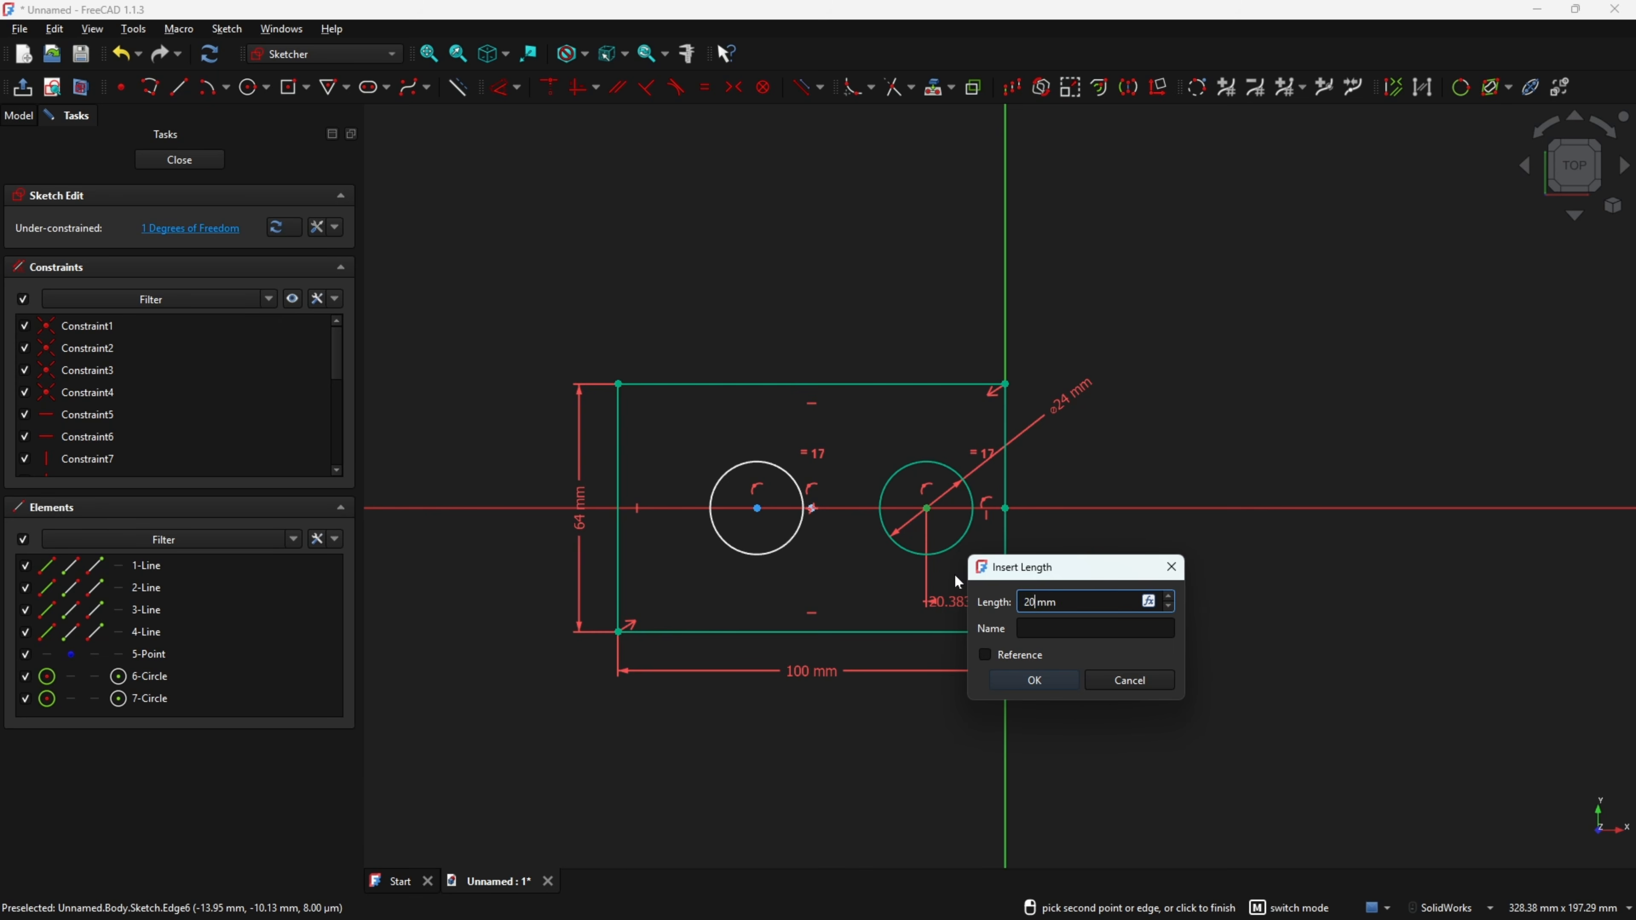
key("Return")
- Set the distance between the two circle centers to 30 mm and finish the sketch
left_click(757, 509)
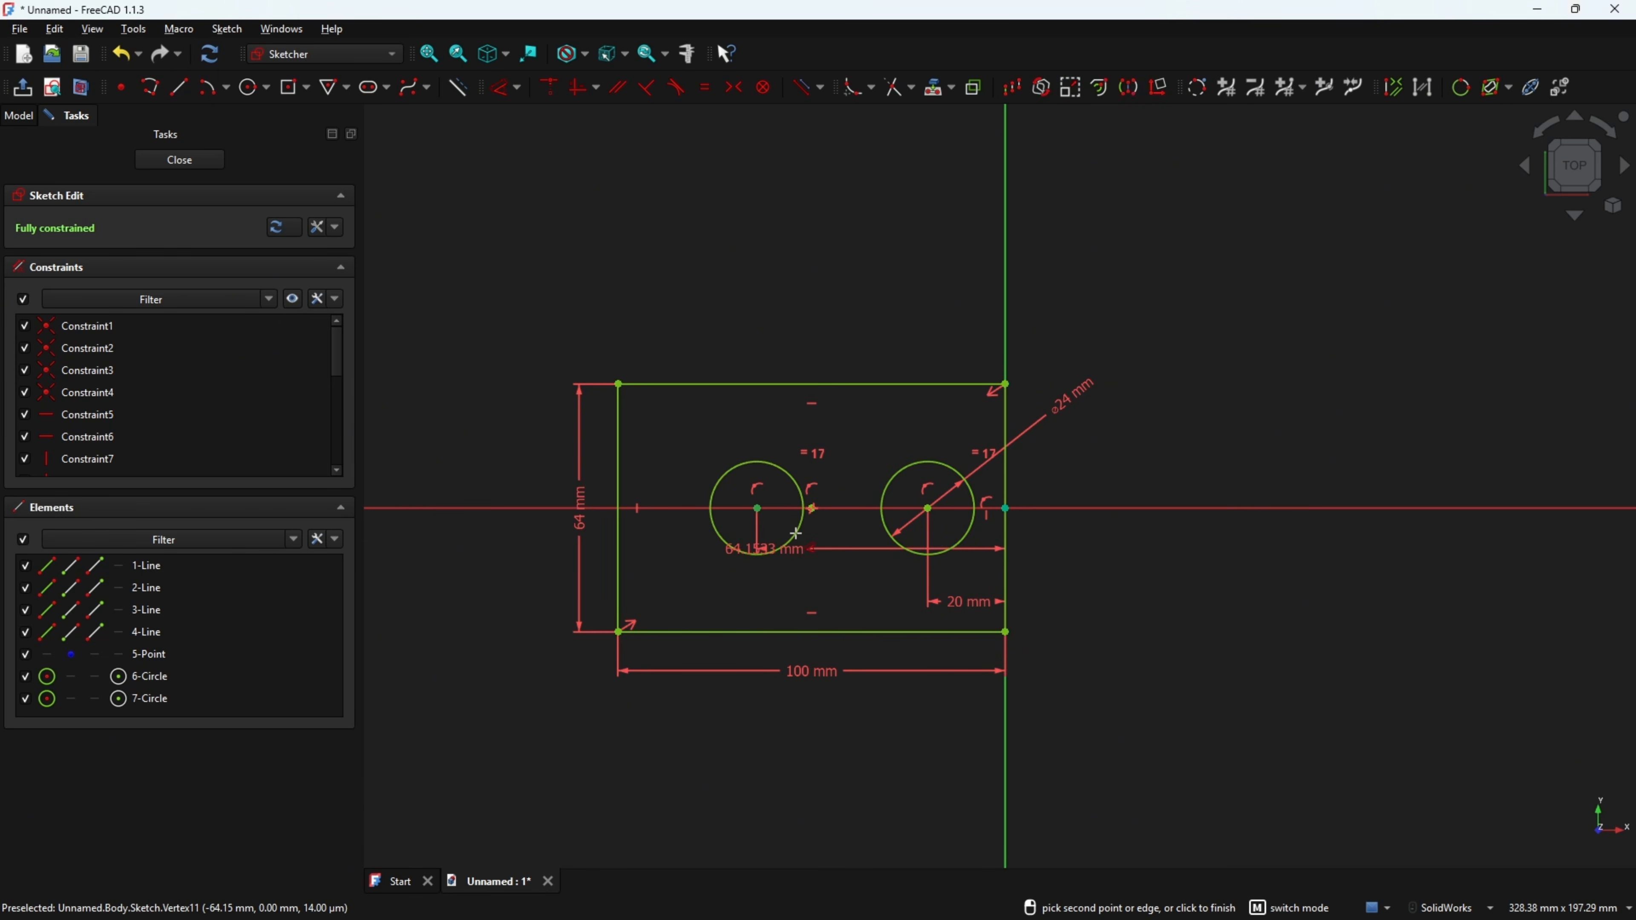
left_click(927, 509)
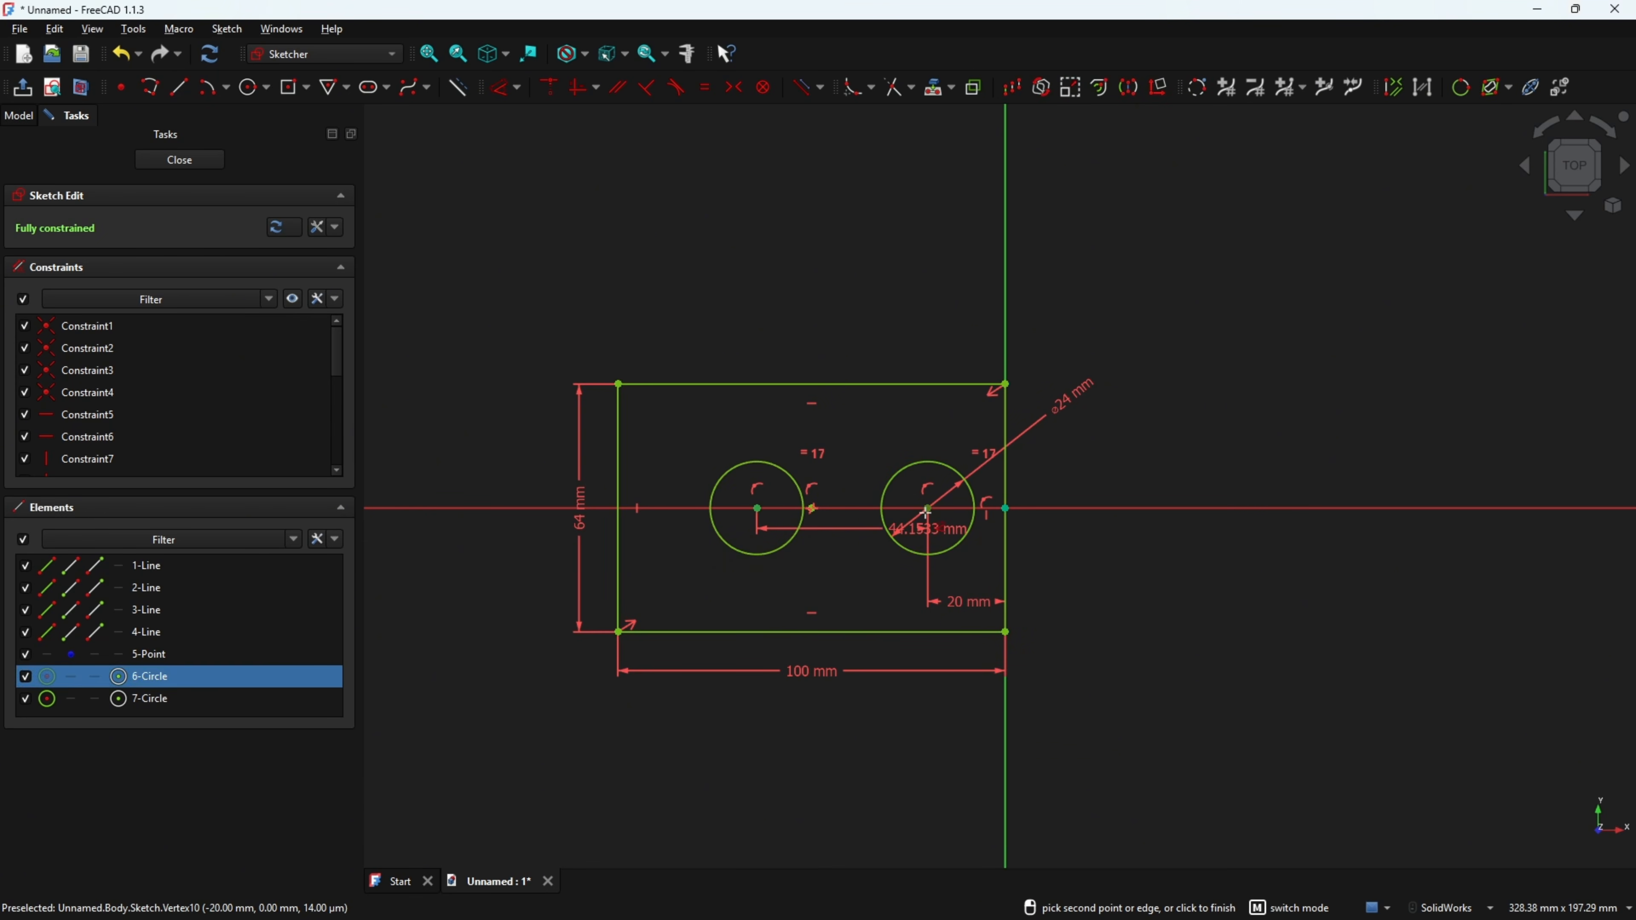
left_click(851, 585)
type("3")
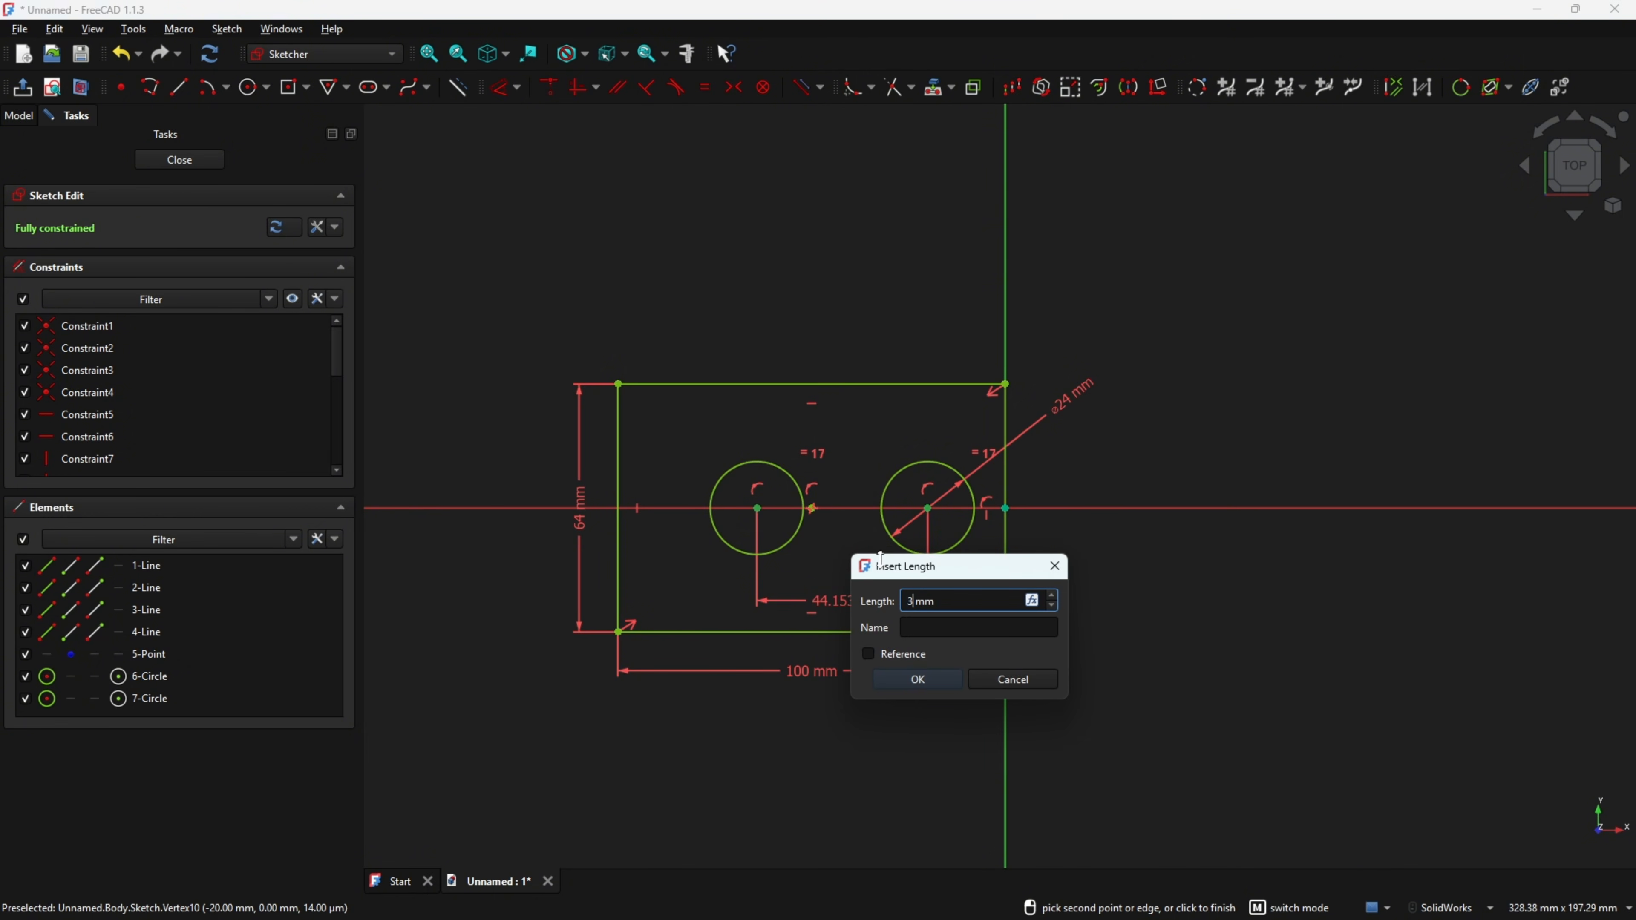
type("0")
key("Return")
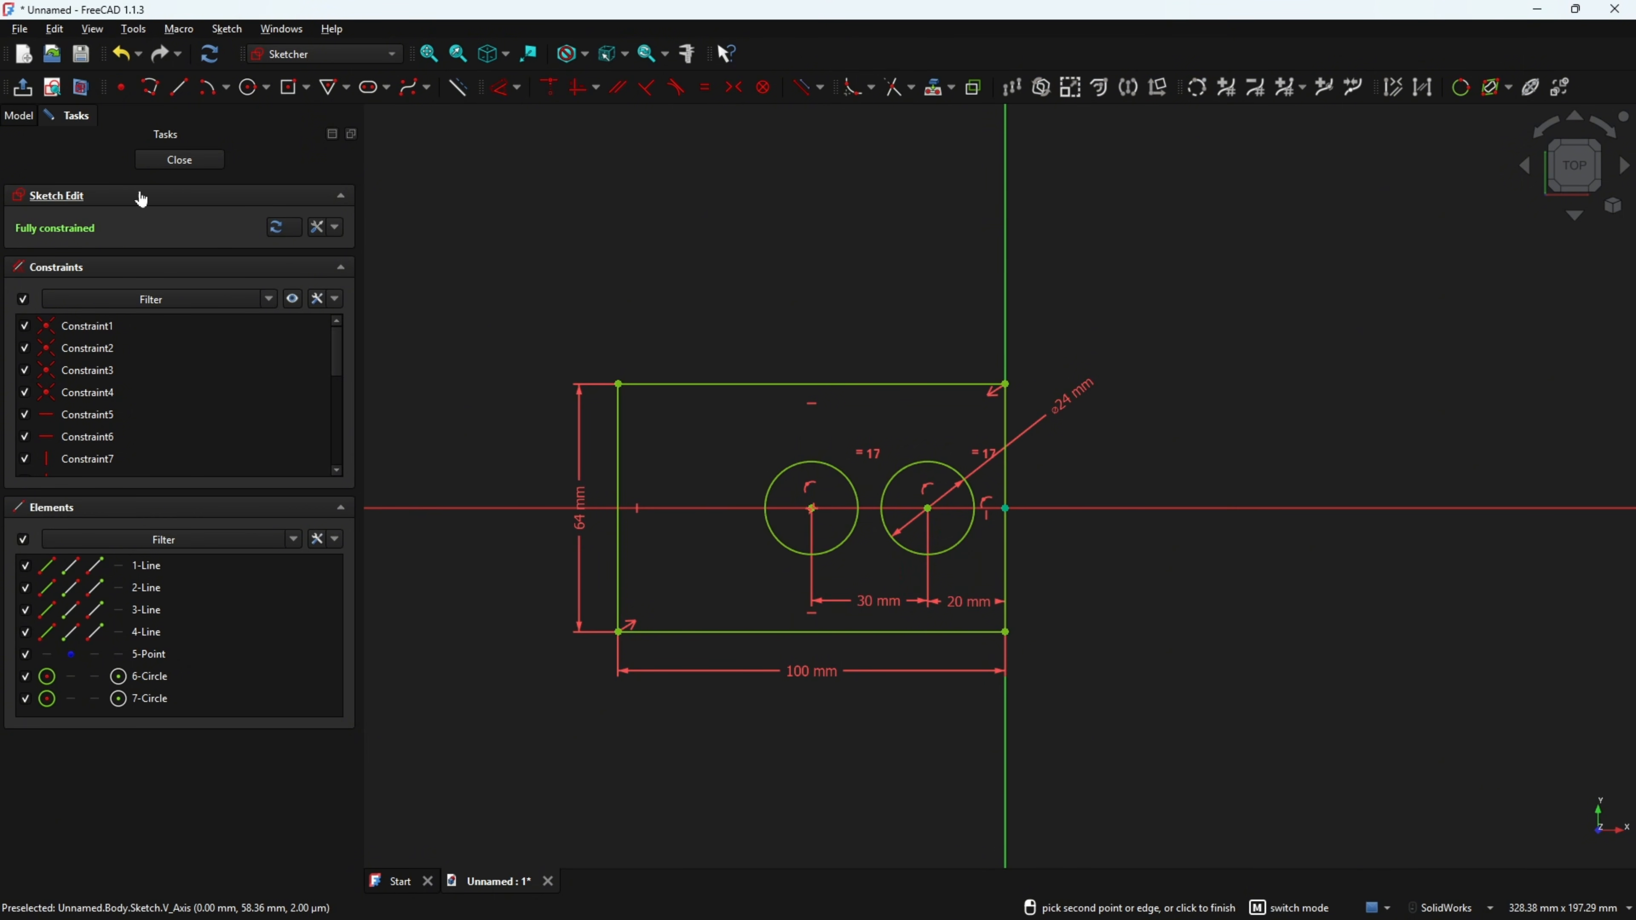
left_click(26, 89)
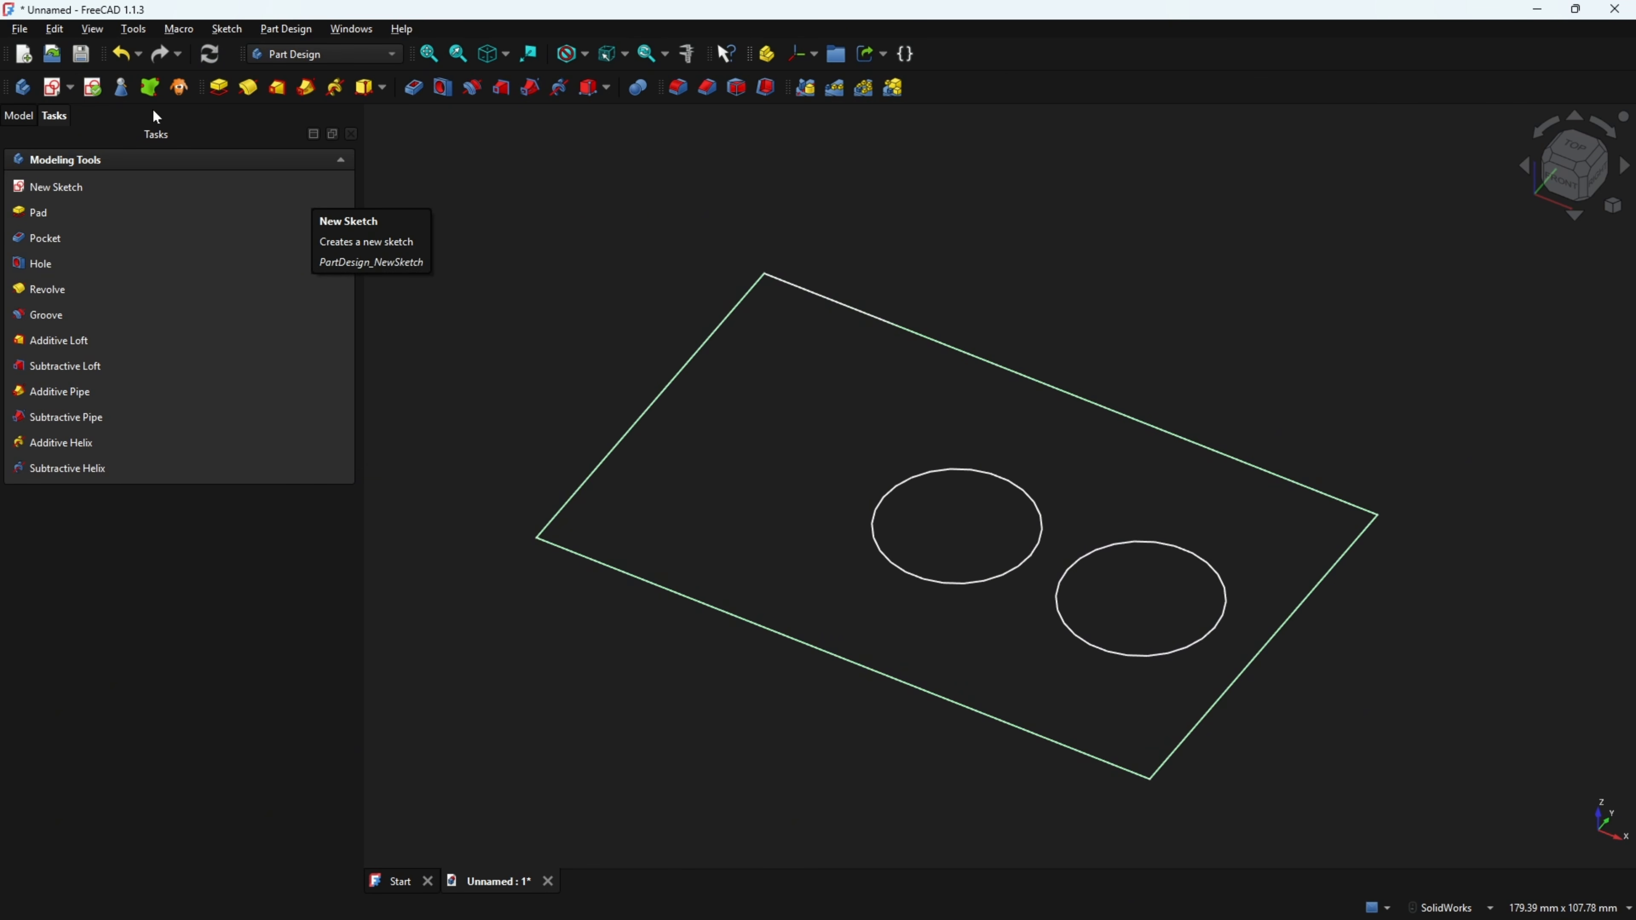
- Pad the plate sketch to a length of 12 mm, marking that thickness on the PDF drawing's section view
left_click(220, 88)
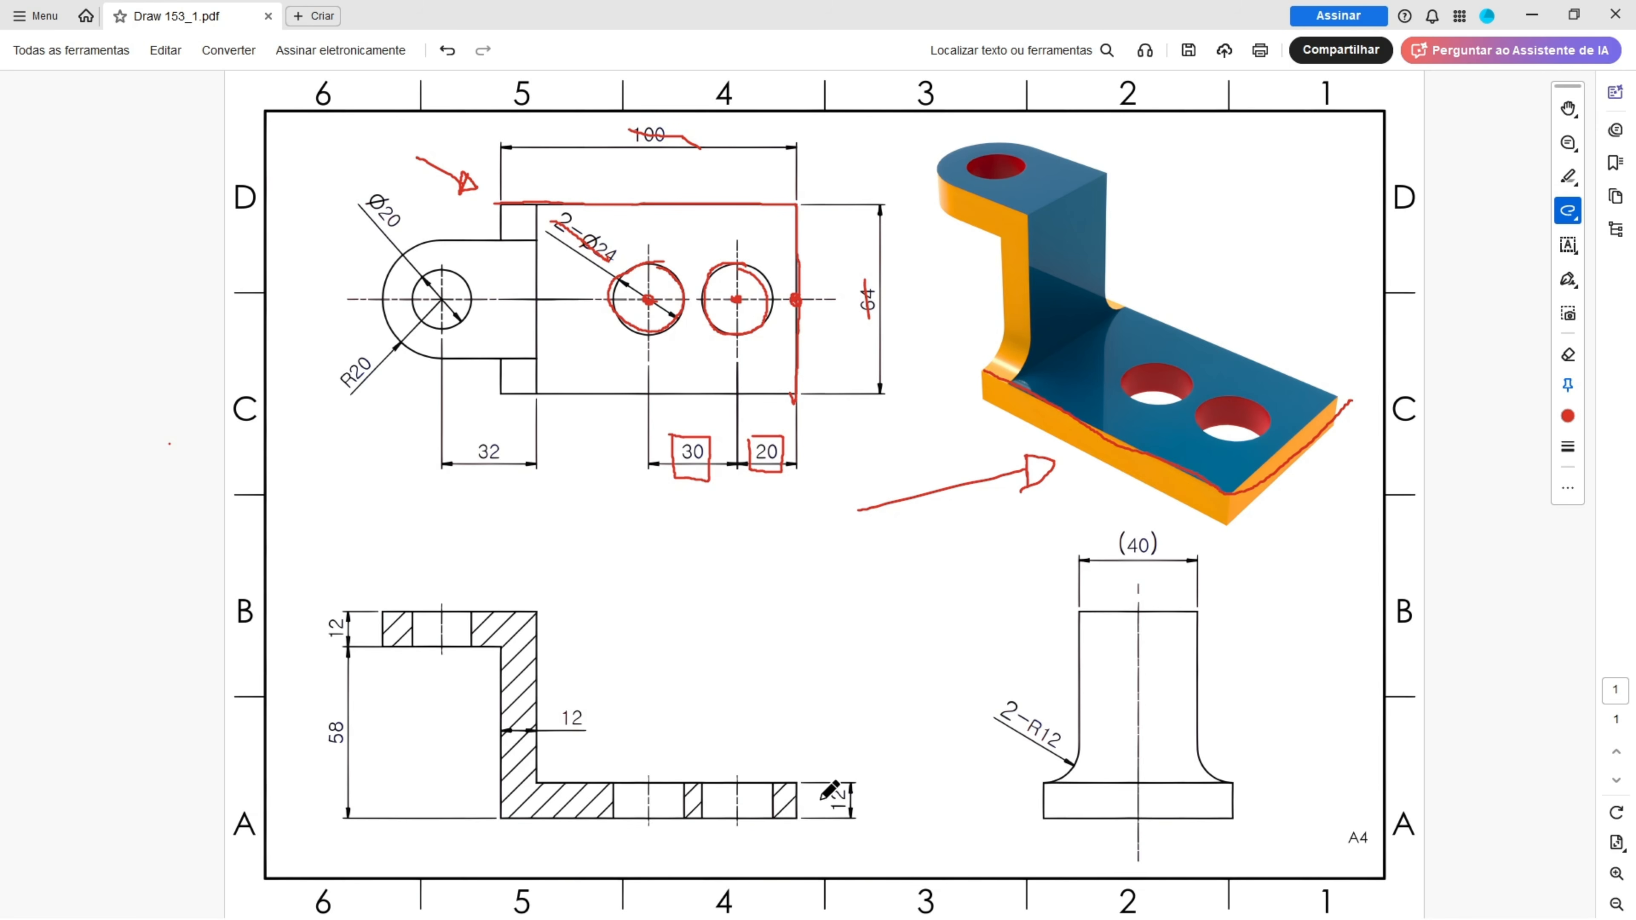
mouse_move(834, 814)
left_mouse_down()
mouse_move(866, 777)
mouse_move(808, 783)
left_mouse_up()
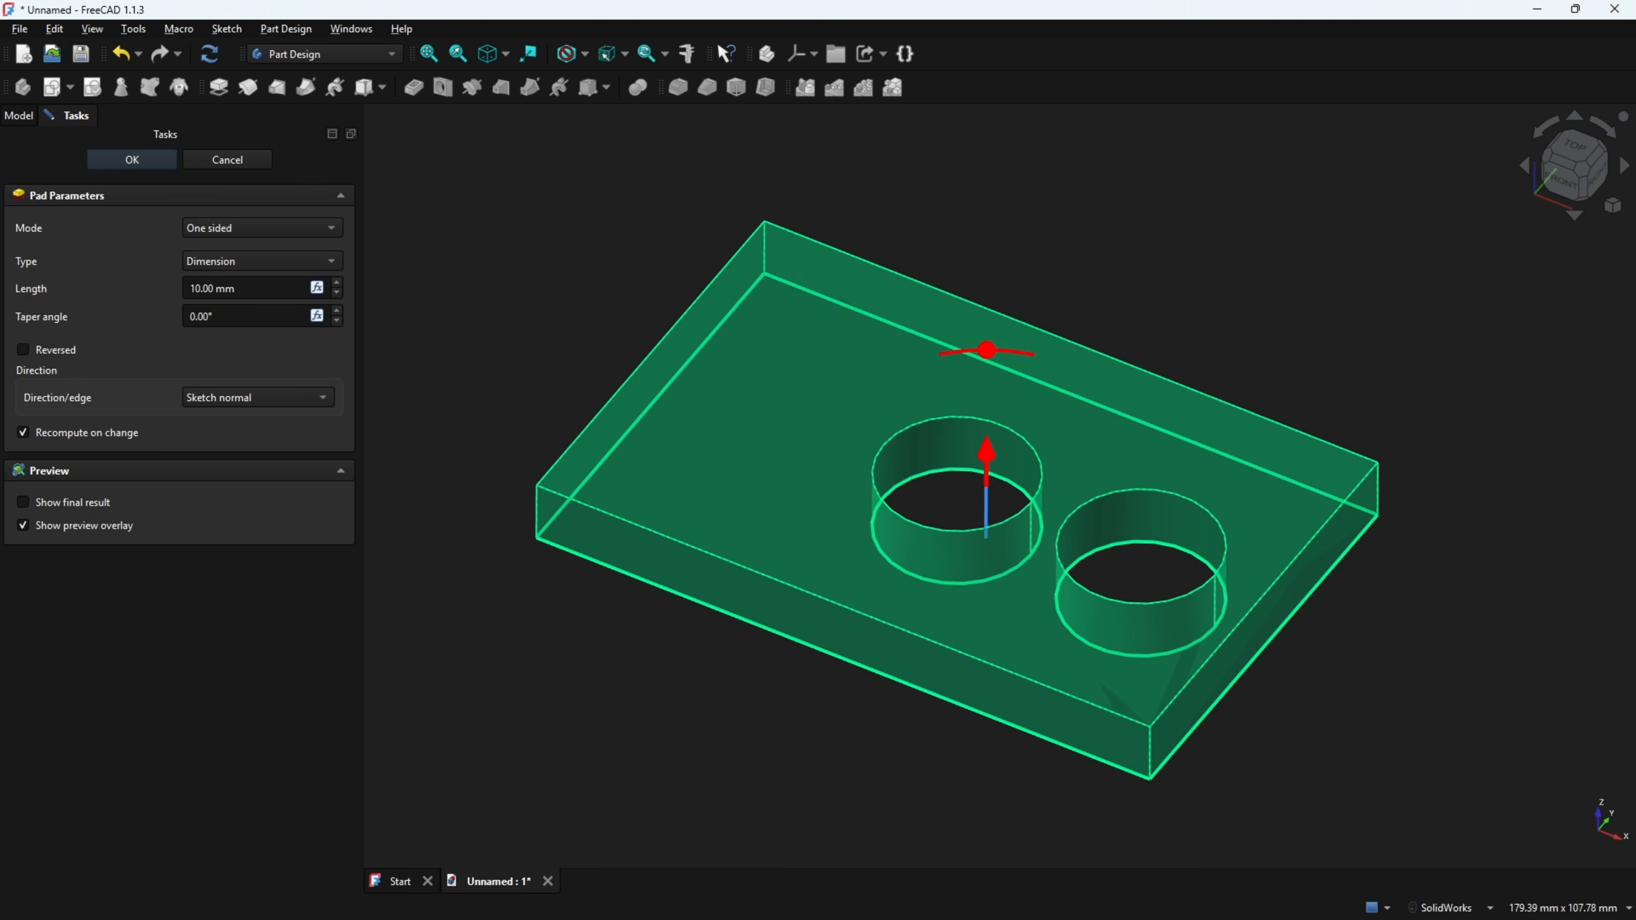
left_click_drag(256, 288, 140, 279)
type("12")
left_click(132, 159)
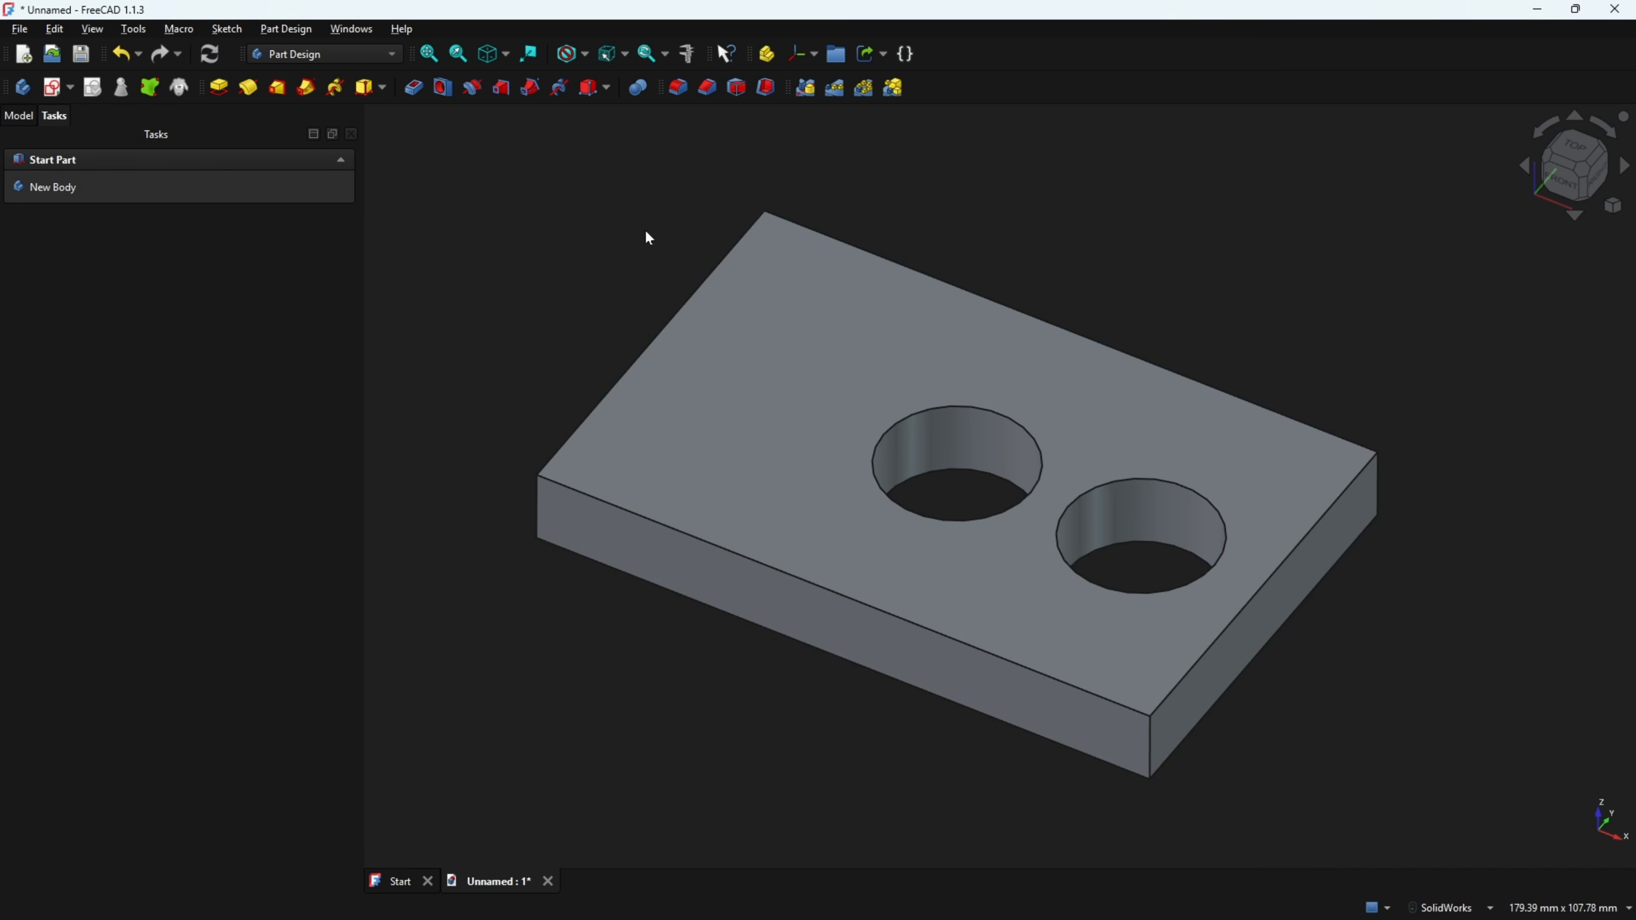
- Switch to the PDF drawing, trace the upright and upper arm in the section view, and mark their 12 mm thicknesses and the 58 mm height
key("0")
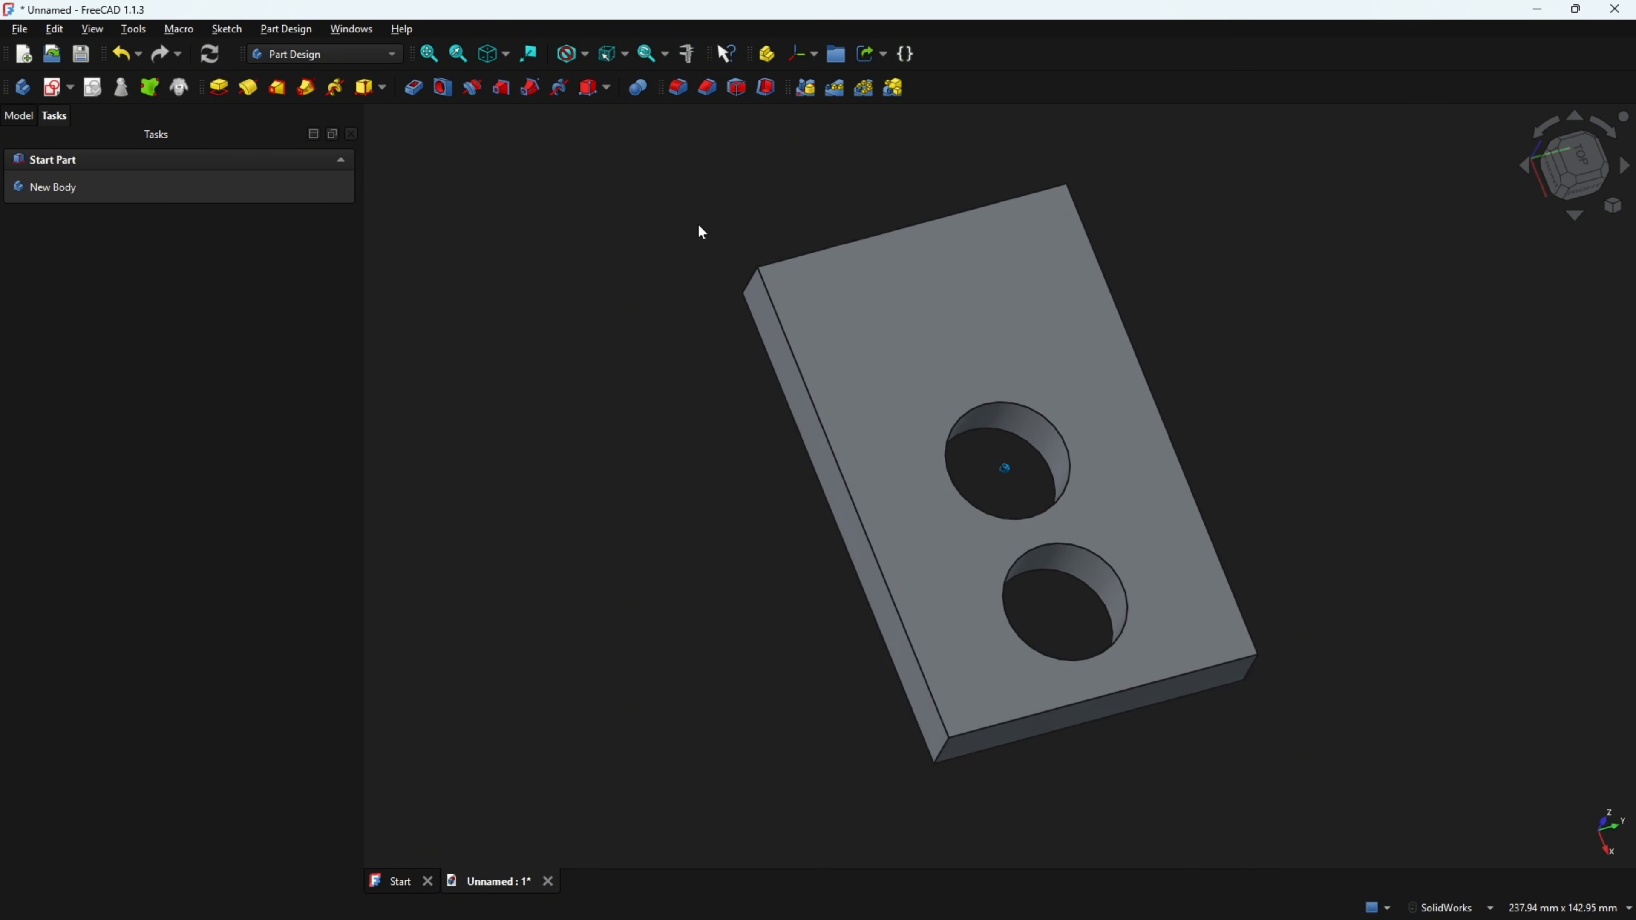
key("0")
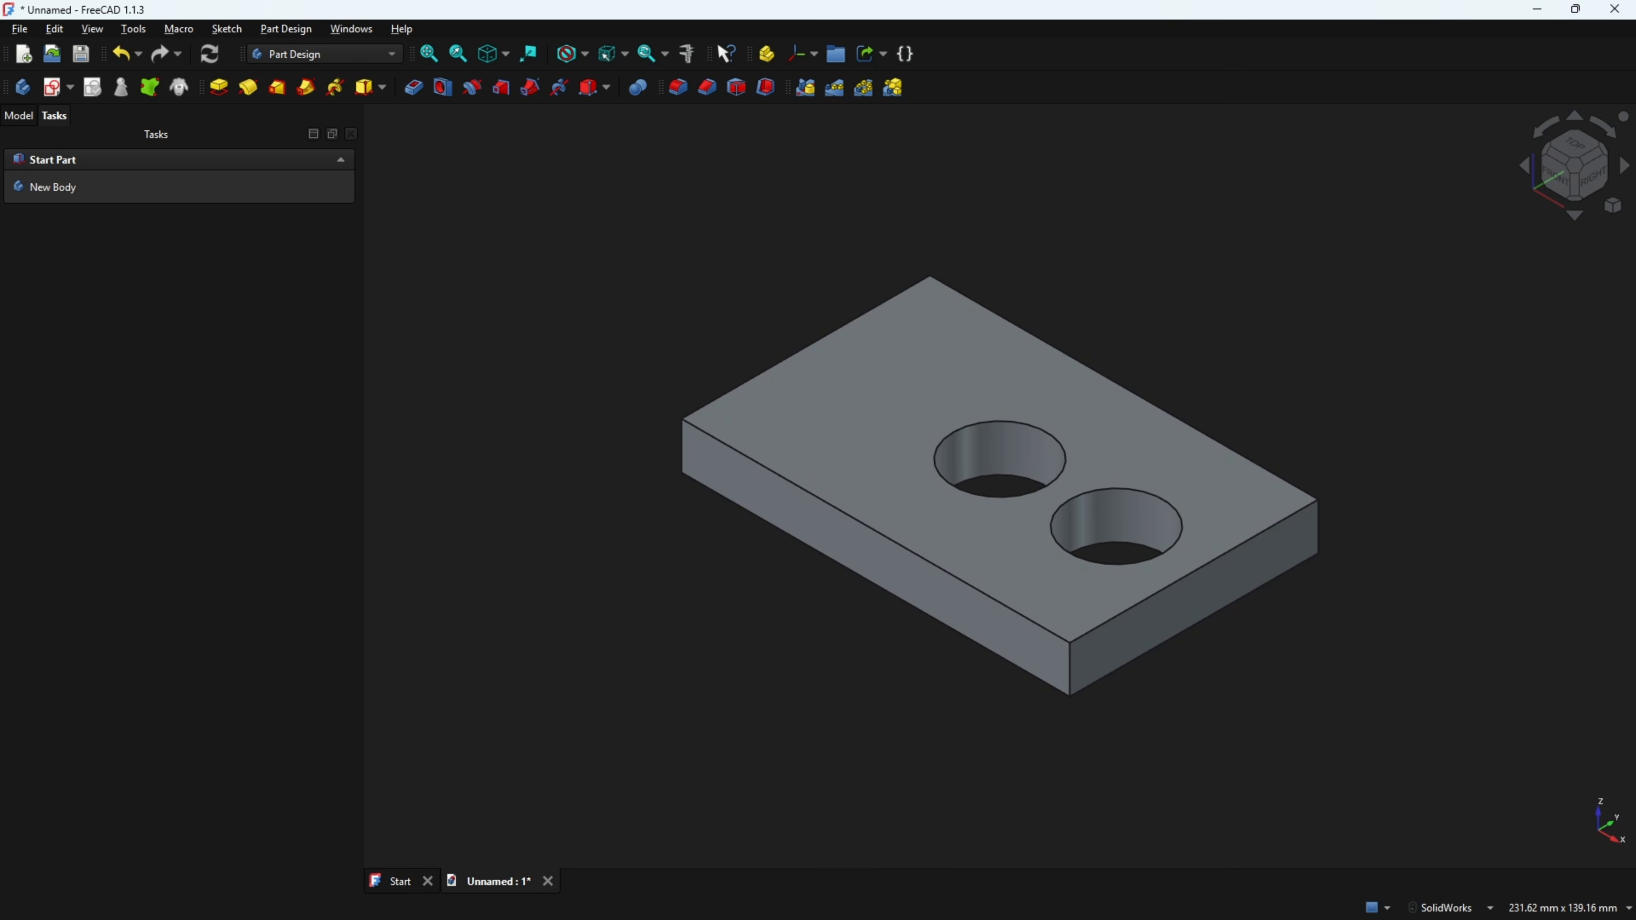
key("alt+Tab")
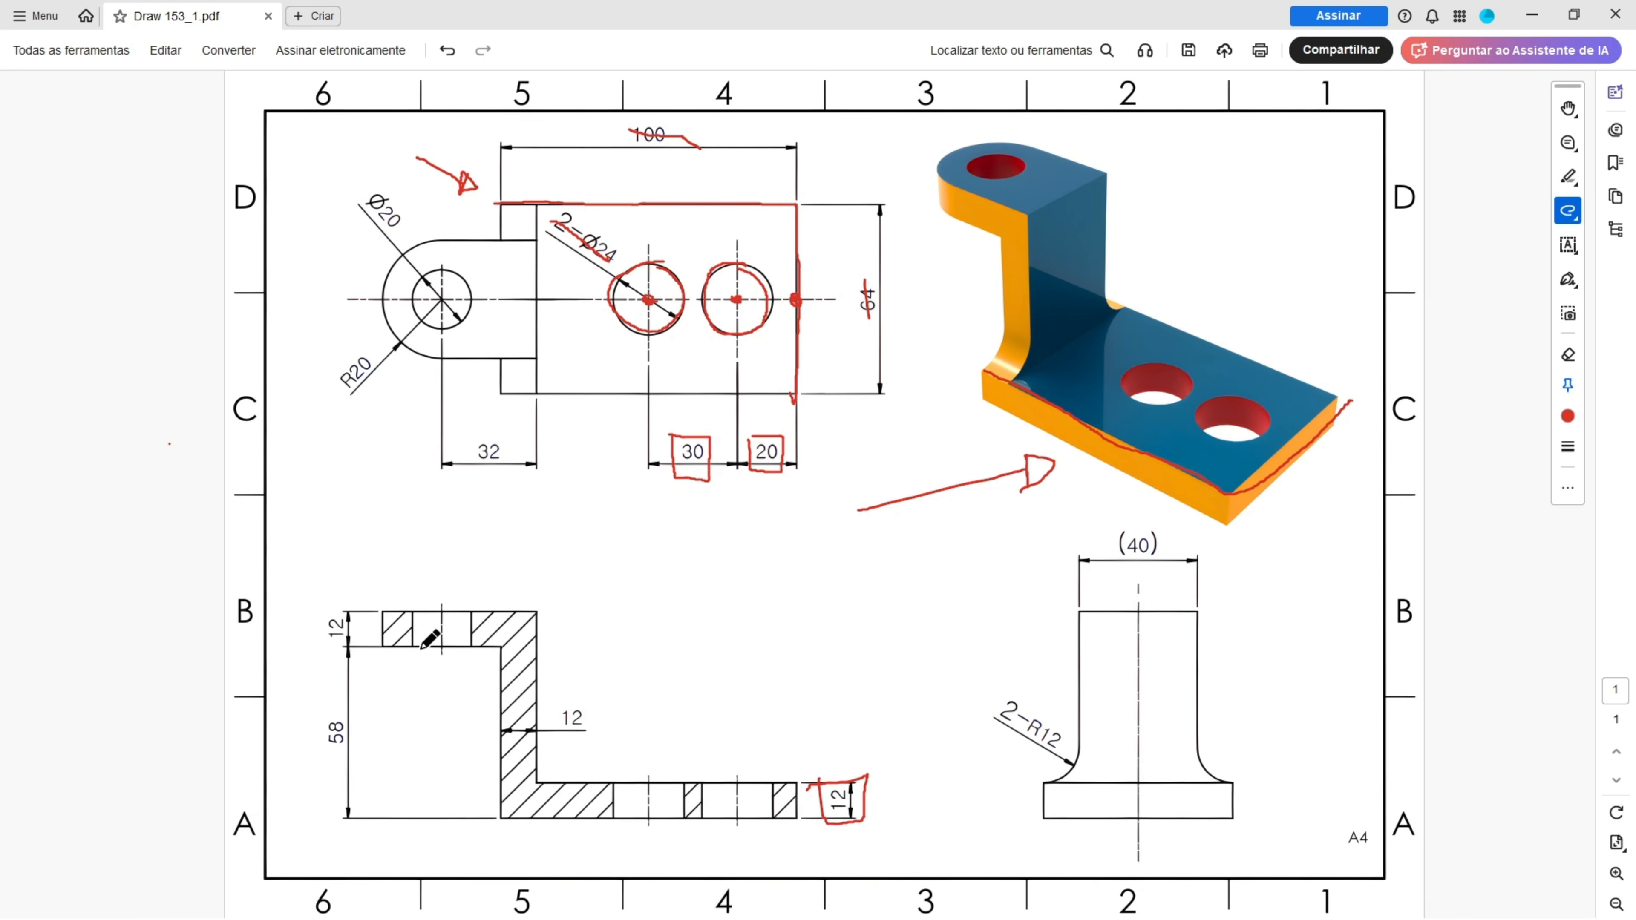
mouse_move(421, 648)
left_mouse_down()
mouse_move(481, 650)
mouse_move(514, 784)
mouse_move(536, 608)
mouse_move(384, 613)
mouse_move(381, 650)
left_mouse_up()
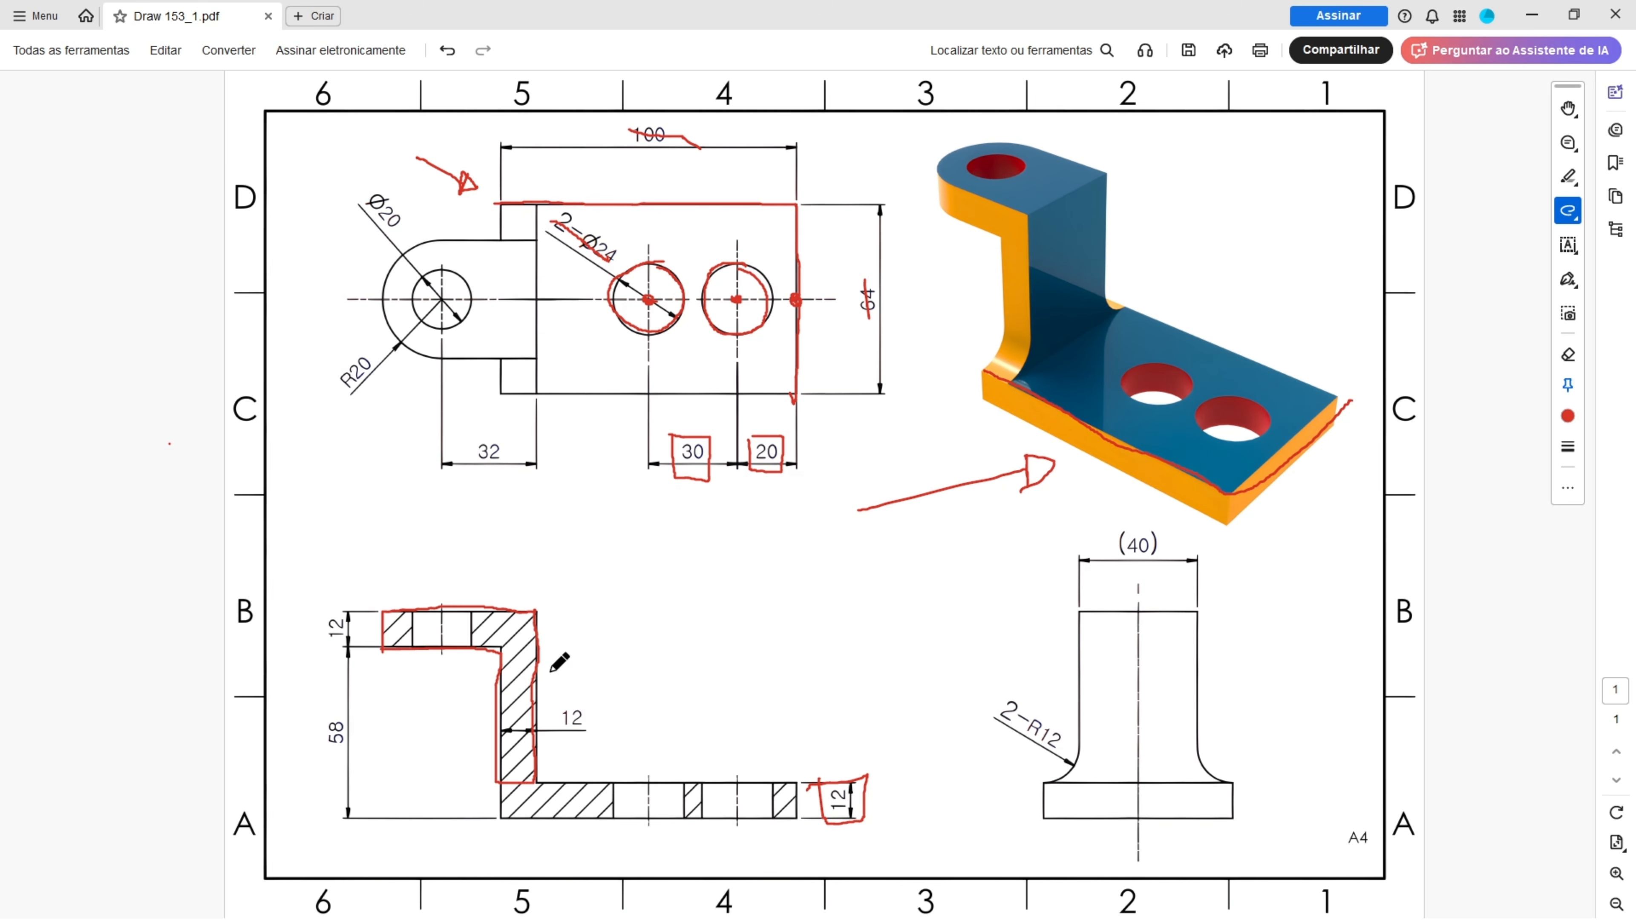
left_click_drag(522, 709, 544, 706)
left_click_drag(434, 619, 433, 597)
left_click_drag(597, 717, 604, 715)
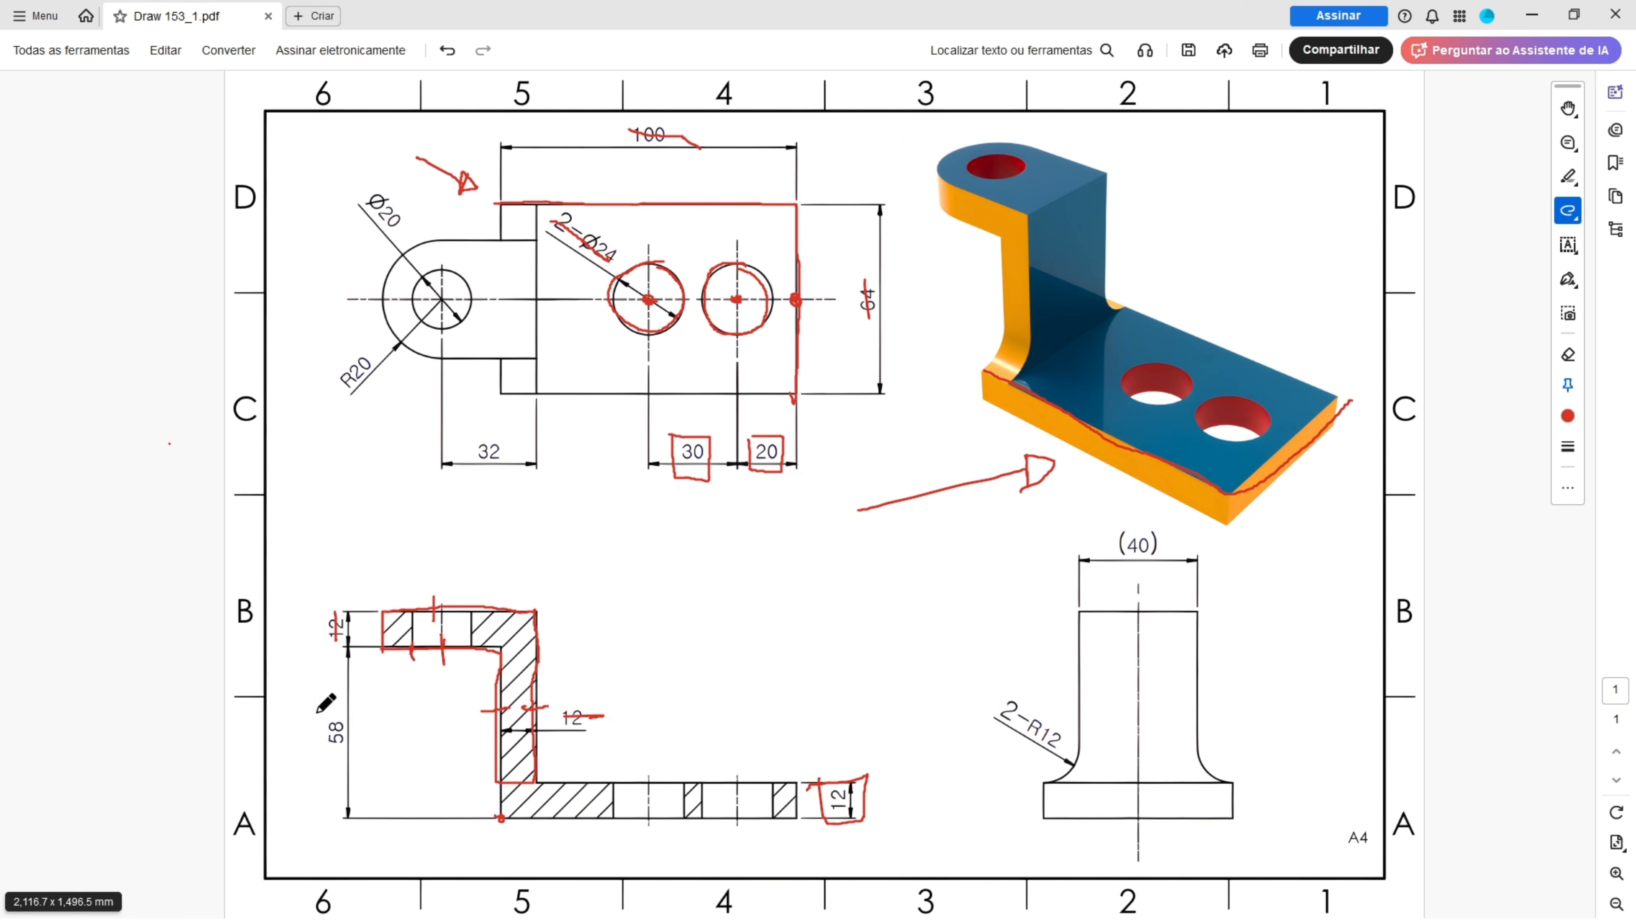
mouse_move(317, 711)
left_mouse_down()
mouse_move(360, 711)
mouse_move(300, 755)
mouse_move(314, 720)
left_mouse_up()
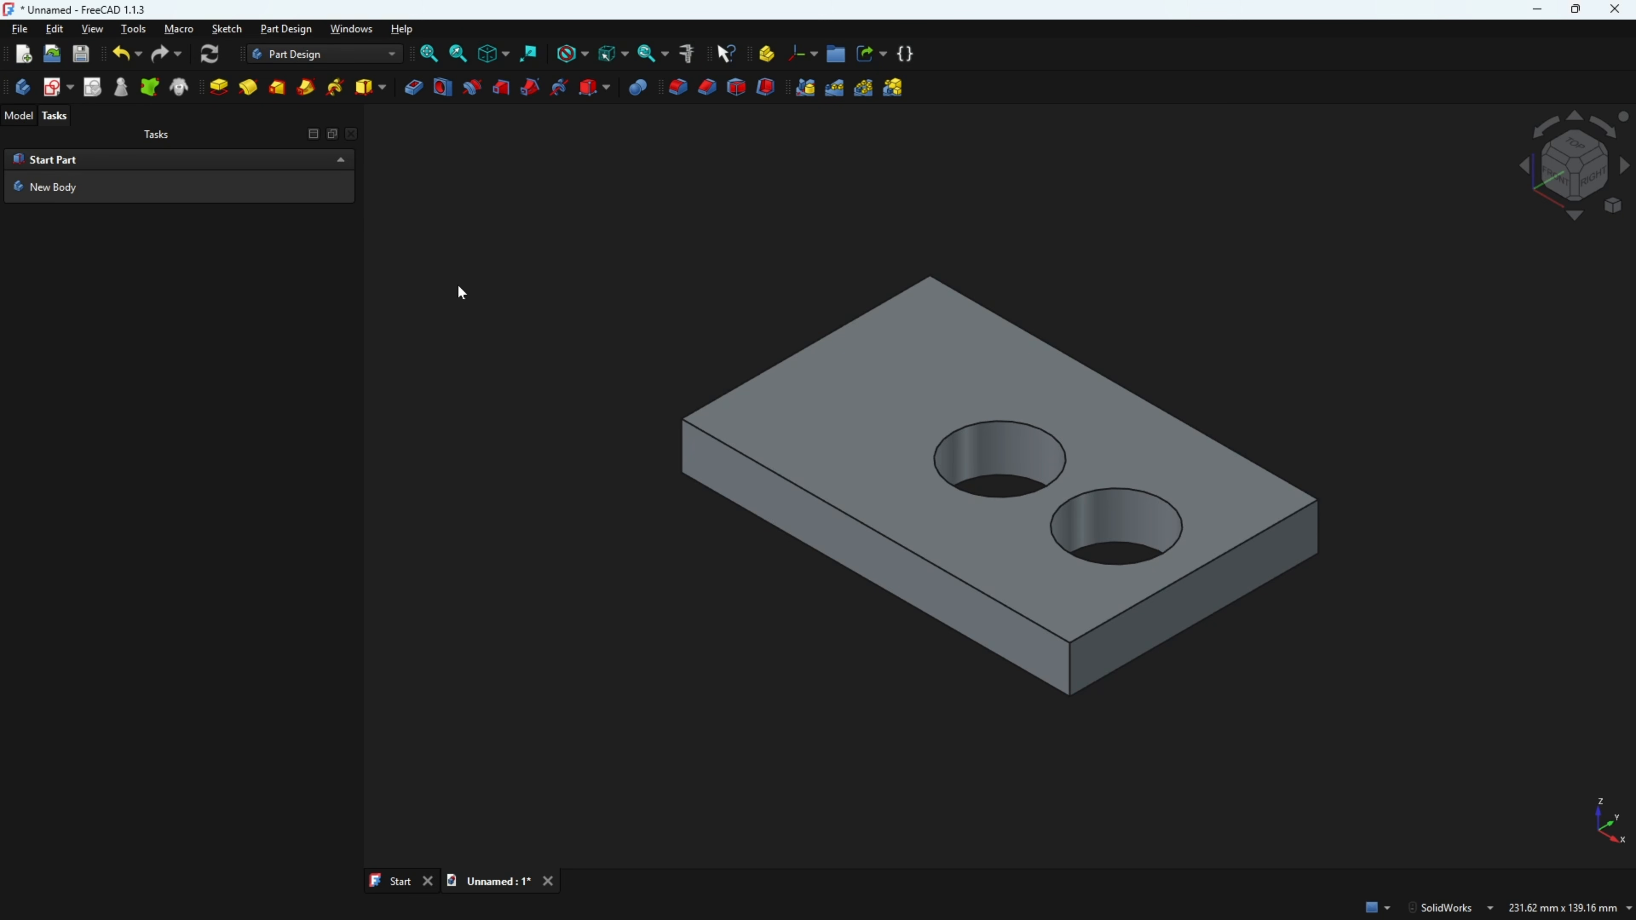
- Start a new sketch on the XZ plane in FreeCAD and turn on the section view at the sketch plane
left_click(53, 86)
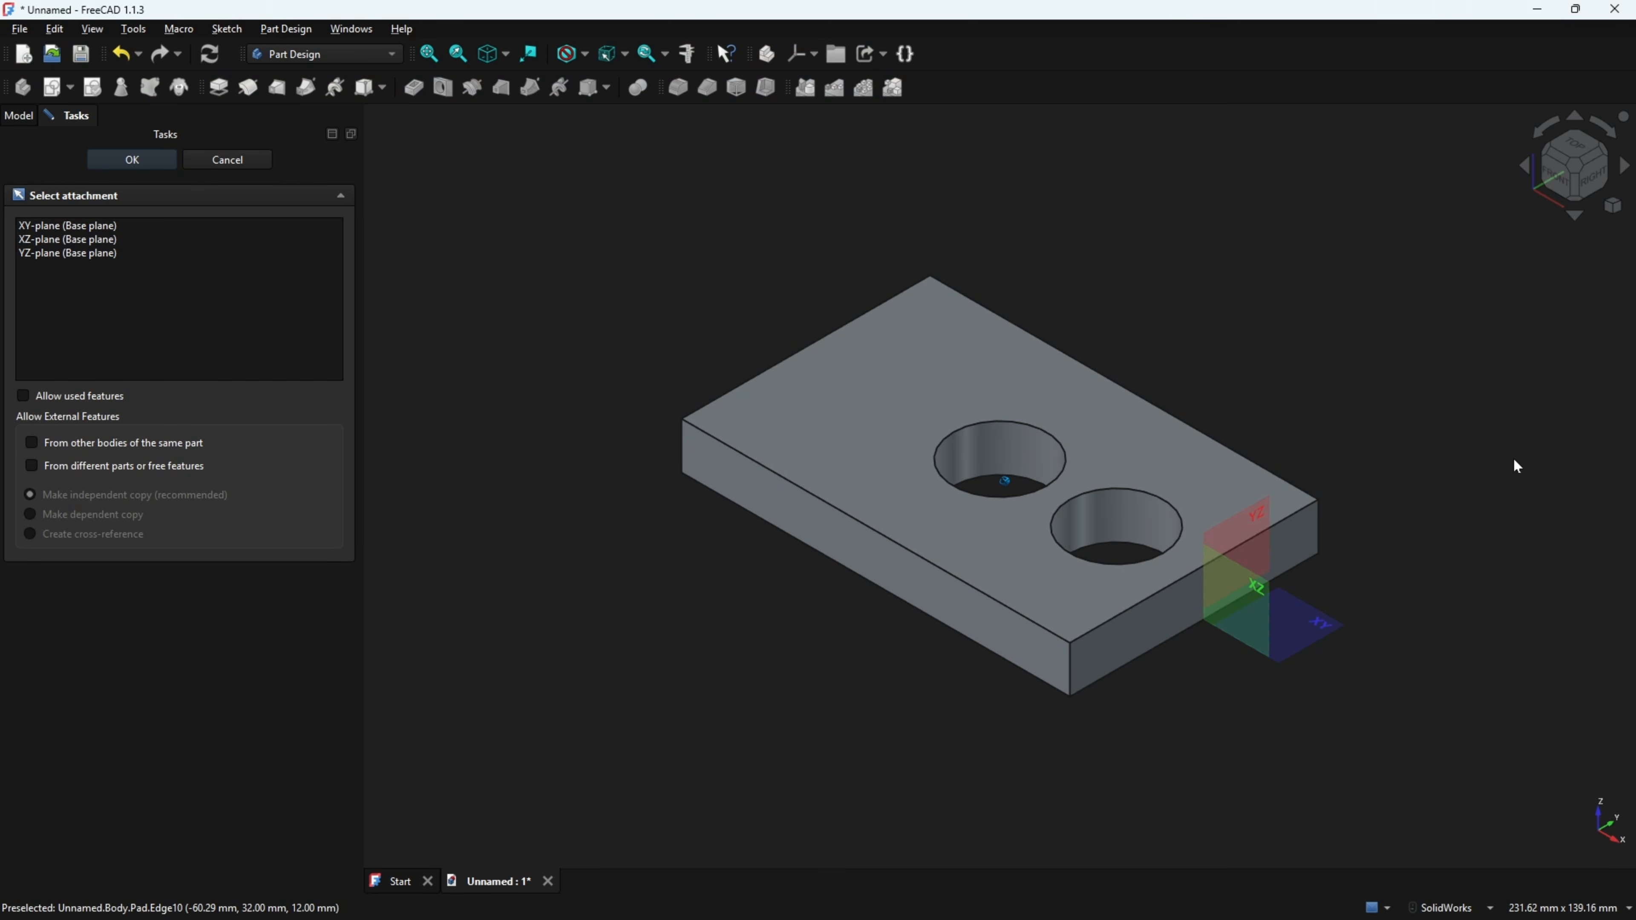
middle_click_drag(1514, 459, 1581, 438)
left_click(1305, 546)
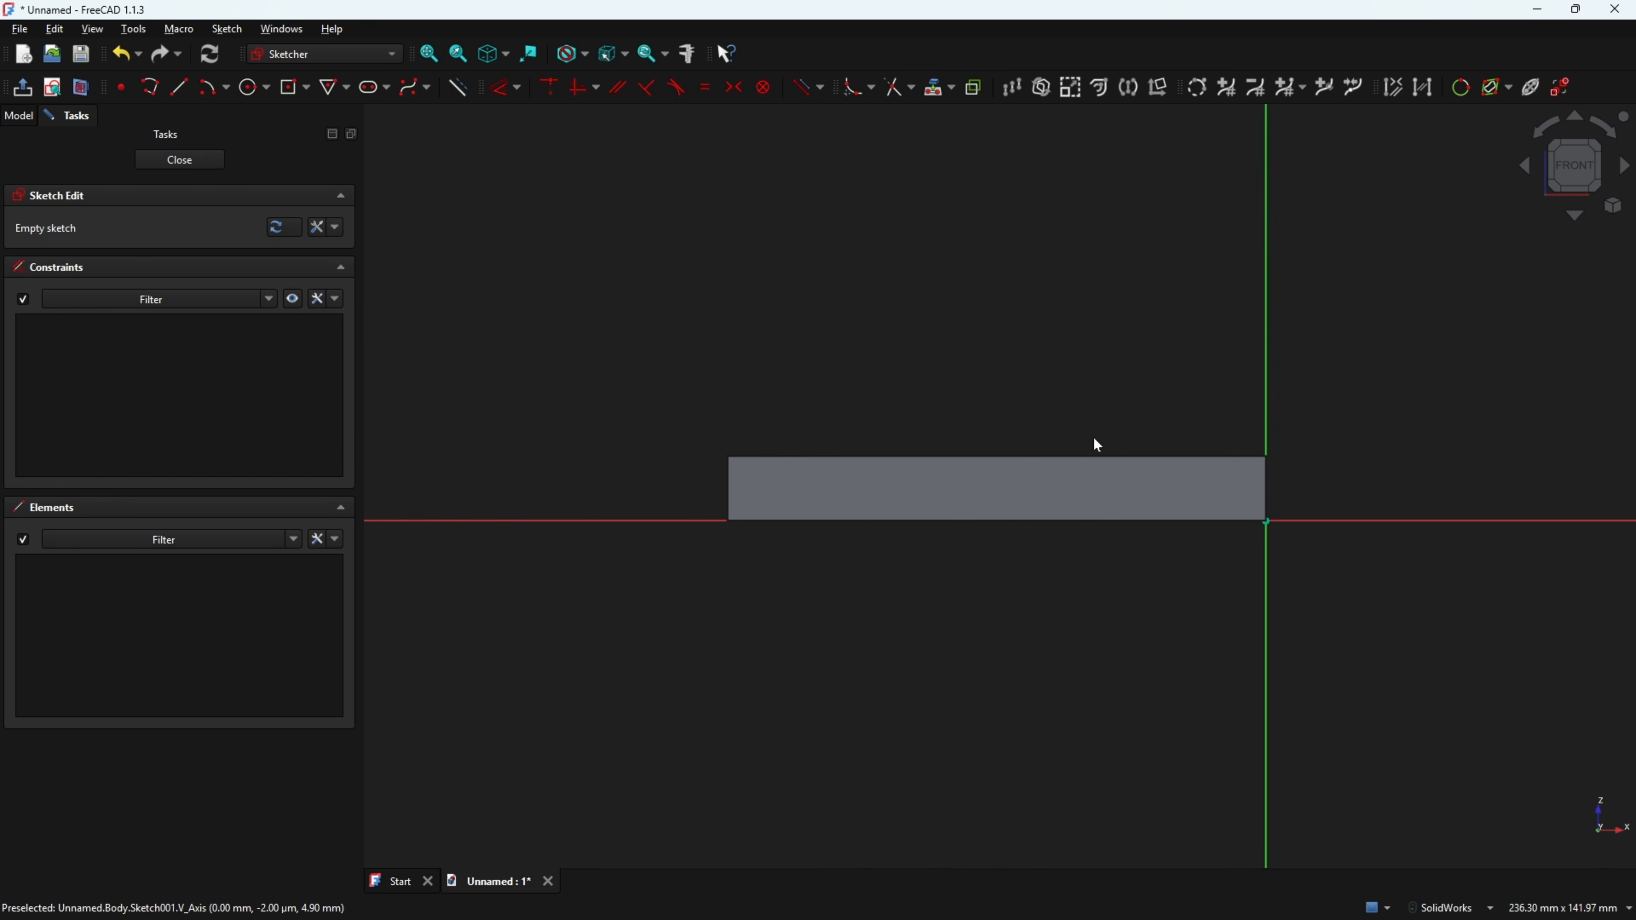
left_click(80, 88)
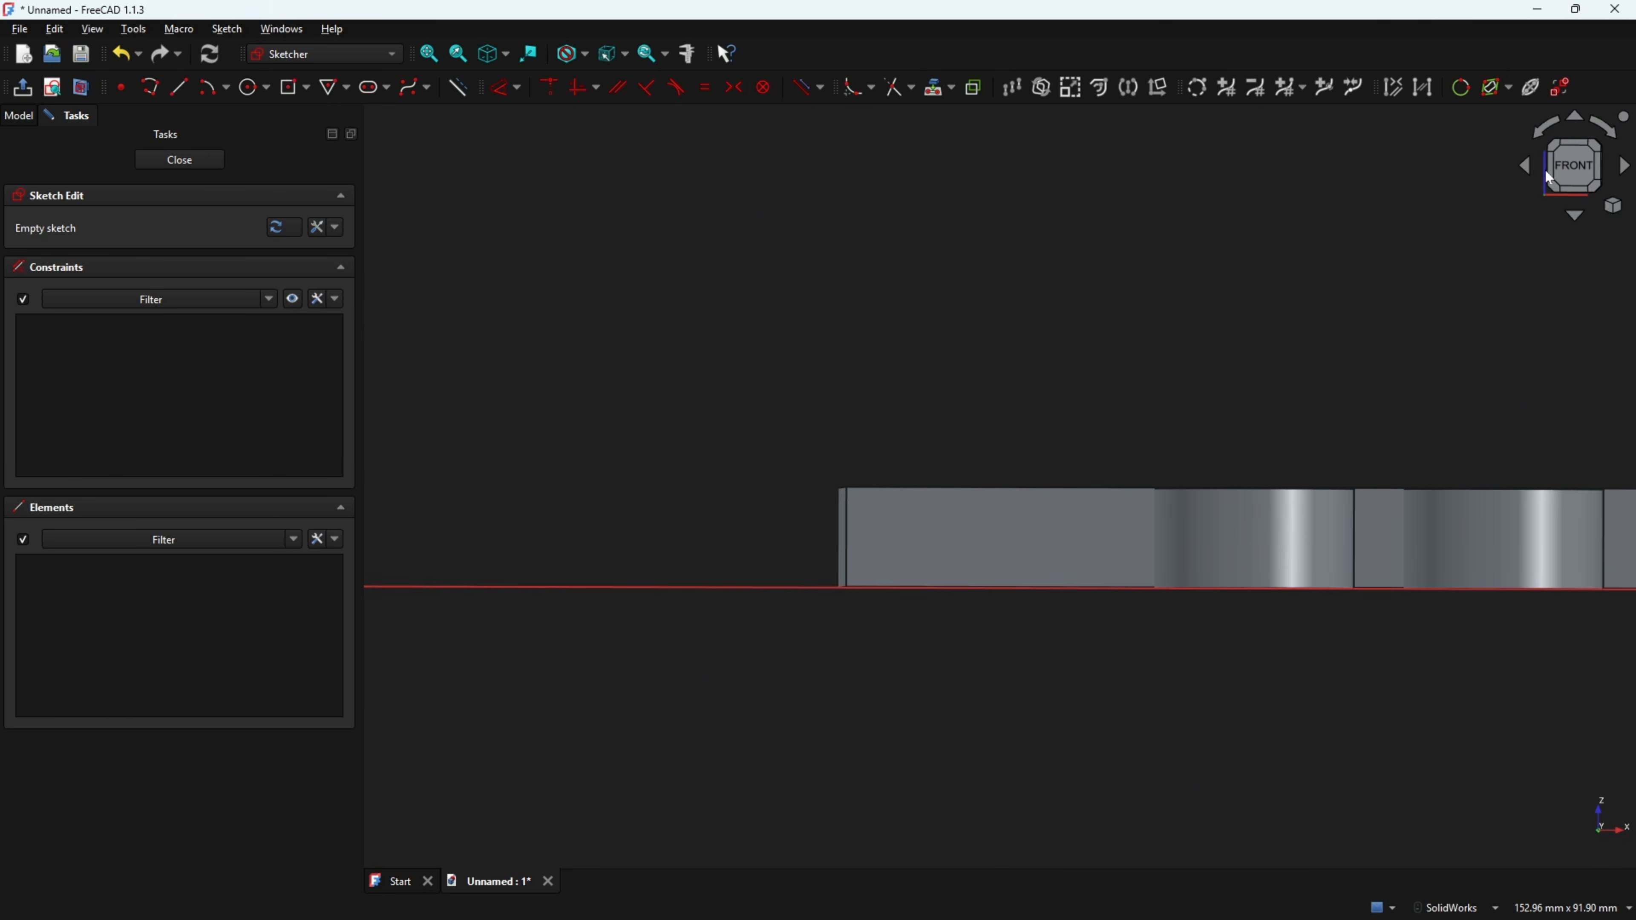
- Bring the upper and lower corner points of the plate's left end into the sketch as external geometry
left_click(951, 87)
left_click(970, 115)
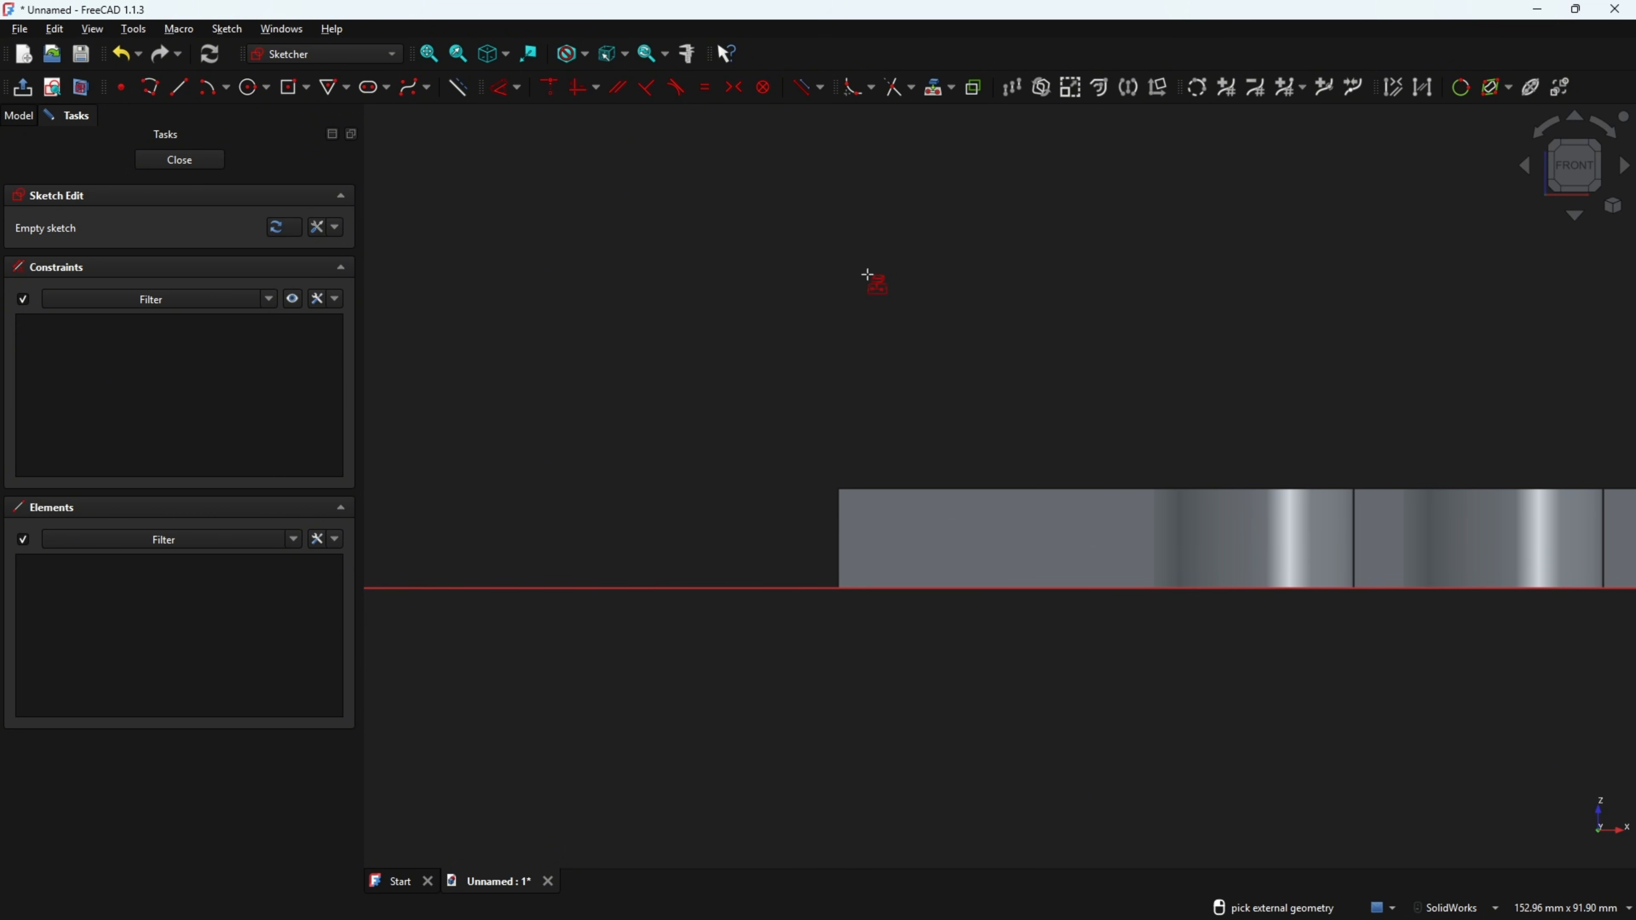
left_click(838, 489)
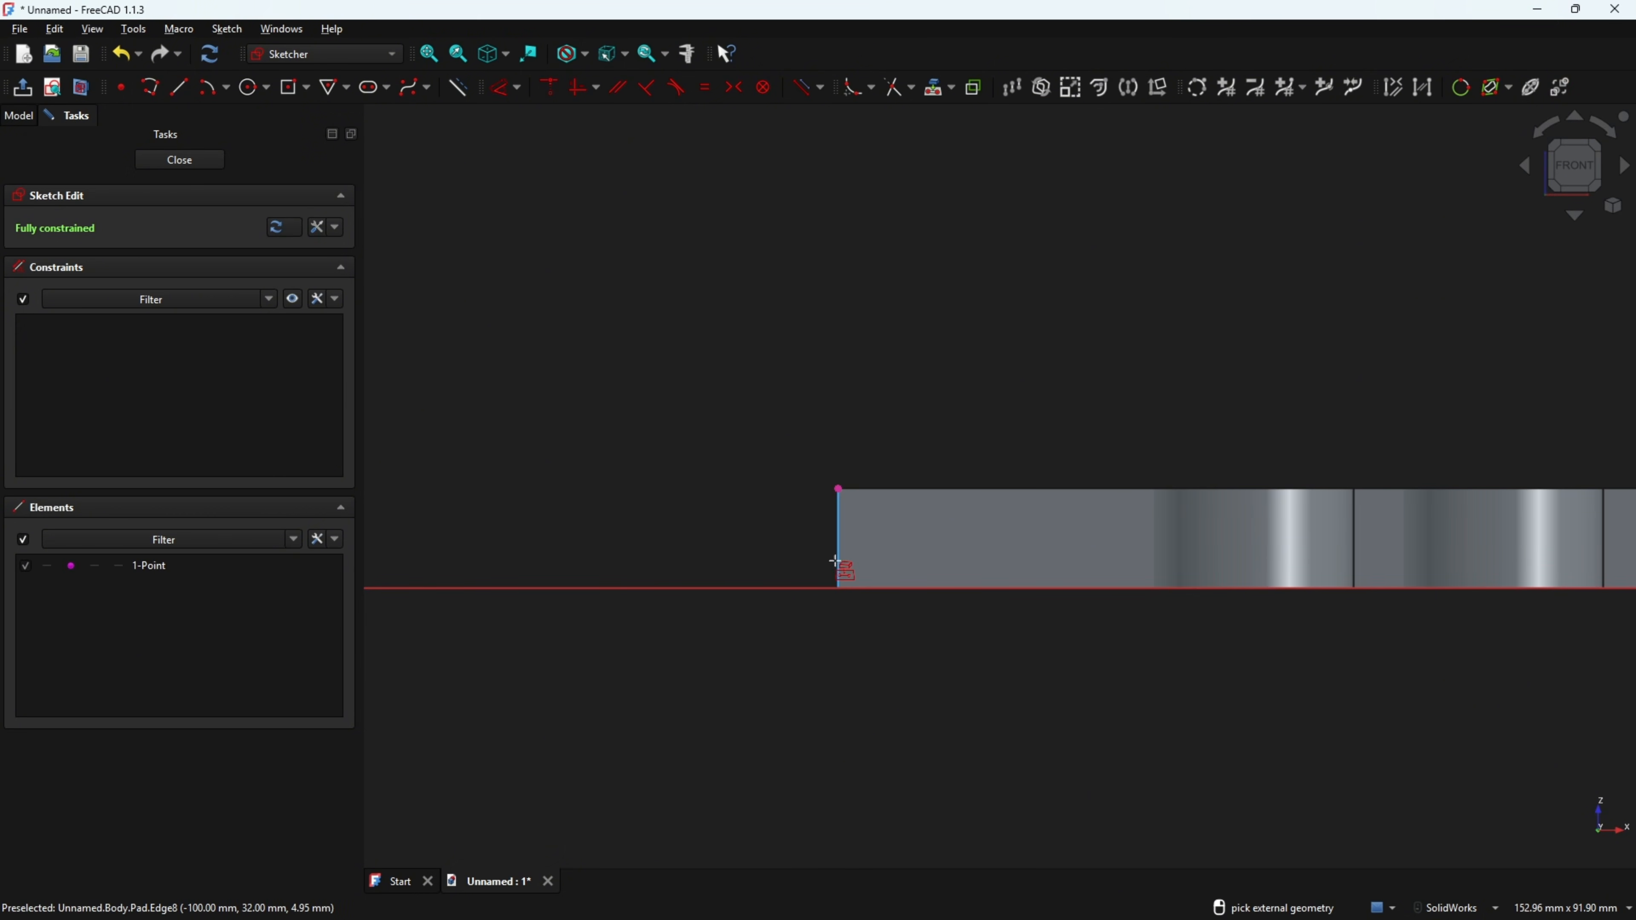
left_click(838, 590)
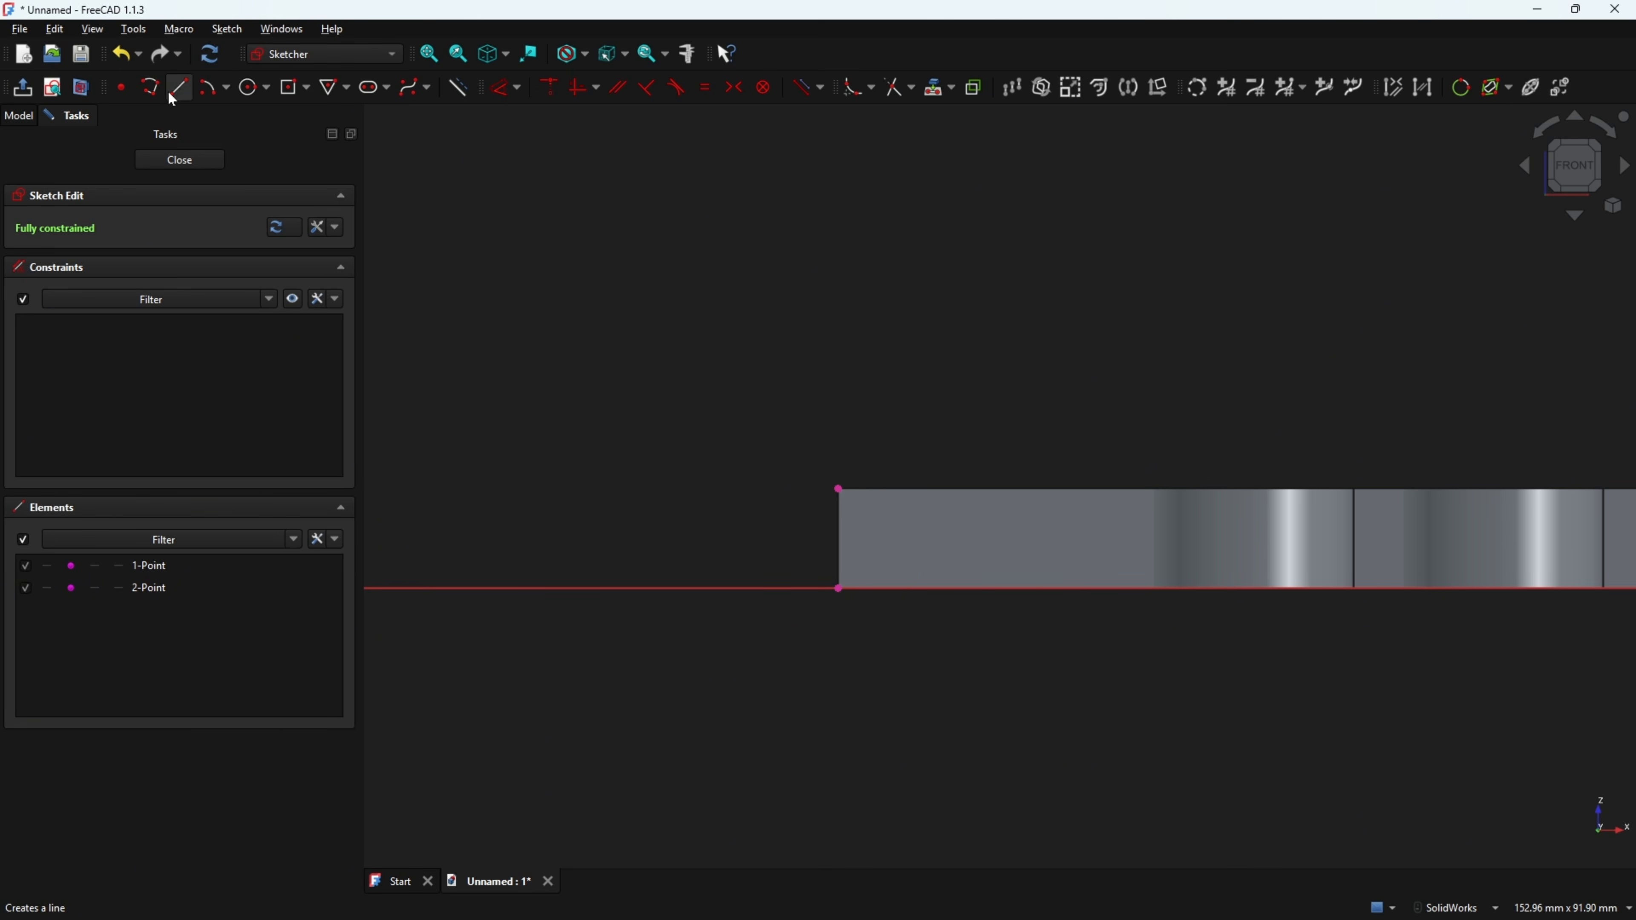
- Draw a closed six-line inverted-L profile from the plate's upper-left corner, about 12 mm wide at the foot and 34 mm high, extending left
left_click(151, 86)
left_click(838, 489)
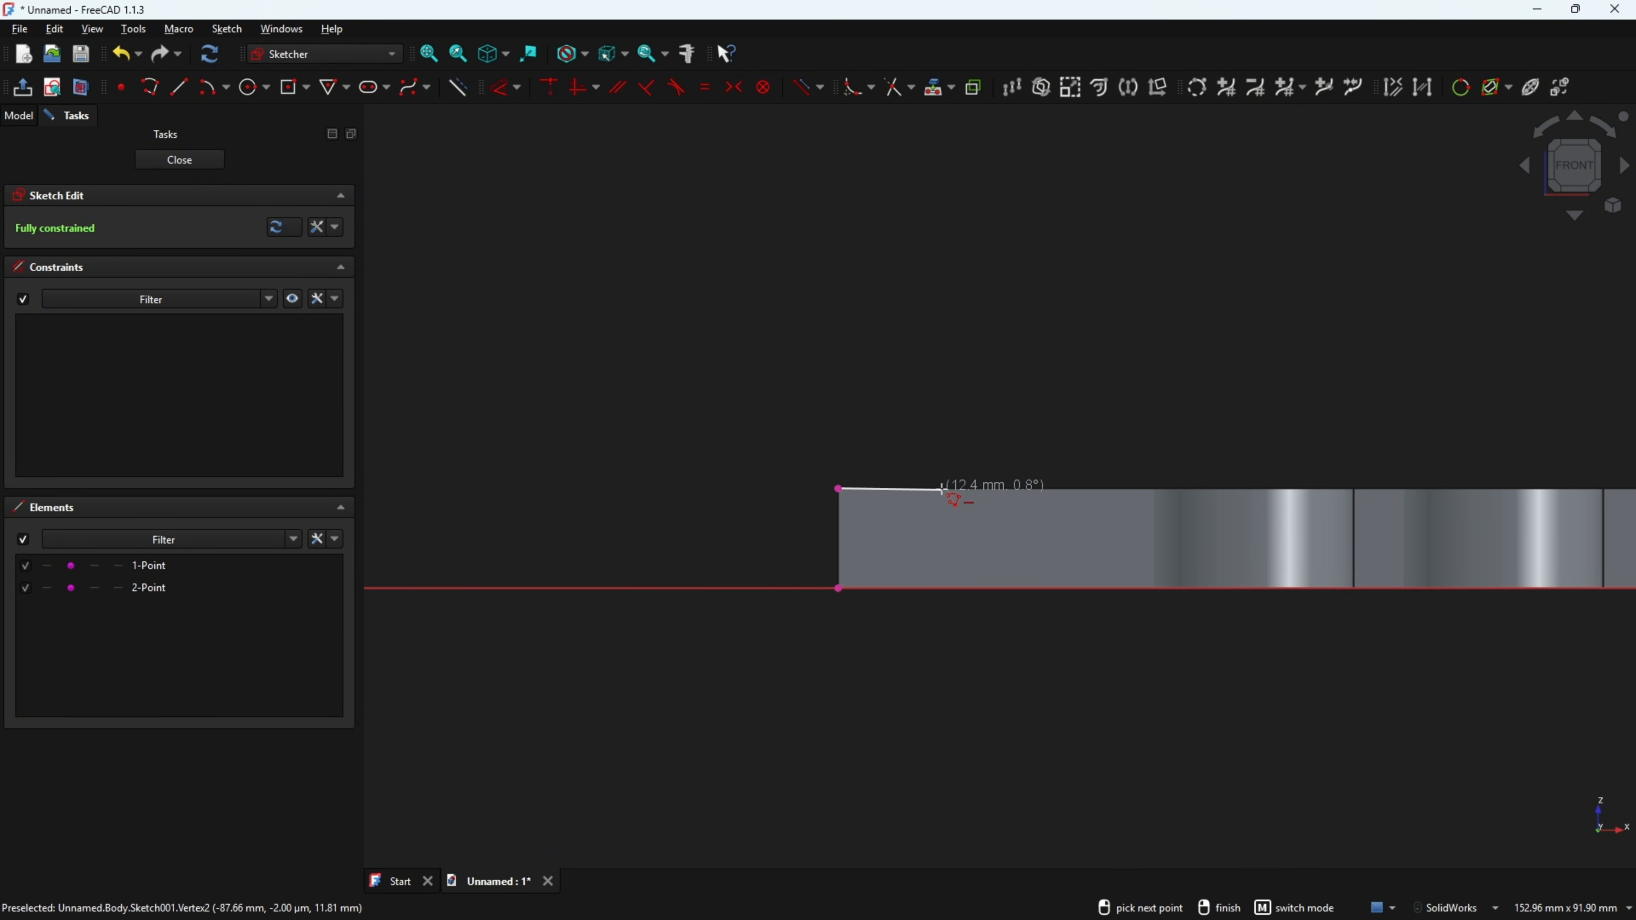
left_click(943, 489)
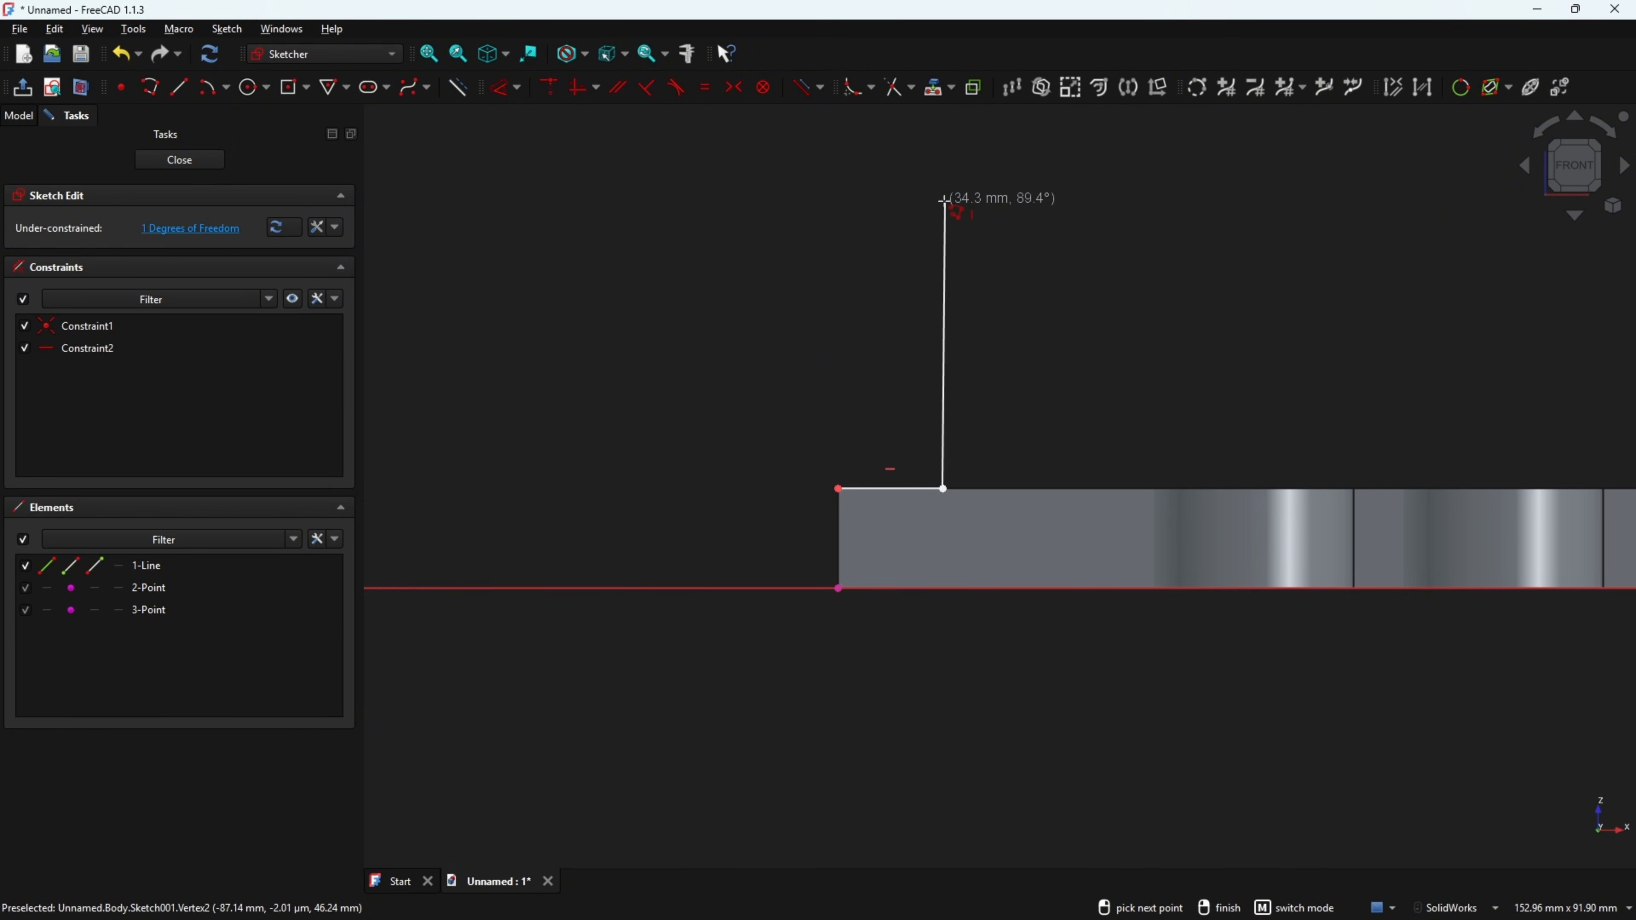
left_click(943, 201)
left_click(667, 201)
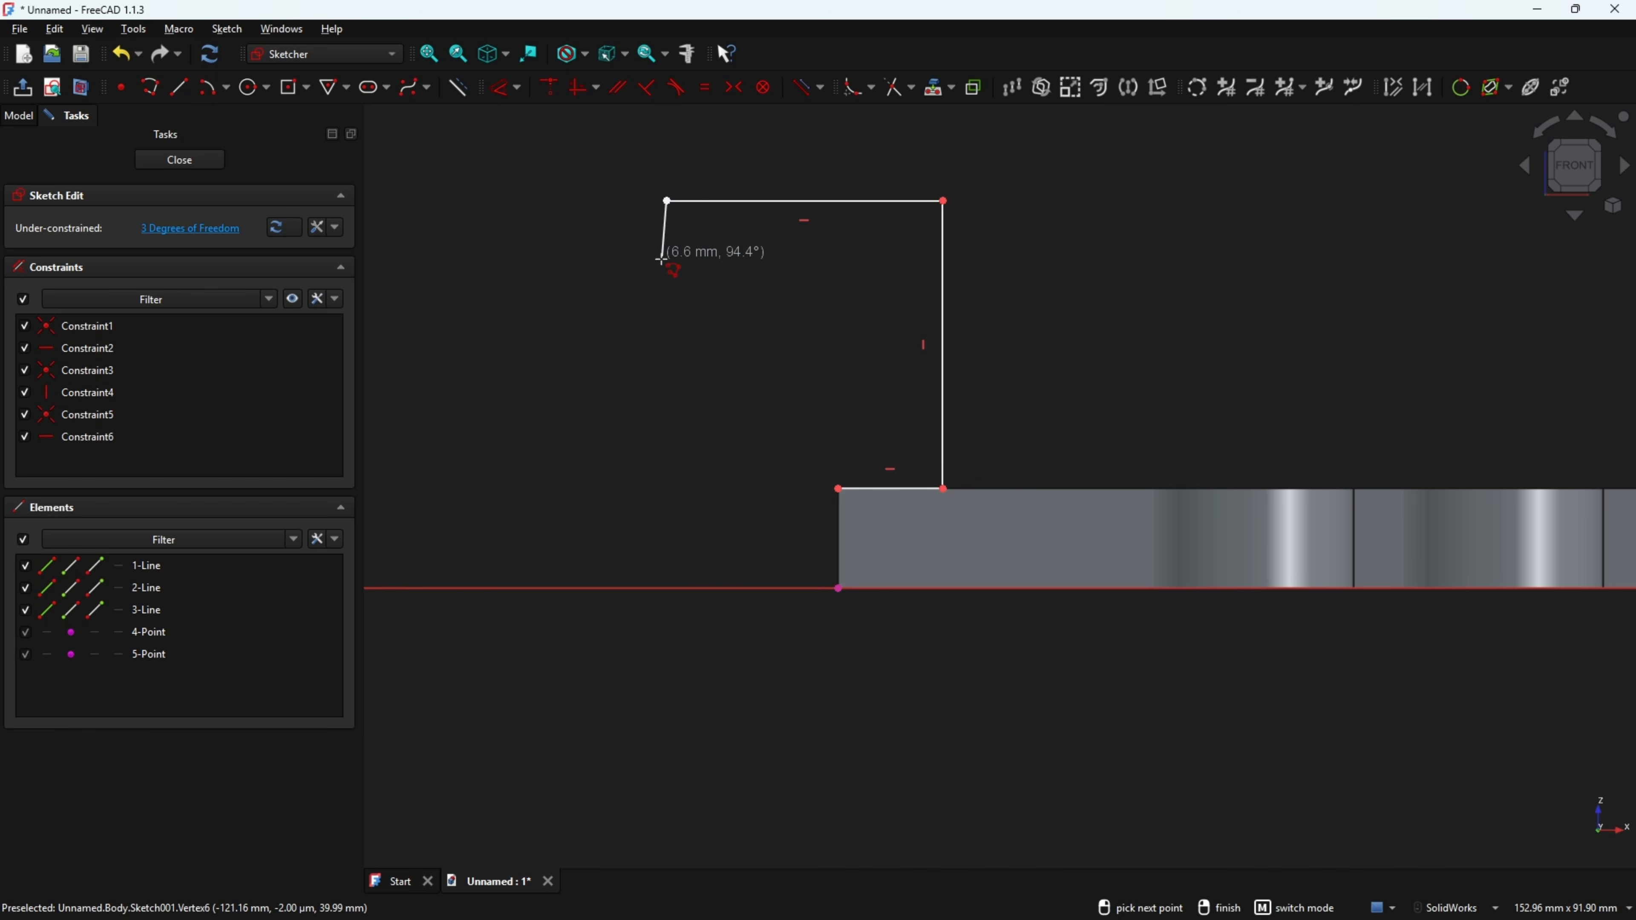
left_click(667, 273)
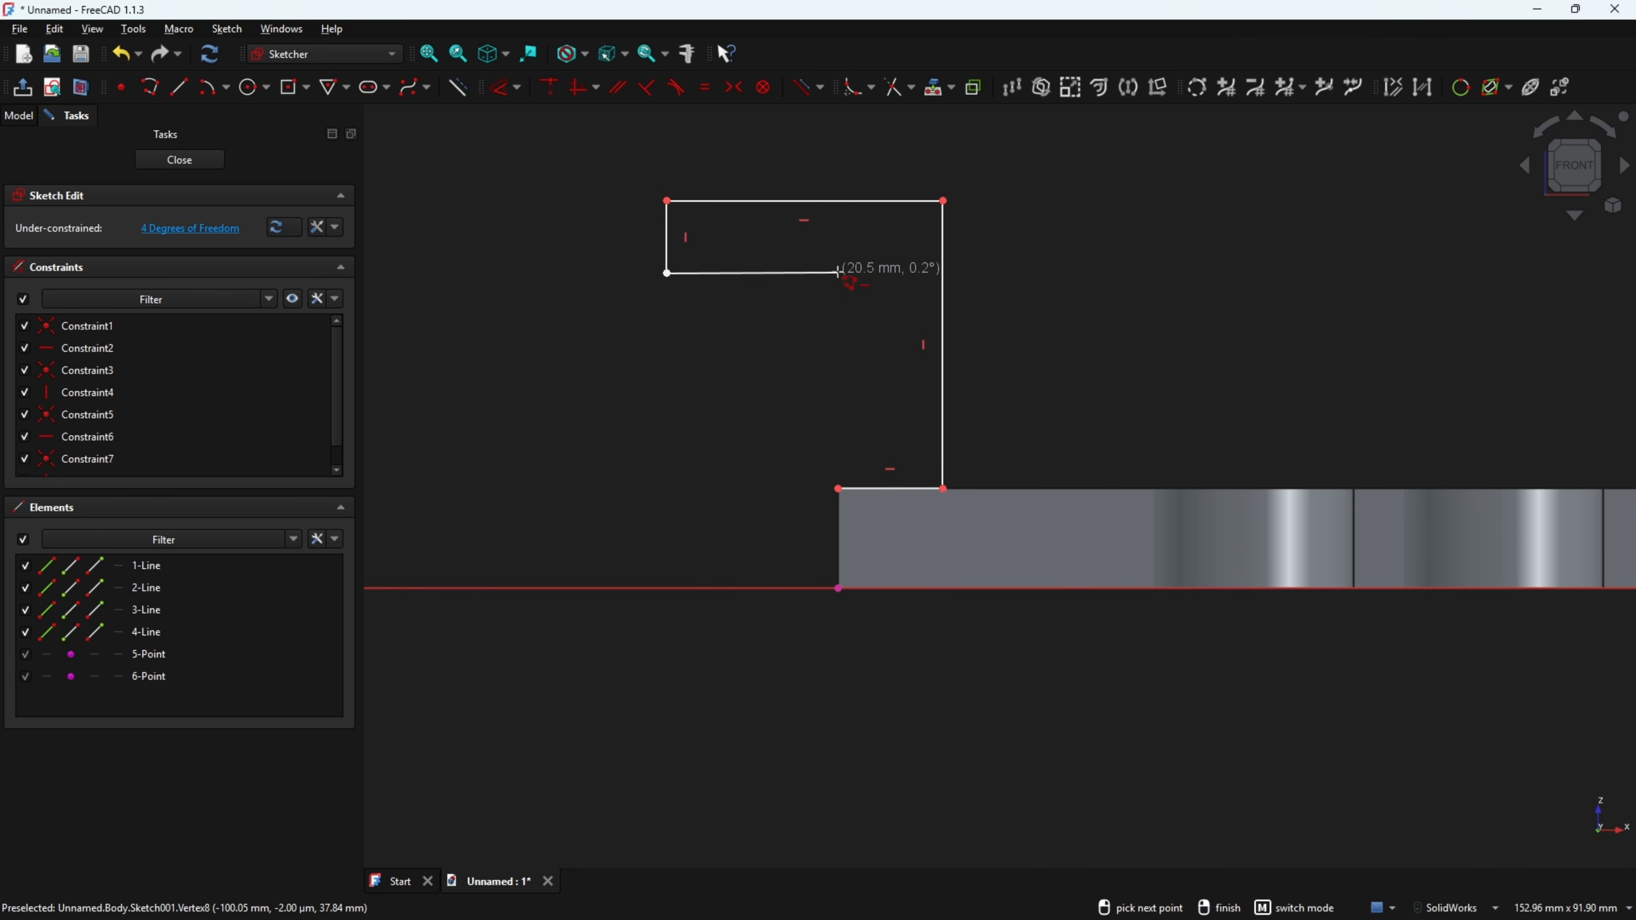
left_click(838, 273)
left_click(838, 488)
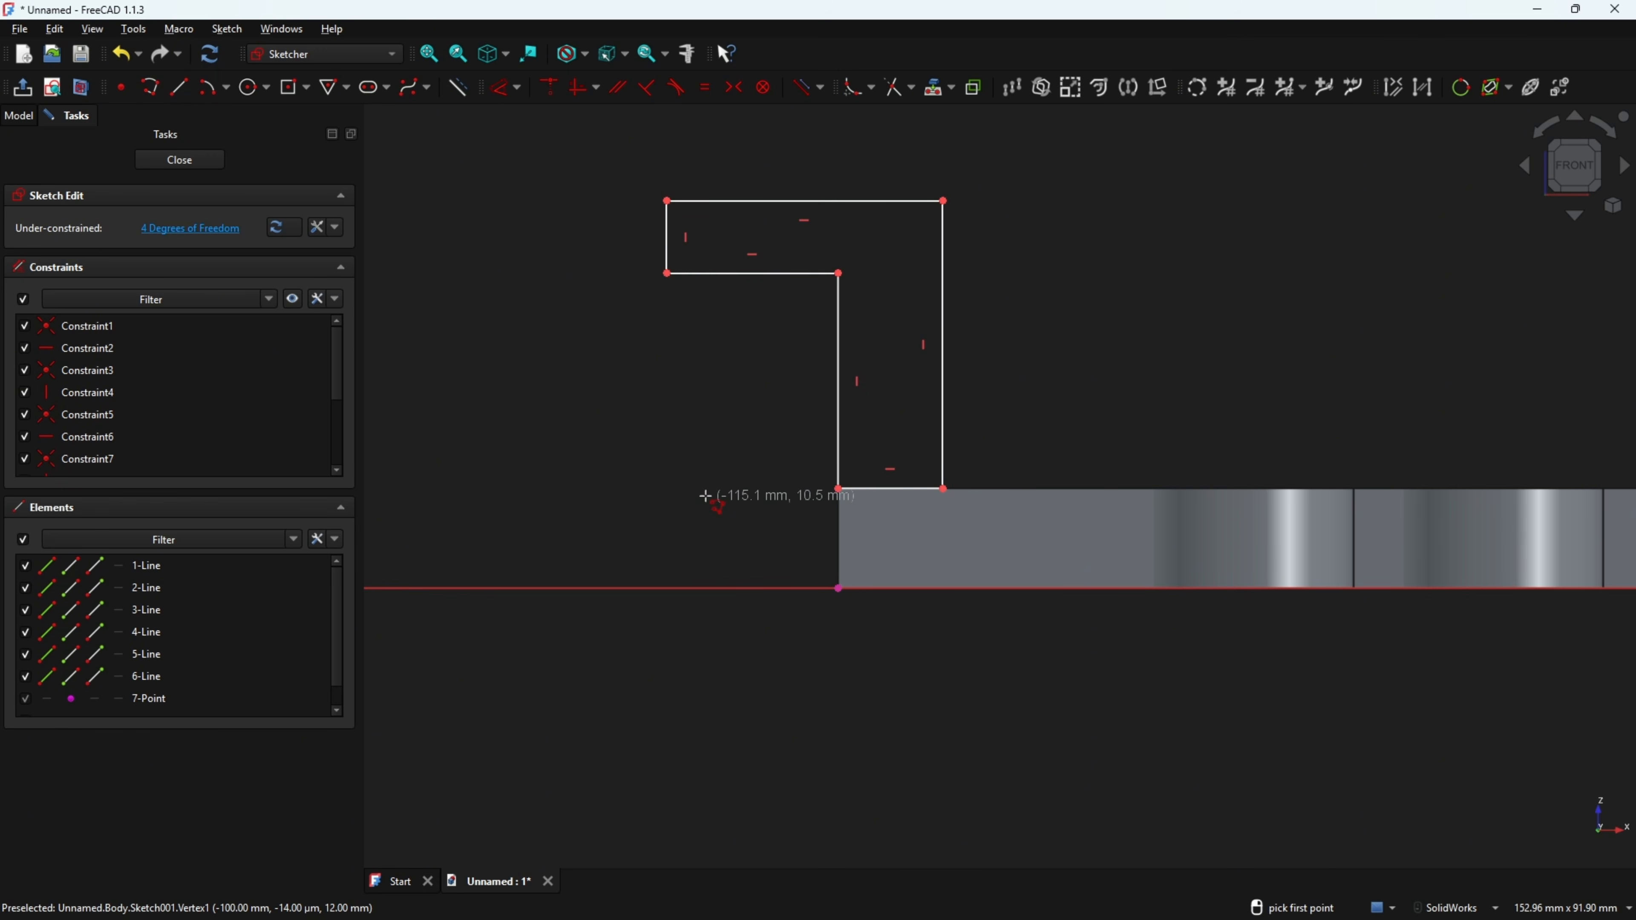
key("Escape")
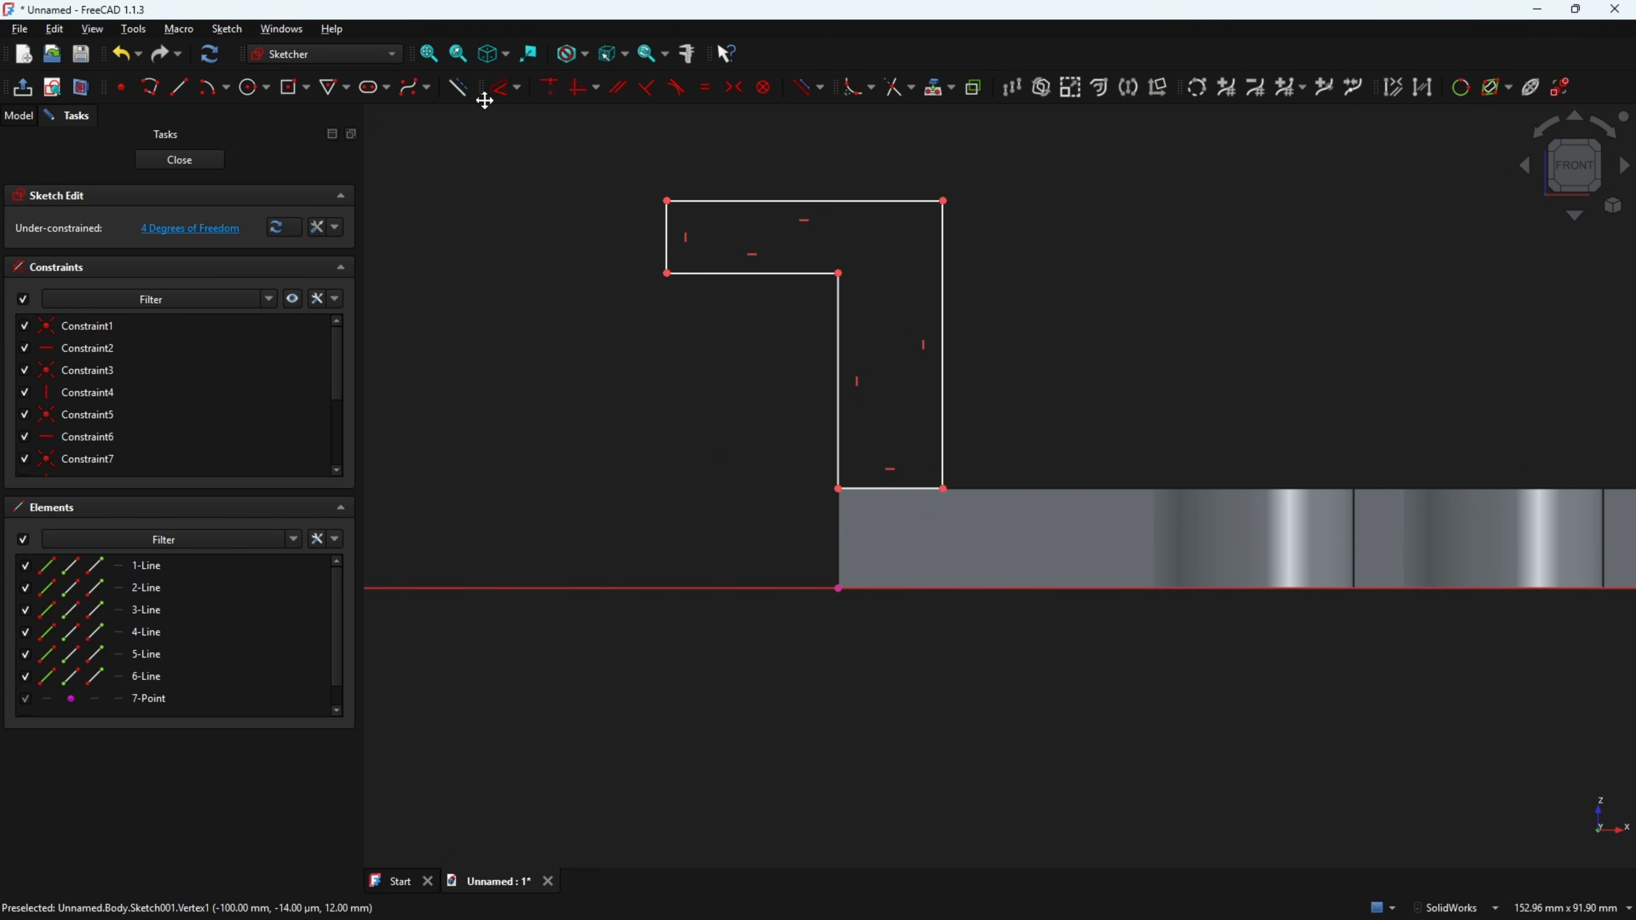
- Set the distance between the two vertical lines of the upright to 12 mm
left_click(506, 87)
left_click(838, 387)
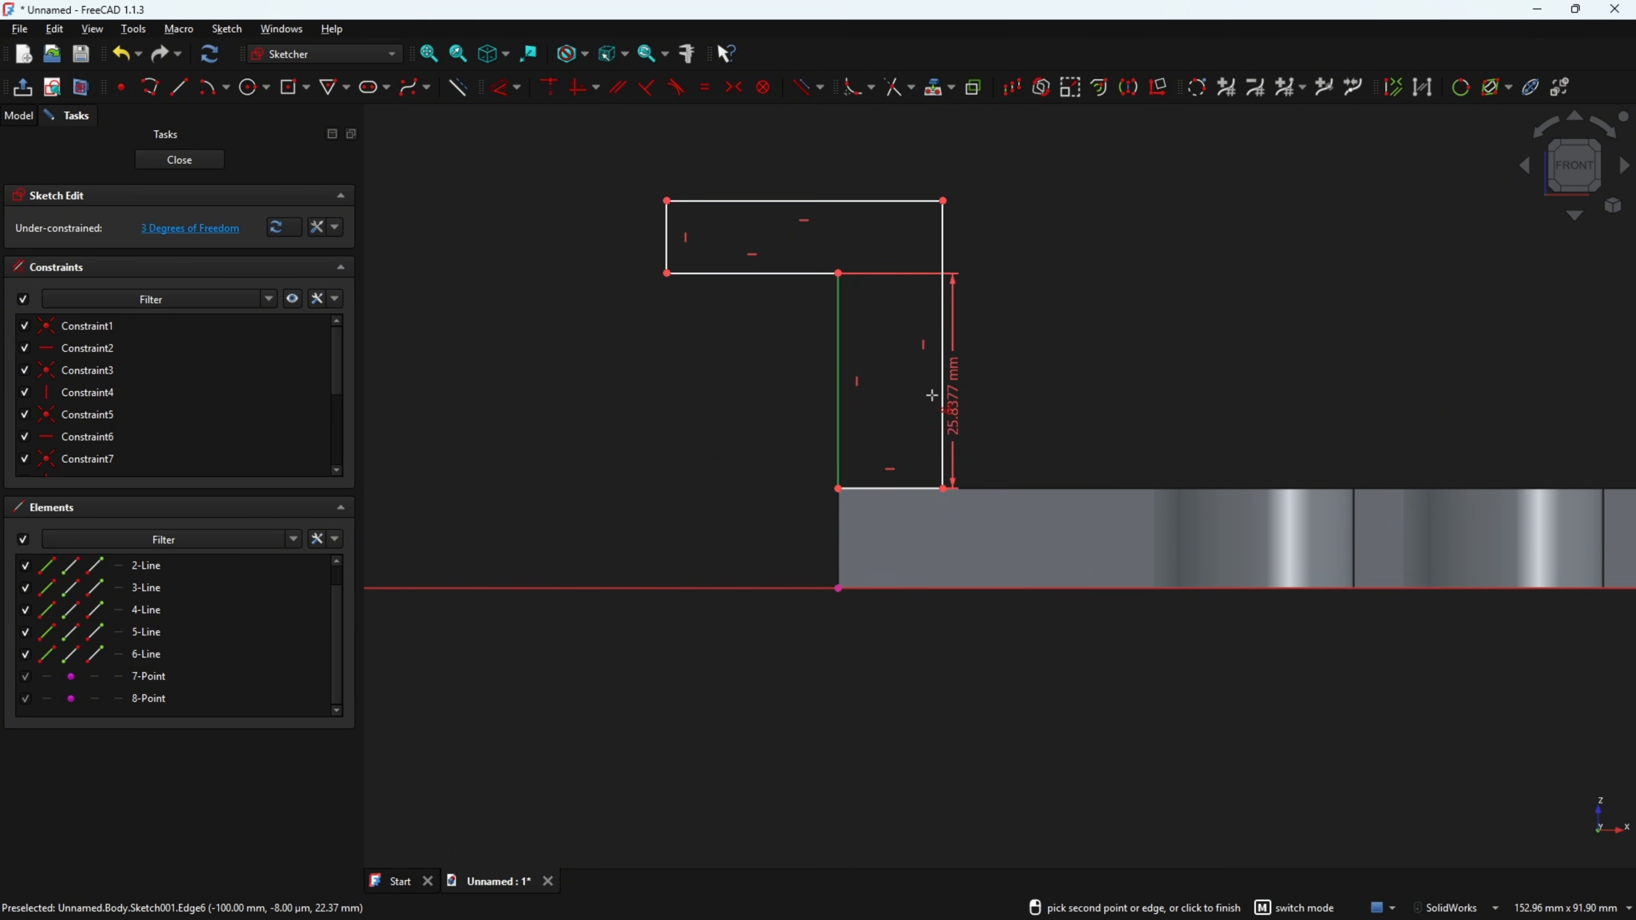
left_click(942, 389)
left_click(1034, 372)
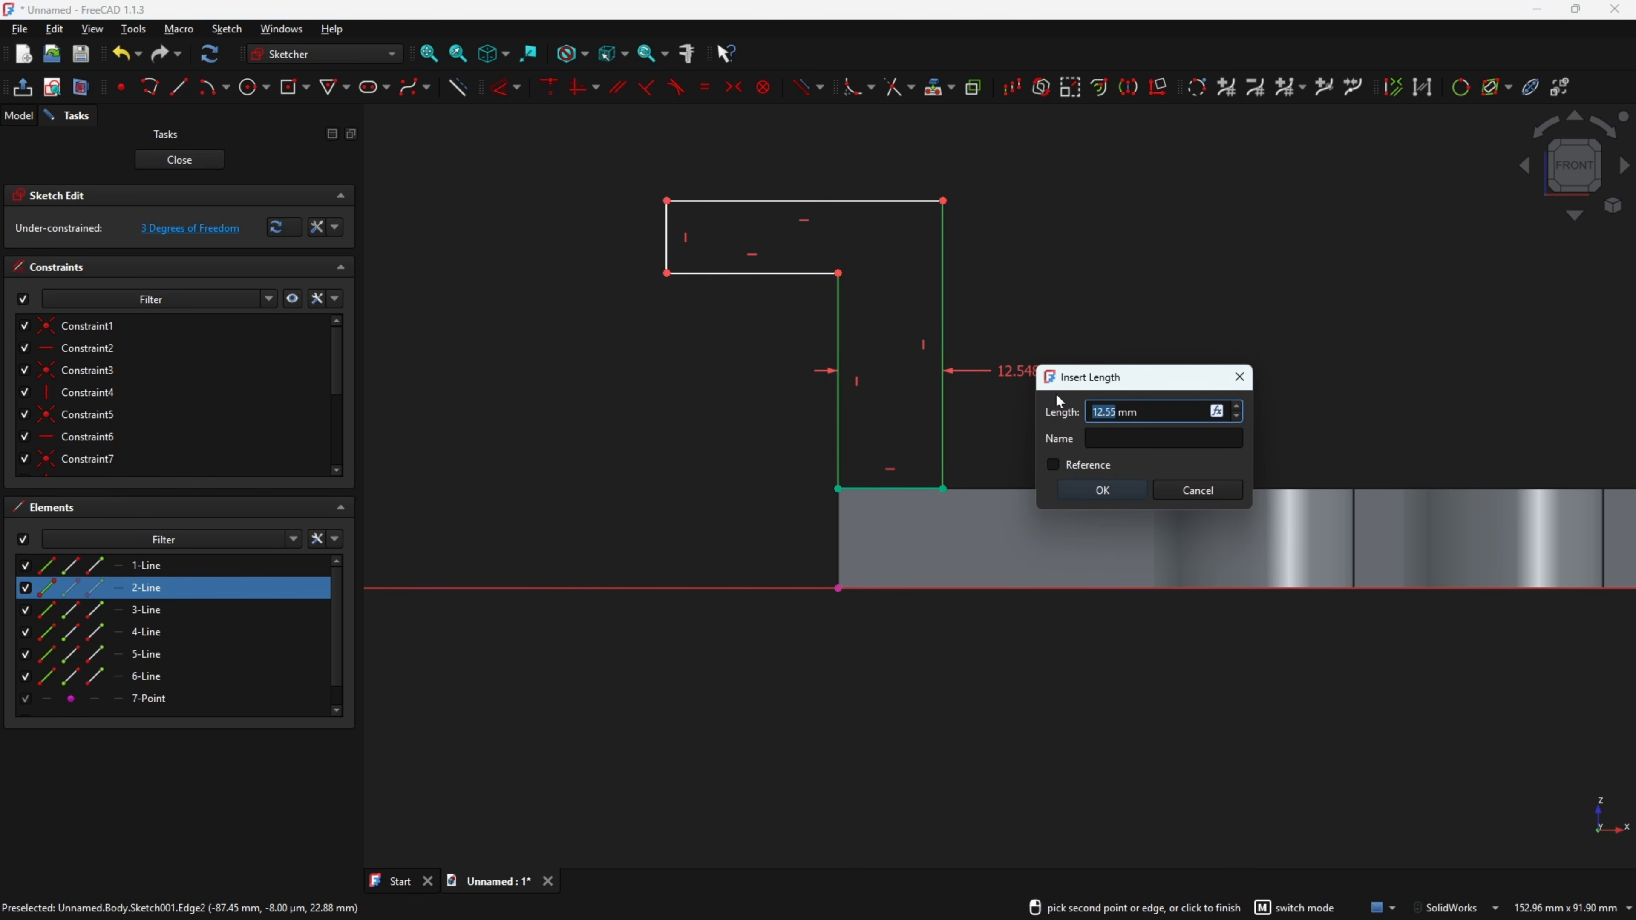
type("12")
key("Return")
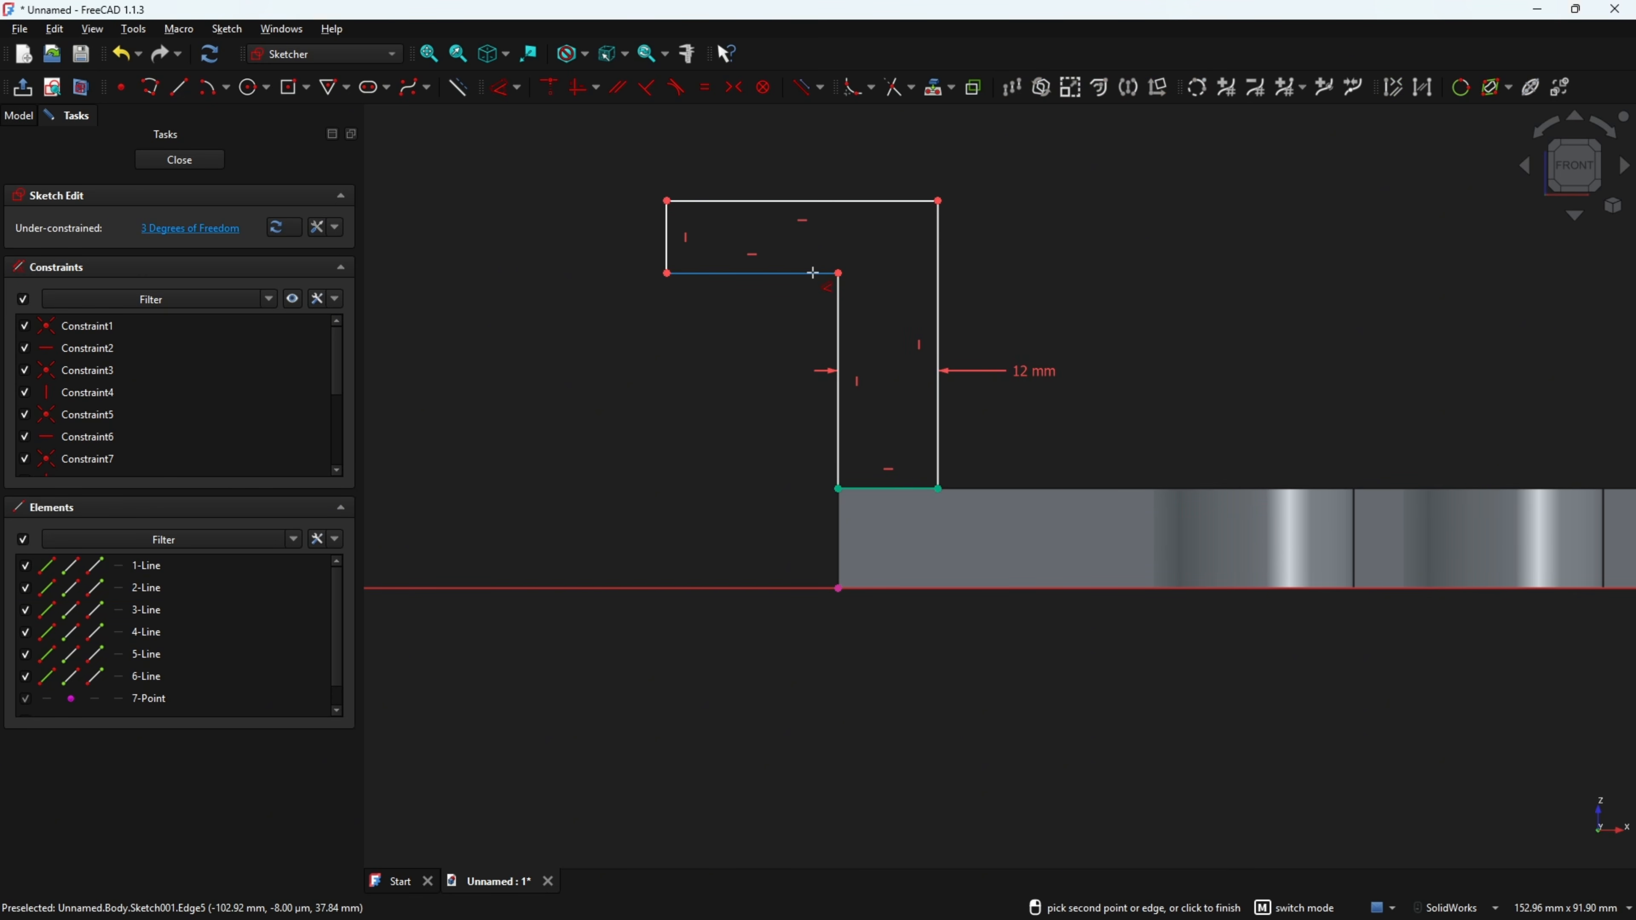
- Set the thickness of the upper arm to 12 mm by dimensioning its left end line
left_click(663, 244)
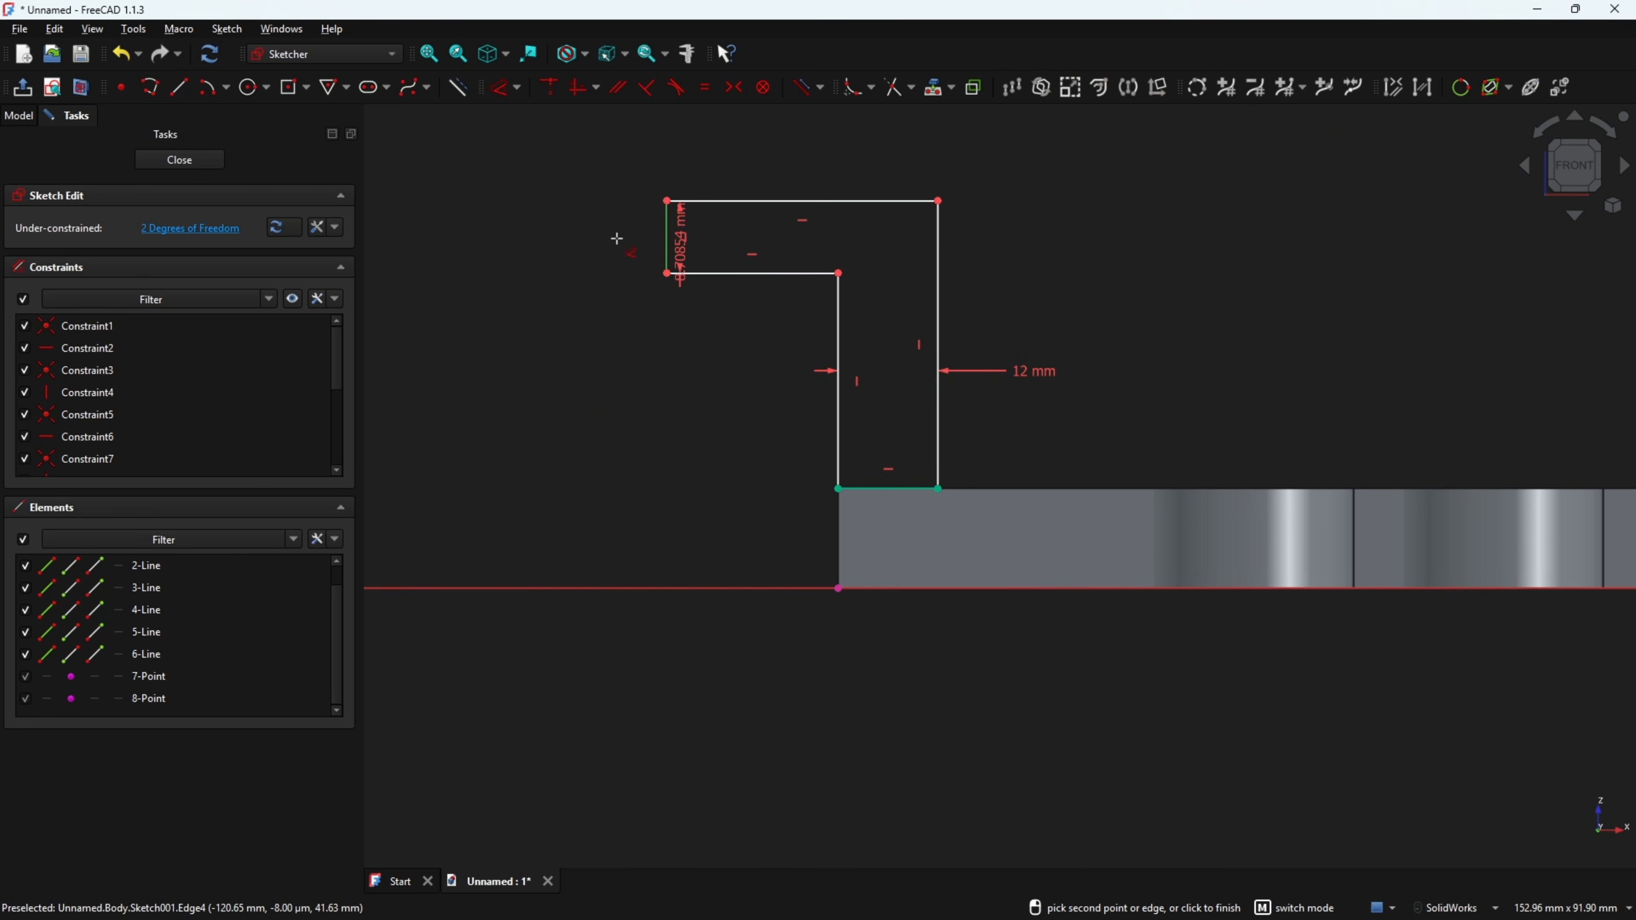
left_click(570, 238)
type("12")
key("Return")
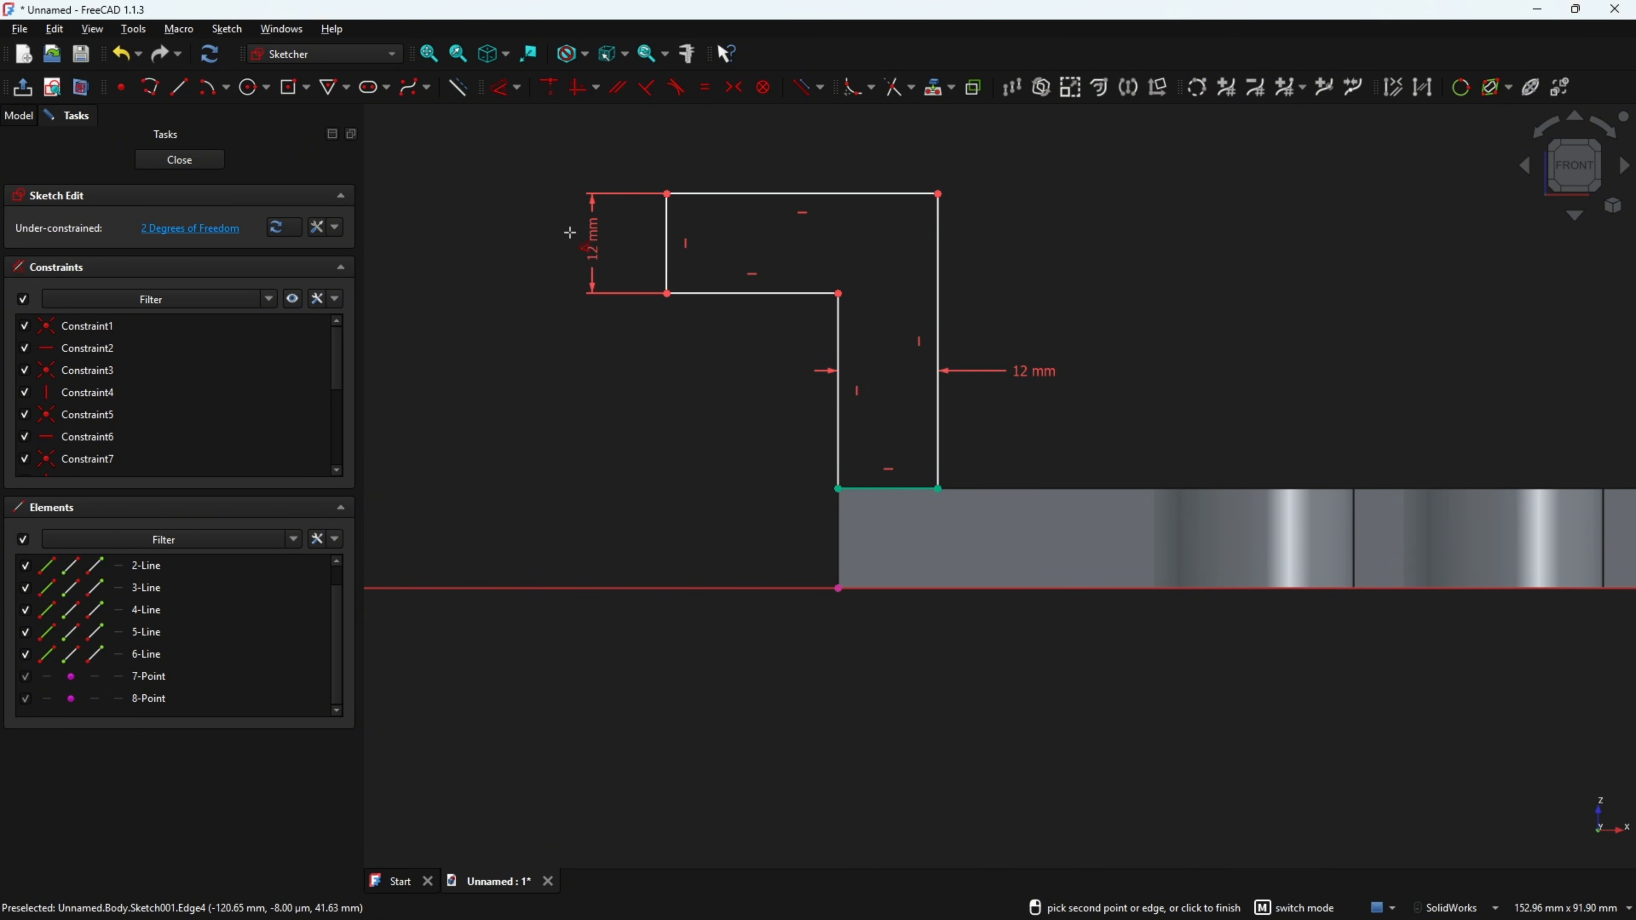
- Set the height from the plate's lower-left corner to the upper arm's underside to 58 mm
left_click(762, 293)
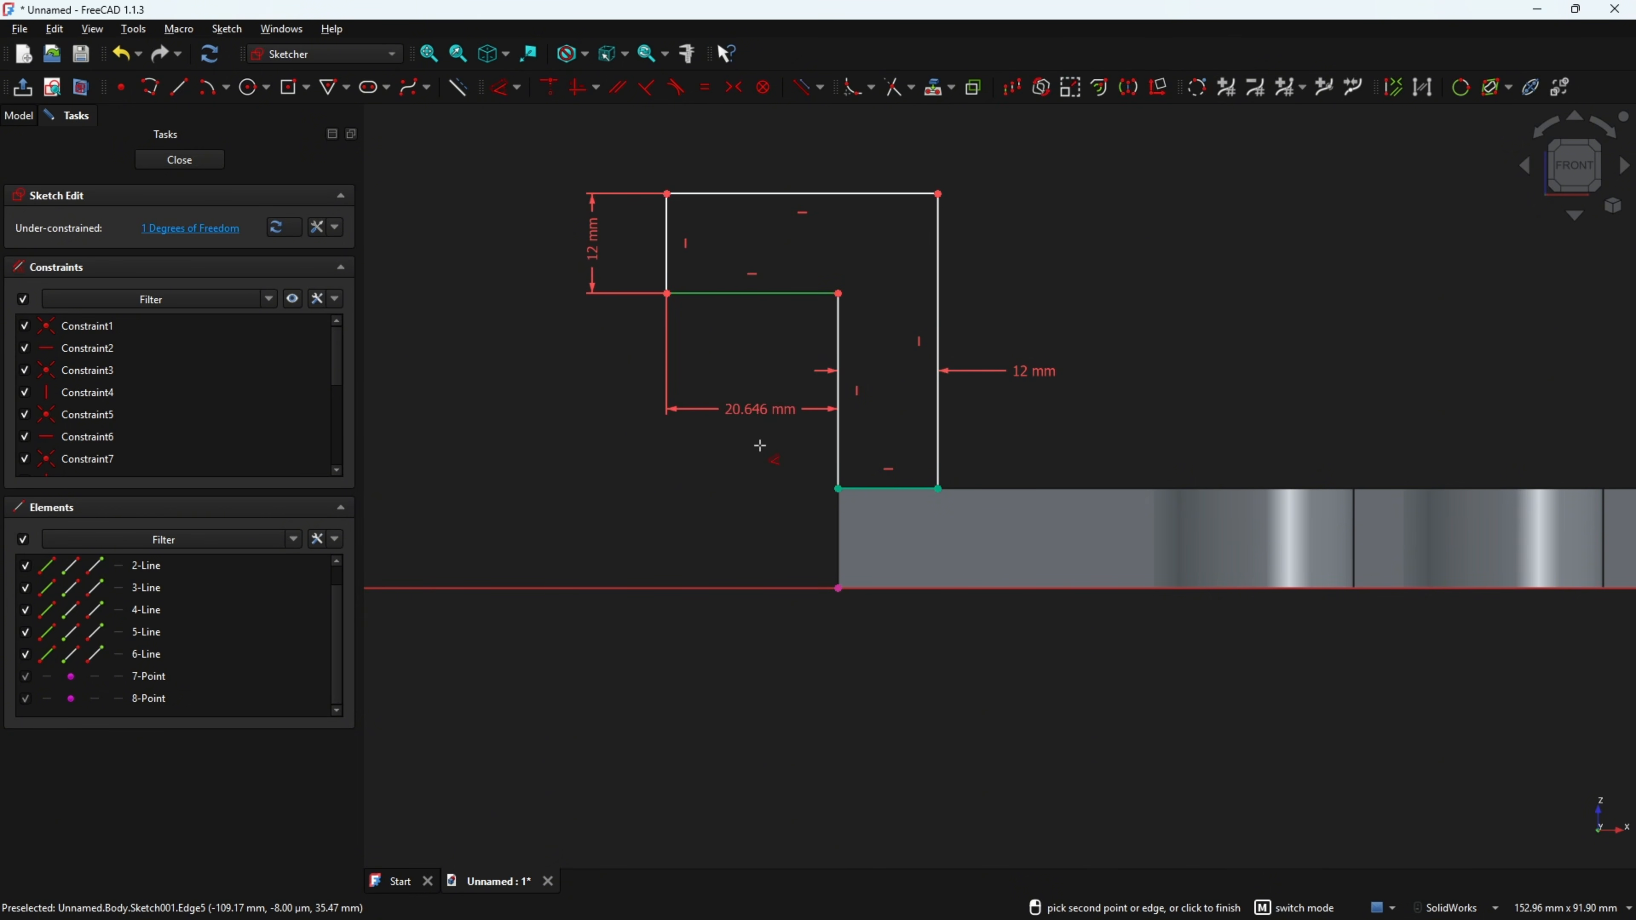
left_click(838, 587)
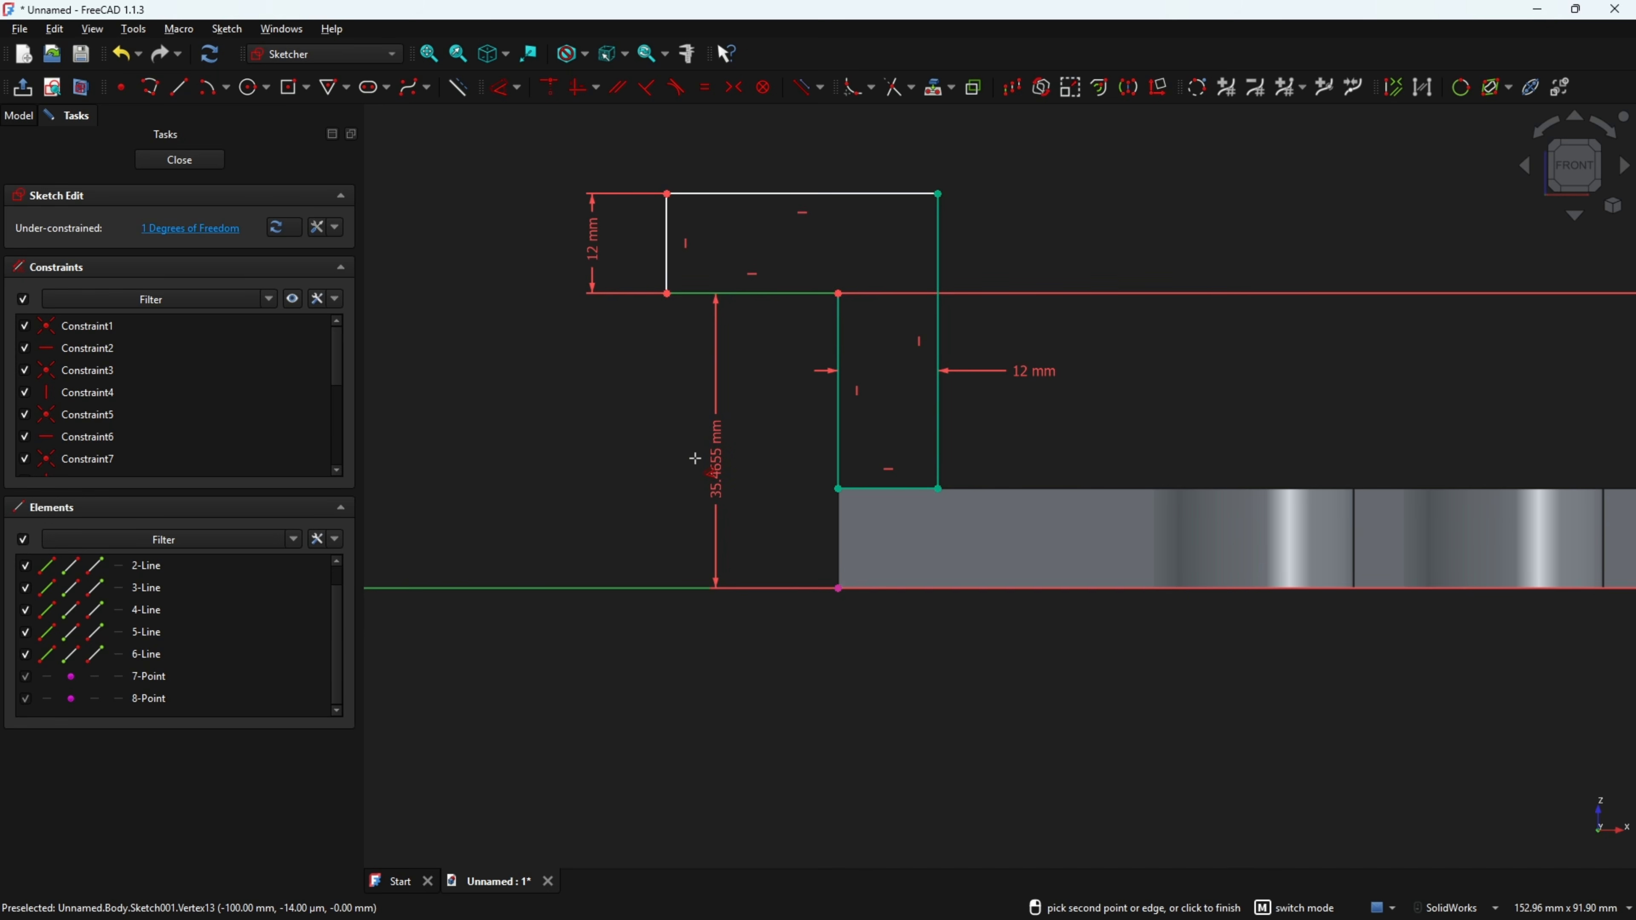
left_click(696, 459)
key("Return")
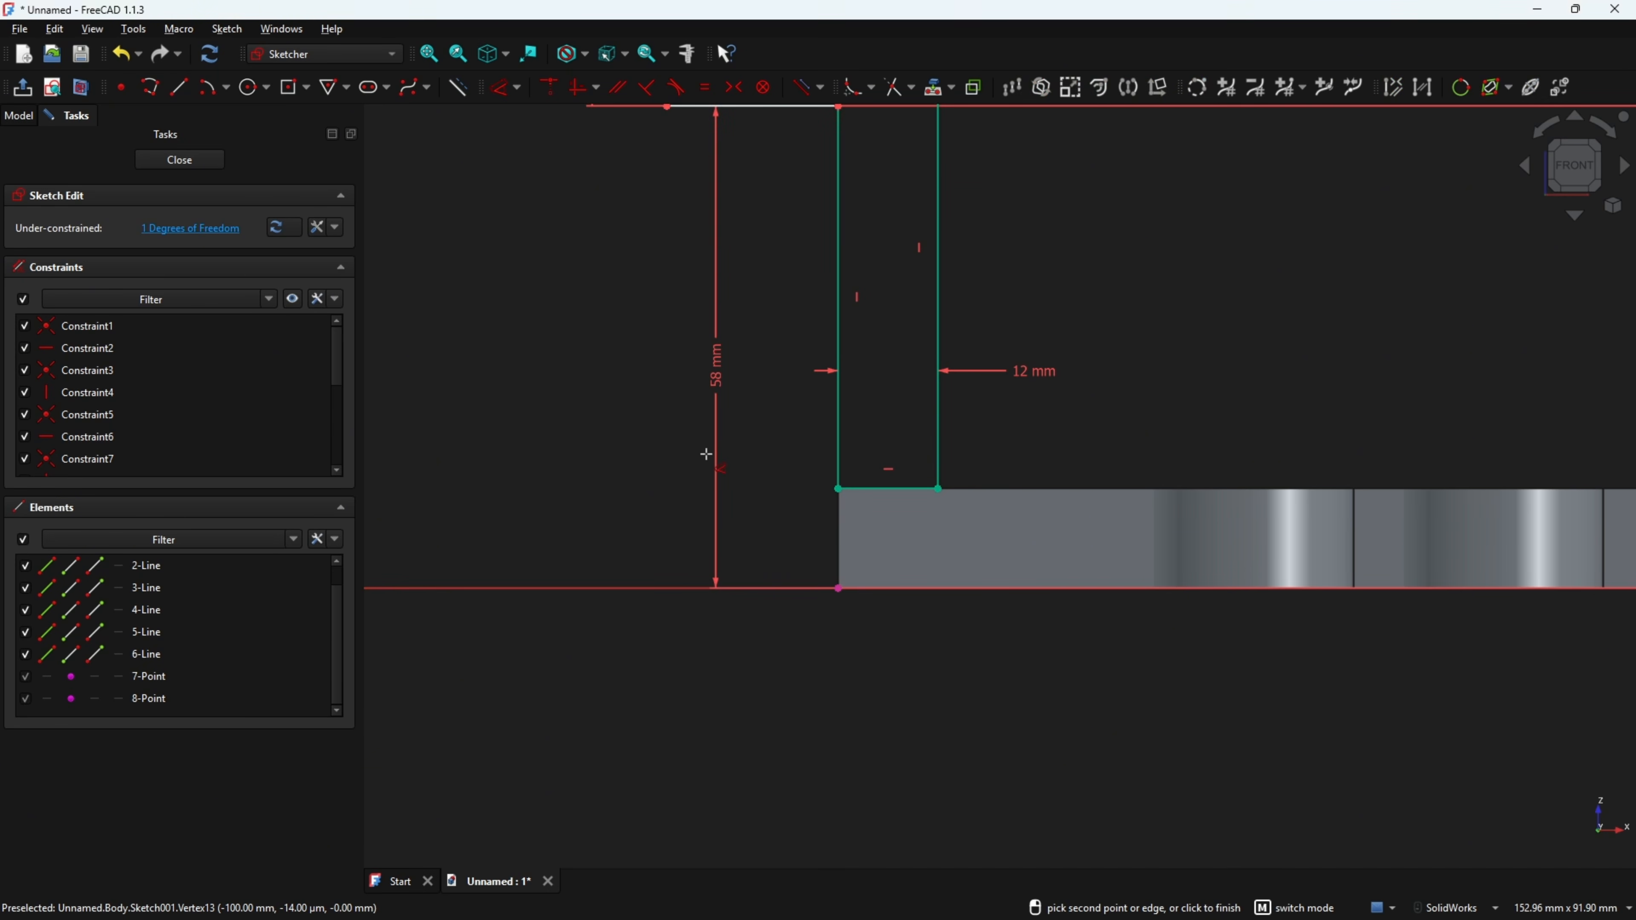
scroll(705, 453, "down", 5)
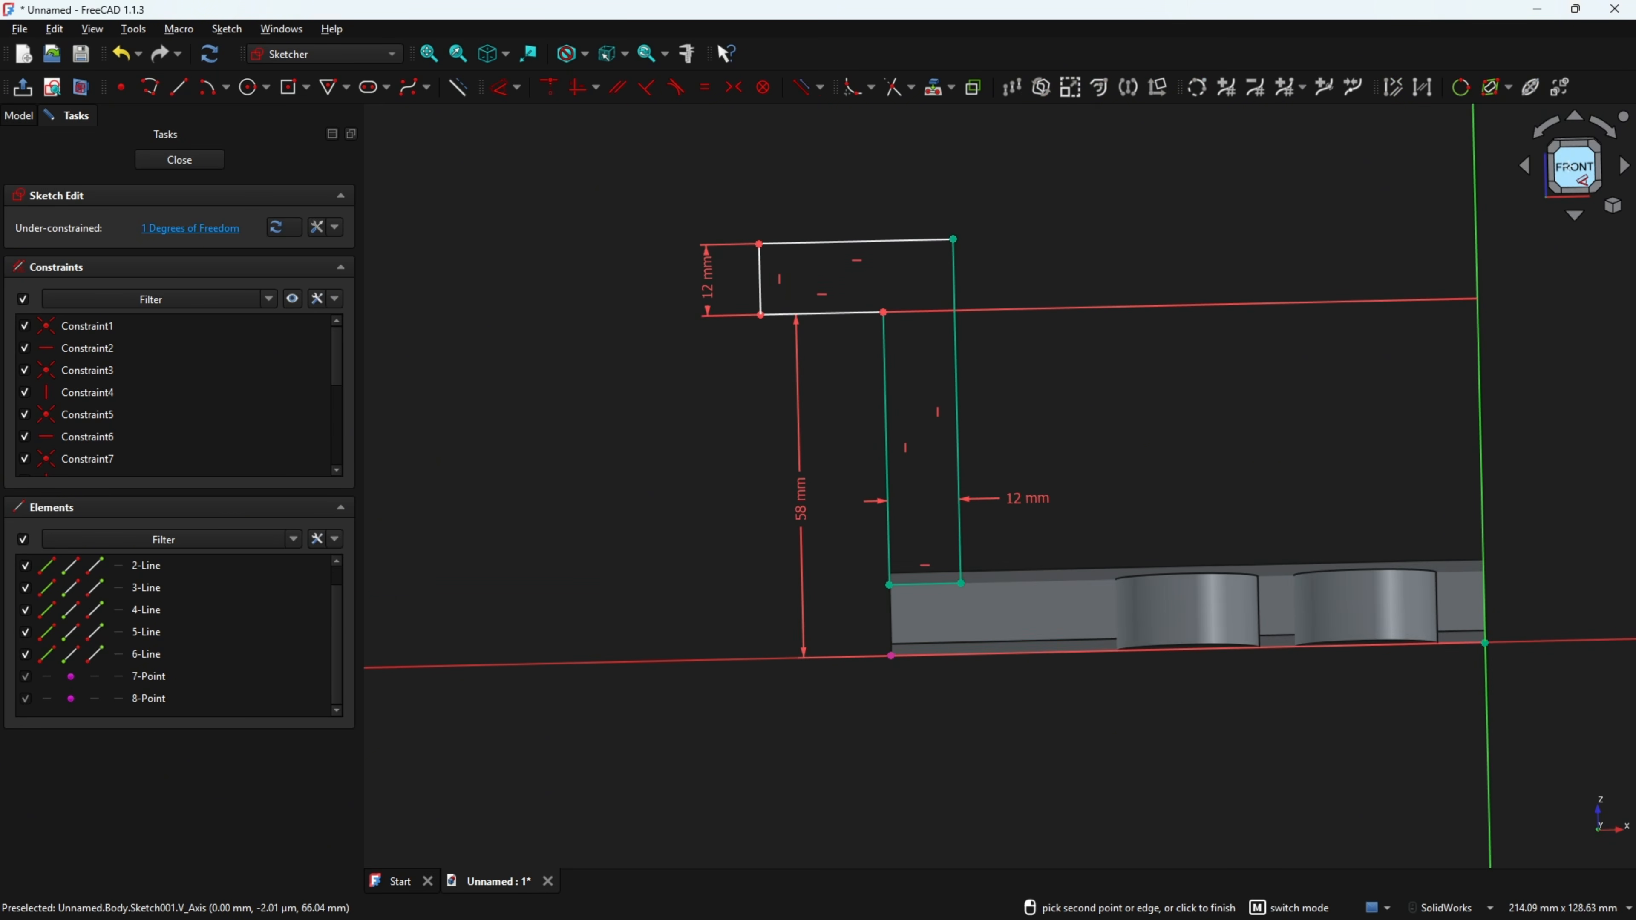
left_click(1573, 165)
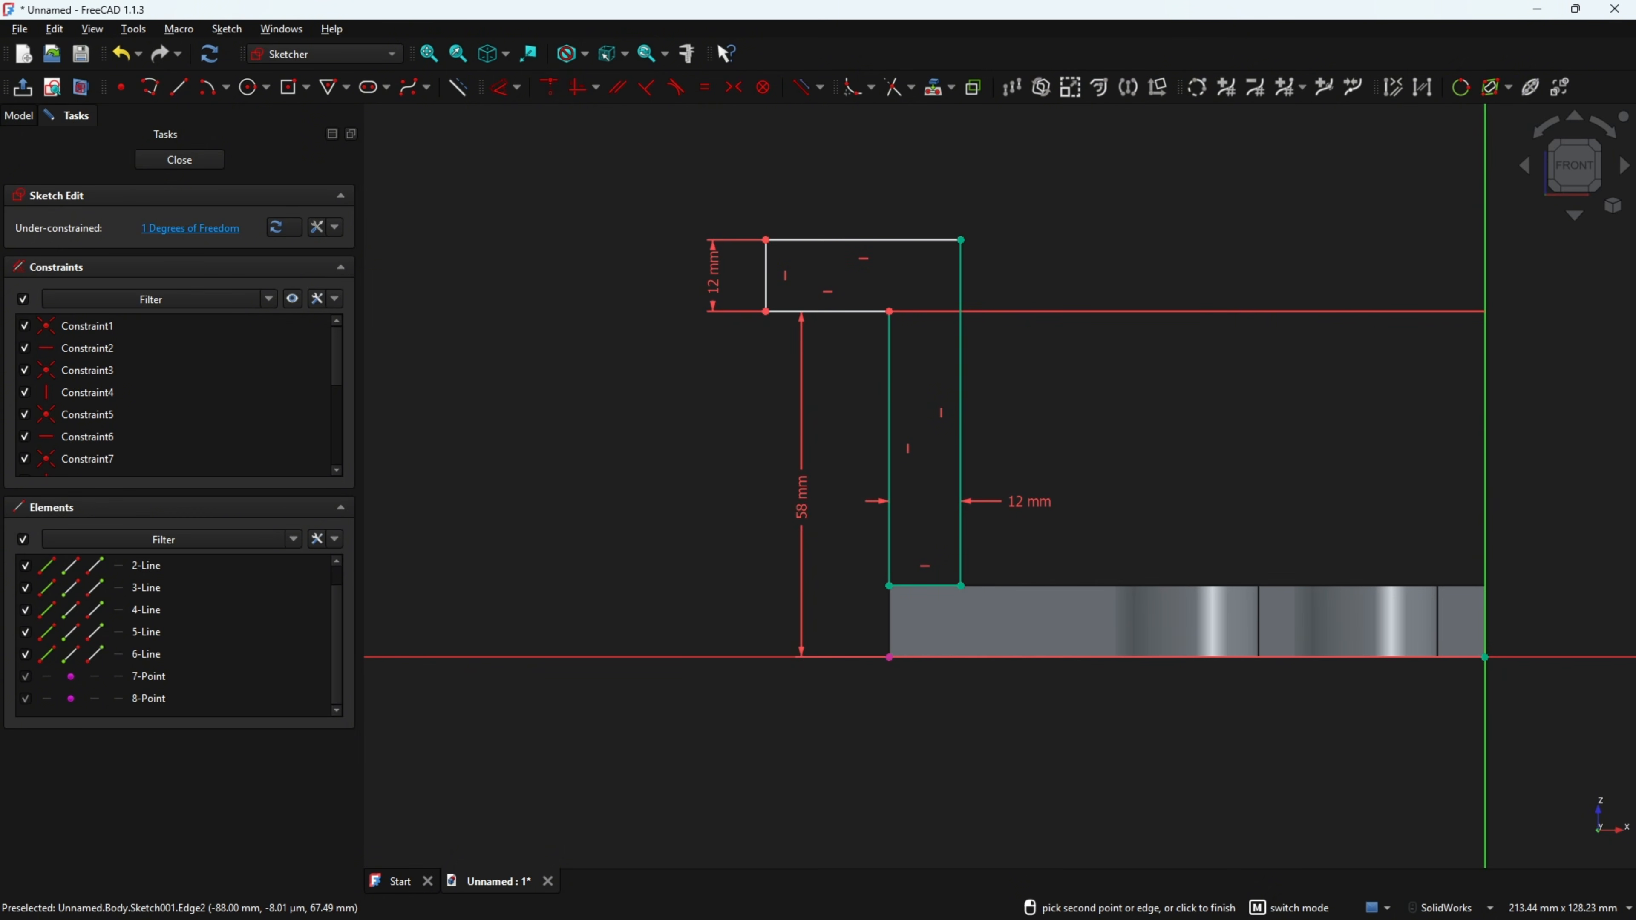
- Mark the arm's end faces, the 32 mm hole distance and the R20 end radius on the PDF drawing
key("alt+Tab")
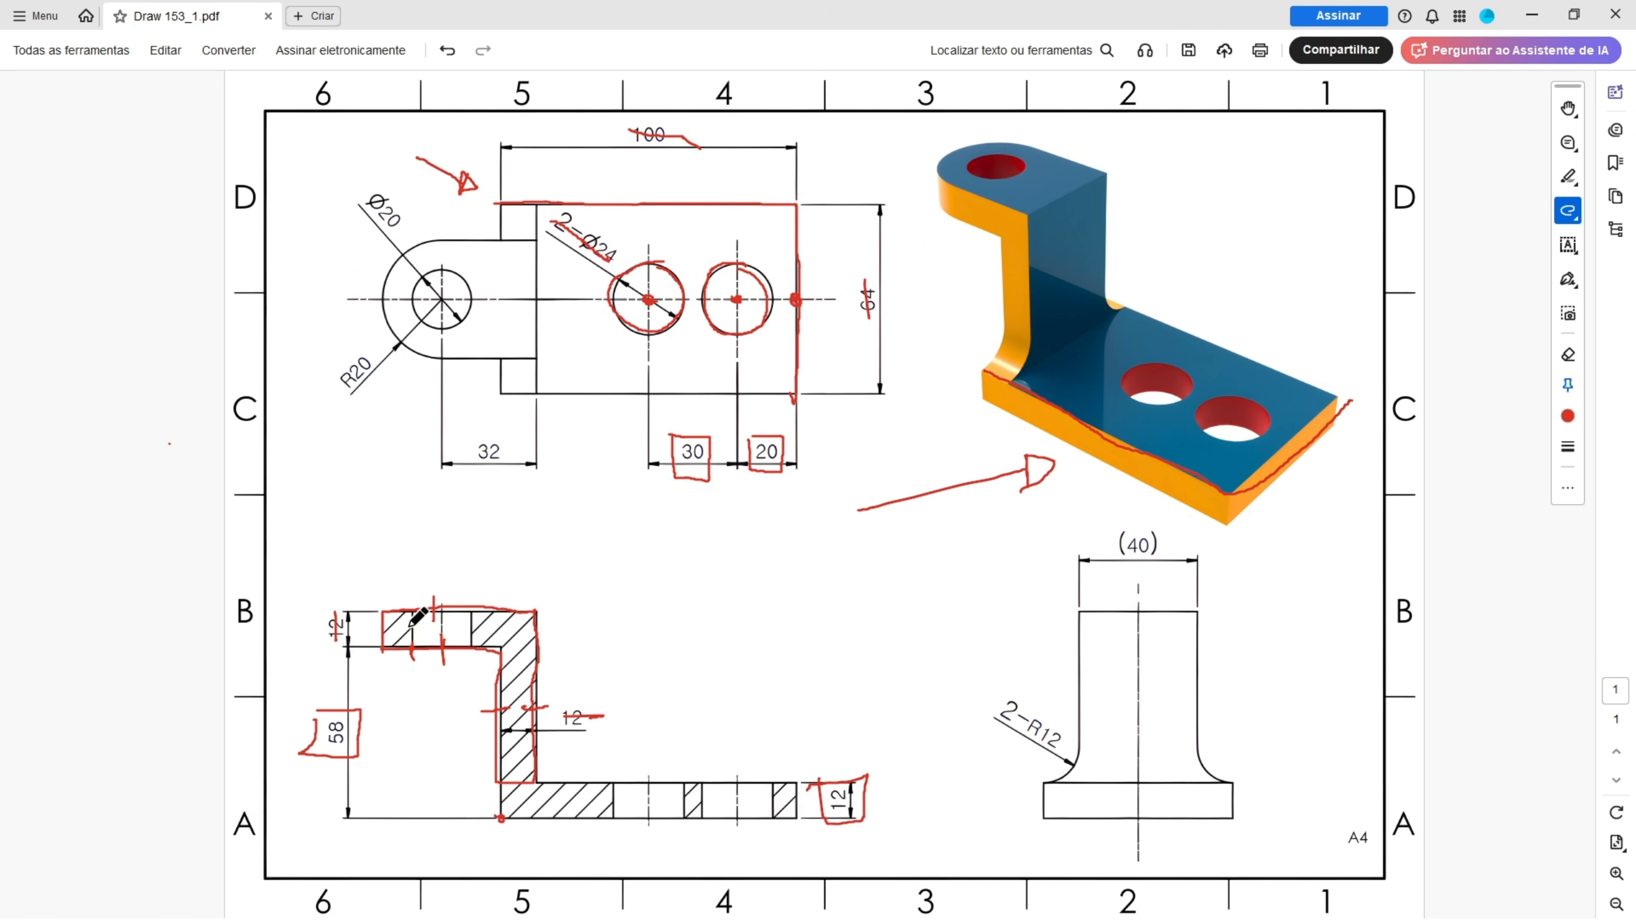
left_click_drag(366, 630, 392, 629)
mouse_move(464, 429)
left_mouse_down()
mouse_move(493, 477)
mouse_move(507, 435)
mouse_move(477, 425)
left_mouse_up()
left_click_drag(537, 292, 532, 315)
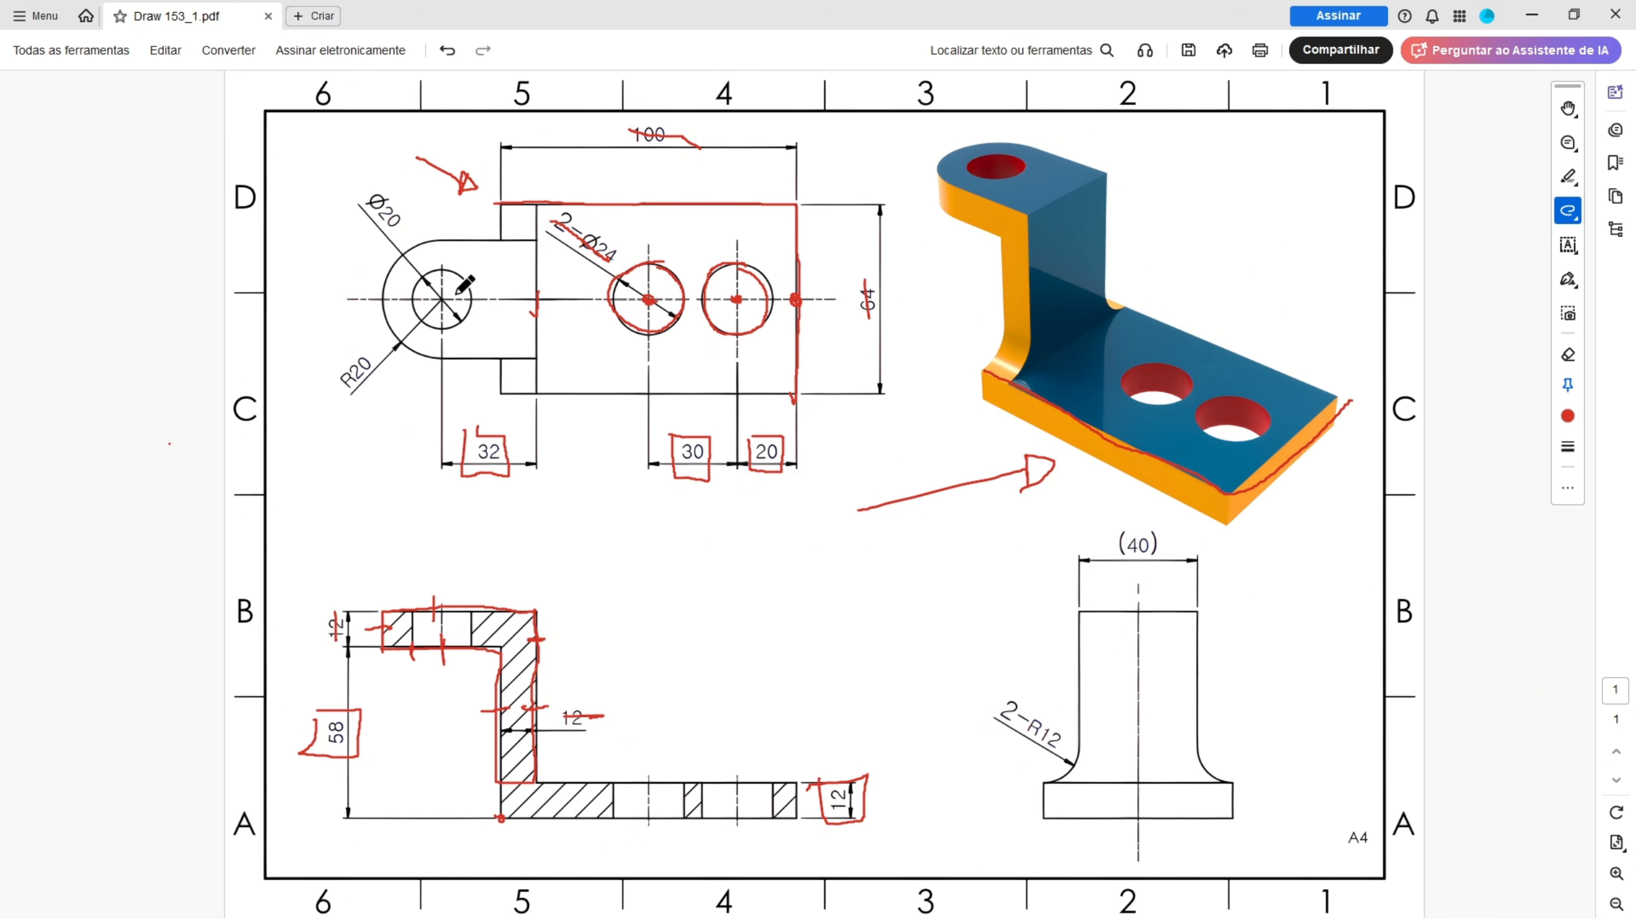
mouse_move(377, 347)
left_mouse_down()
mouse_move(340, 374)
mouse_move(400, 362)
mouse_move(354, 346)
left_mouse_up()
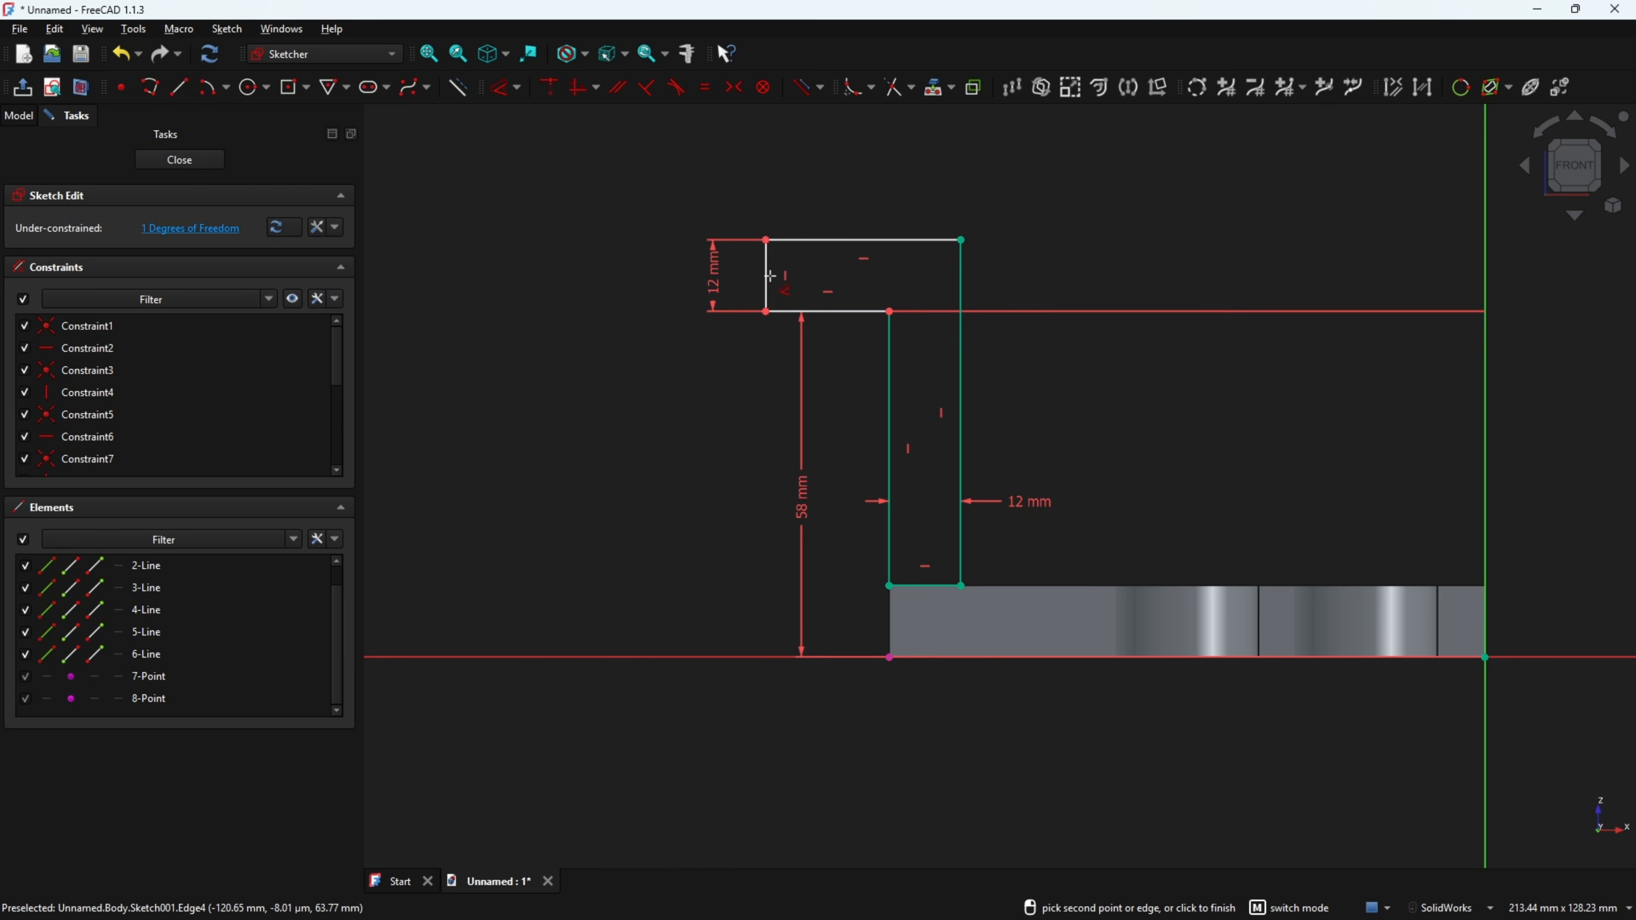
- Set the upper arm's overall length to 52 mm, measured from its left end to the upright's outer line, and finish the sketch
left_click(769, 275)
left_click(961, 274)
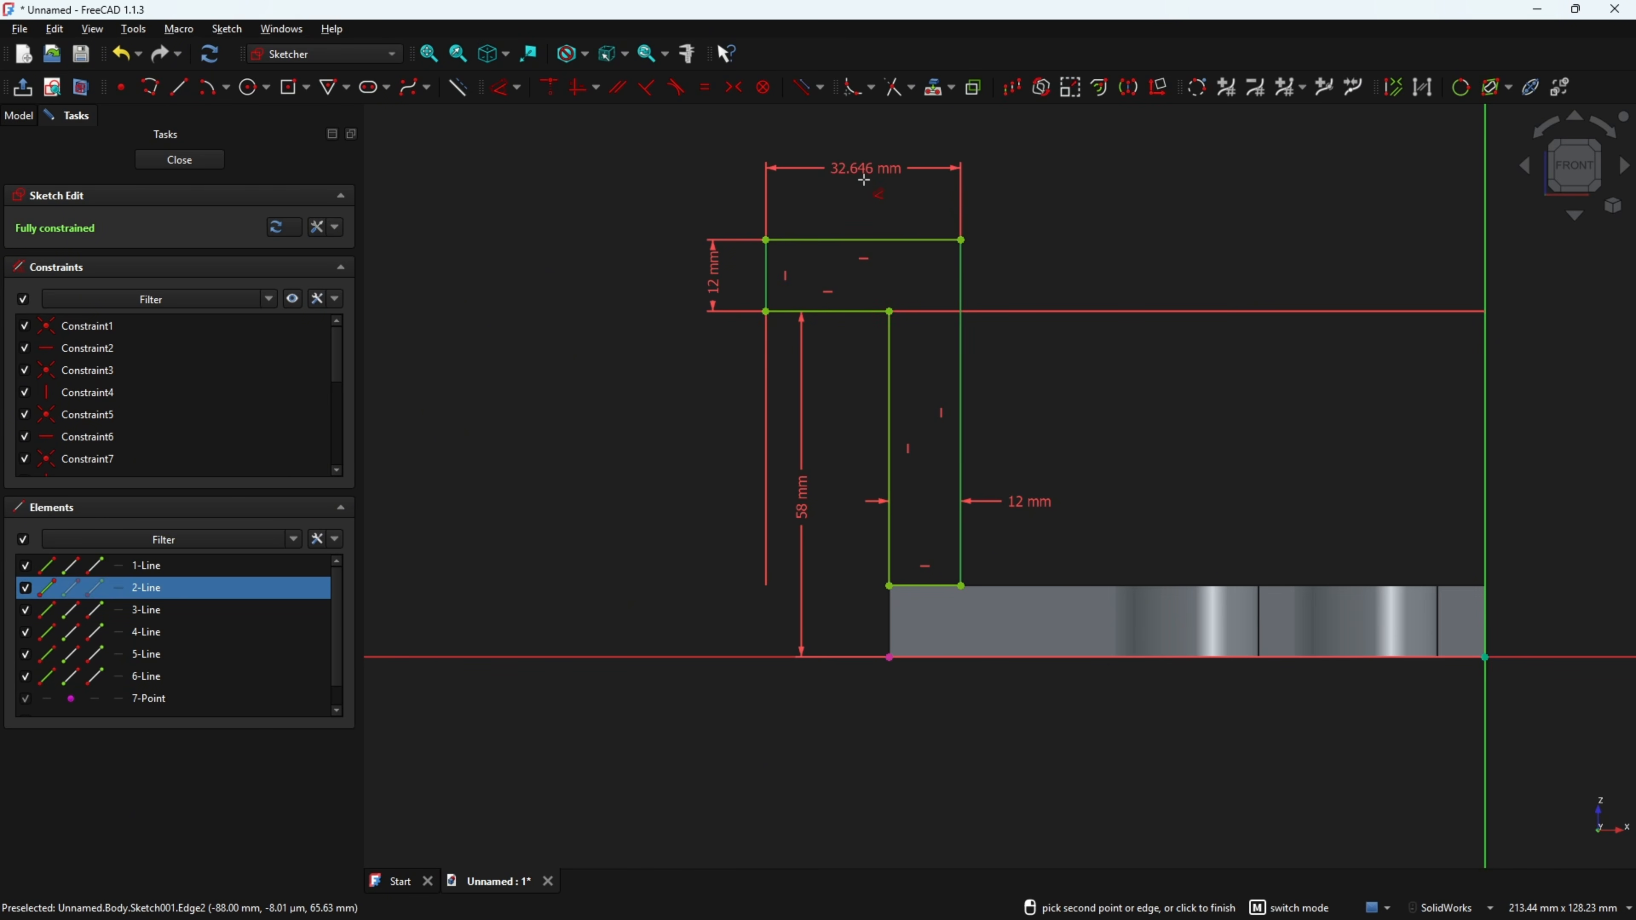
left_click(869, 168)
type("32")
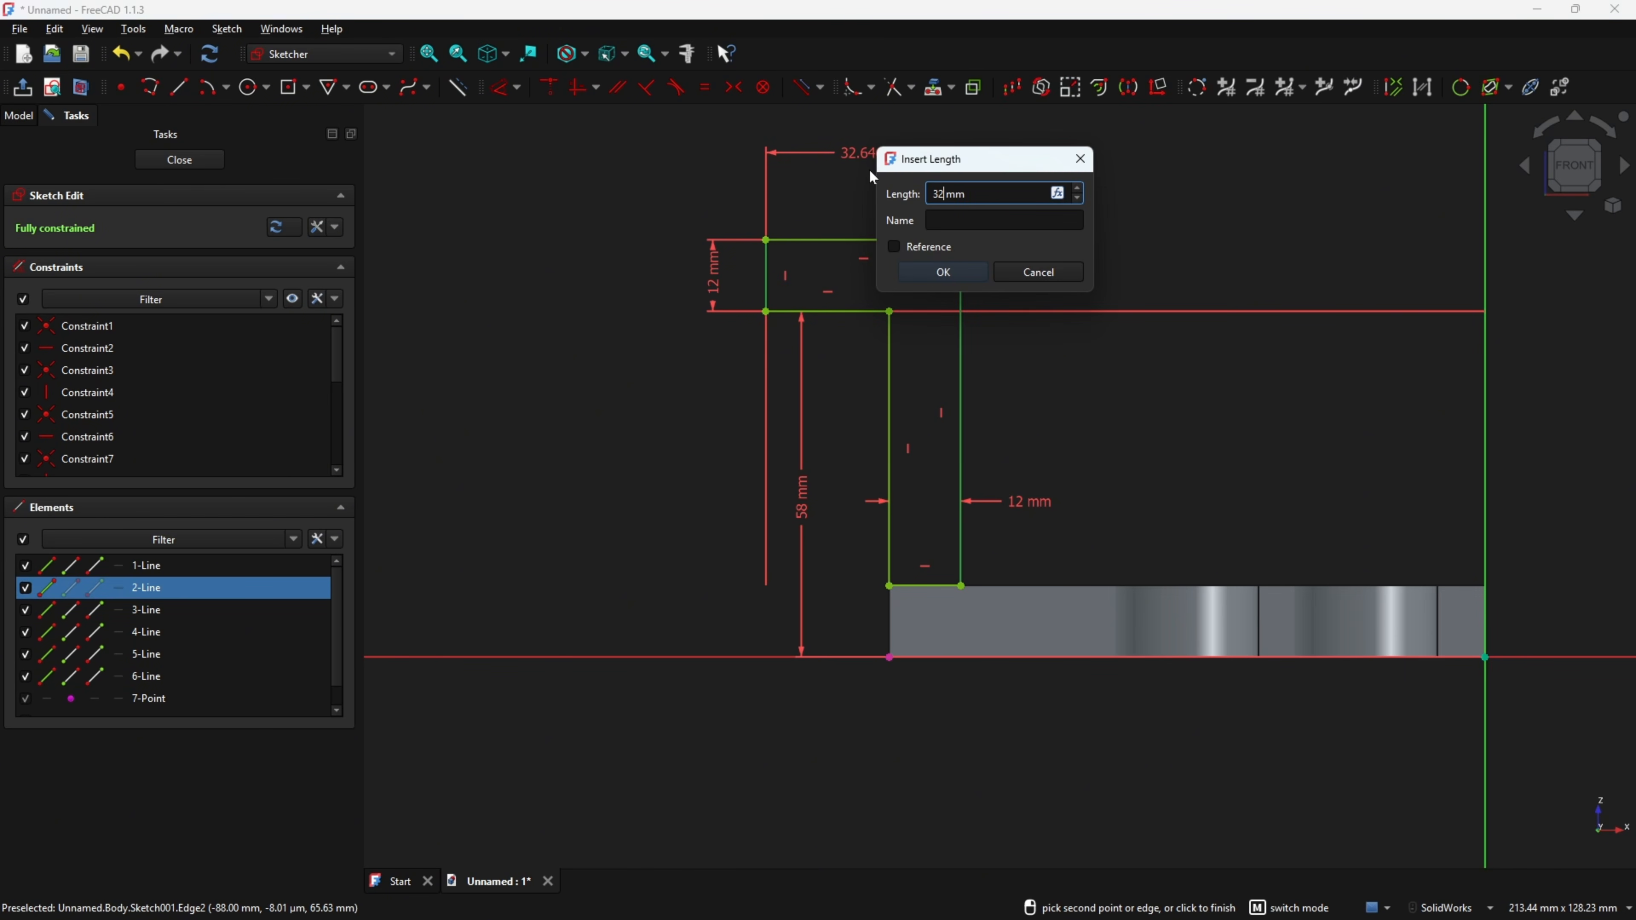
key("BackSpace")
key("BackSpace")
type("52.00")
left_click(943, 272)
scroll(709, 534, "down", 1)
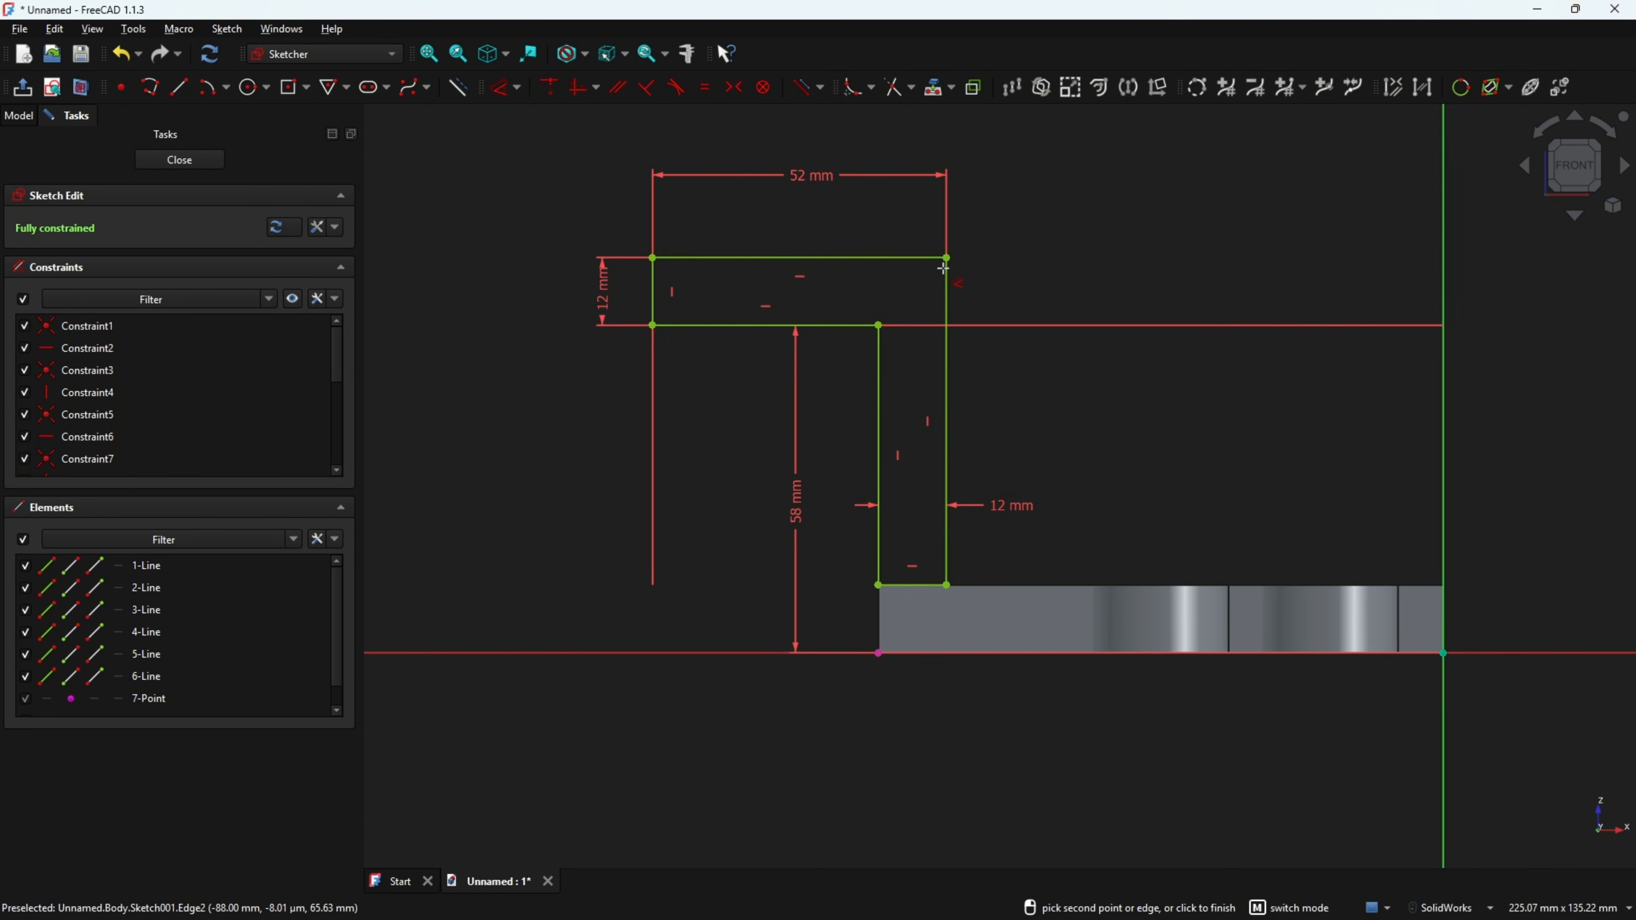
left_click(23, 88)
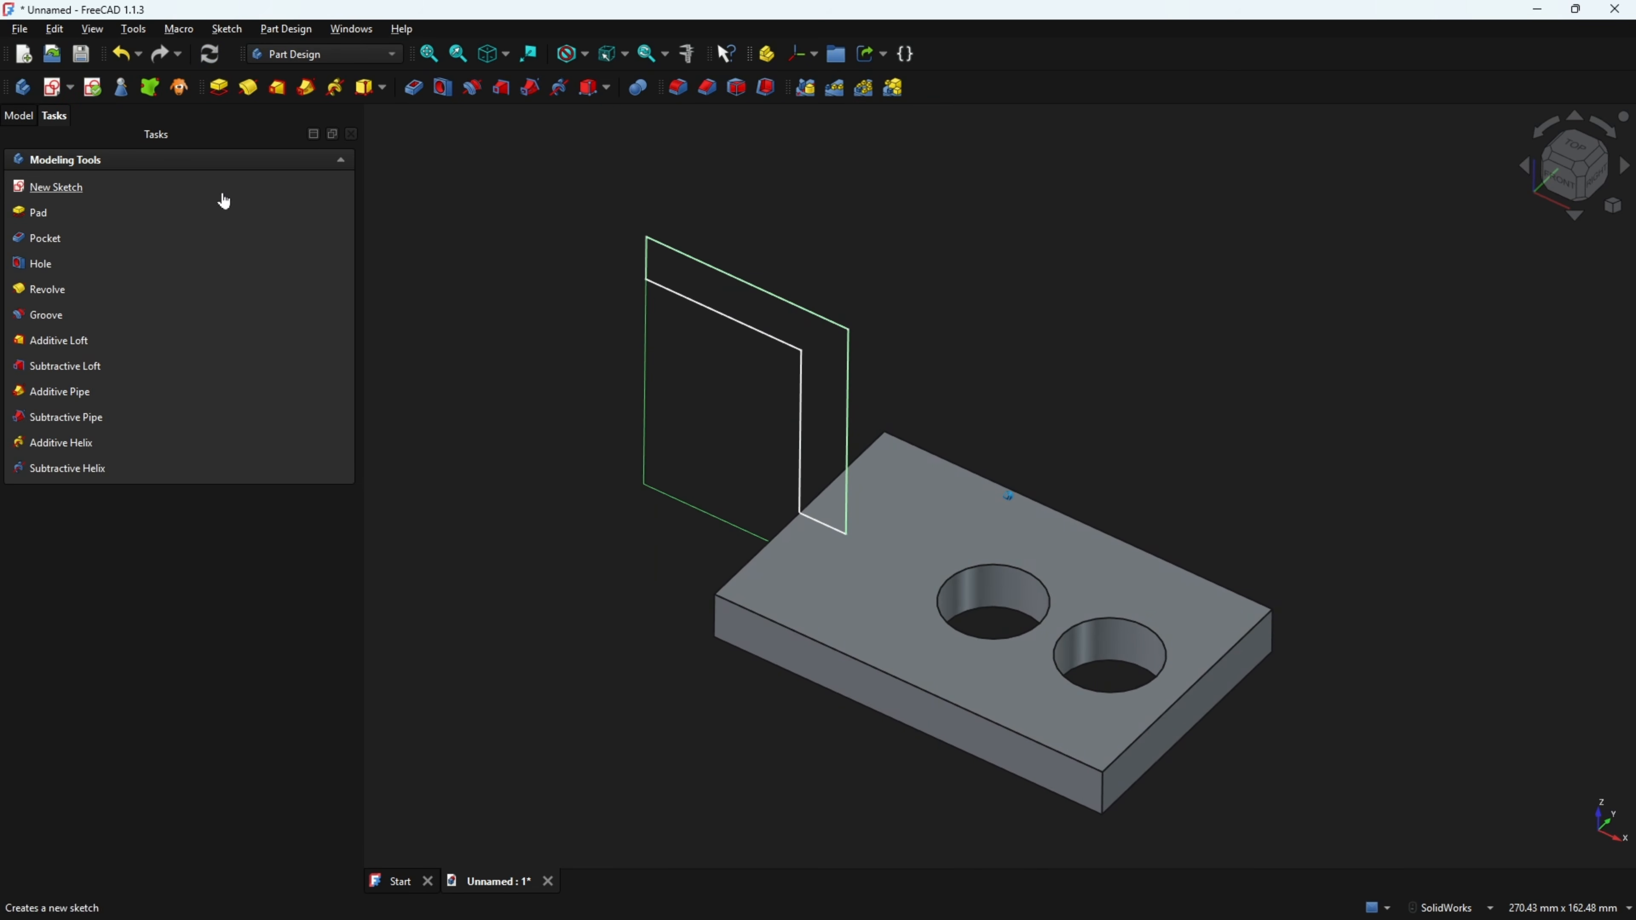
- Pad the upright and arm profile symmetrically by 40 mm, marking that width and the arm's side lines on the PDF drawing
left_click(220, 88)
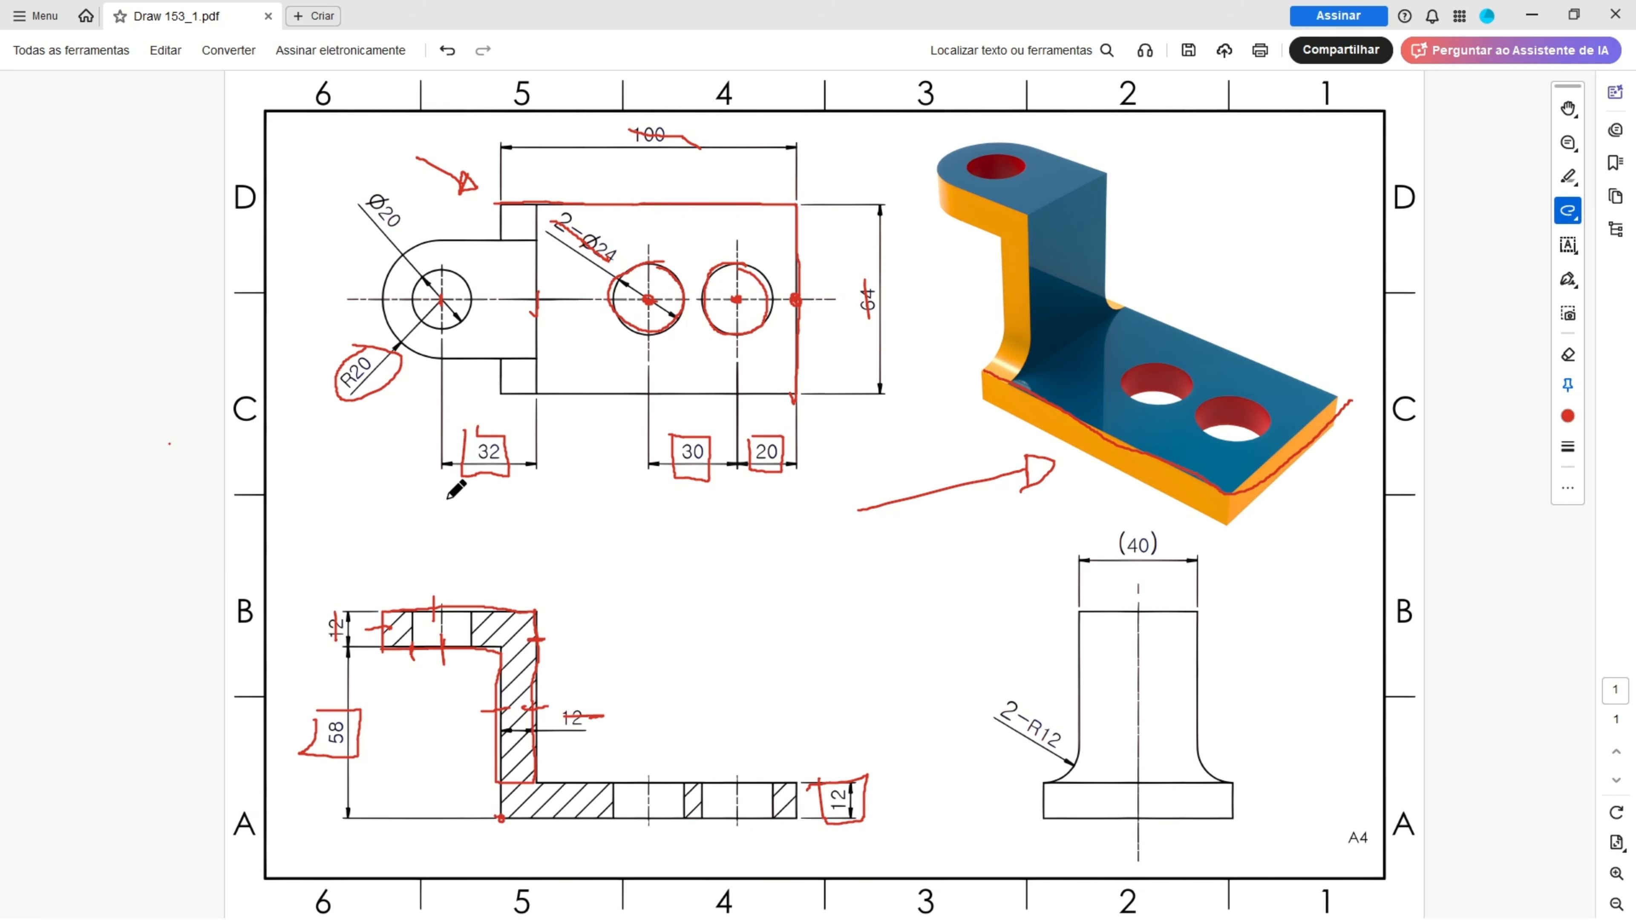
mouse_move(1112, 523)
left_mouse_down()
mouse_move(1118, 566)
mouse_move(1167, 526)
mouse_move(1095, 526)
left_mouse_up()
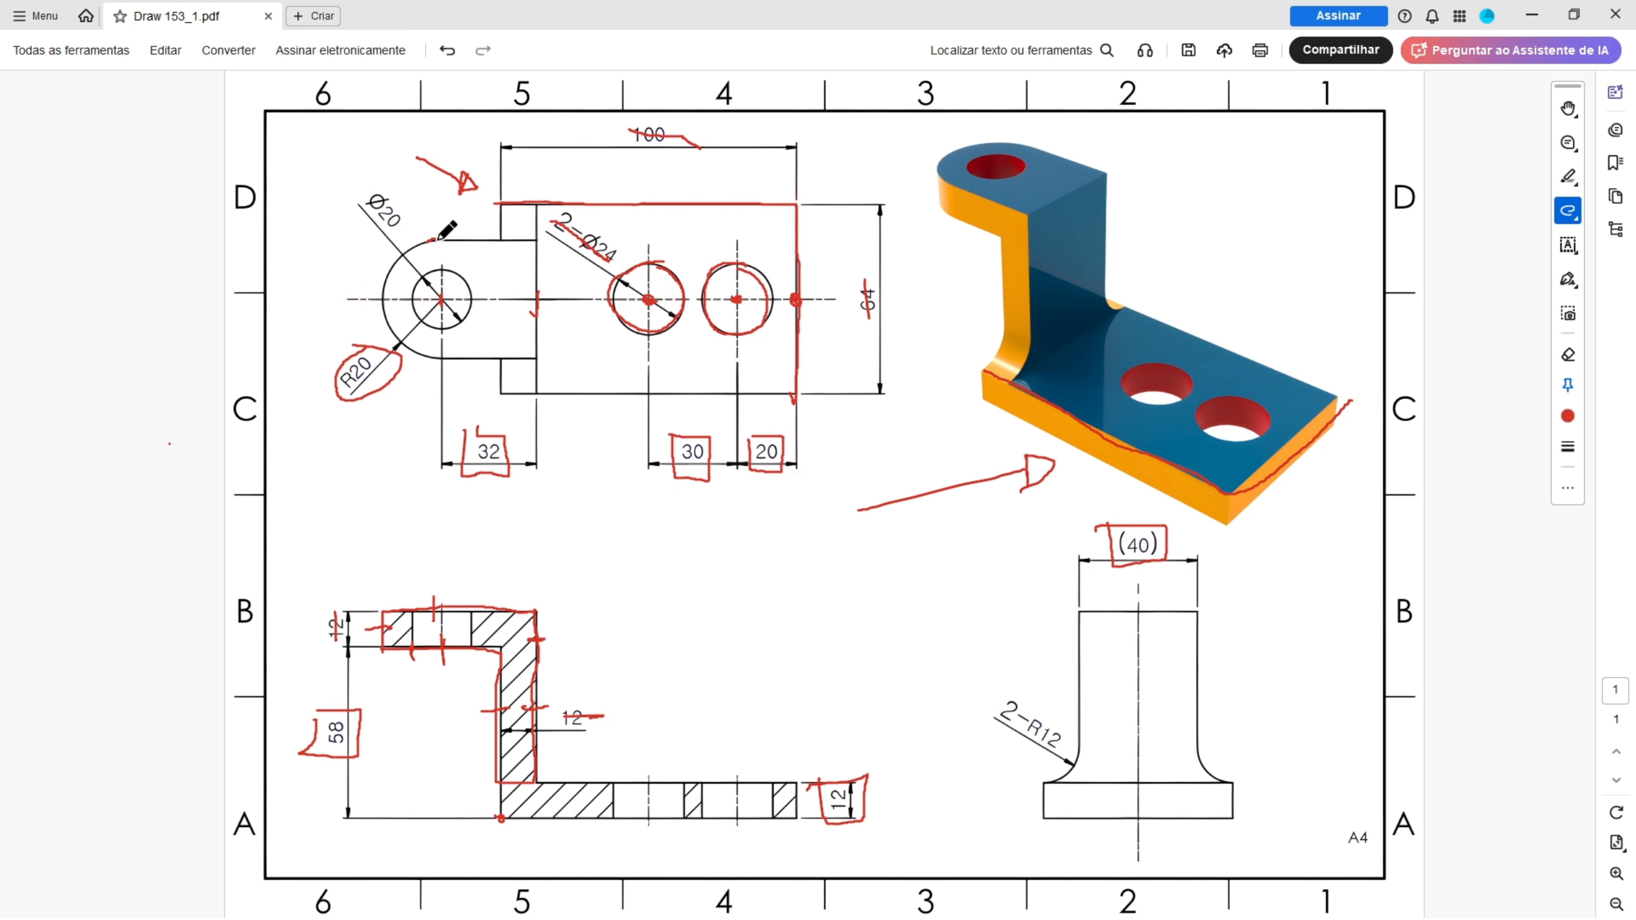
left_click_drag(437, 238, 449, 239)
left_click_drag(438, 358, 446, 359)
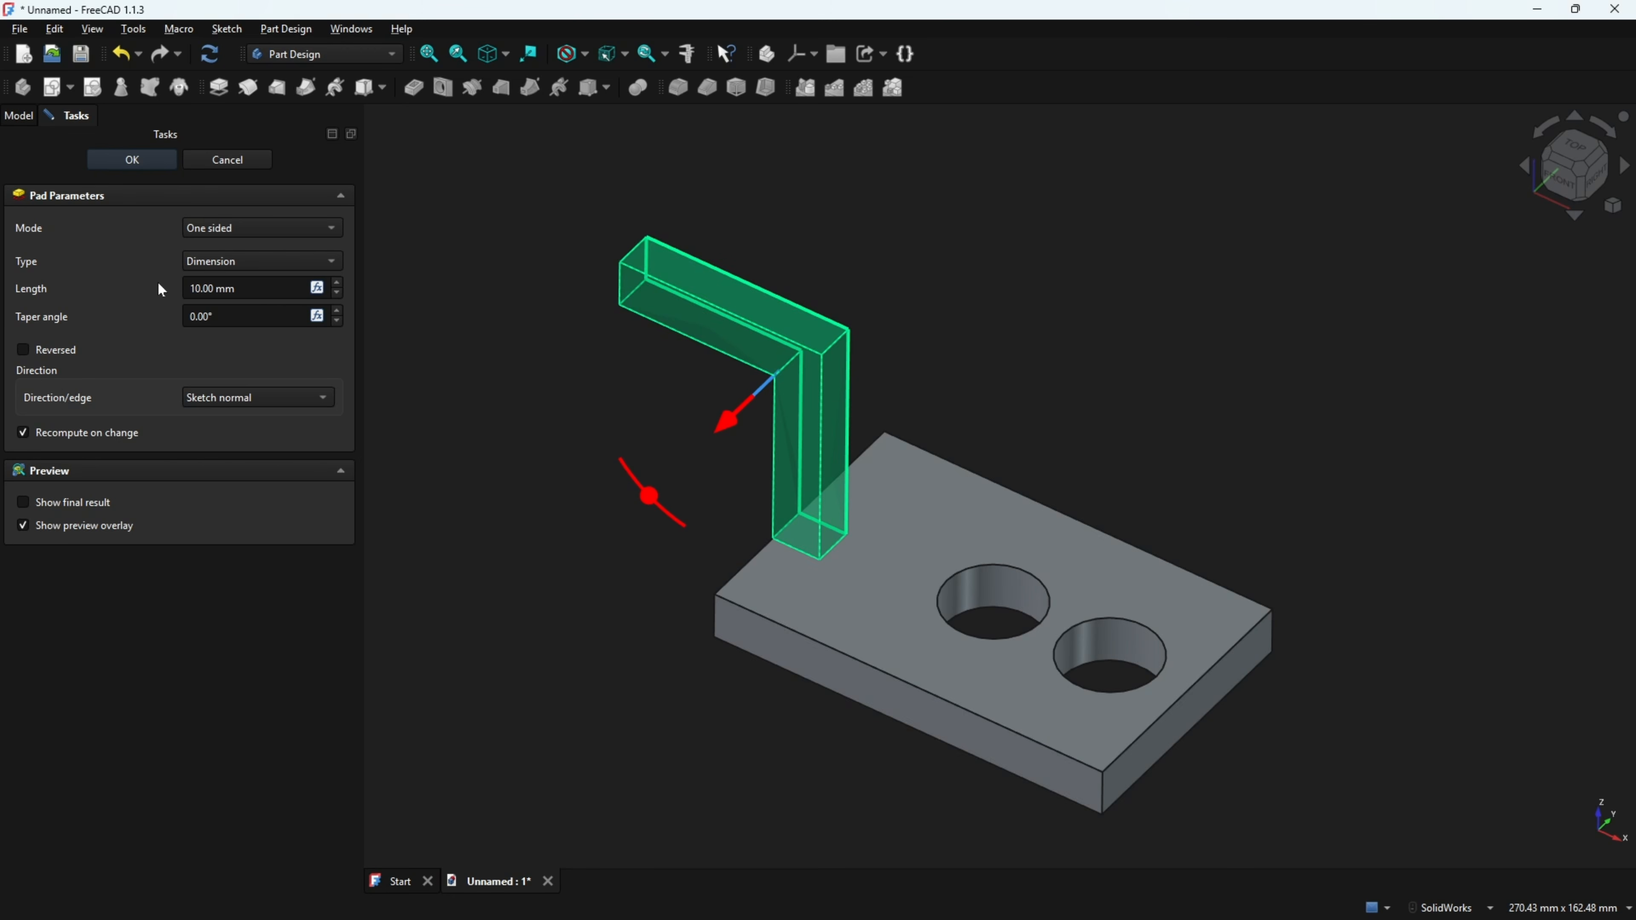
left_click(239, 224)
left_click(238, 265)
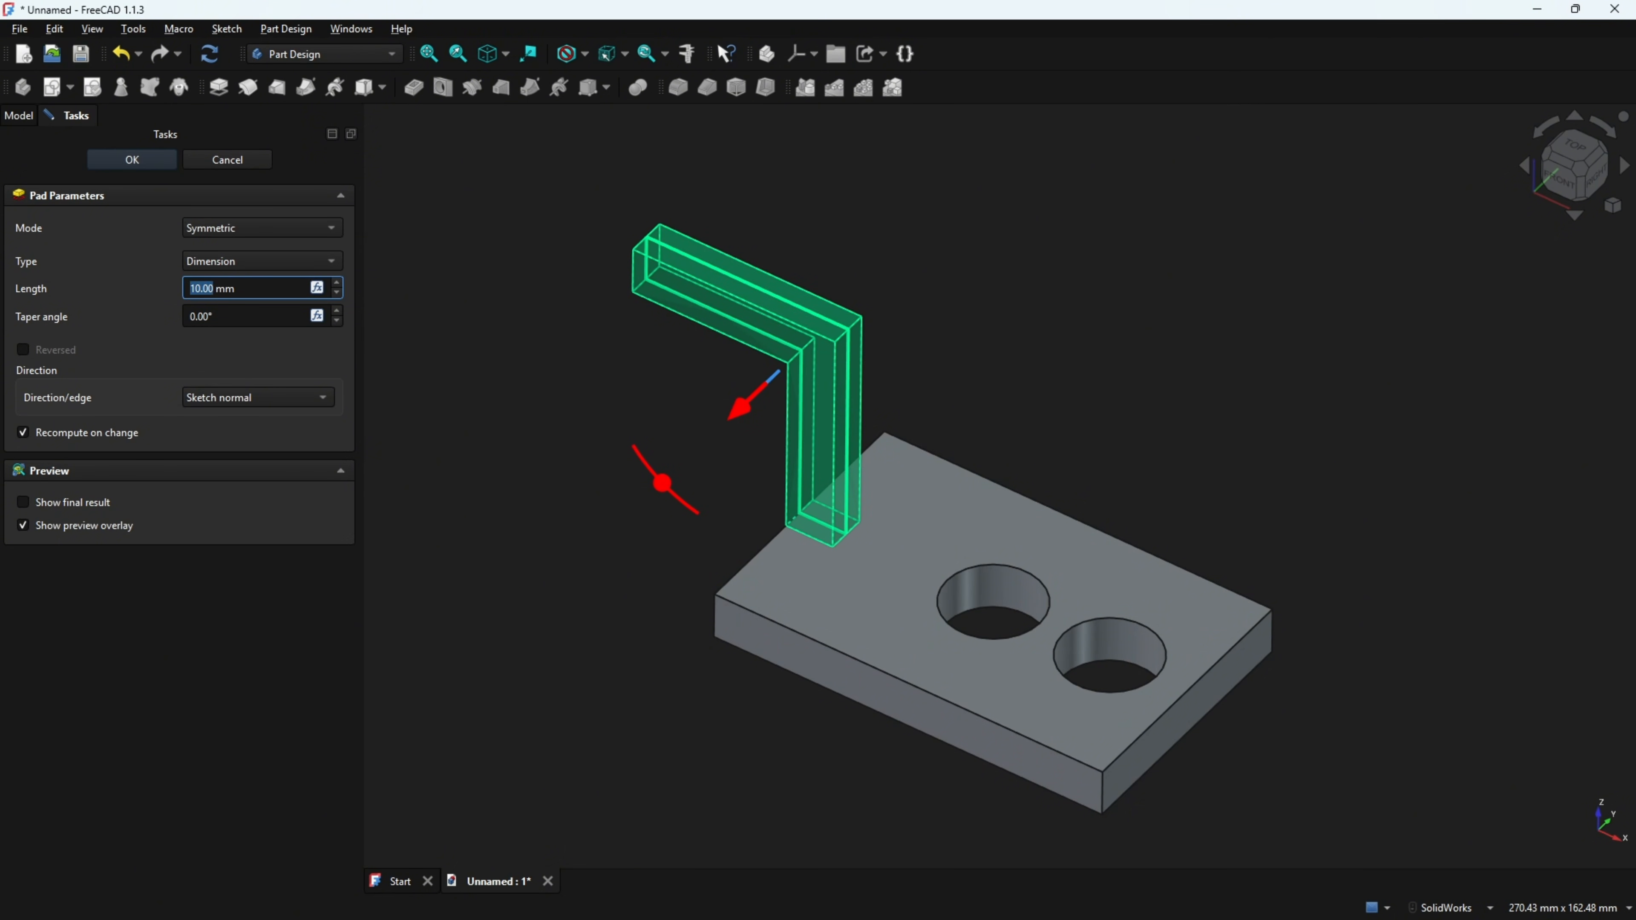
left_click(93, 275)
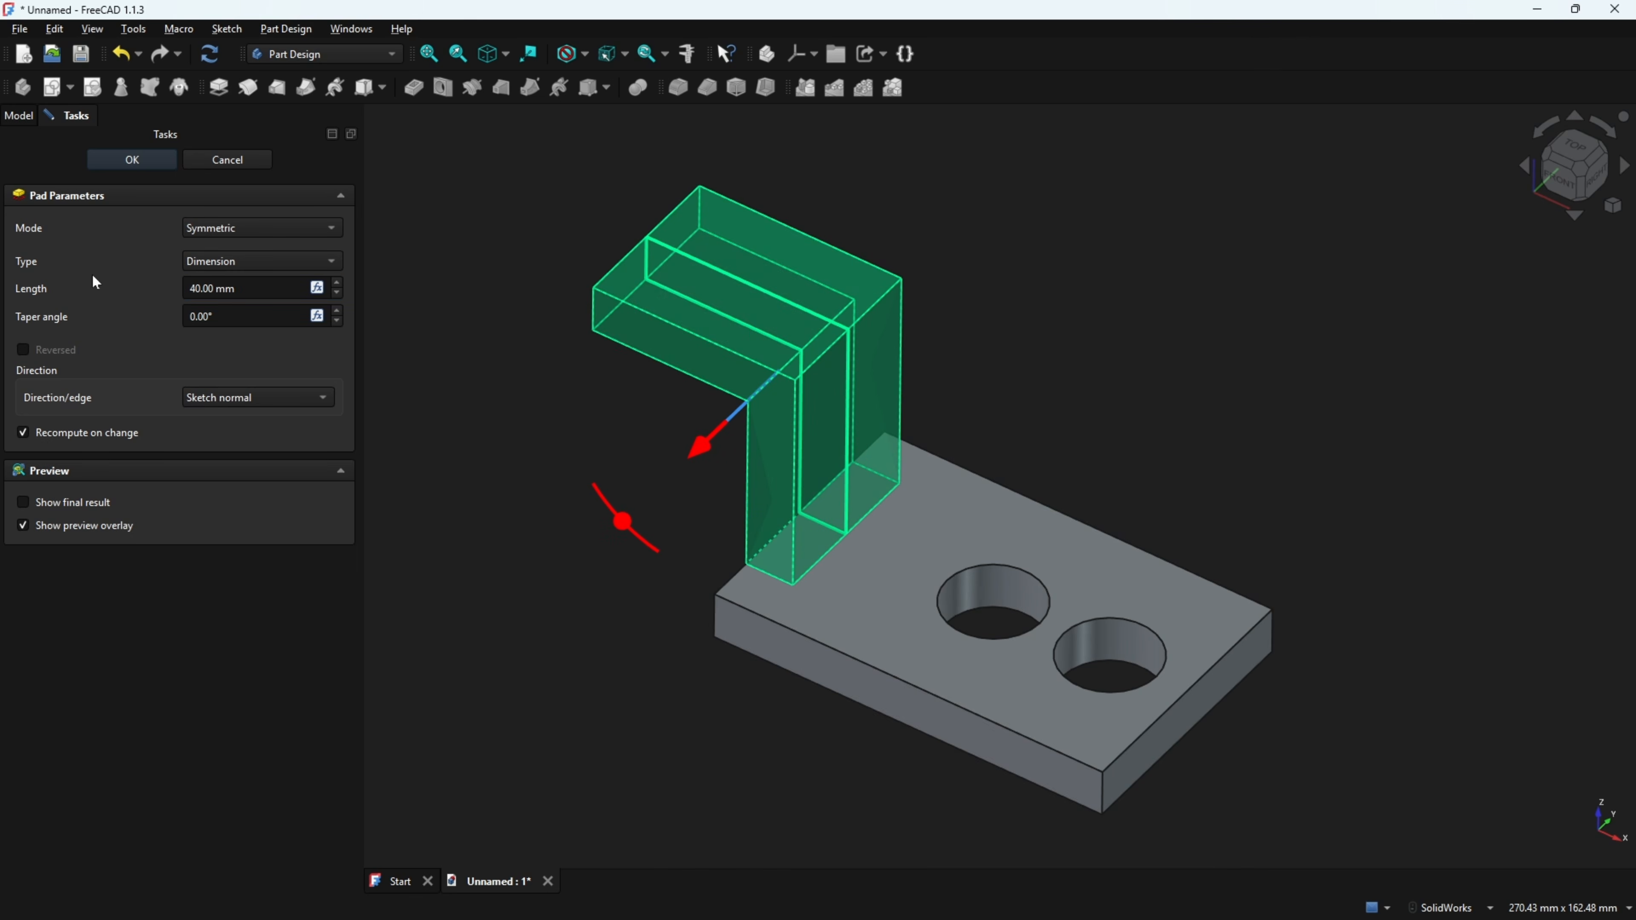
left_click(134, 162)
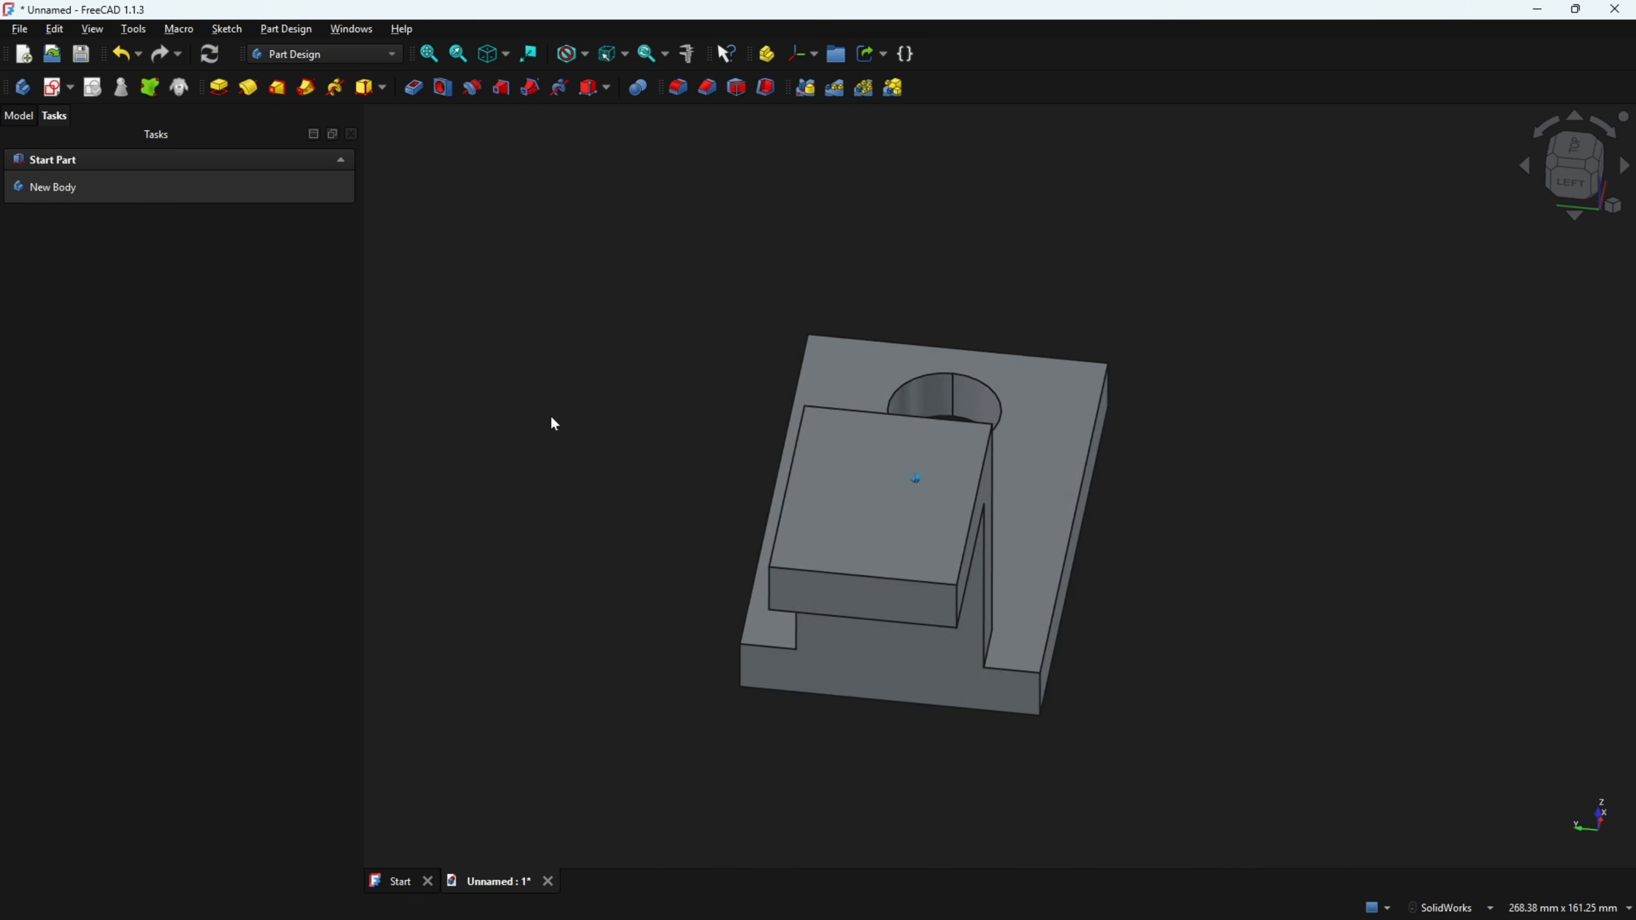
middle_click_drag(551, 418, 555, 456)
key("0")
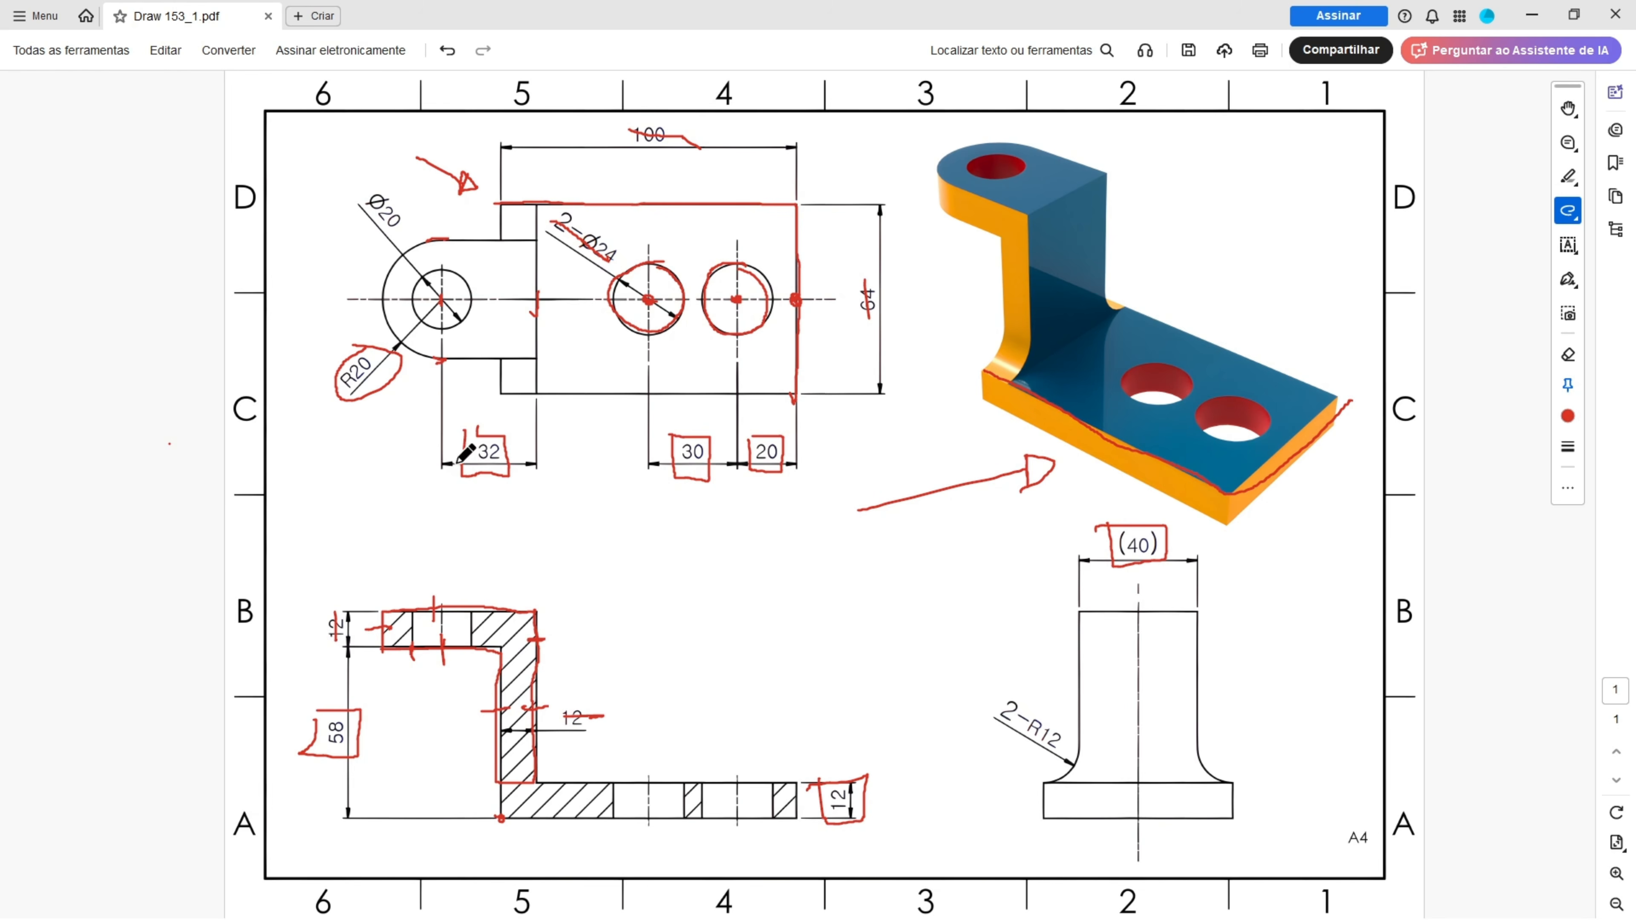
- Mark the Ø20 arm hole, its centre and the 32 mm distance on the PDF drawing
mouse_move(456, 273)
left_mouse_down()
mouse_move(419, 284)
mouse_move(415, 326)
mouse_move(479, 303)
mouse_move(459, 276)
left_mouse_up()
left_click_drag(372, 193, 374, 200)
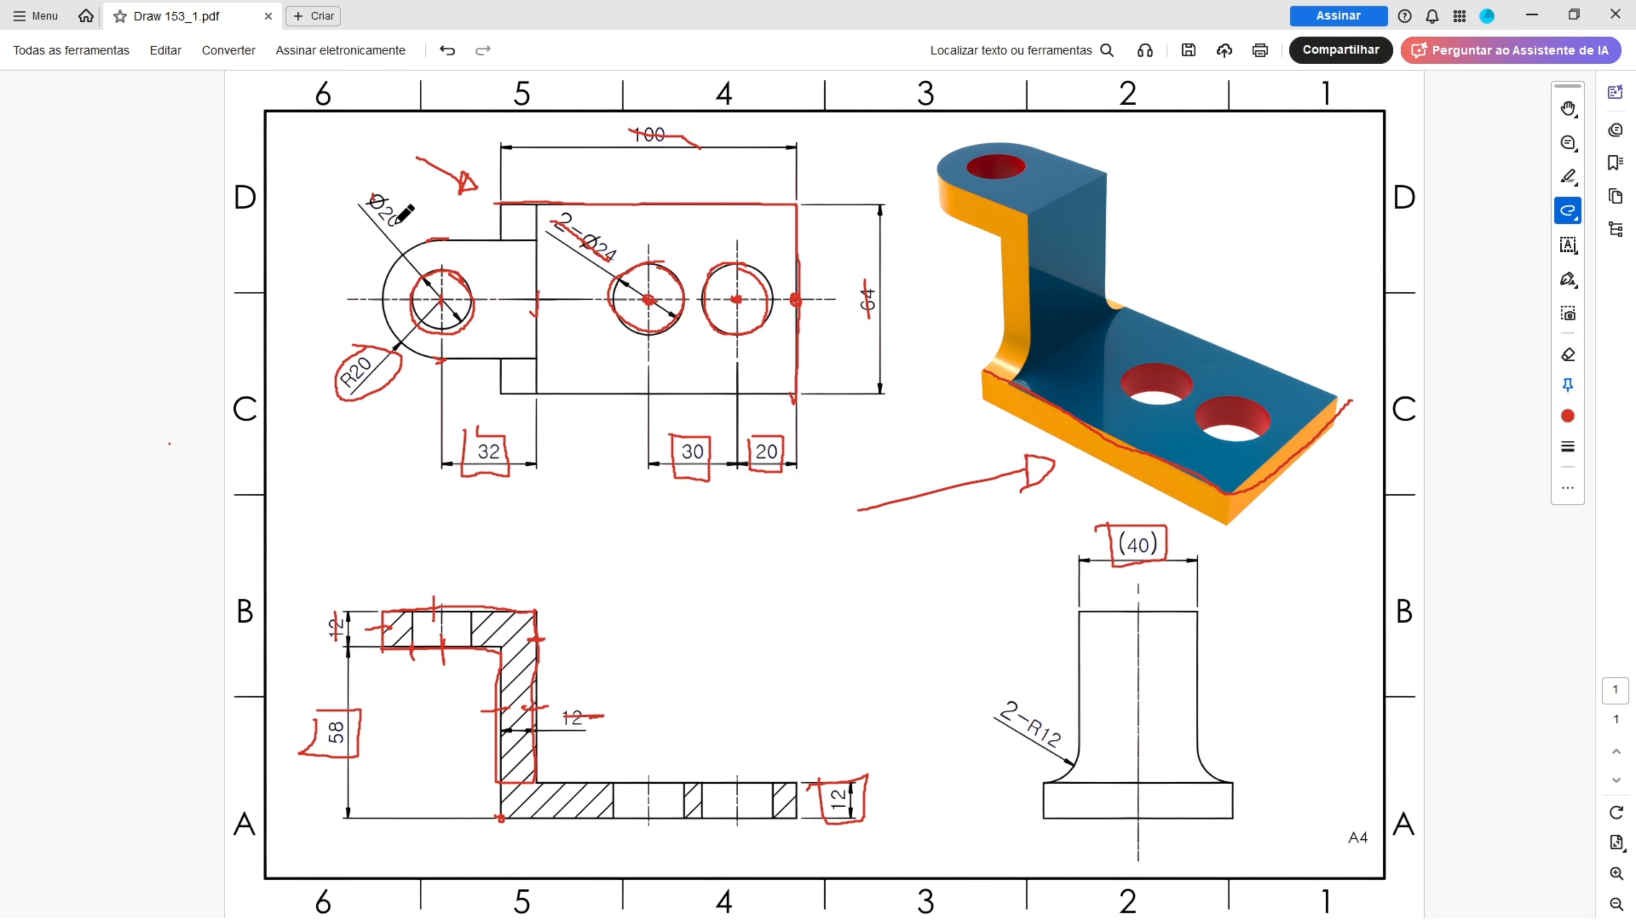
left_click(441, 299)
left_click_drag(469, 452, 498, 451)
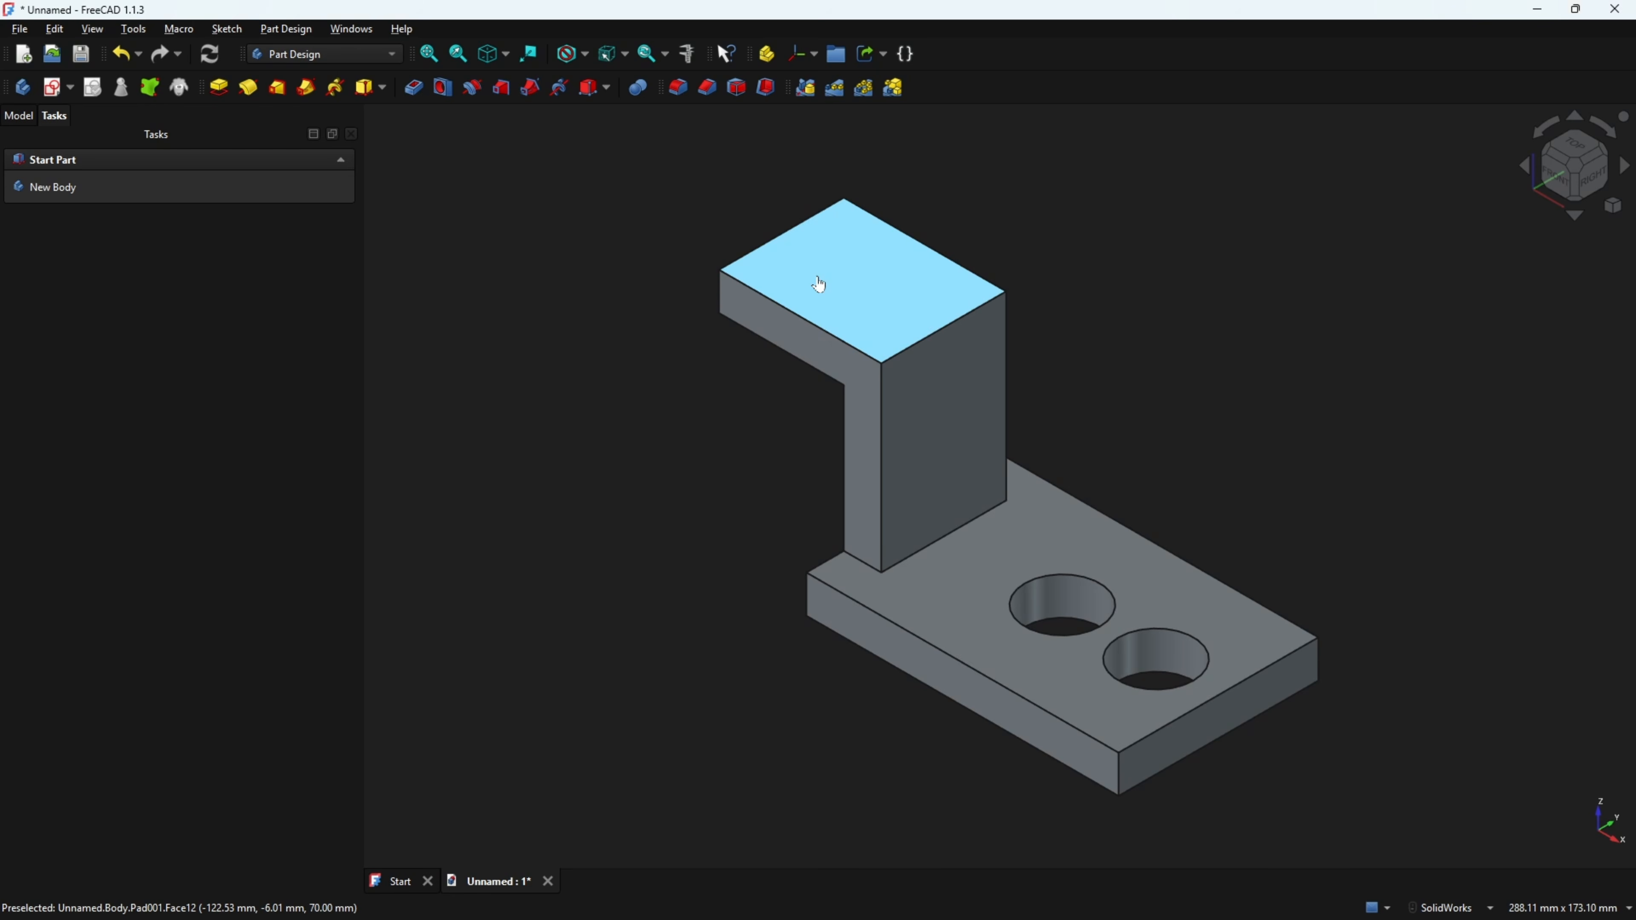
- Start a sketch on the arm's top face and draw a 20 mm diameter circle centred on the horizontal axis
left_click(813, 277)
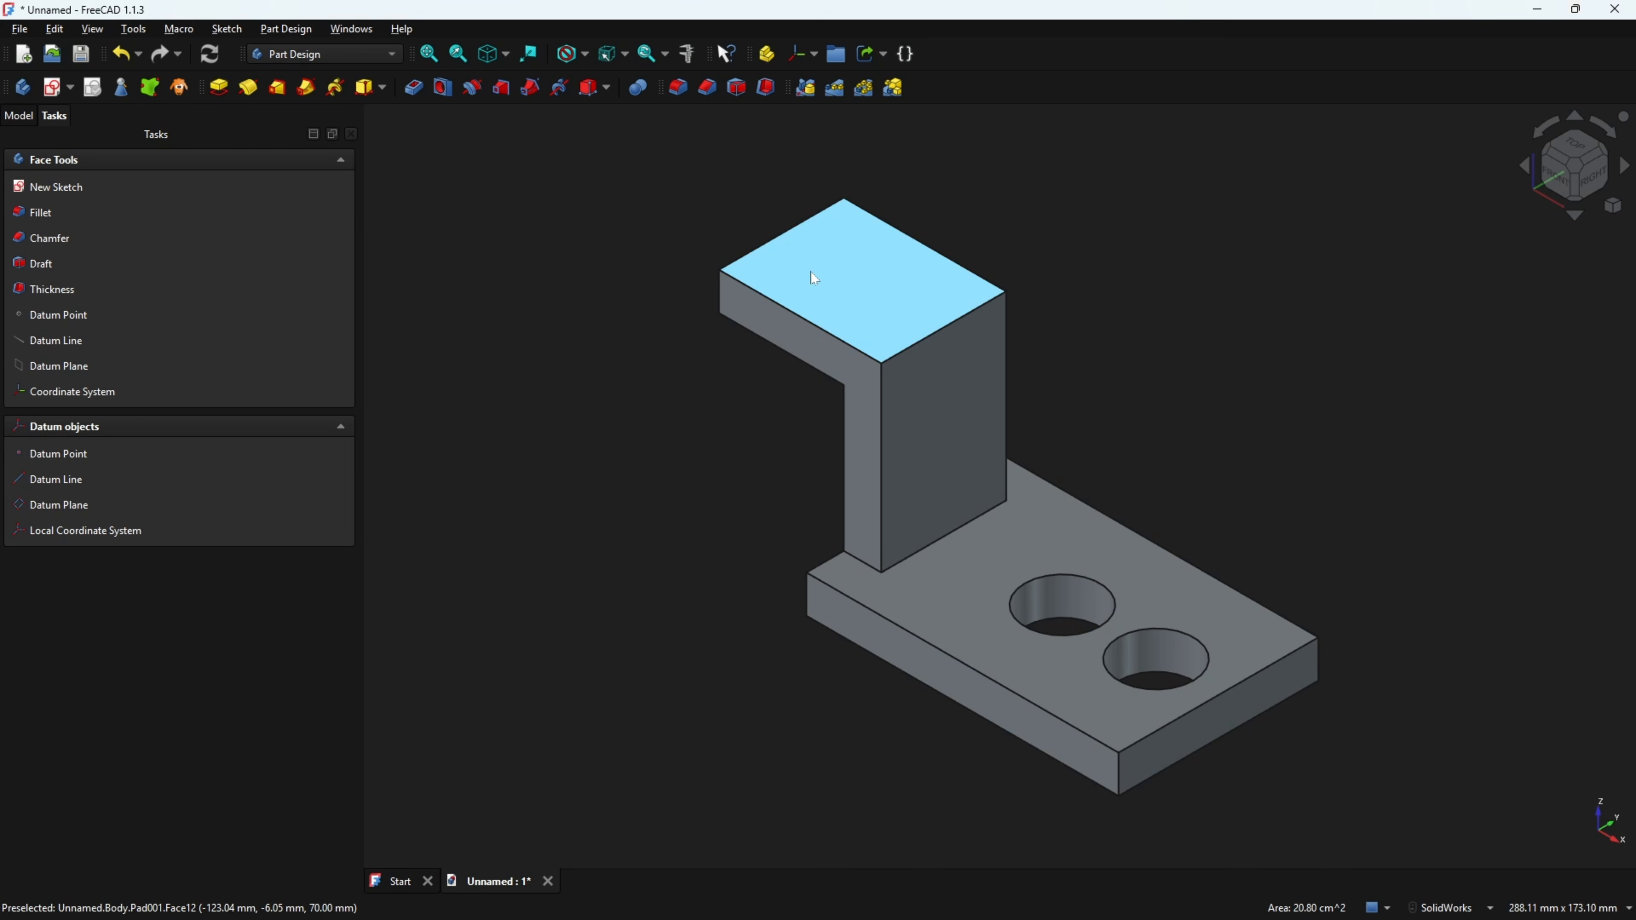
left_click(52, 86)
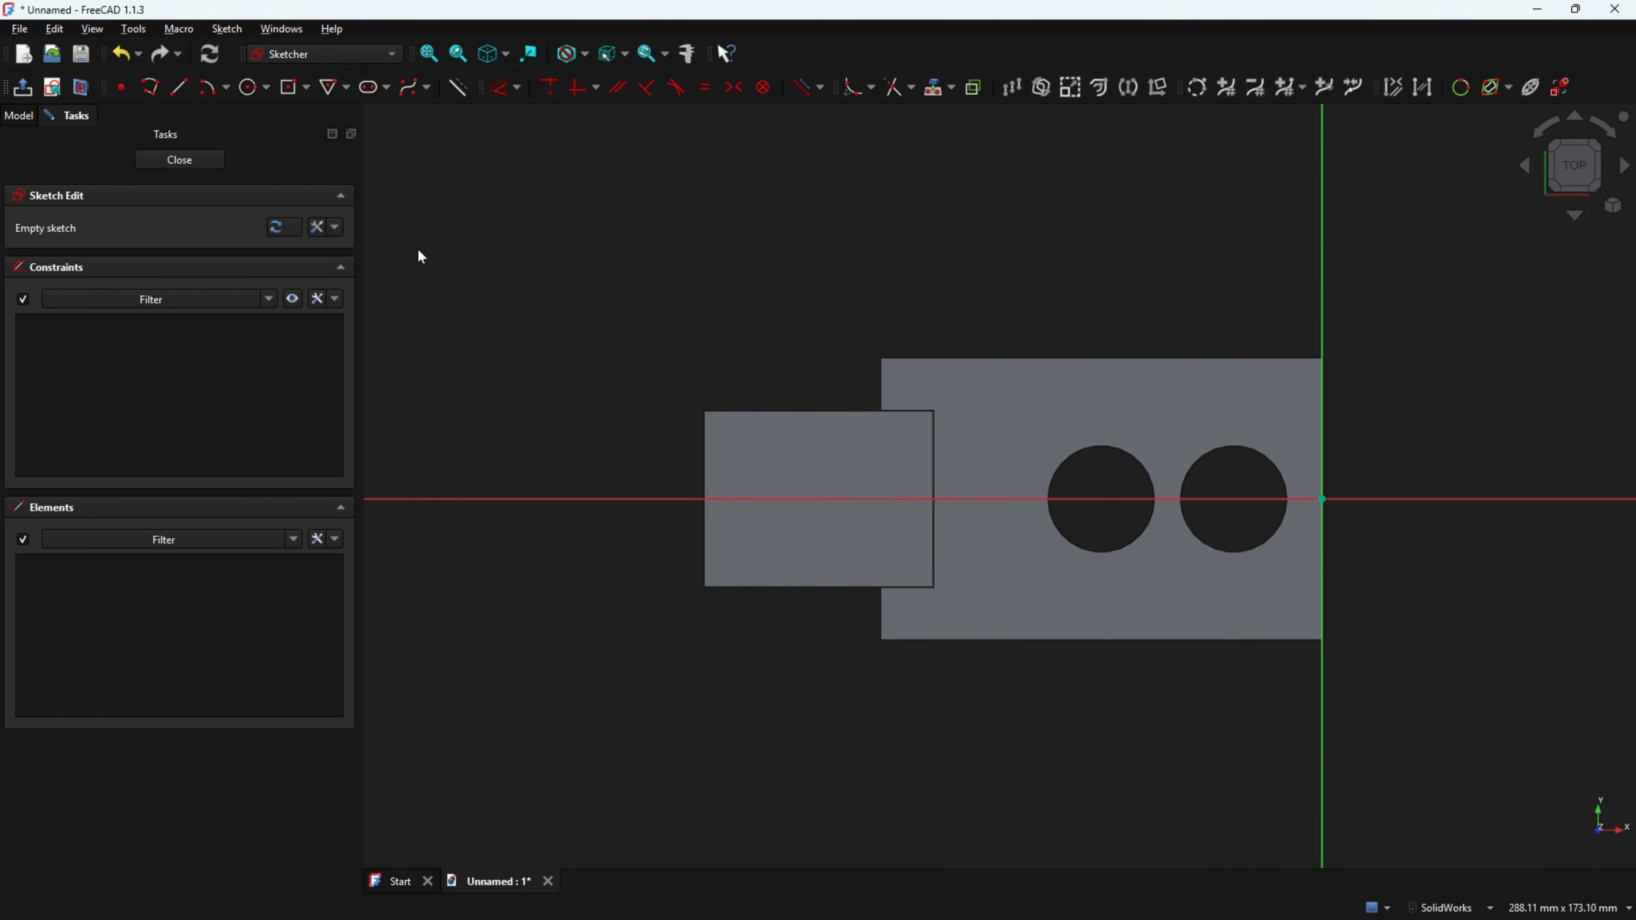
left_click(251, 88)
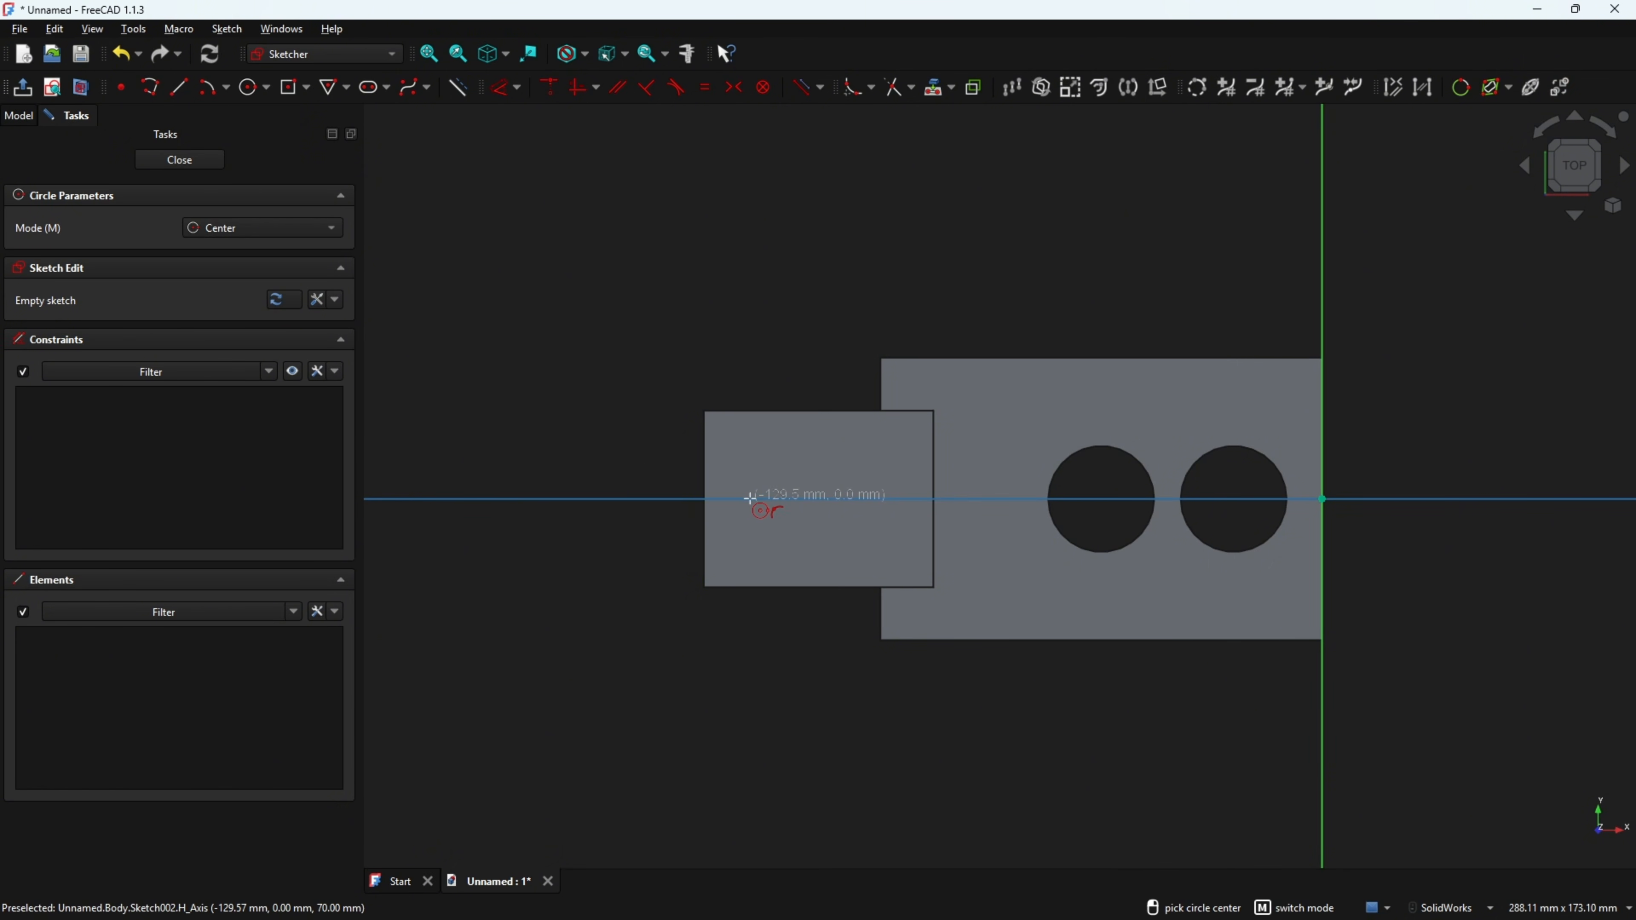
left_click(773, 498)
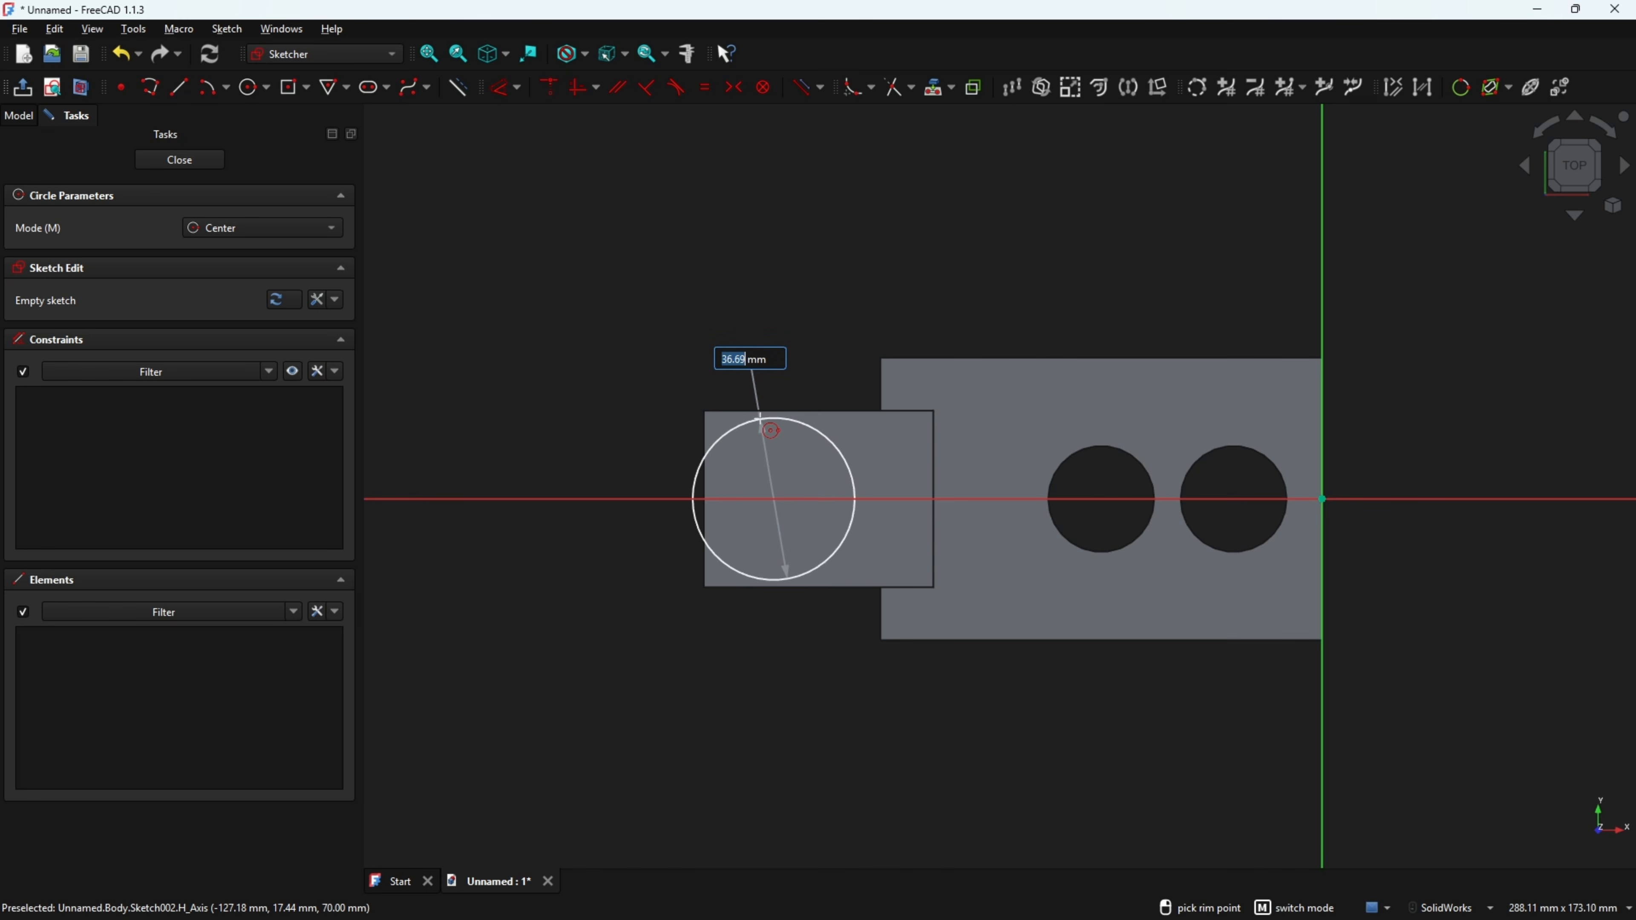
type("20")
key("Return")
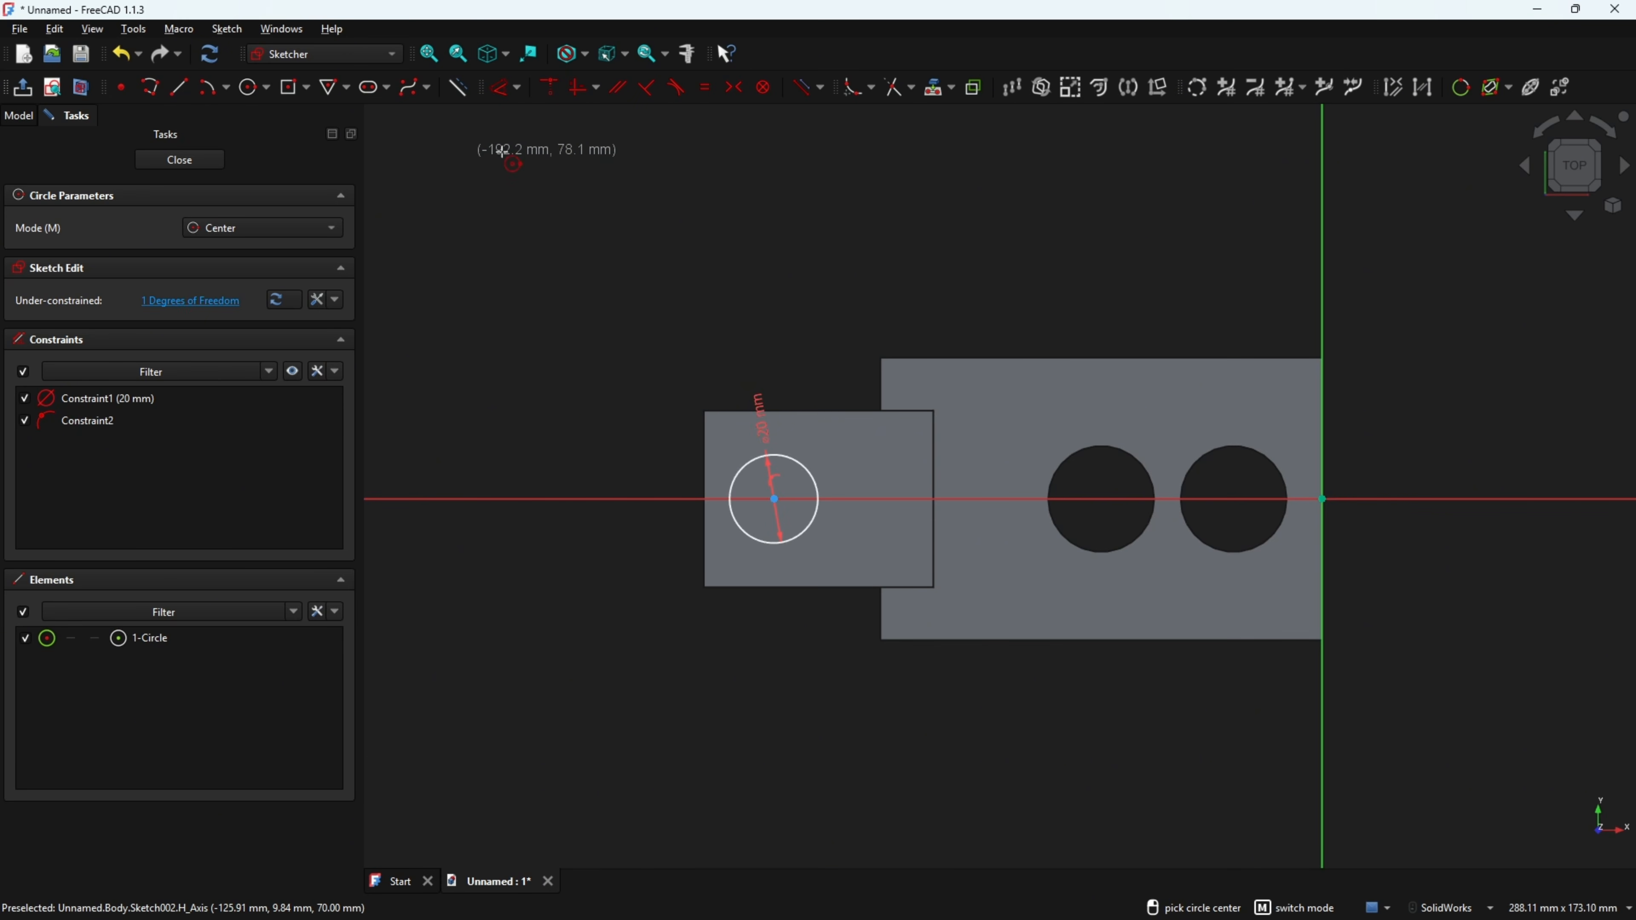
key("Escape")
- Project the top edge of the upright's hole-side face into the sketch as external geometry and toggle it to construction
left_click(936, 92)
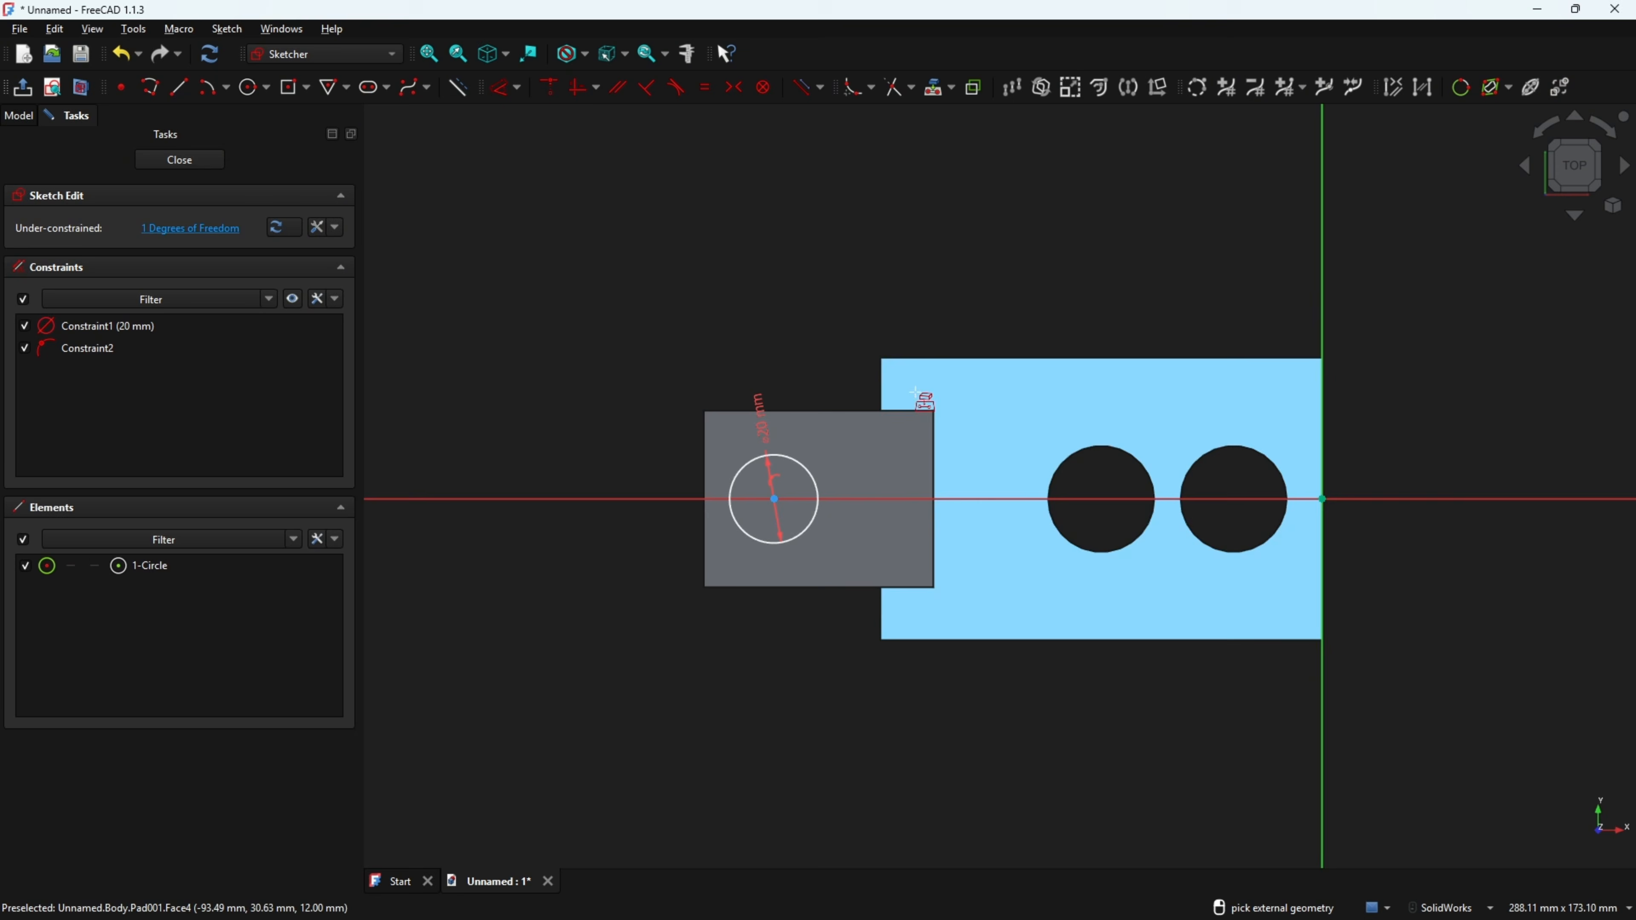
left_click(935, 446)
key("Escape")
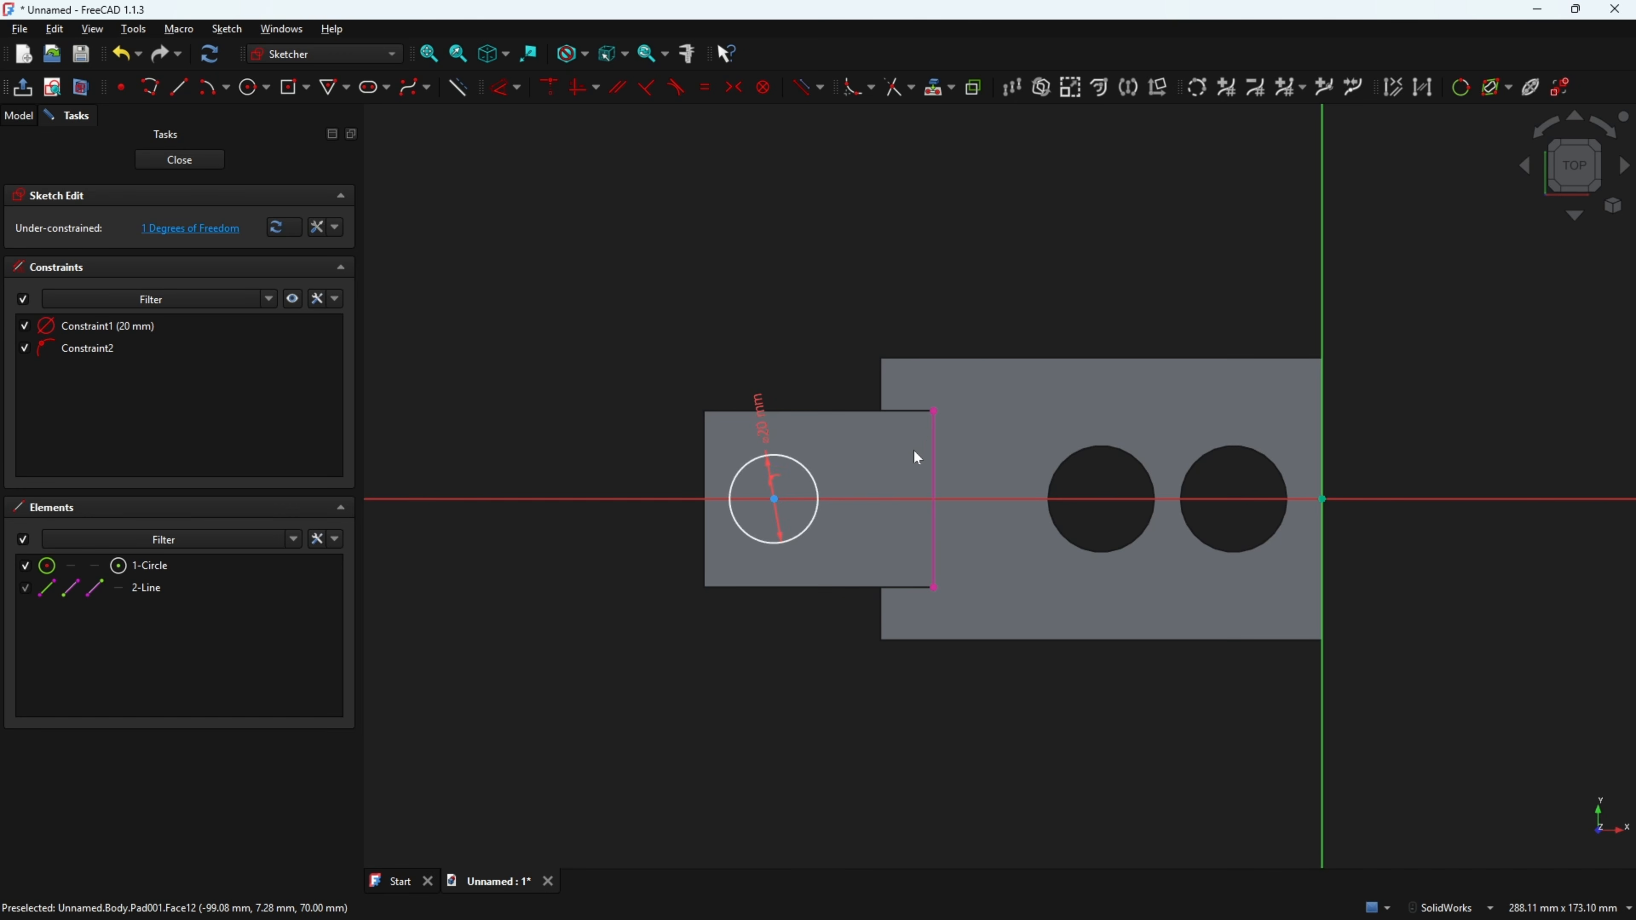
left_click(935, 444)
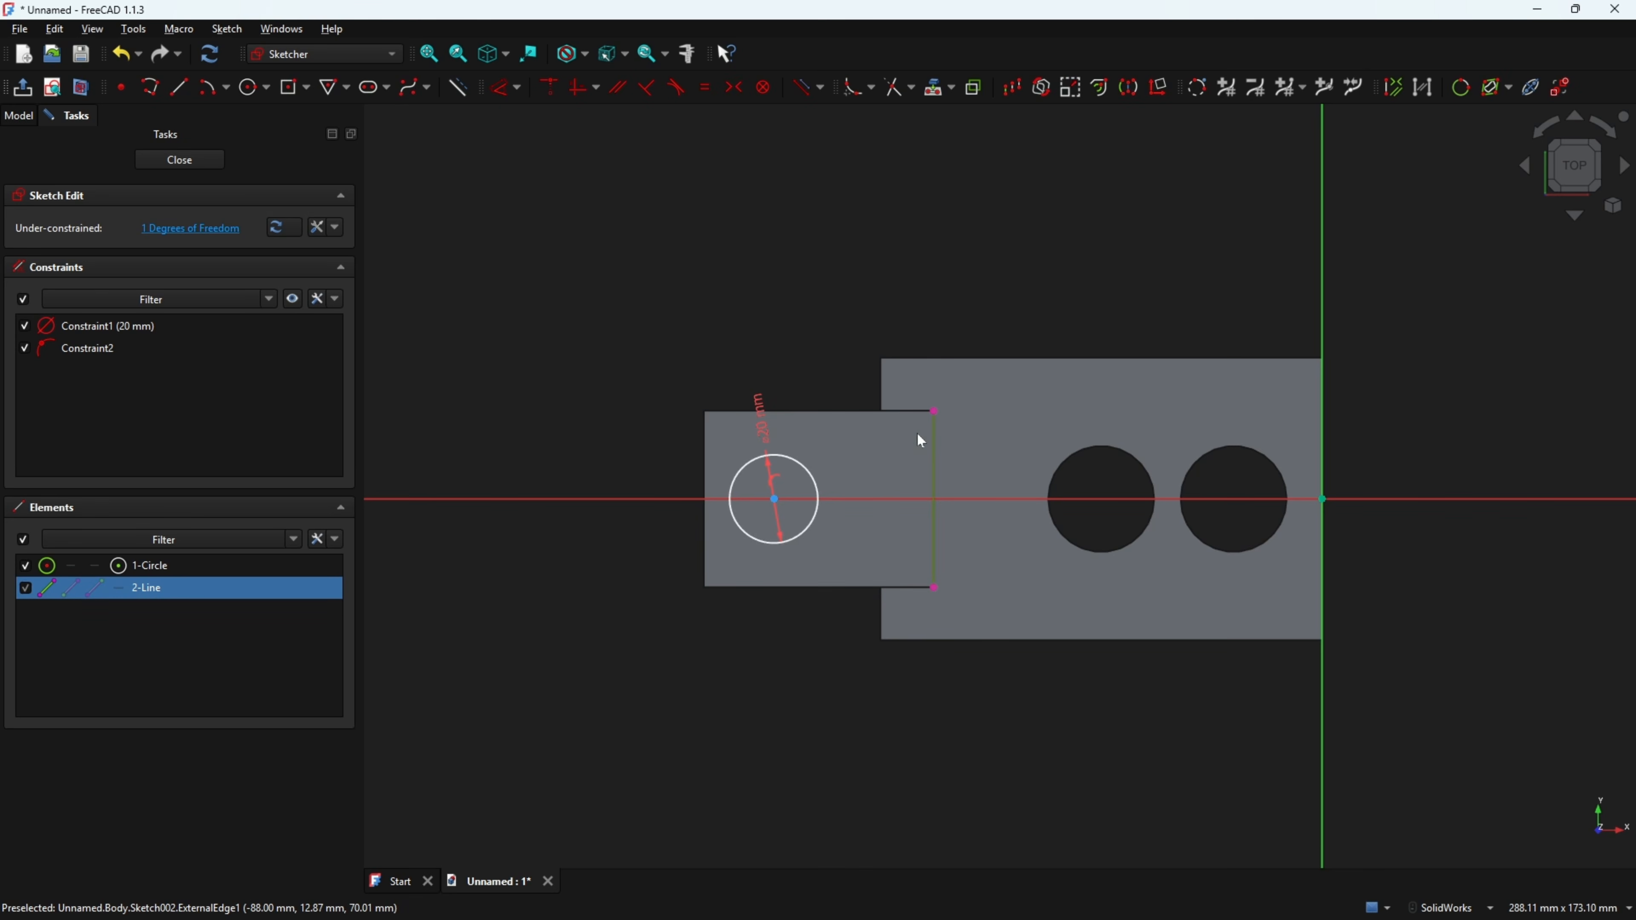
left_click(463, 92)
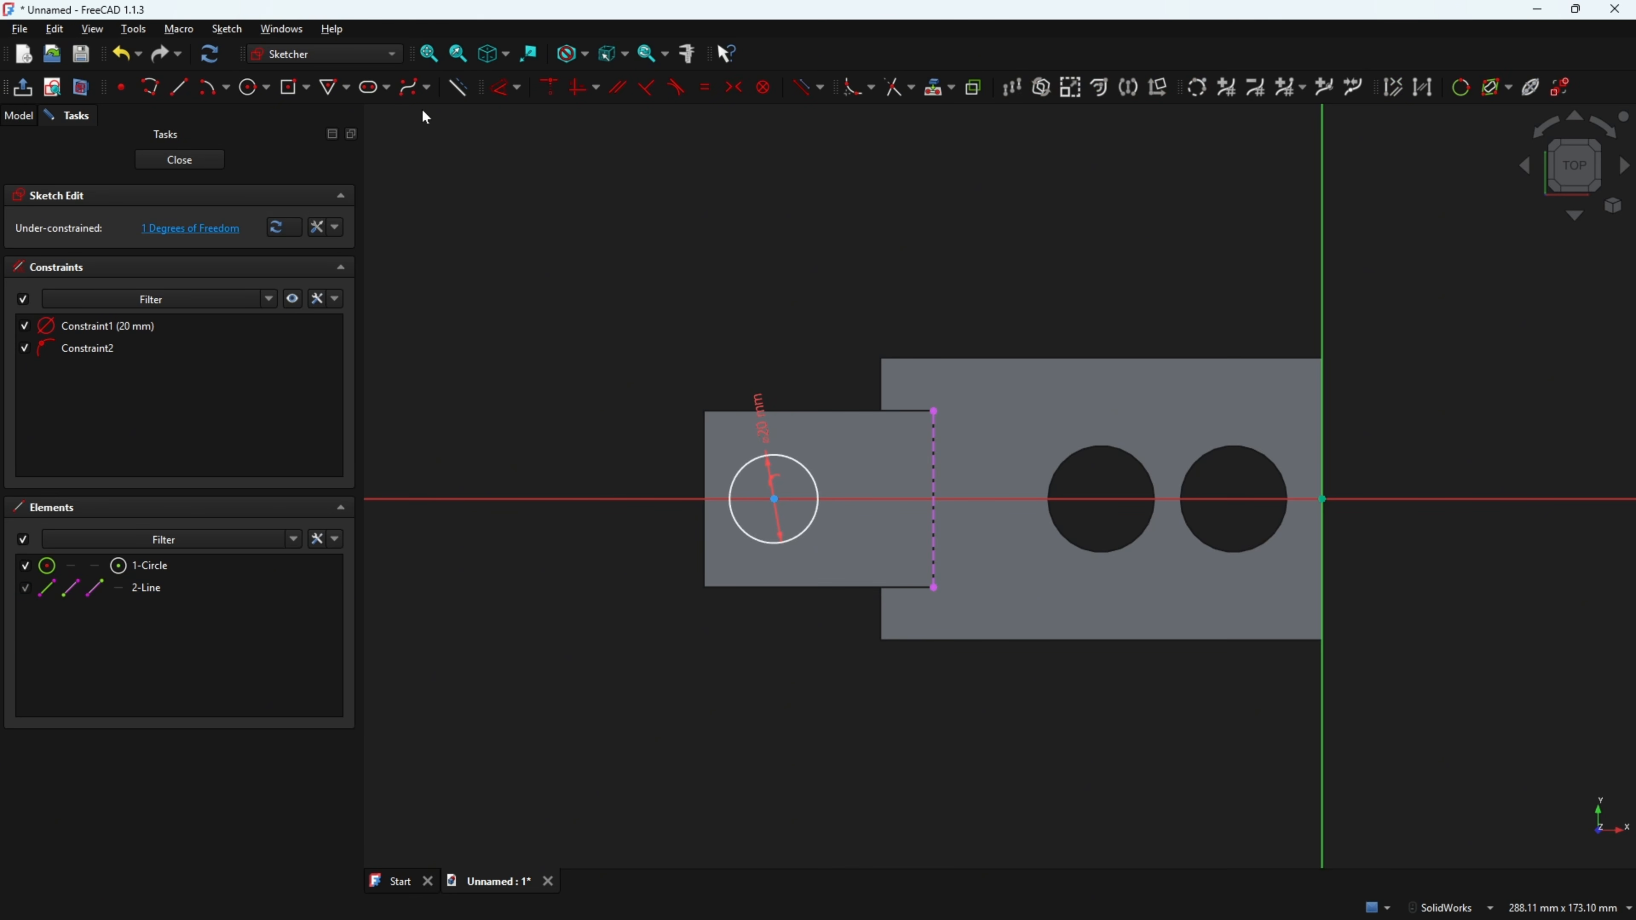
- Set the distance from the circle's centre to the projected edge to 32 mm and finish the sketch
left_click(503, 91)
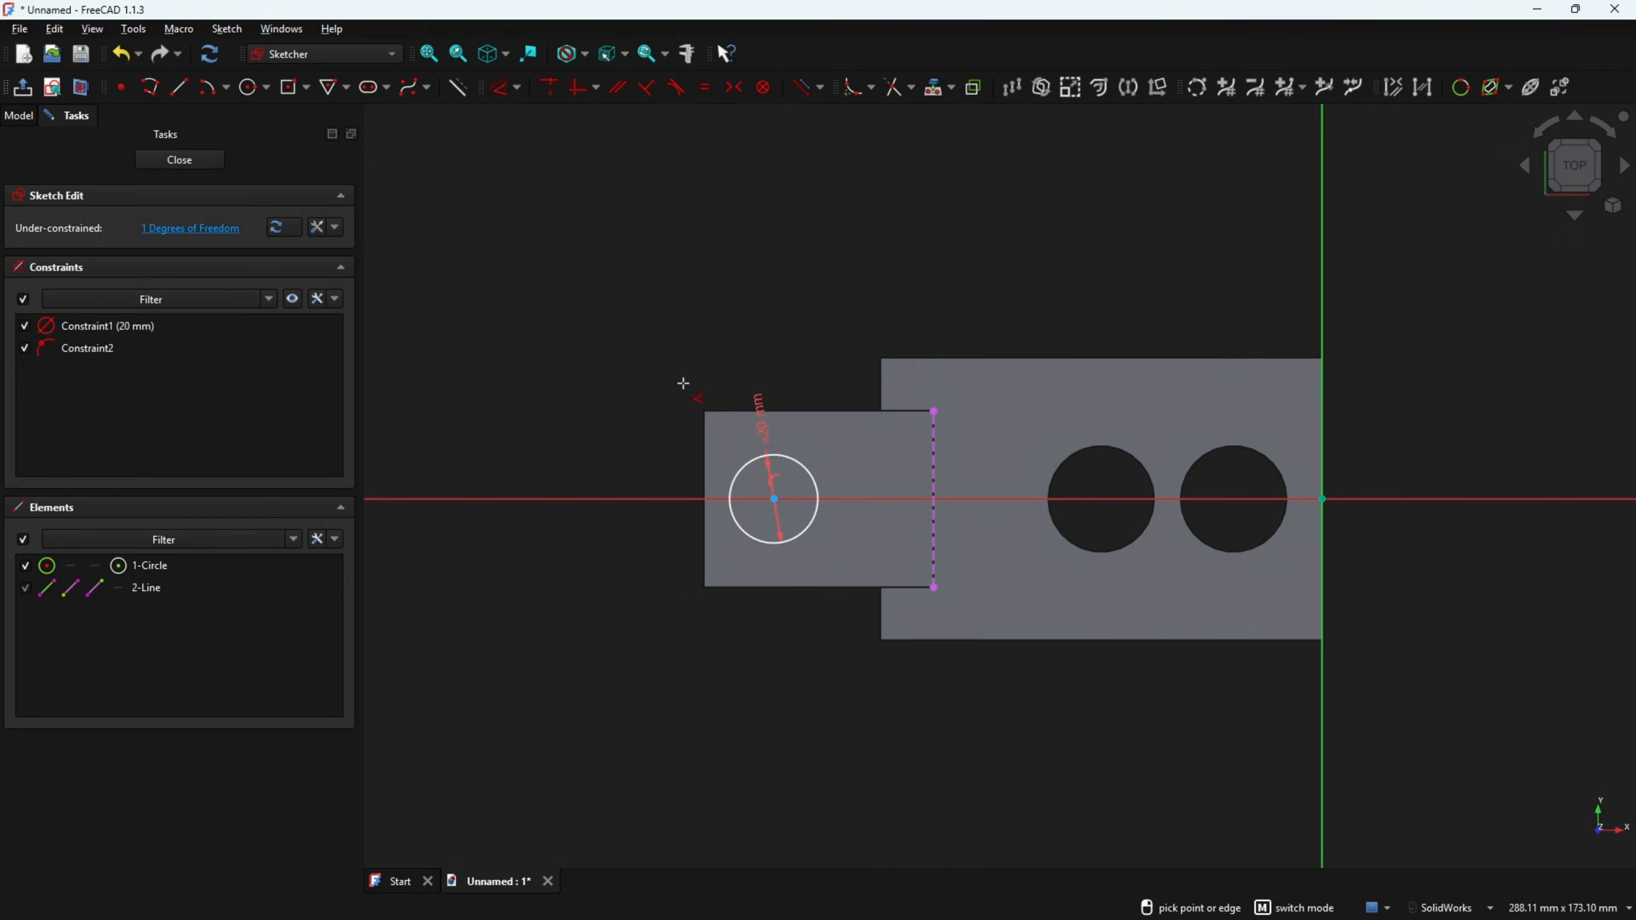
left_click(775, 500)
left_click(935, 530)
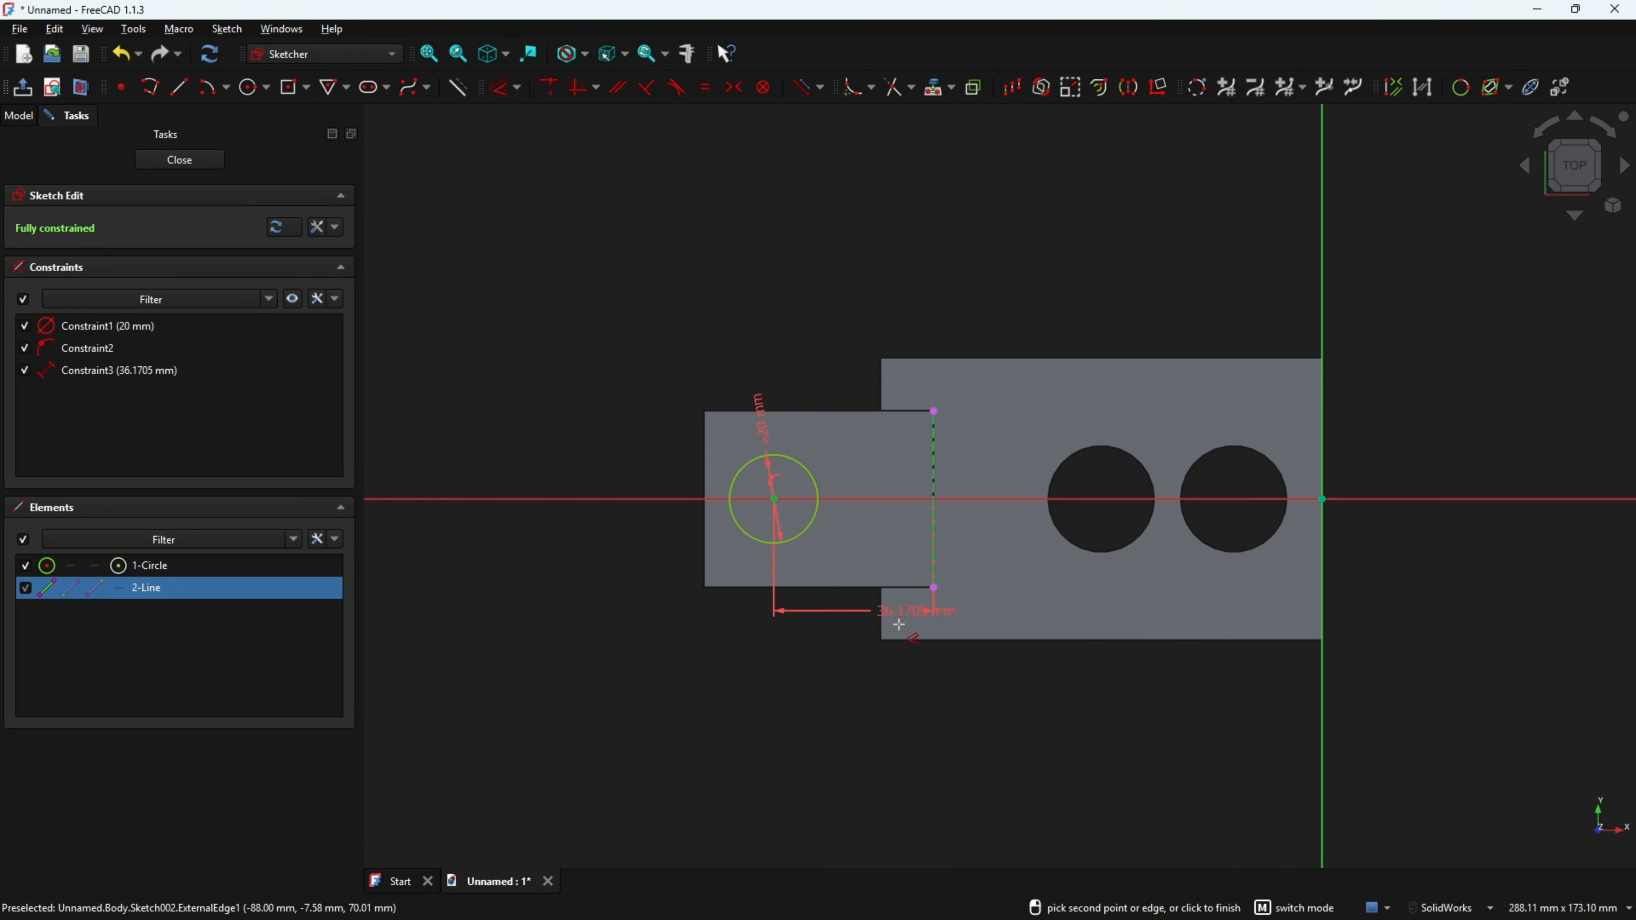
left_click(879, 700)
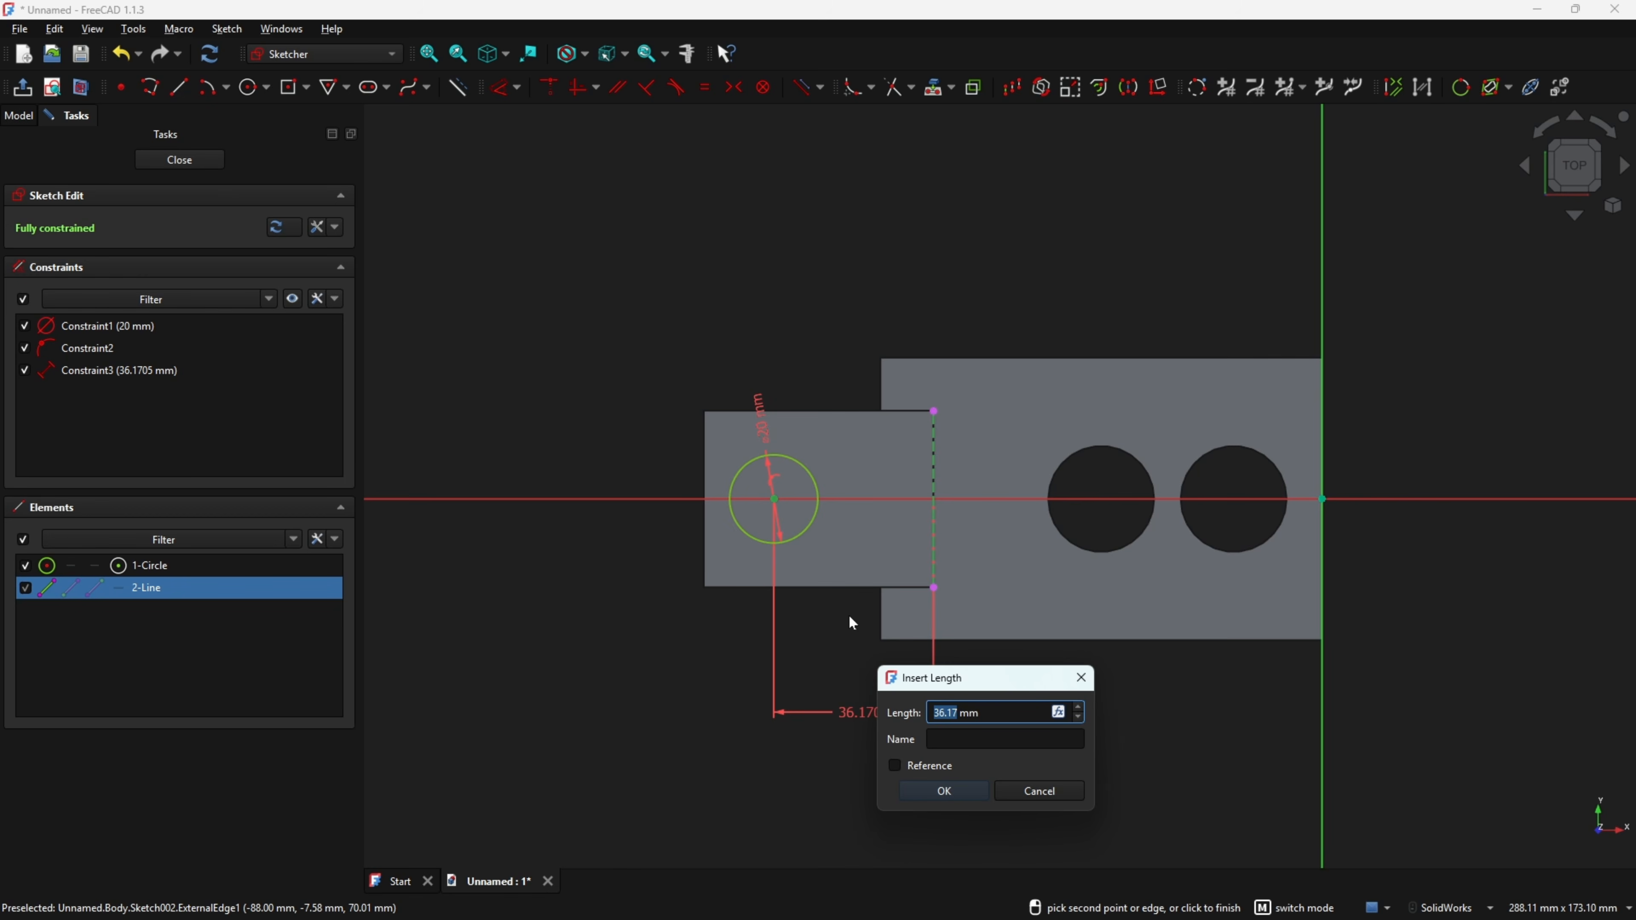
type("32")
key("Return")
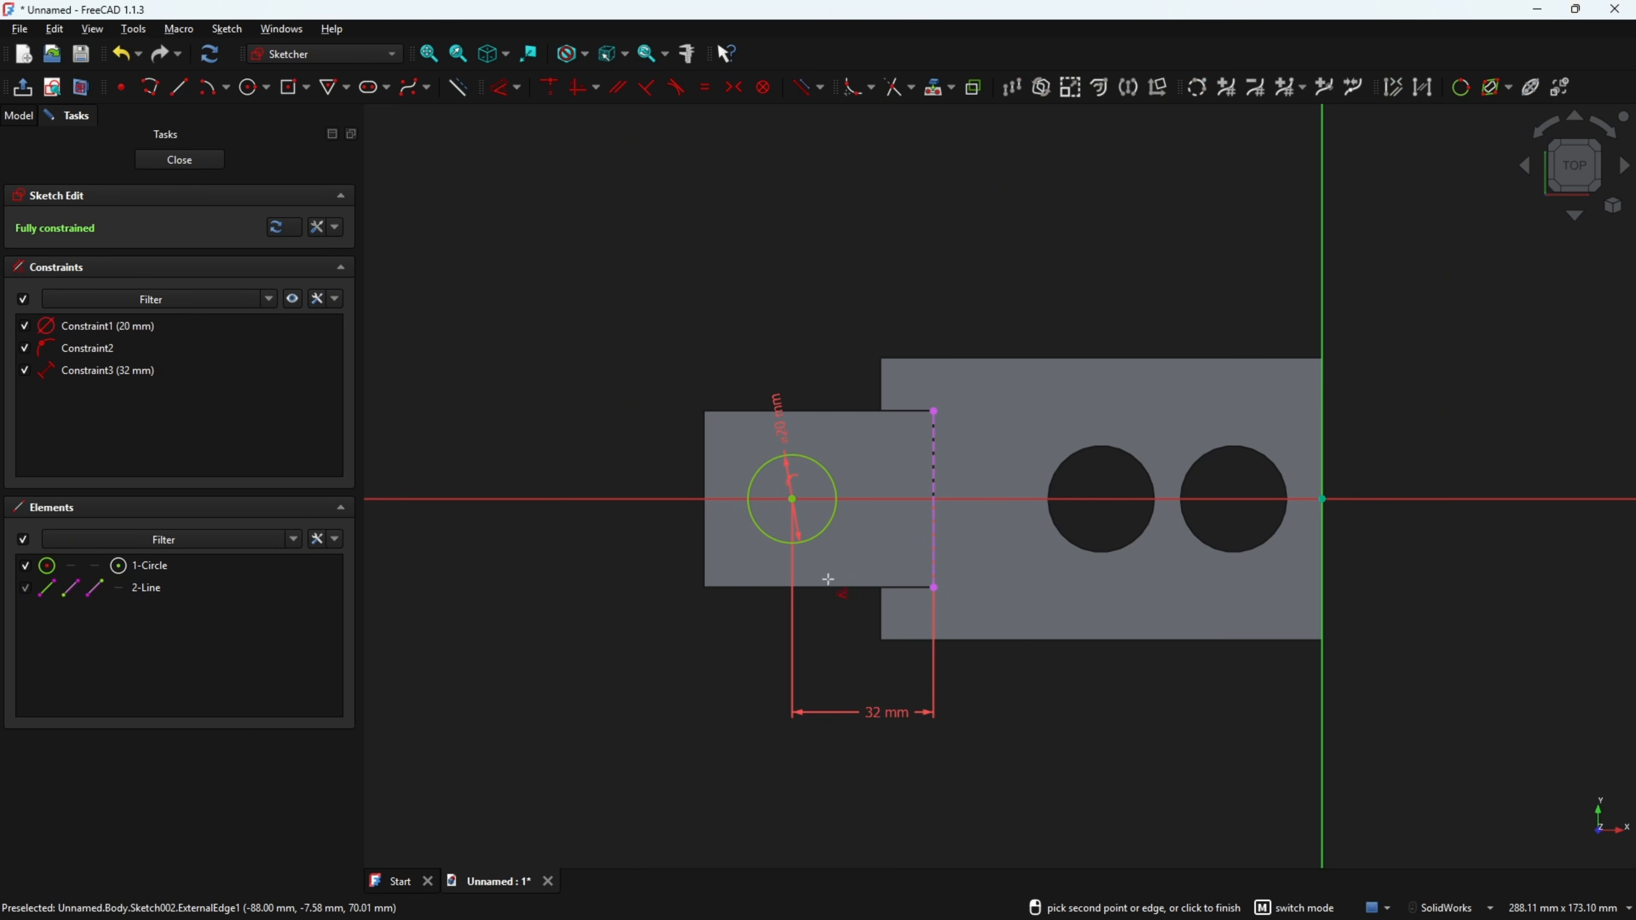
left_click(23, 89)
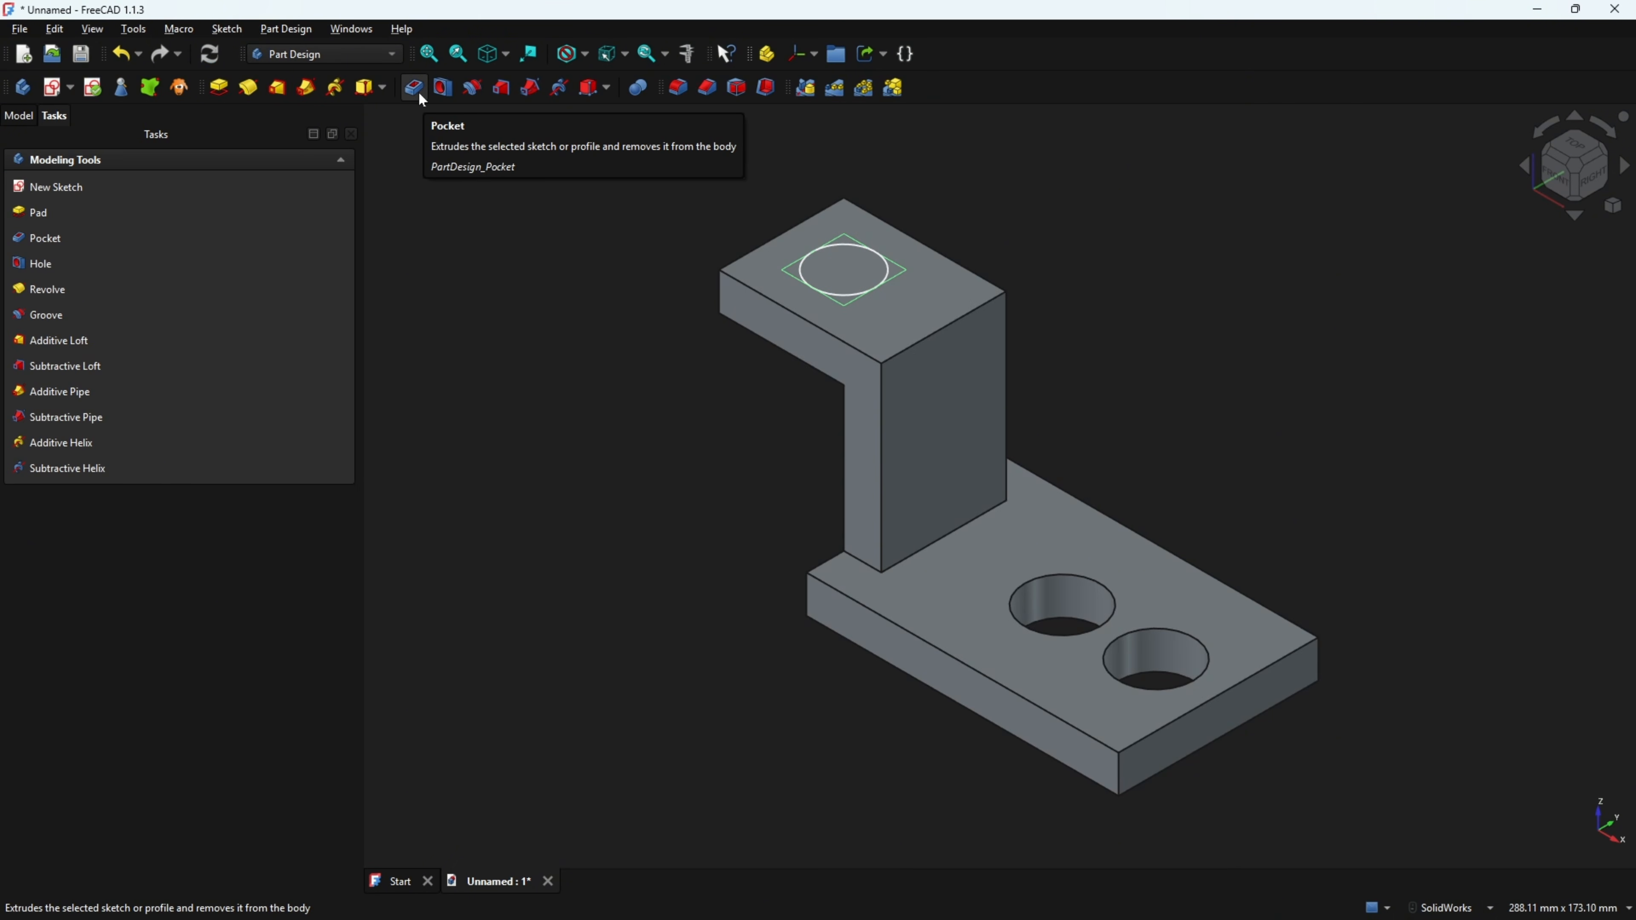
- Cut the circle through the upper arm as a pocket of type Through all and check the hole from above
left_click(415, 90)
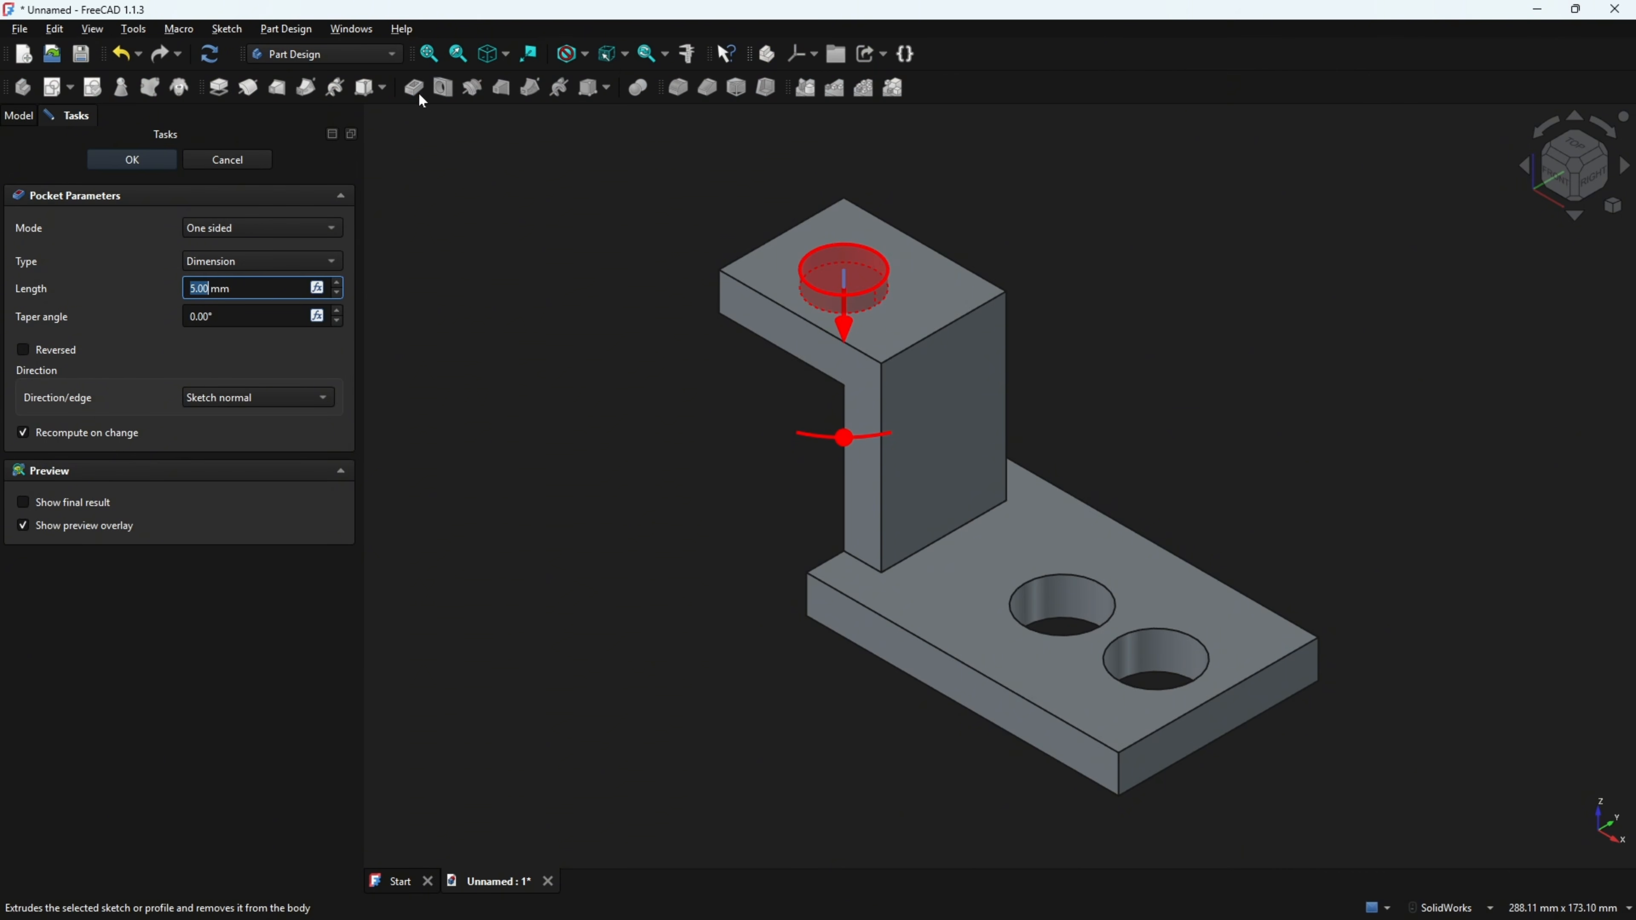
left_click(219, 261)
left_click(244, 287)
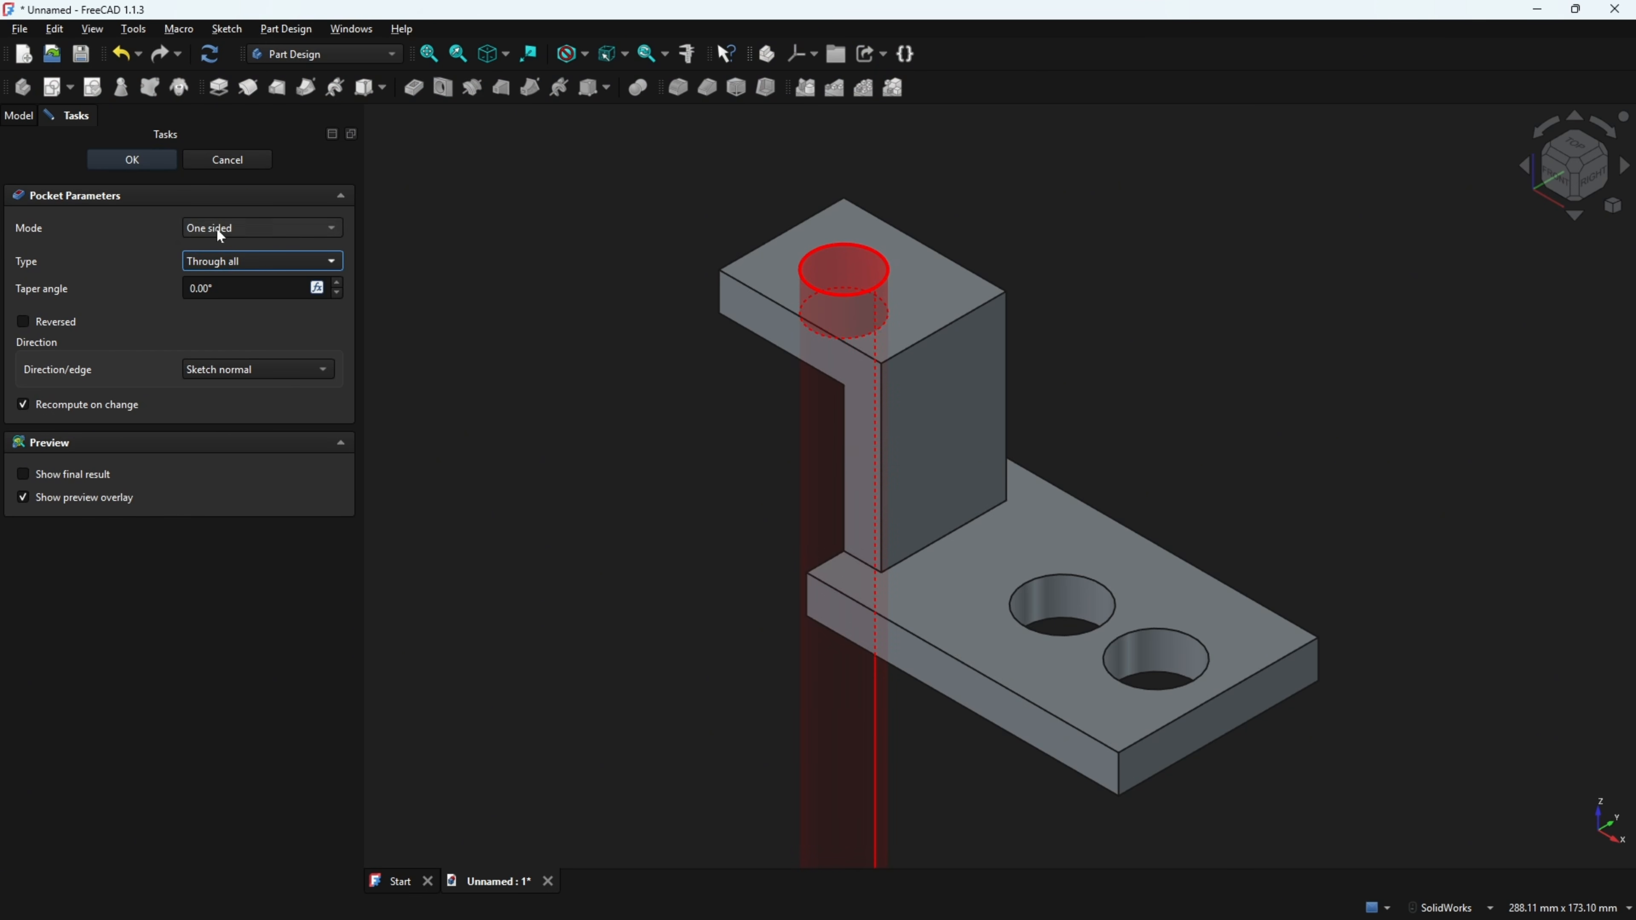
left_click(148, 162)
middle_click_drag(537, 368, 547, 357)
left_click(25, 118)
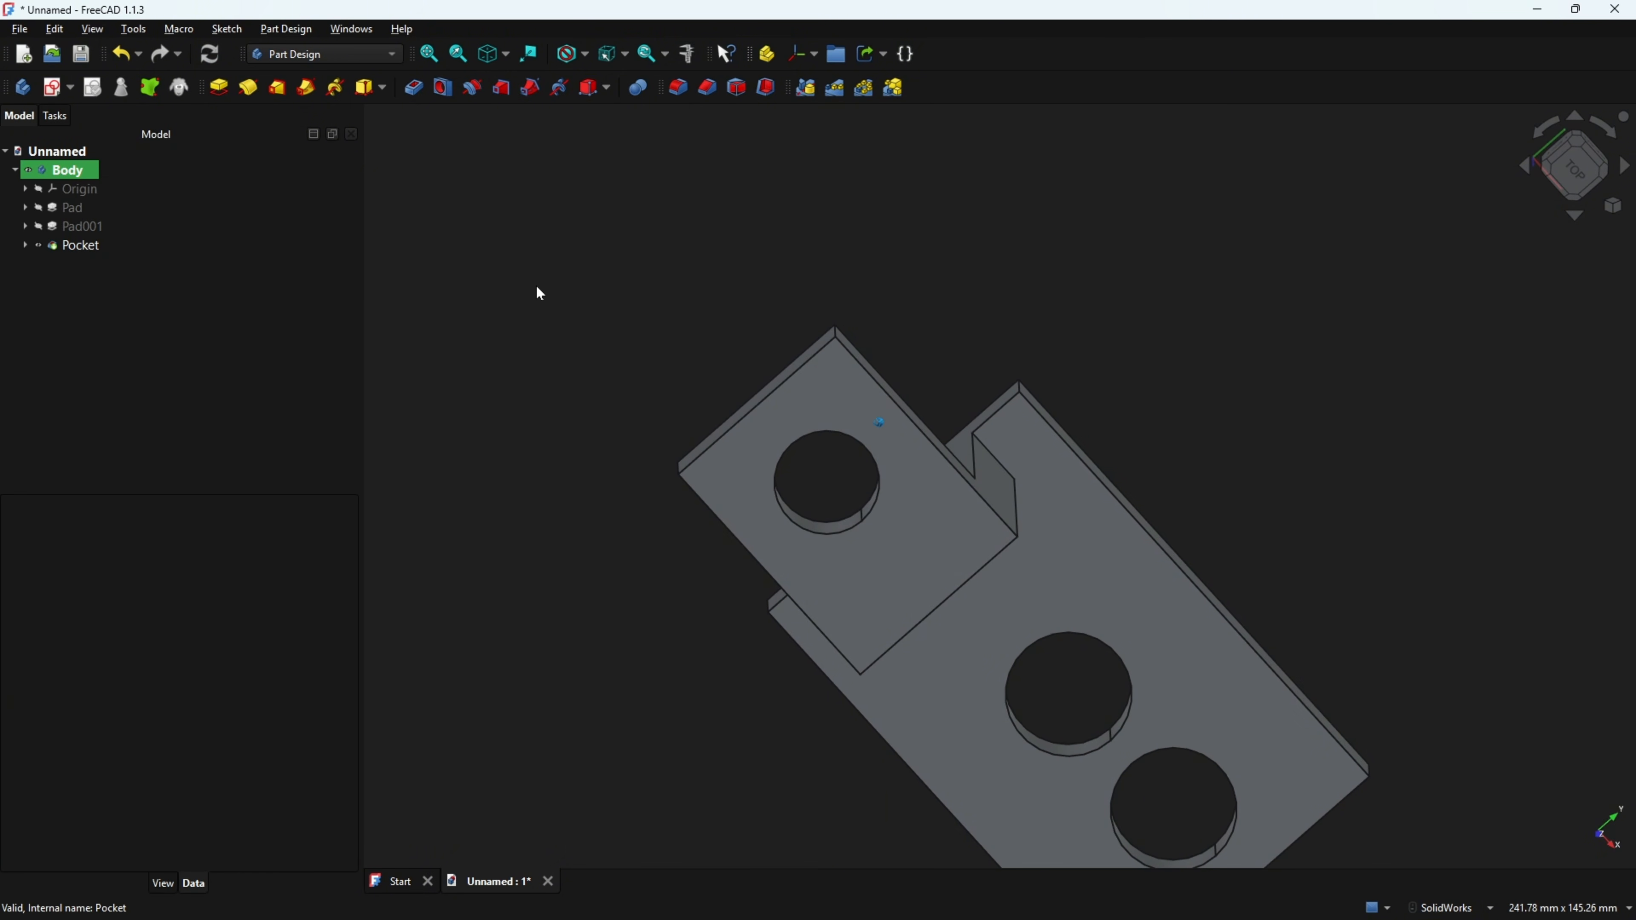
middle_click_drag(536, 292, 577, 300)
key("0")
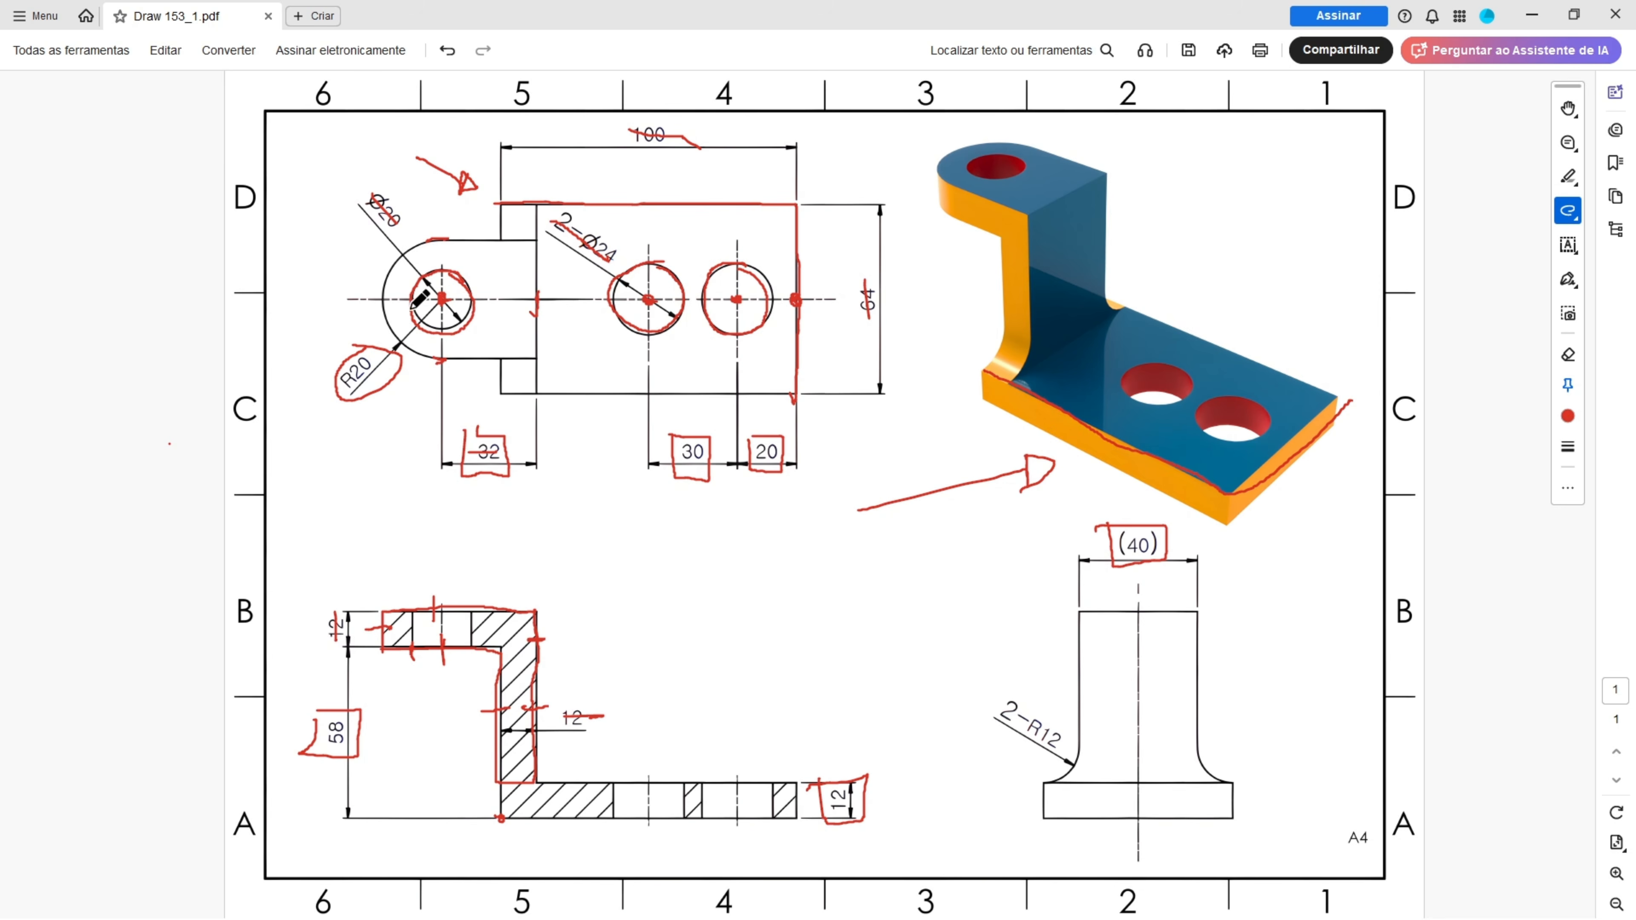
- Mark the arm's rounded end on the PDF drawing and try to fillet its two vertical end edges with a 20 mm radius
mouse_move(417, 248)
left_mouse_down()
mouse_move(385, 298)
mouse_move(441, 353)
left_mouse_up()
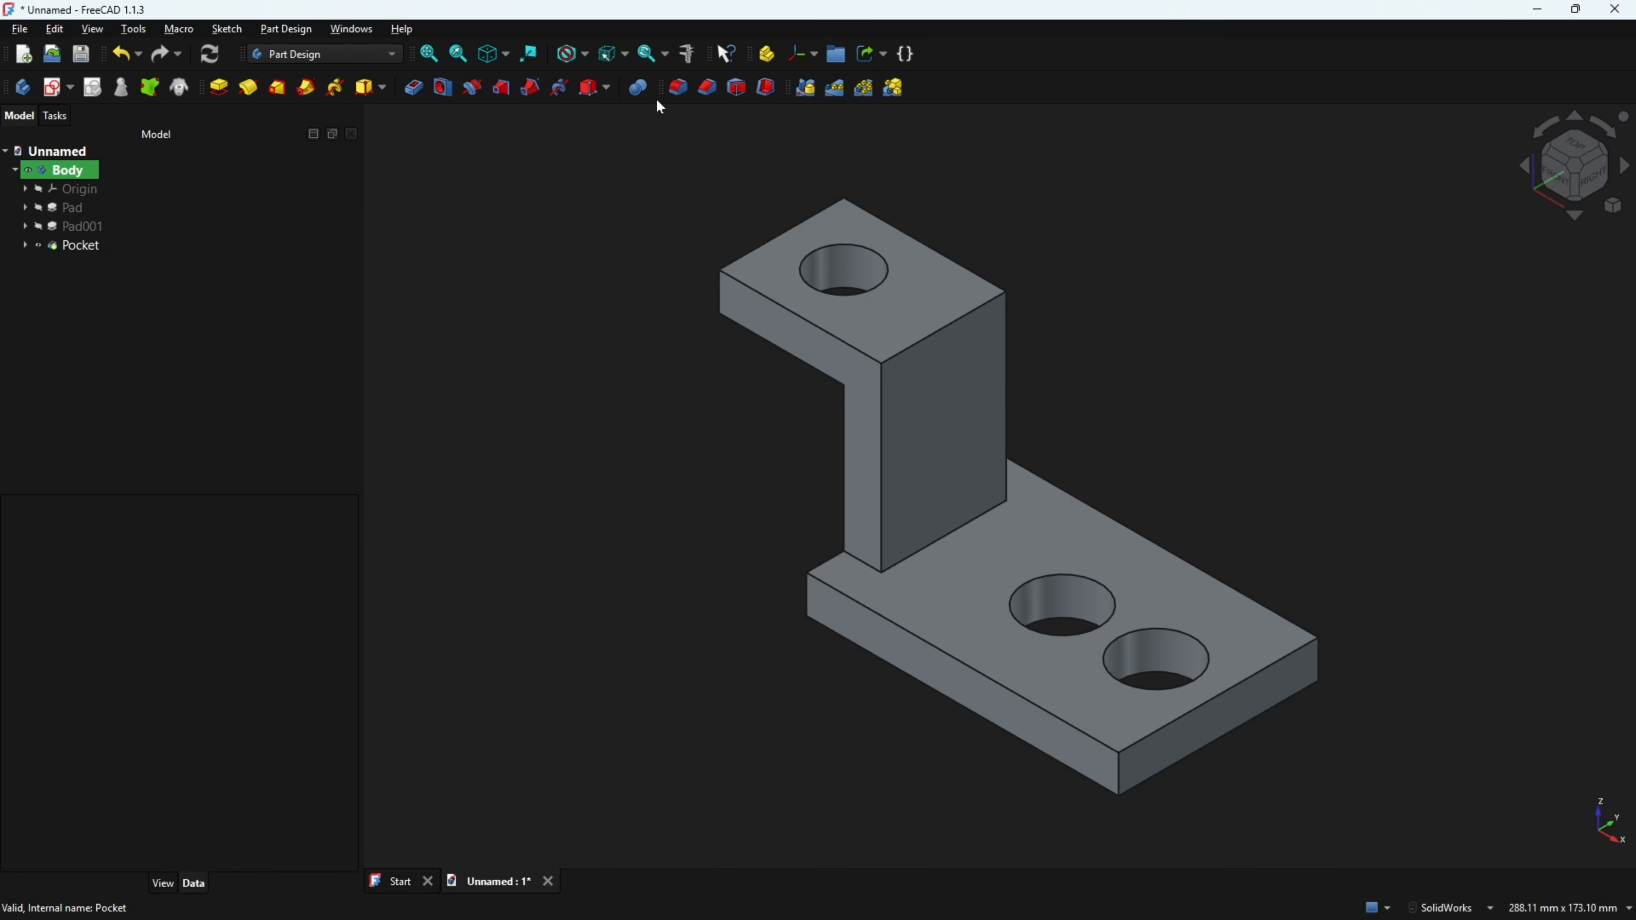
left_click(677, 87)
mouse_move(624, 238)
middle_mouse_down()
mouse_move(667, 486)
mouse_move(749, 564)
mouse_move(681, 437)
mouse_move(654, 430)
middle_mouse_up()
left_click(757, 555)
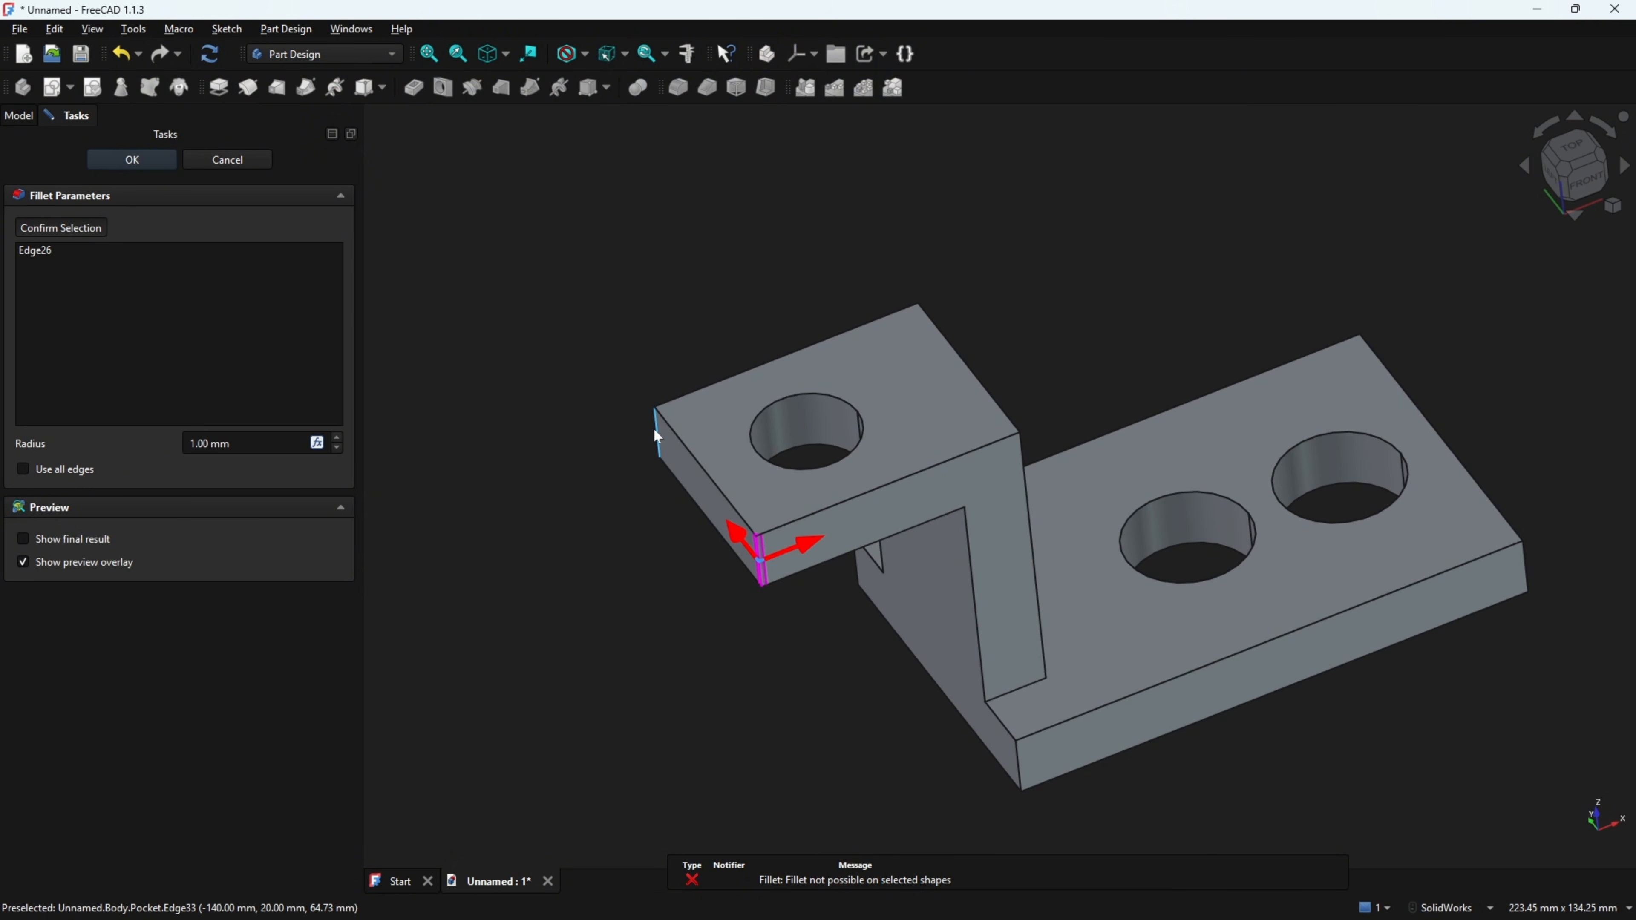
left_click_drag(253, 444, 142, 444)
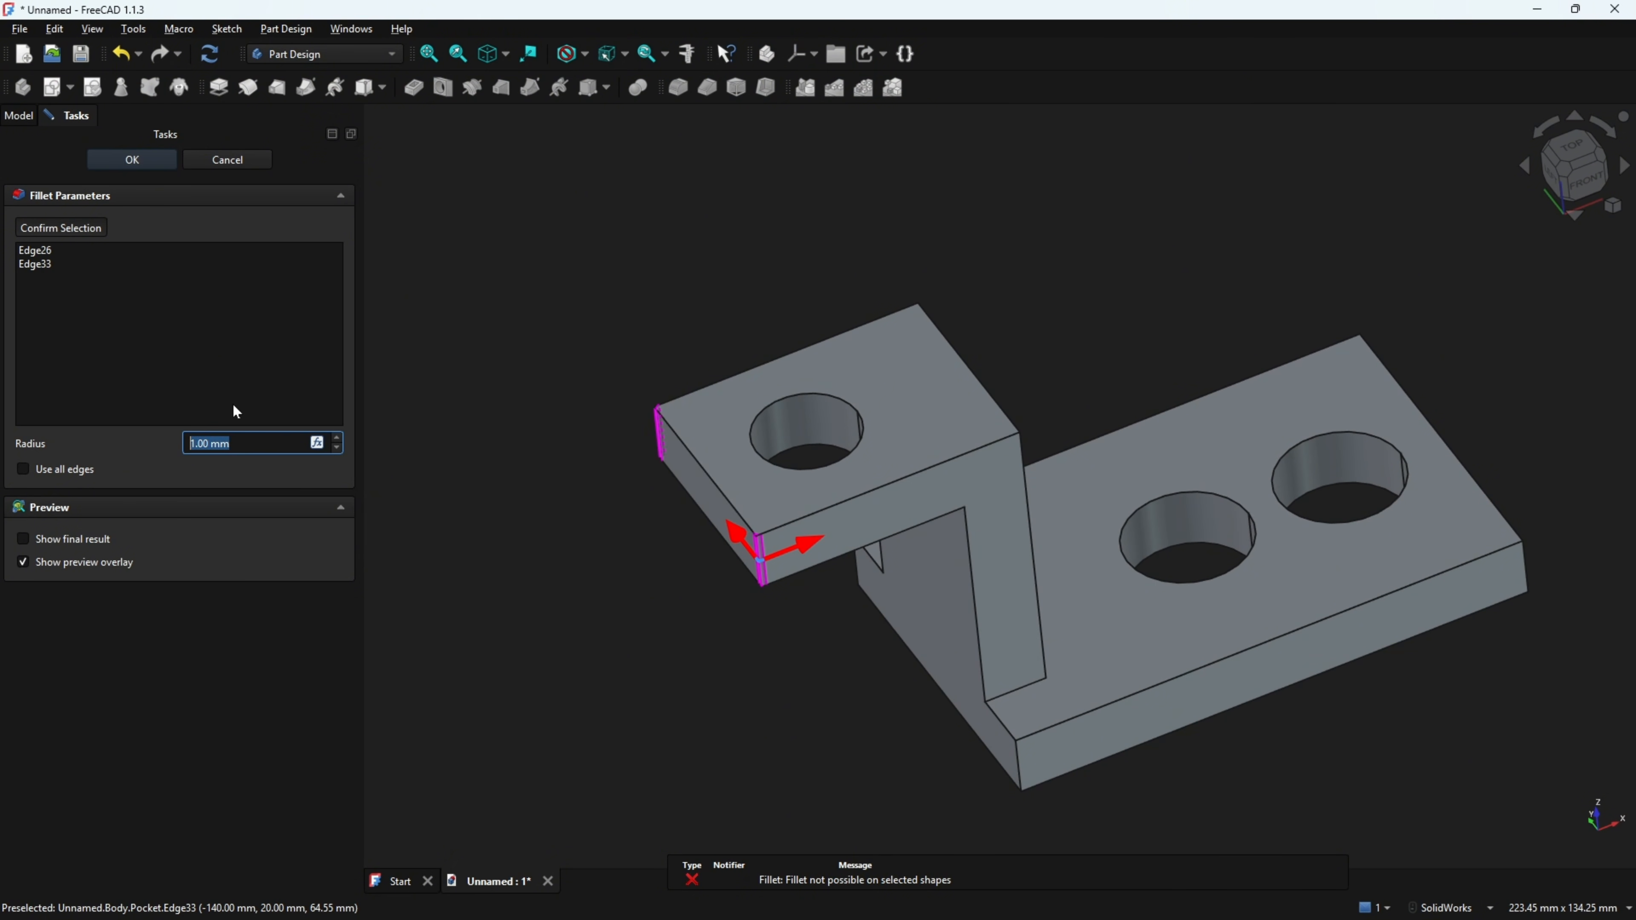
type("20")
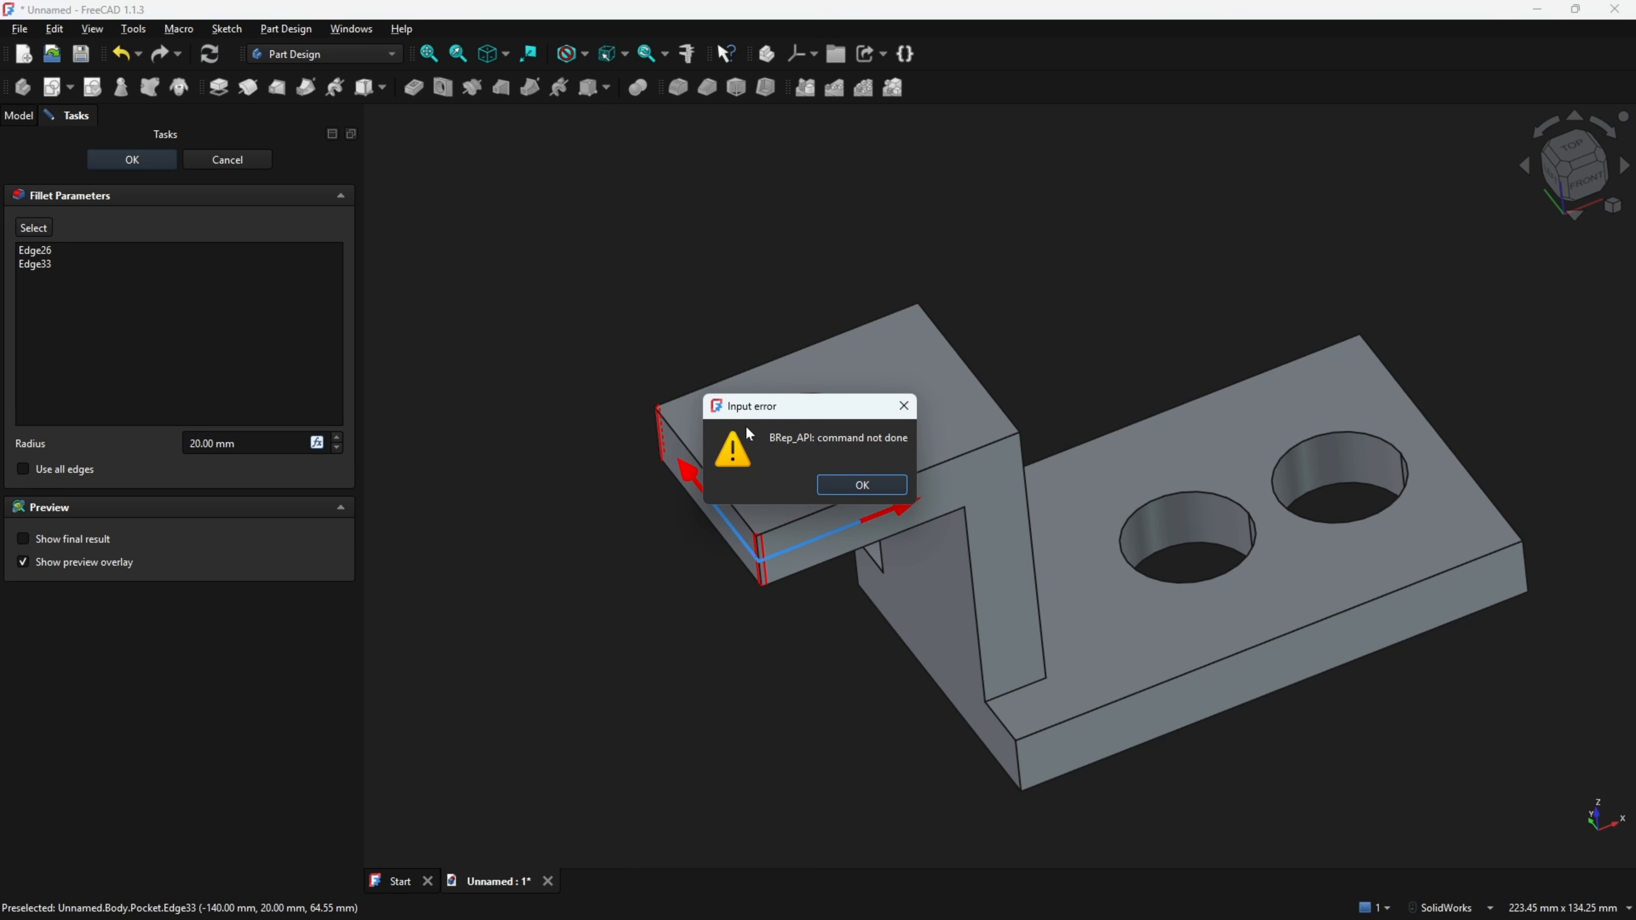
left_click(852, 493)
- Try a 19.99 mm fillet radius on the arm's two end edges, inspect the rounded end and undo the fillet
left_click_drag(240, 444, 143, 450)
type("19")
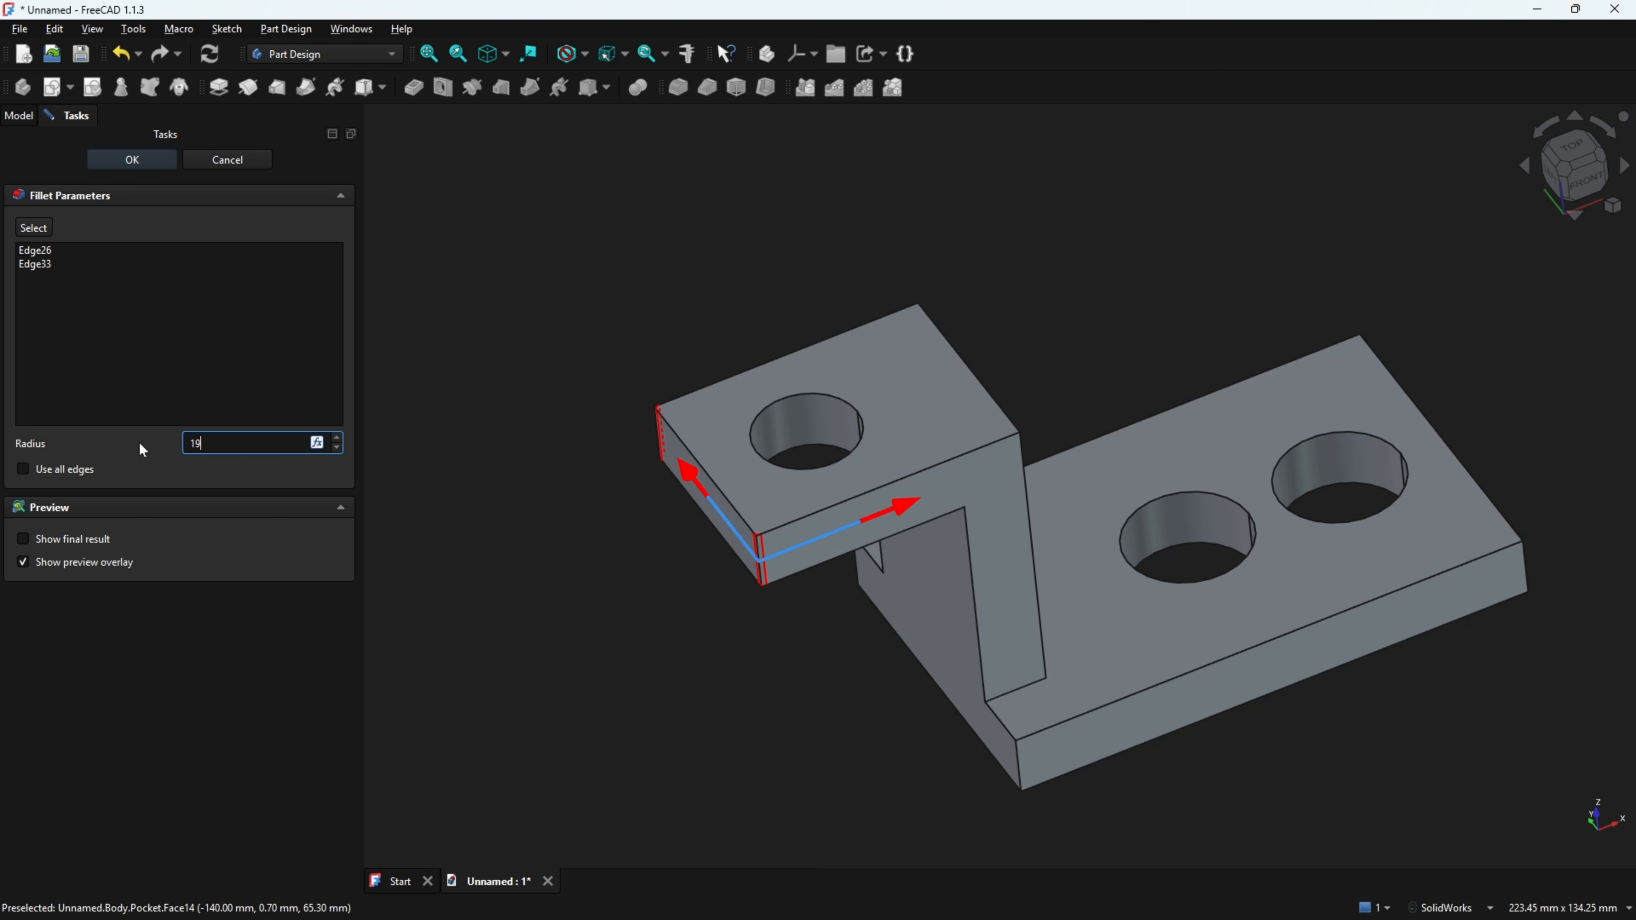
type(".99")
key("Return")
middle_click_drag(563, 441, 734, 493)
scroll(729, 556, "up", 4)
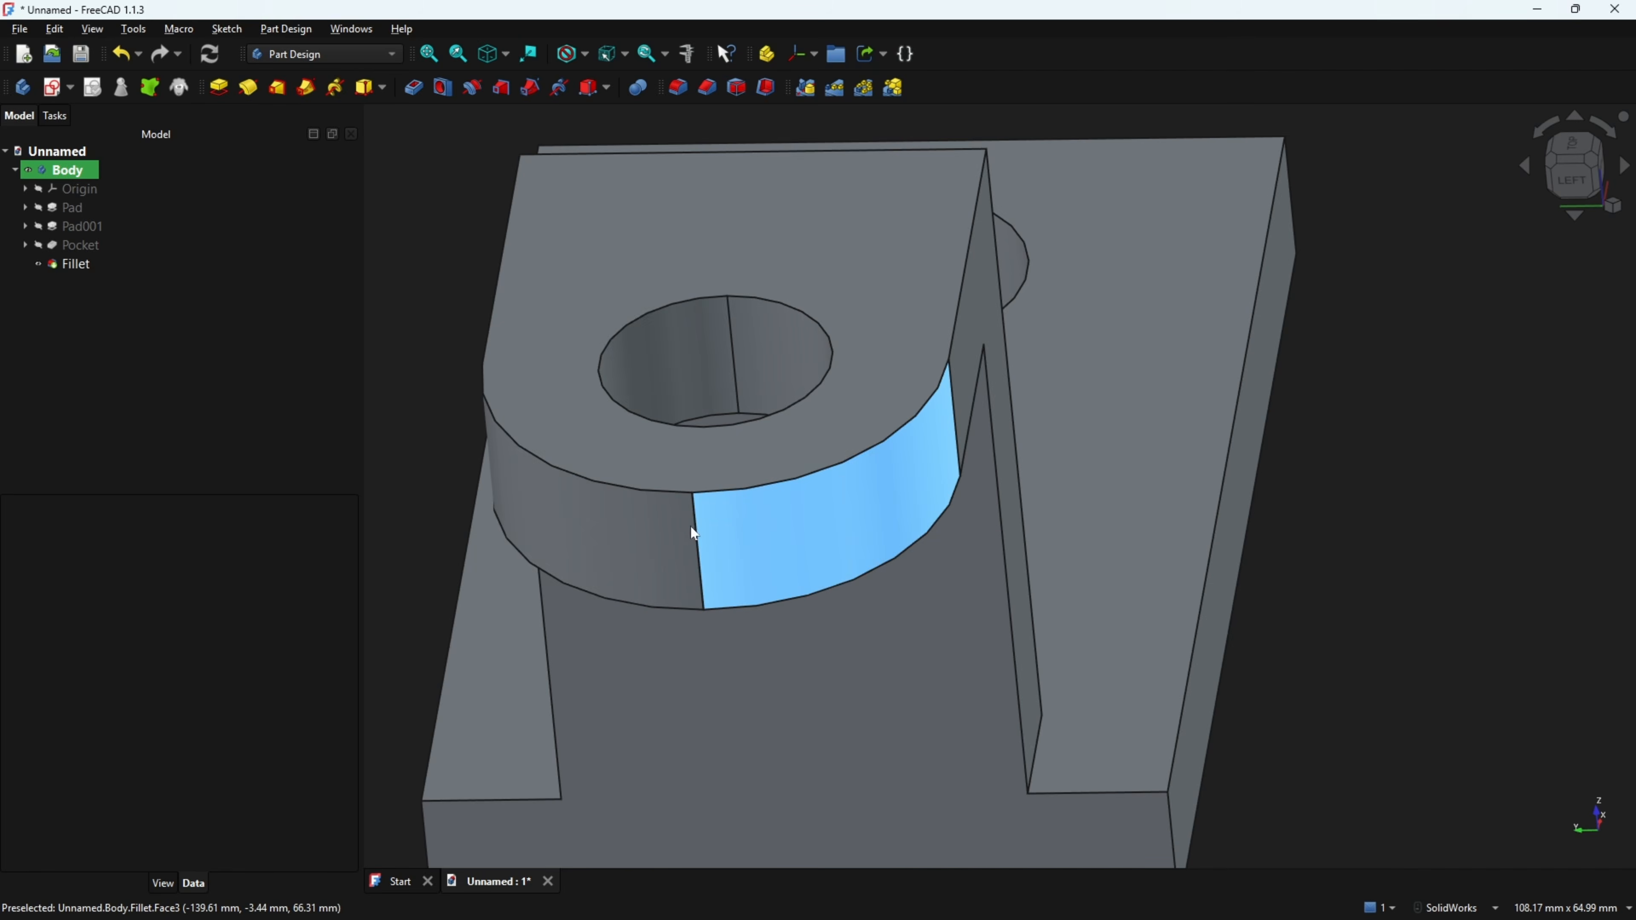
middle_click_drag(683, 527, 544, 486)
scroll(544, 487, "down", 3)
scroll(544, 486, "down", 2)
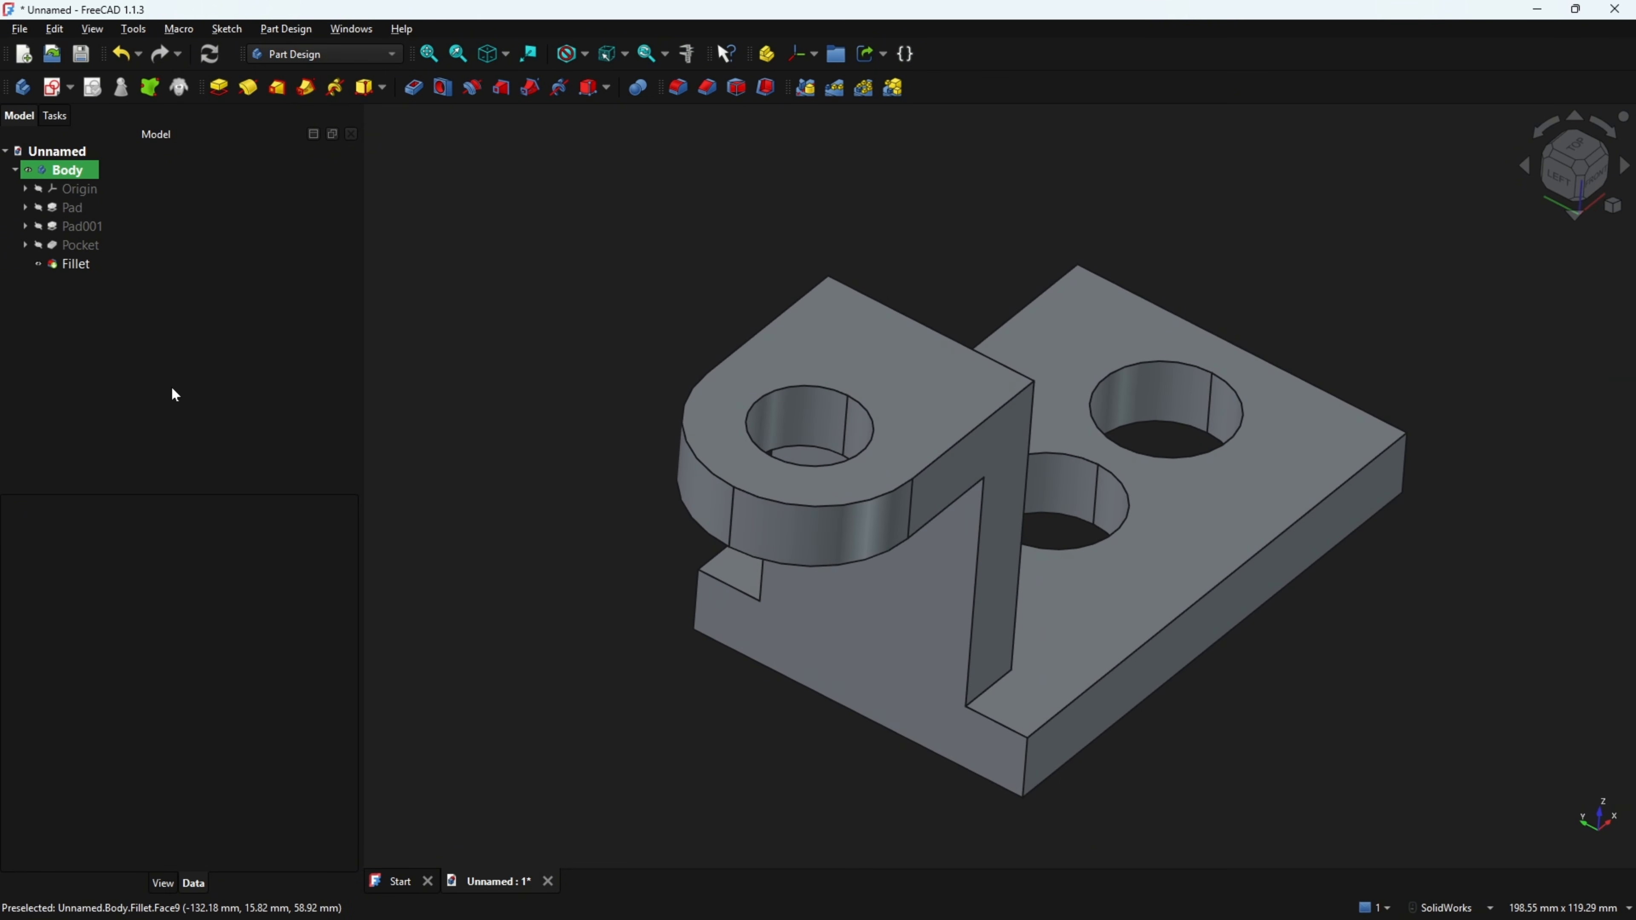
key("ctrl+z")
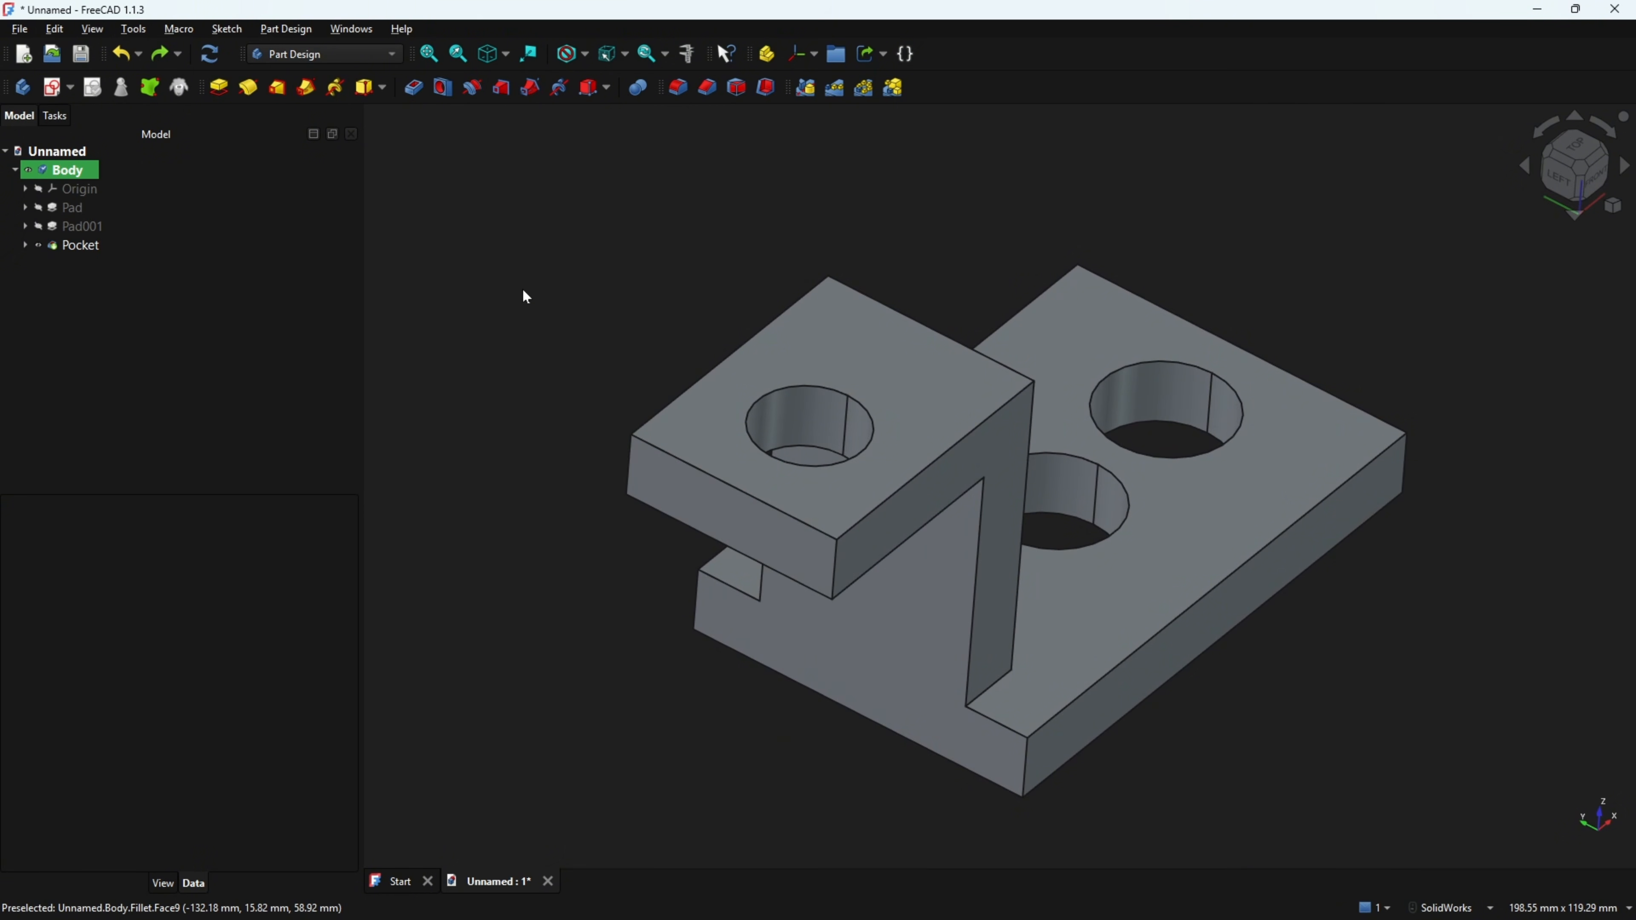
- Start a sketch on the upper arm's top face and project the hole's edge into it as construction geometry
middle_click_drag(522, 293, 674, 313)
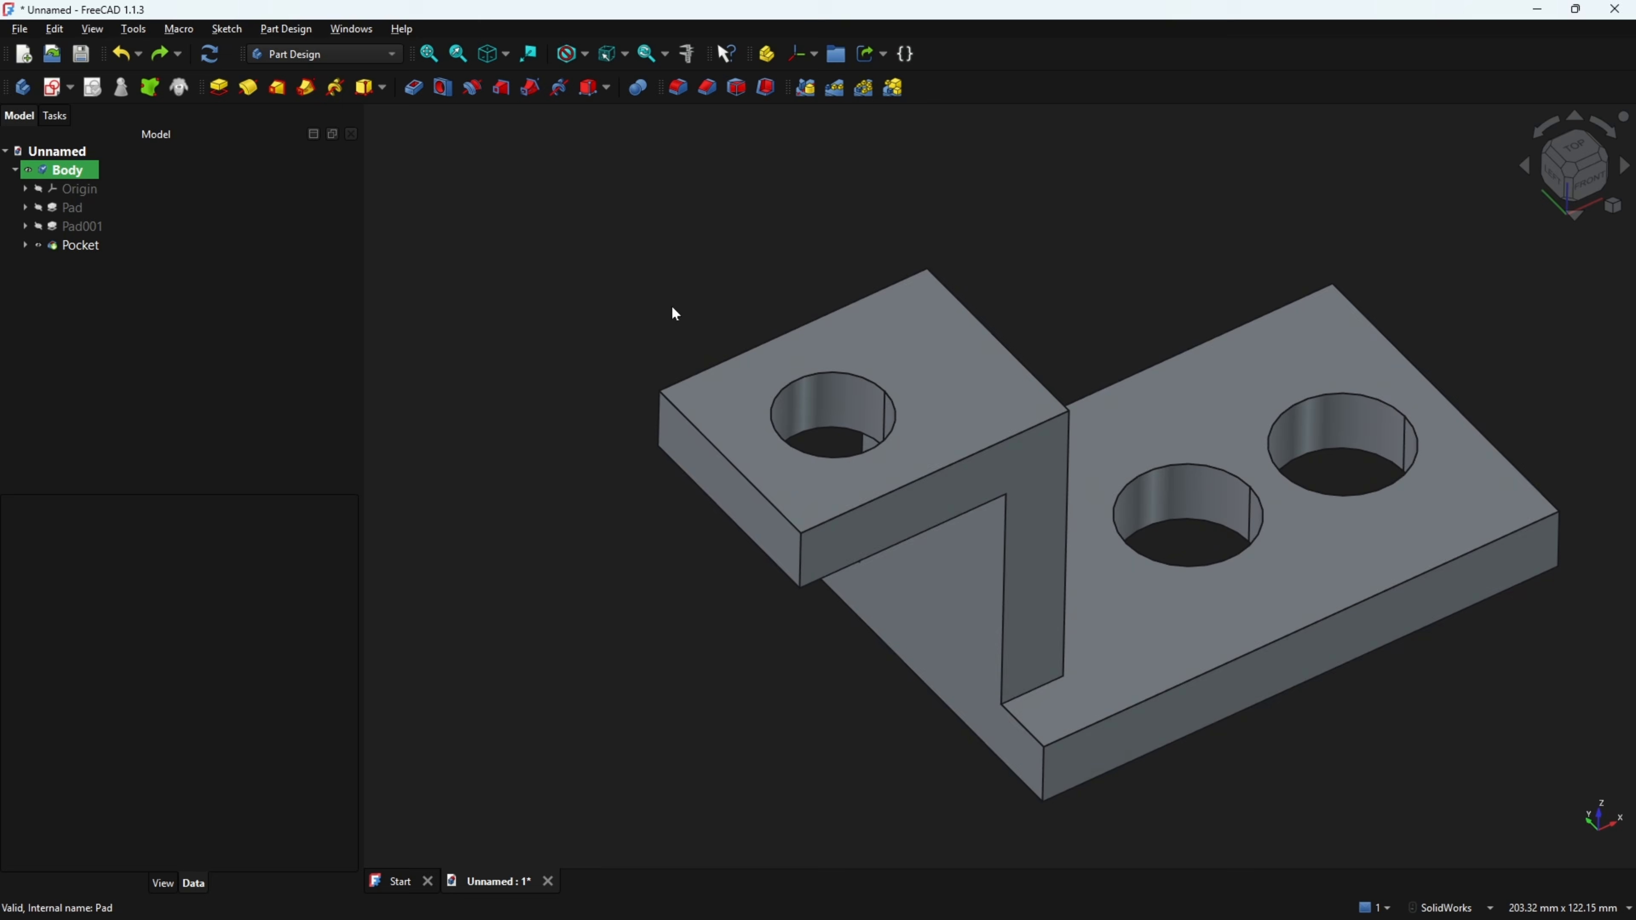
left_click(736, 391)
left_click(51, 87)
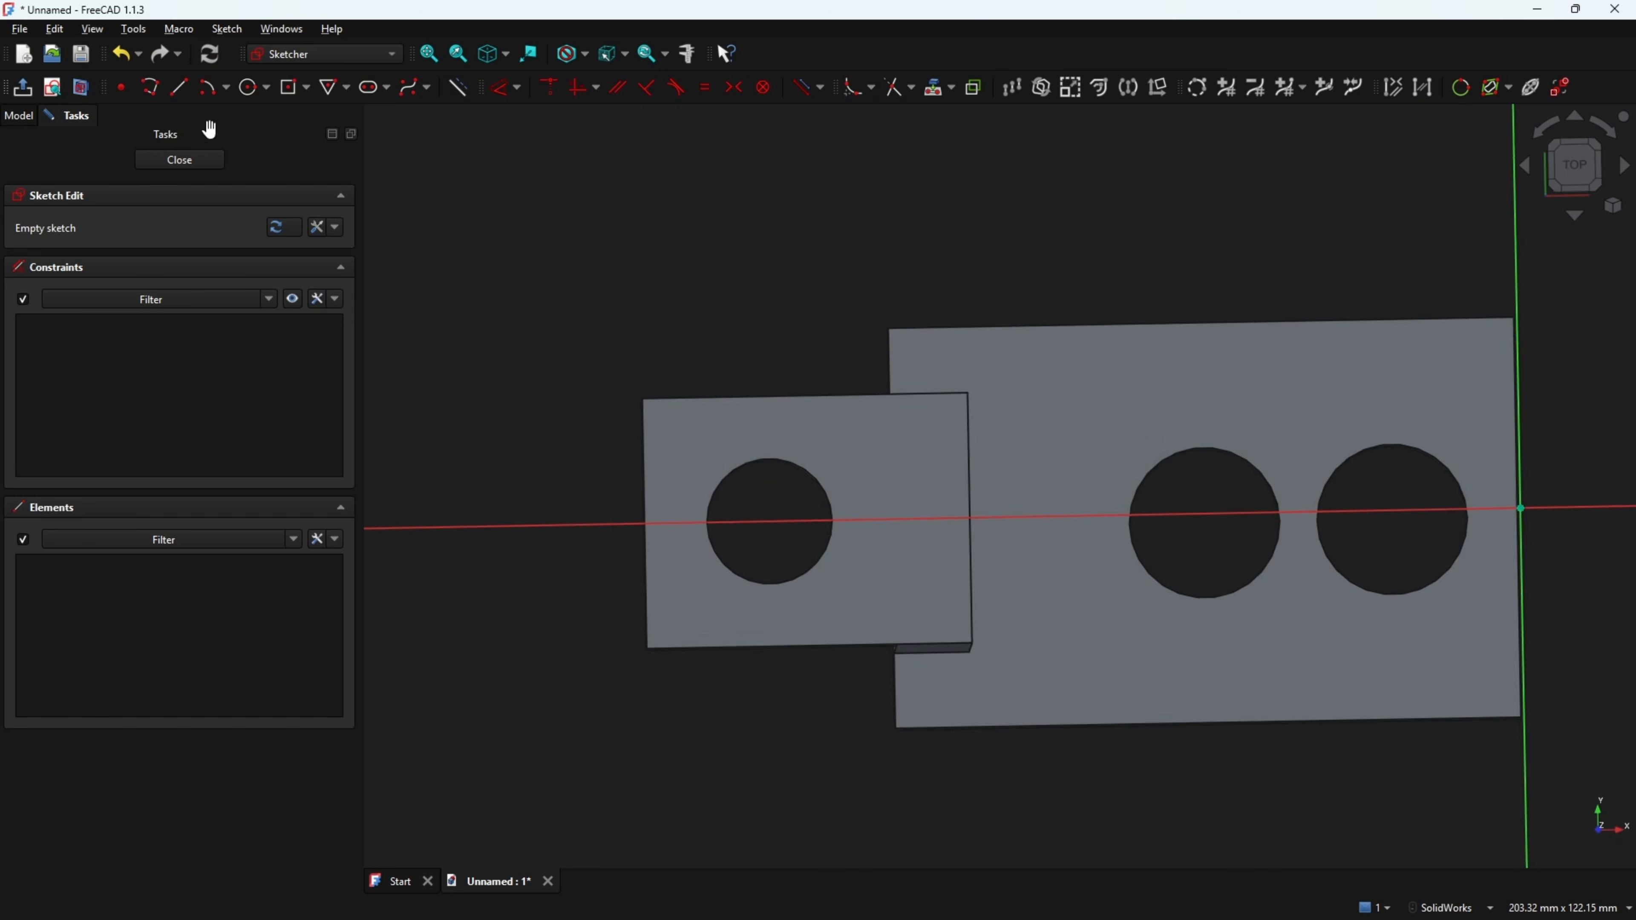
left_click(934, 88)
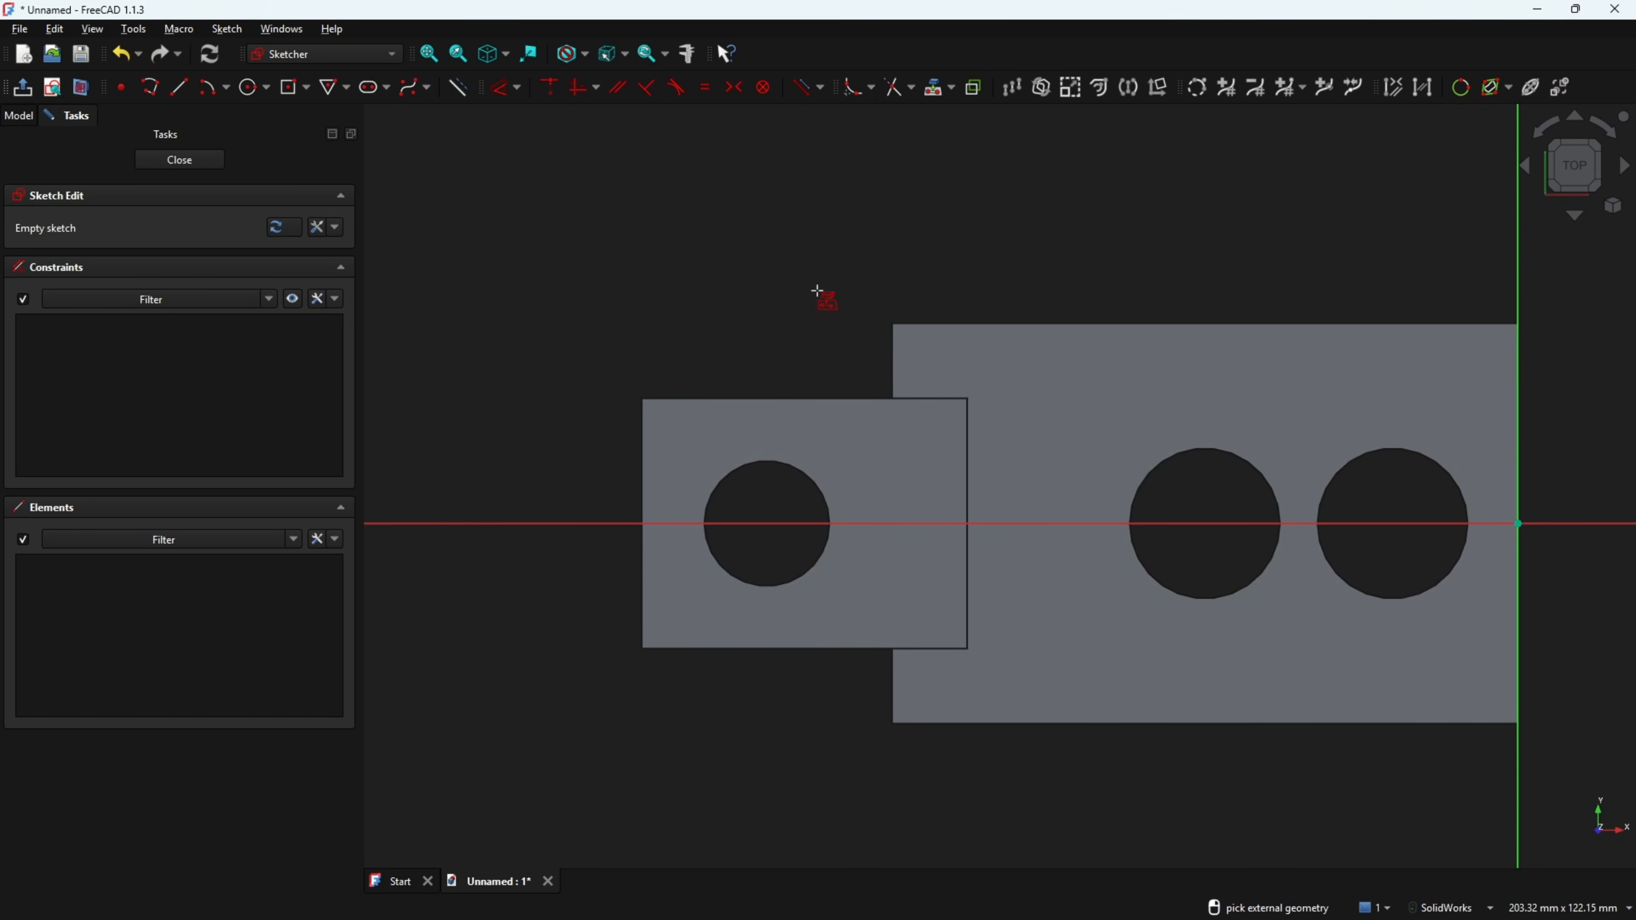
left_click(784, 463)
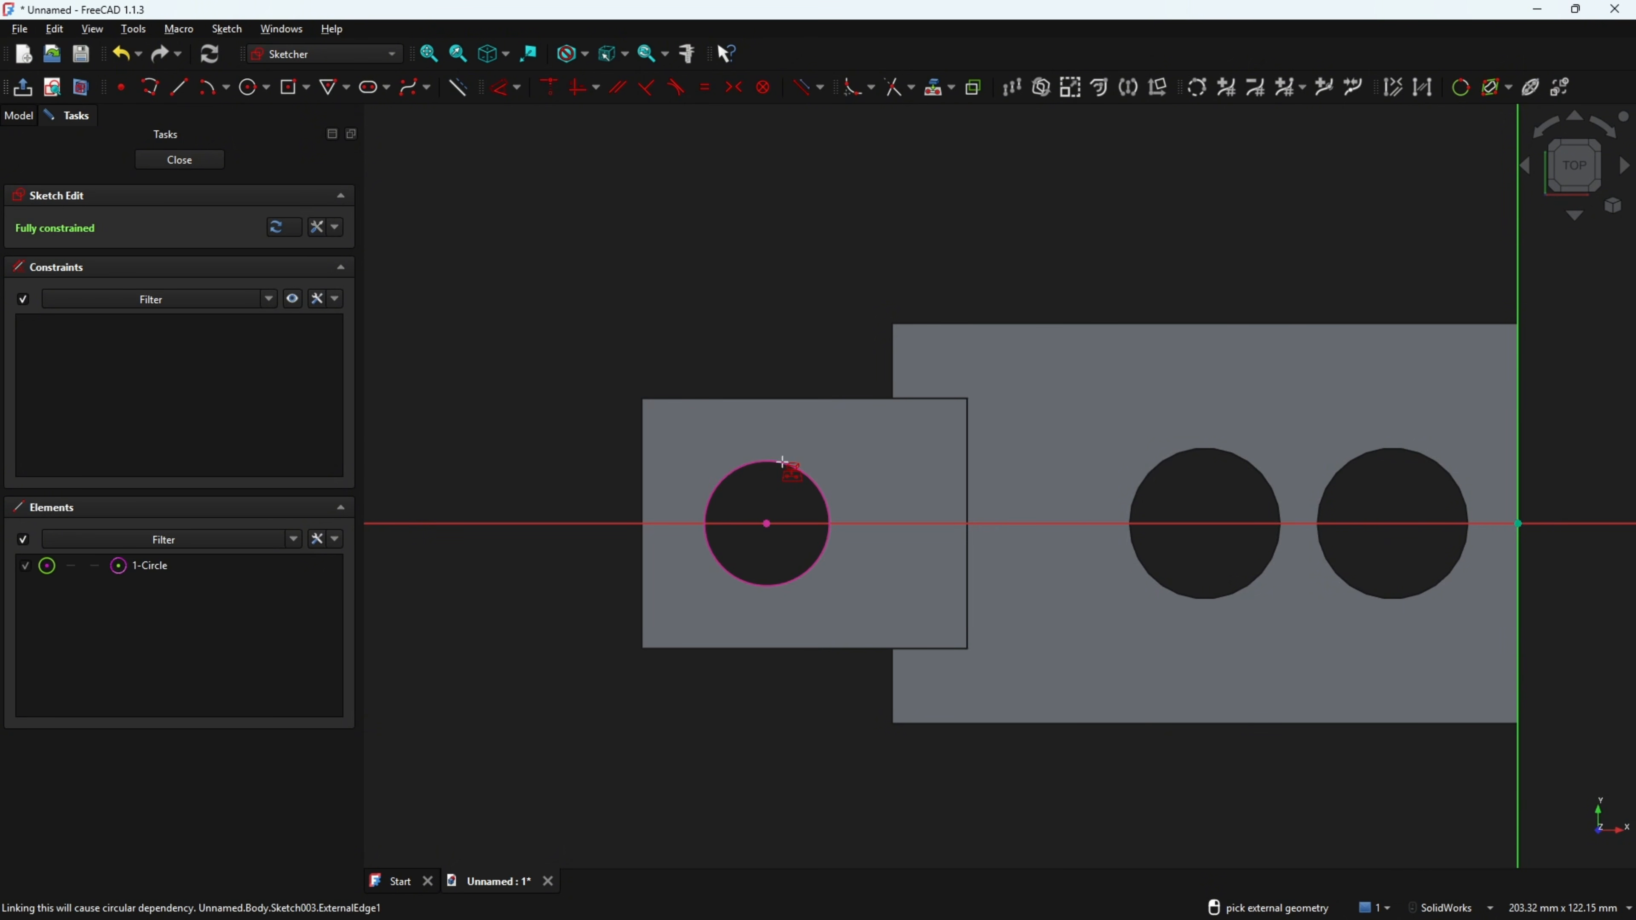
right_click(777, 470)
left_click(776, 468)
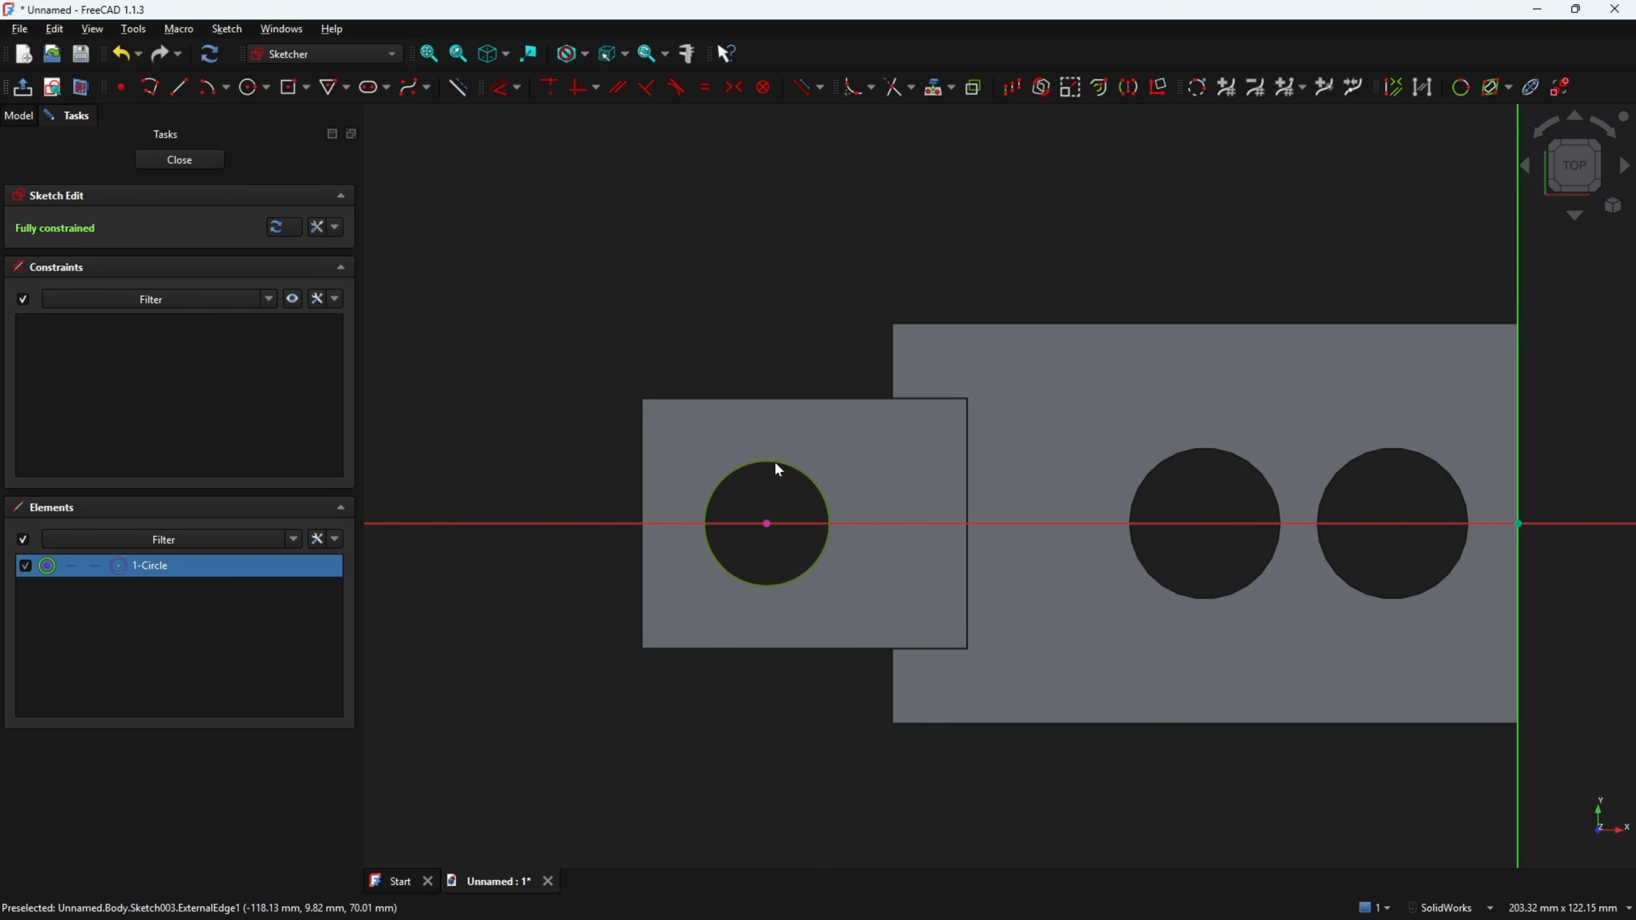
left_click(458, 88)
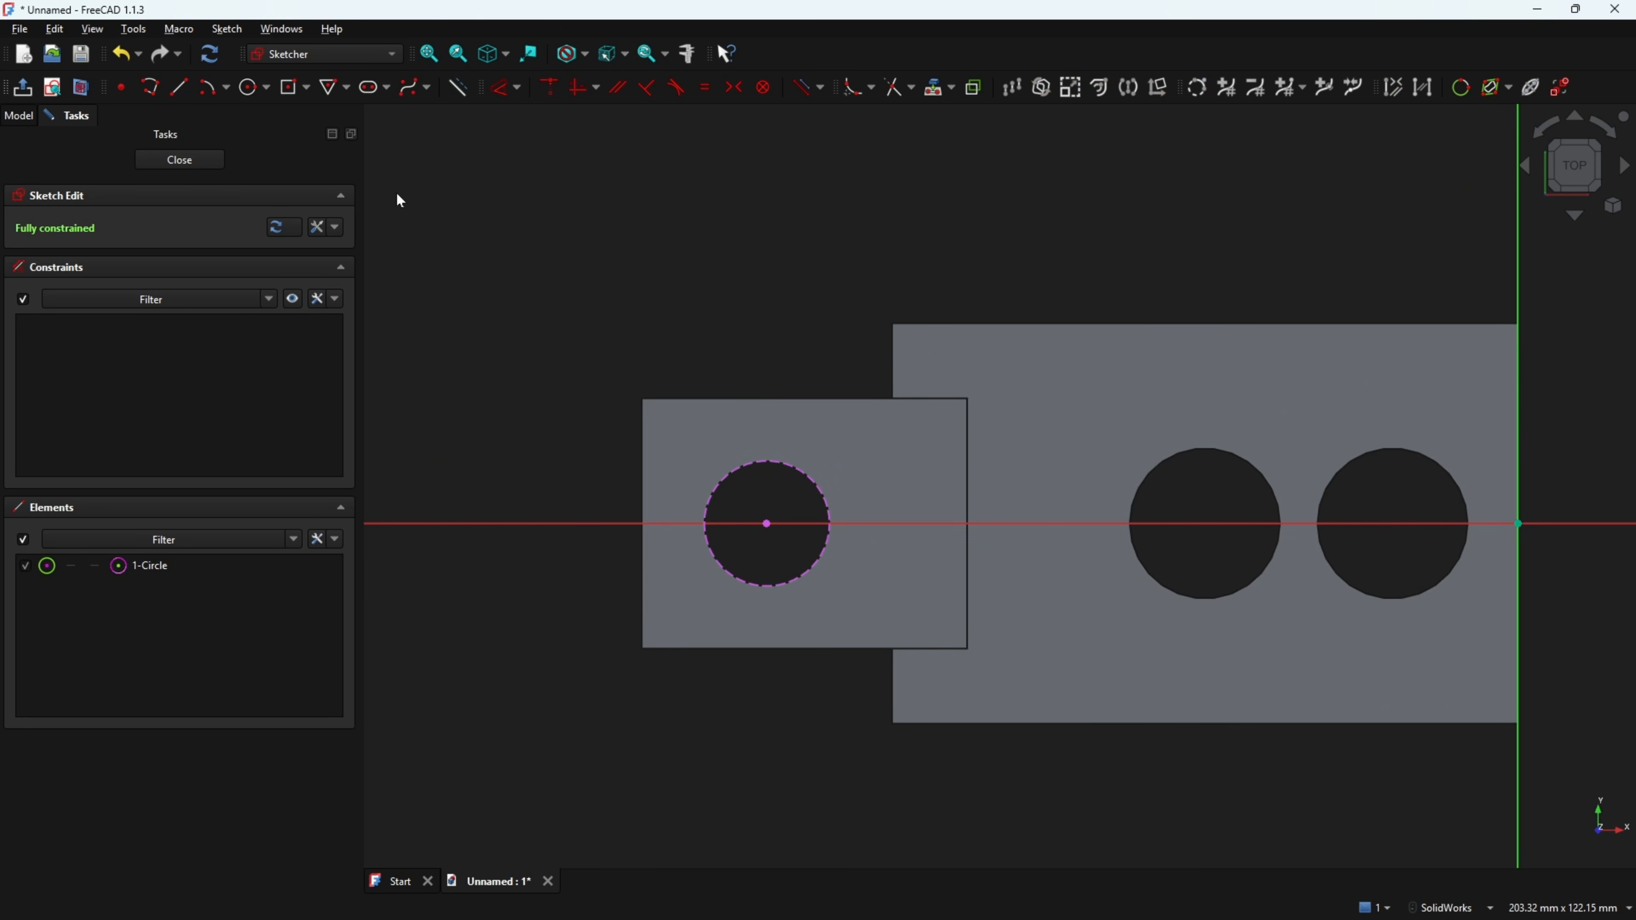
- Strike through the R20 dimension on the PDF drawing and sketch a 20 mm radius half-circle arc around the arm's end, centred on the hole
left_click(222, 93)
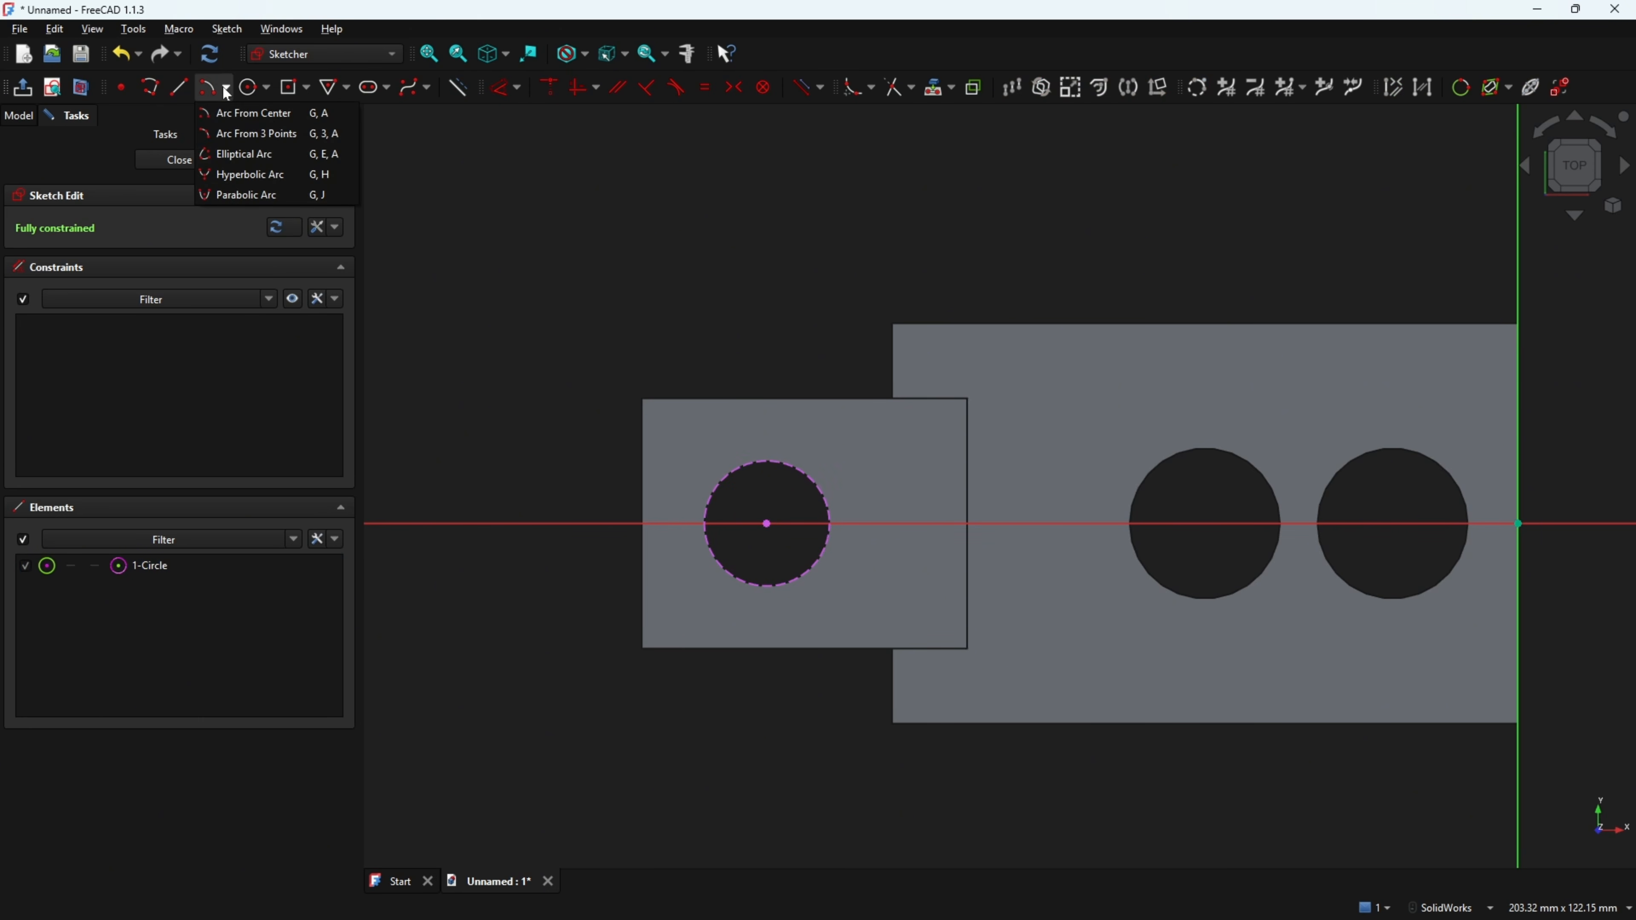
left_click(228, 113)
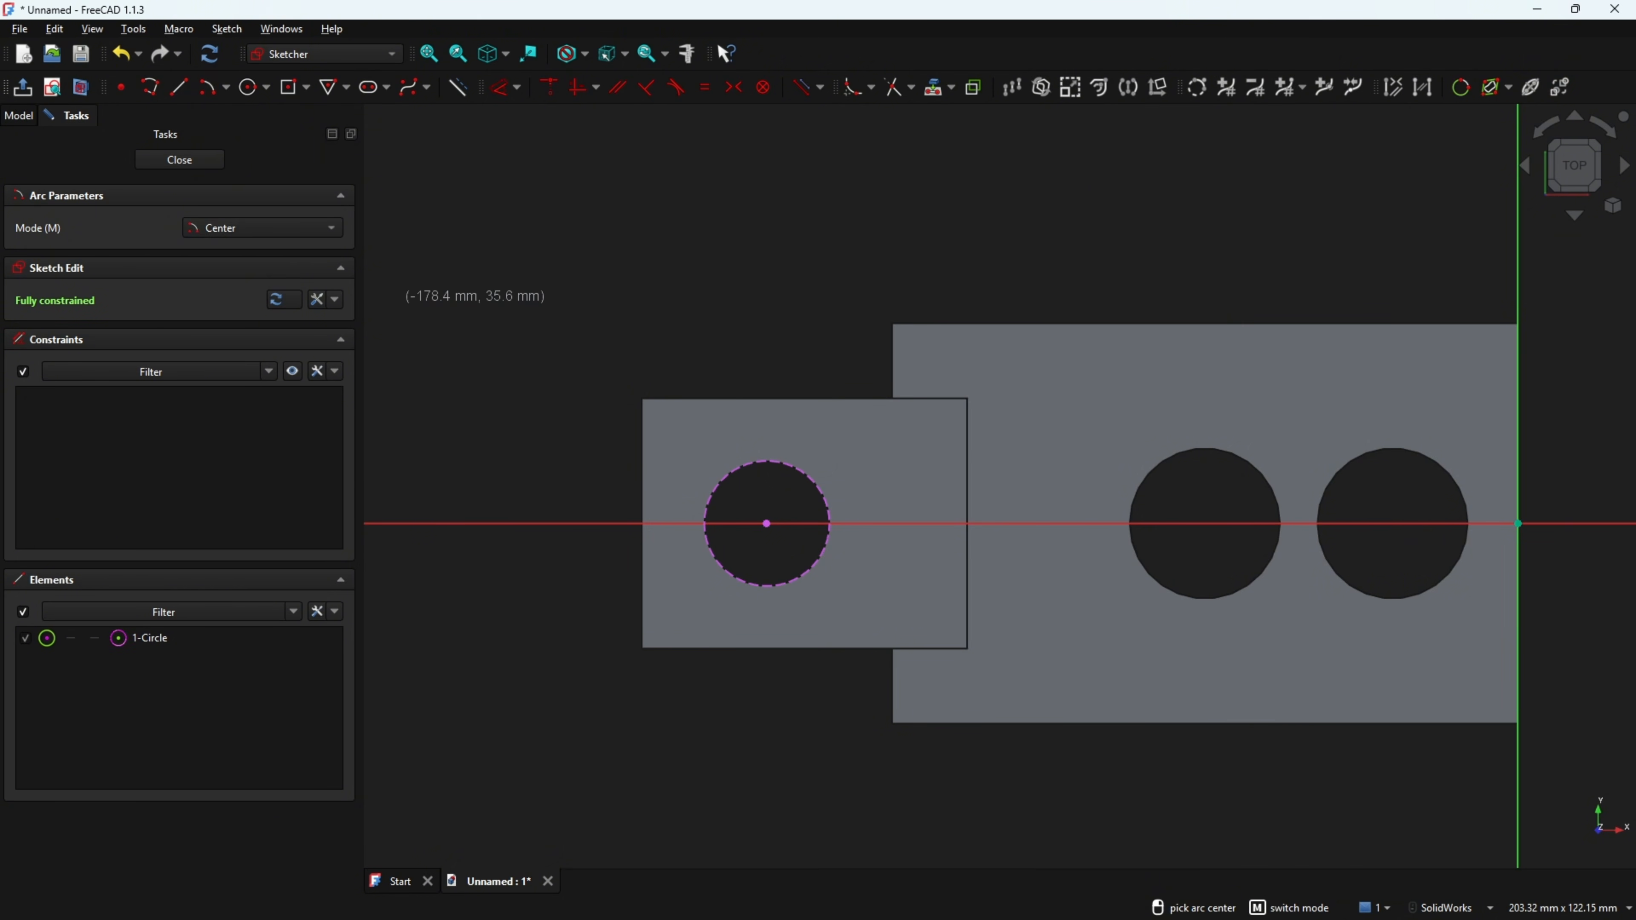
key("alt+Tab")
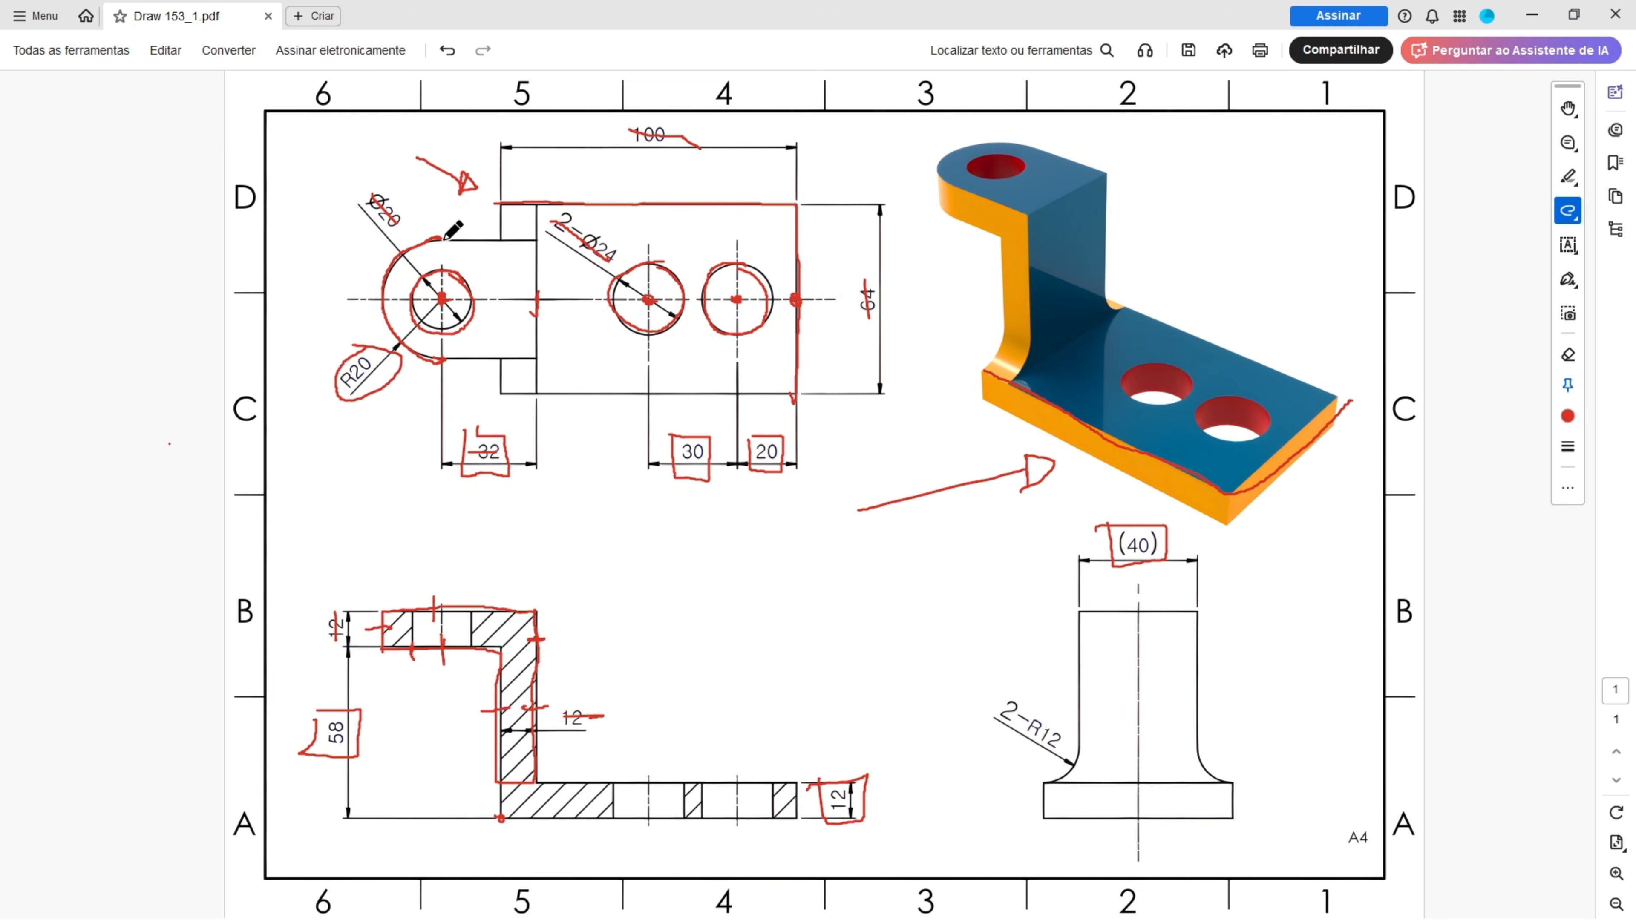
left_click_drag(371, 356, 342, 381)
key("alt+Tab")
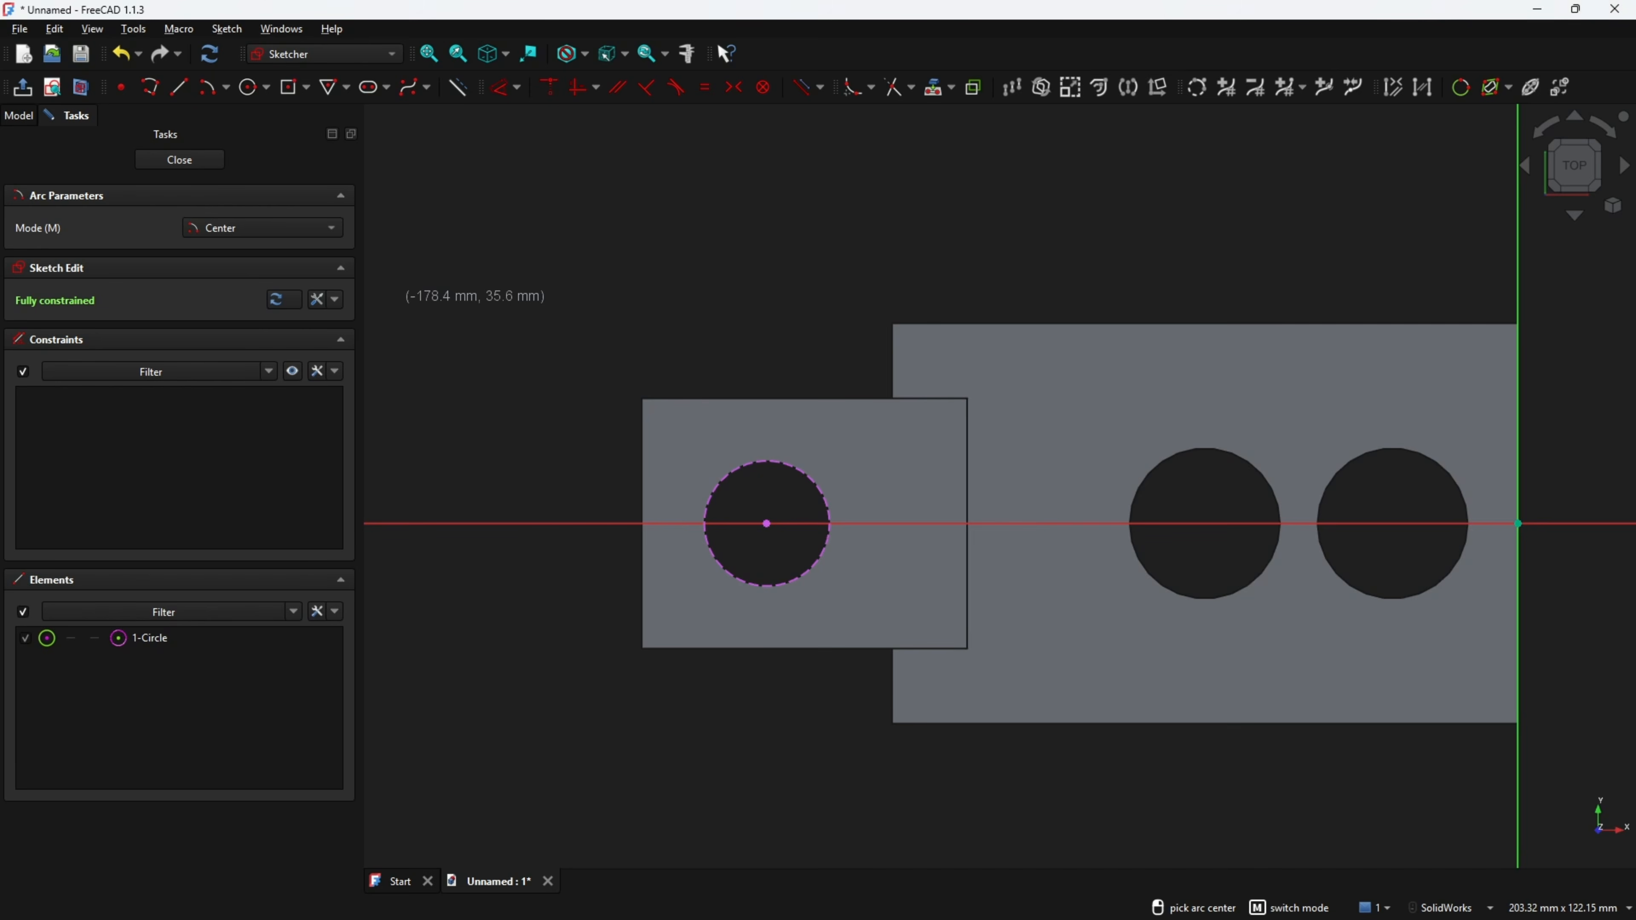
left_click(767, 523)
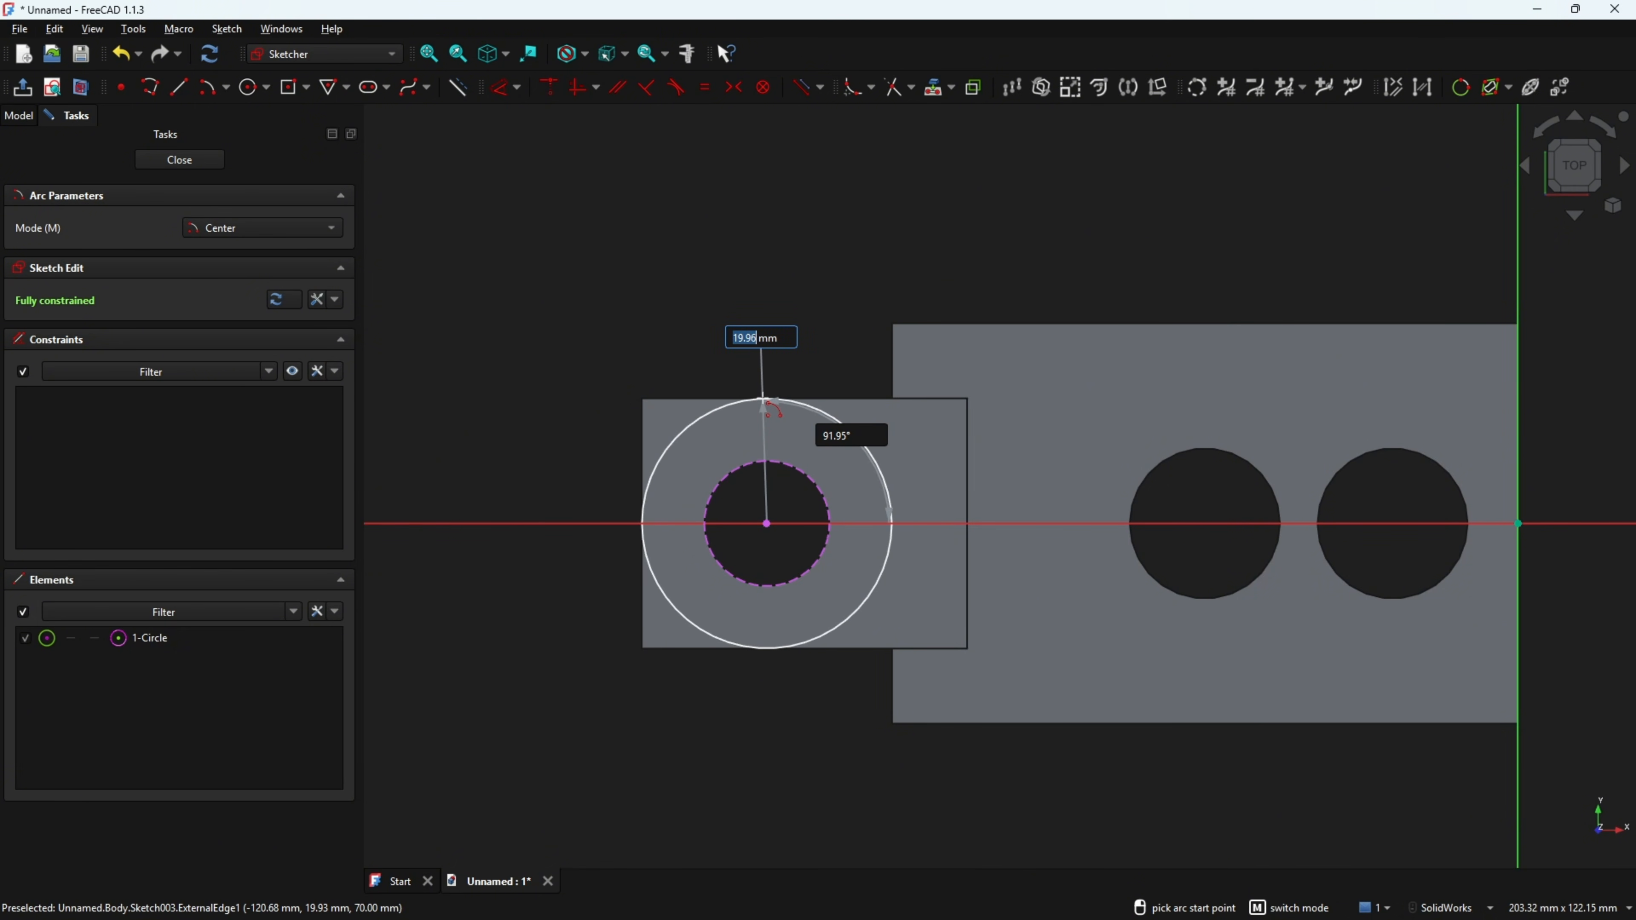
type("20")
left_click(764, 407)
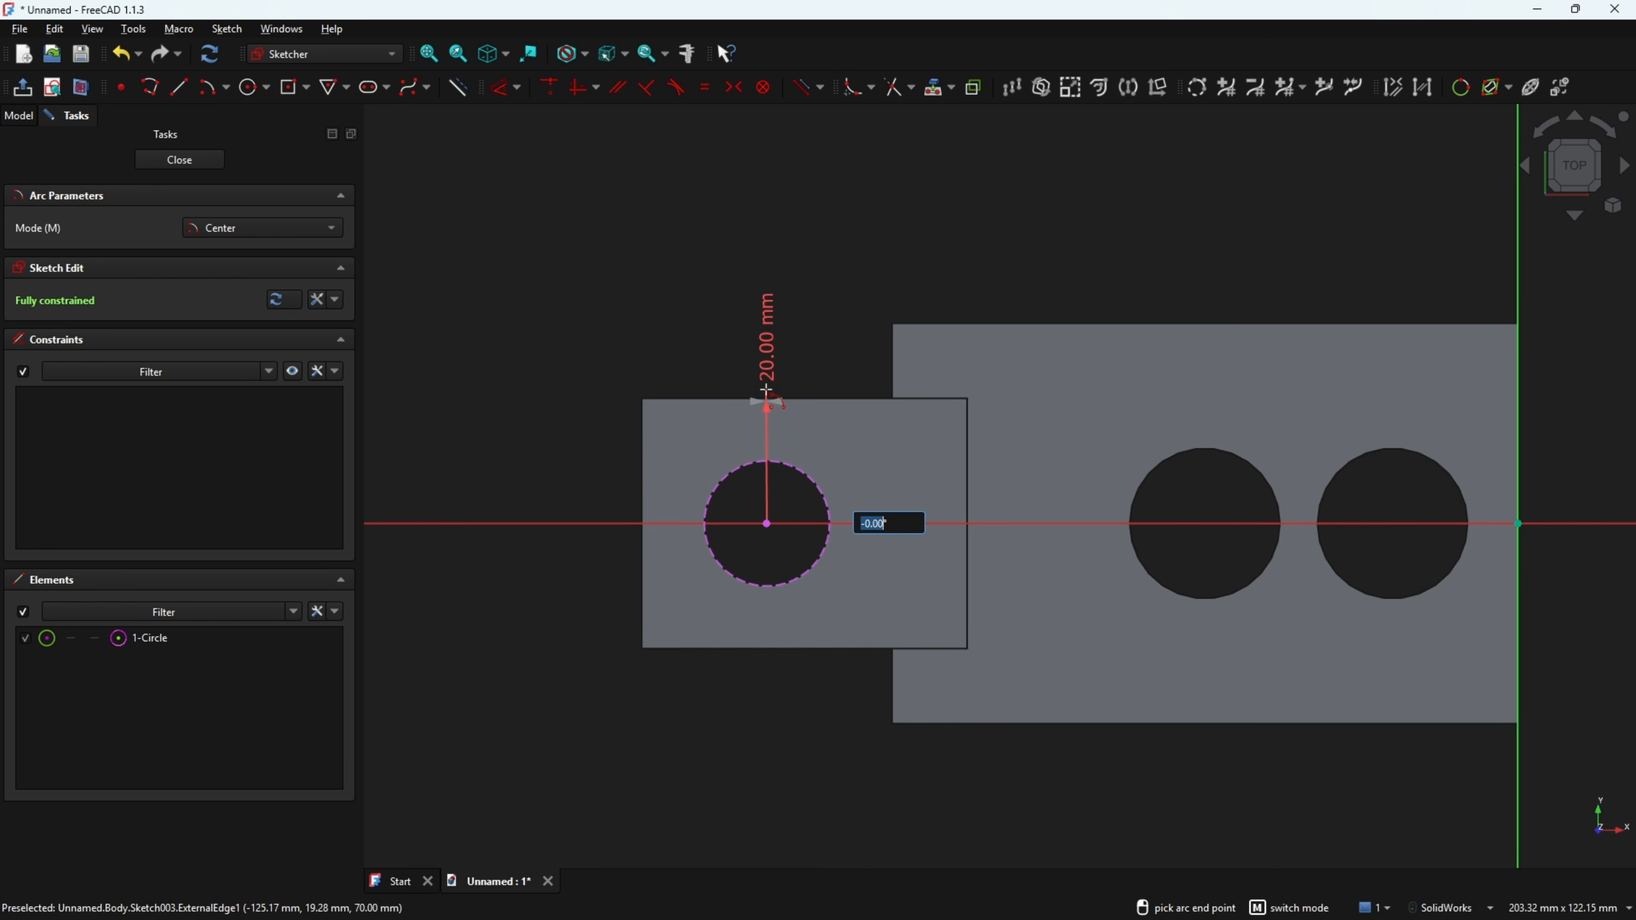
left_click(766, 659)
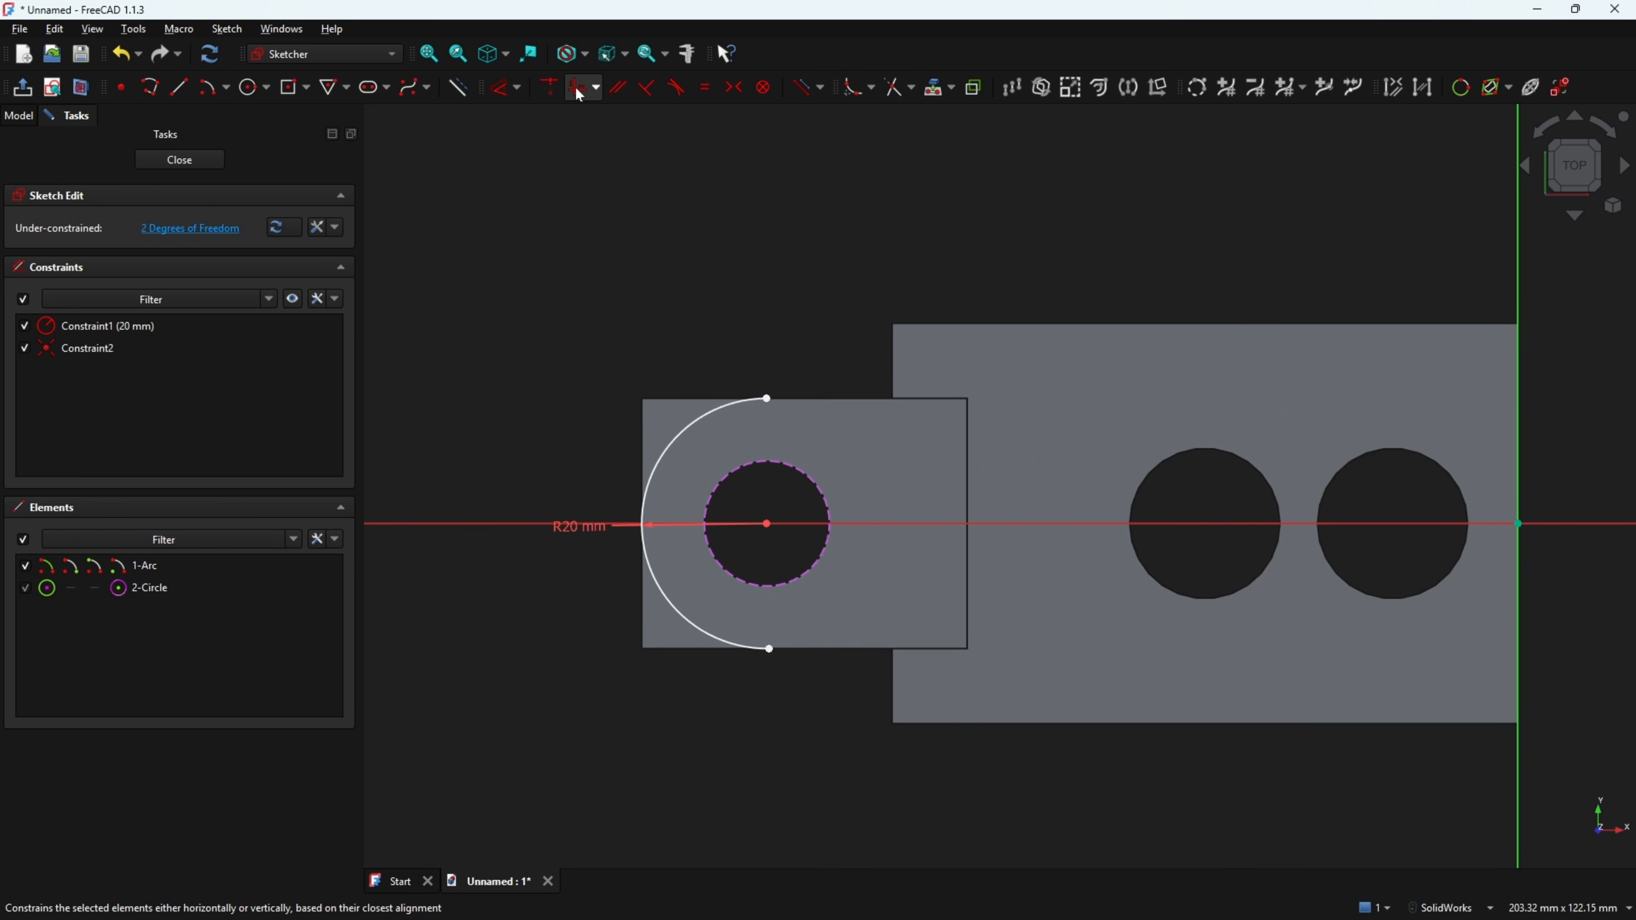
- Constrain both endpoints of the arc to be vertically aligned with its centre
left_click(586, 105)
left_click(766, 399)
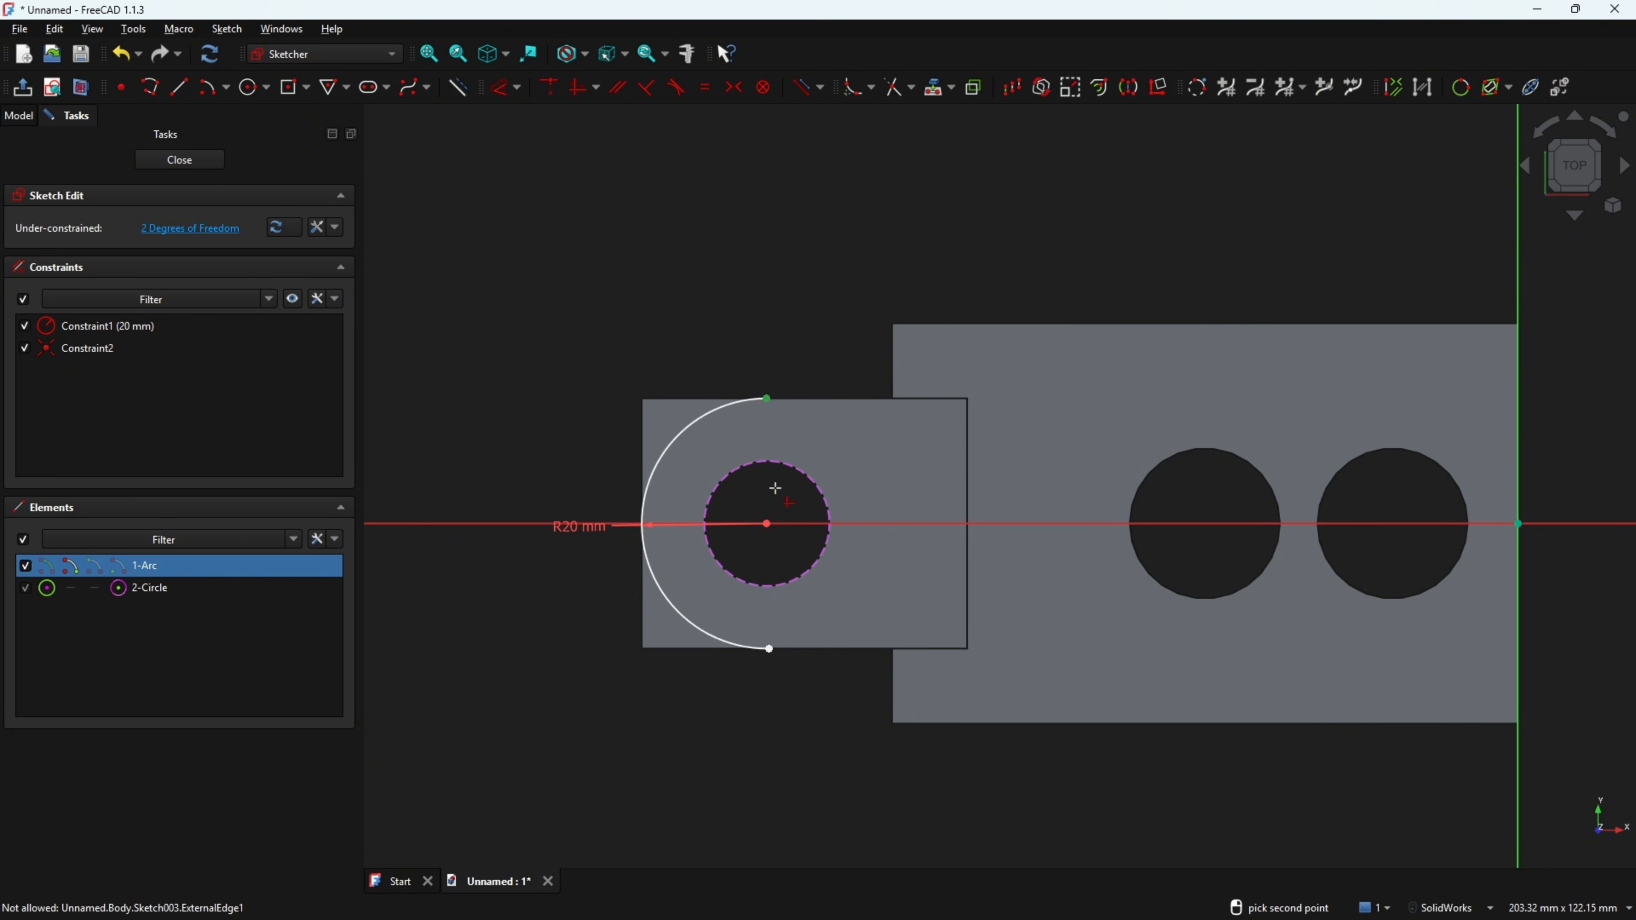
left_click(766, 524)
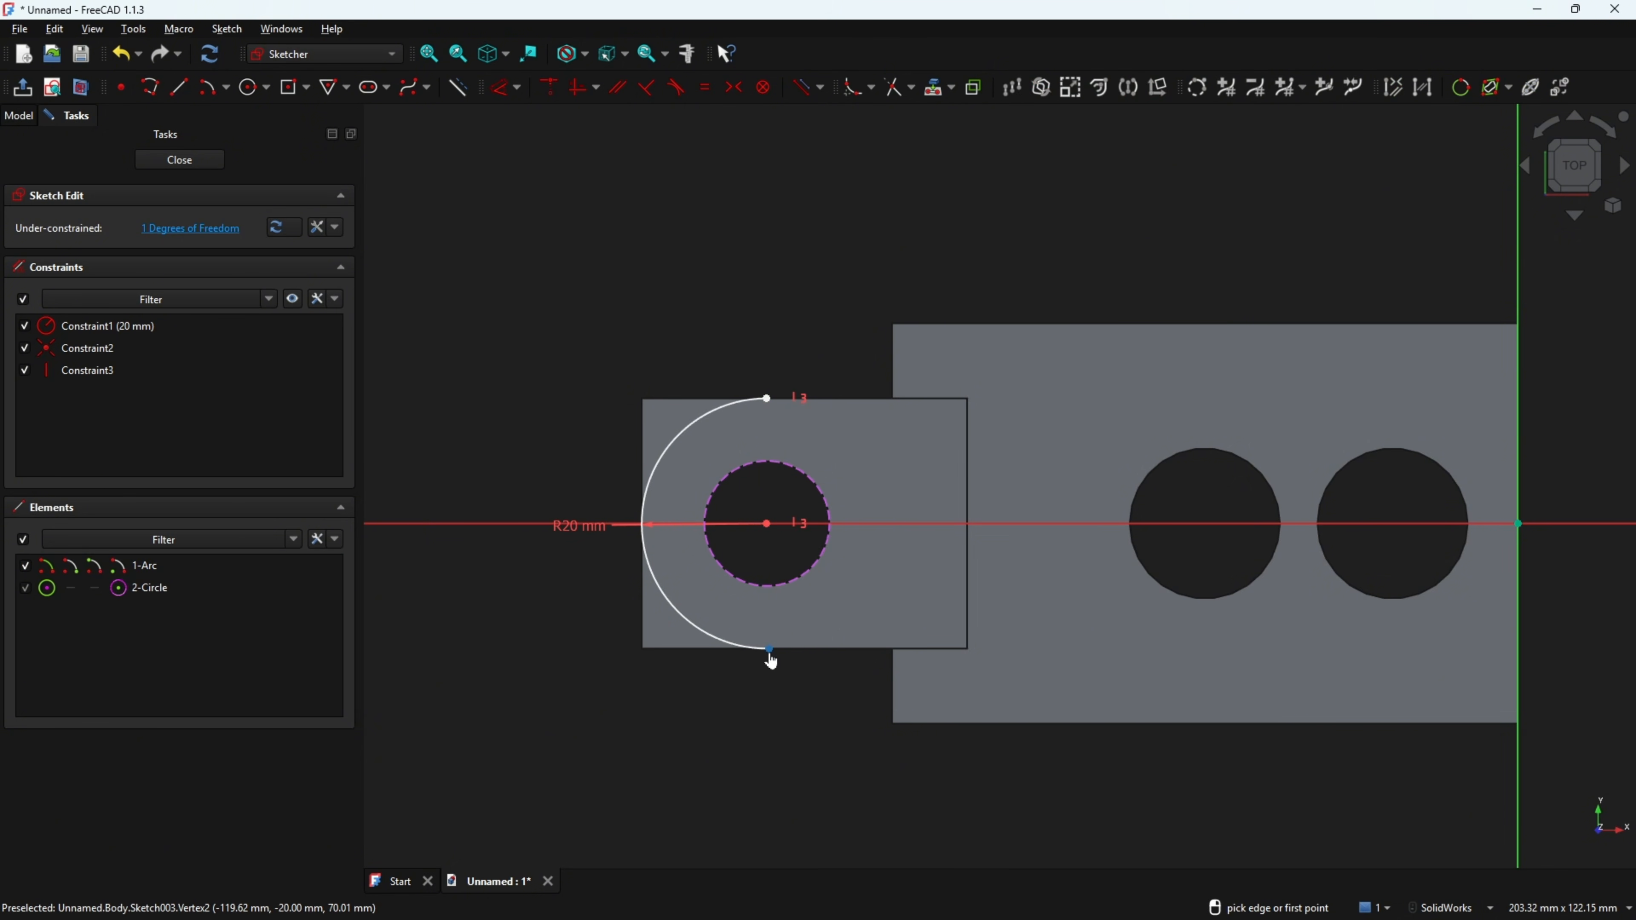
left_click(769, 649)
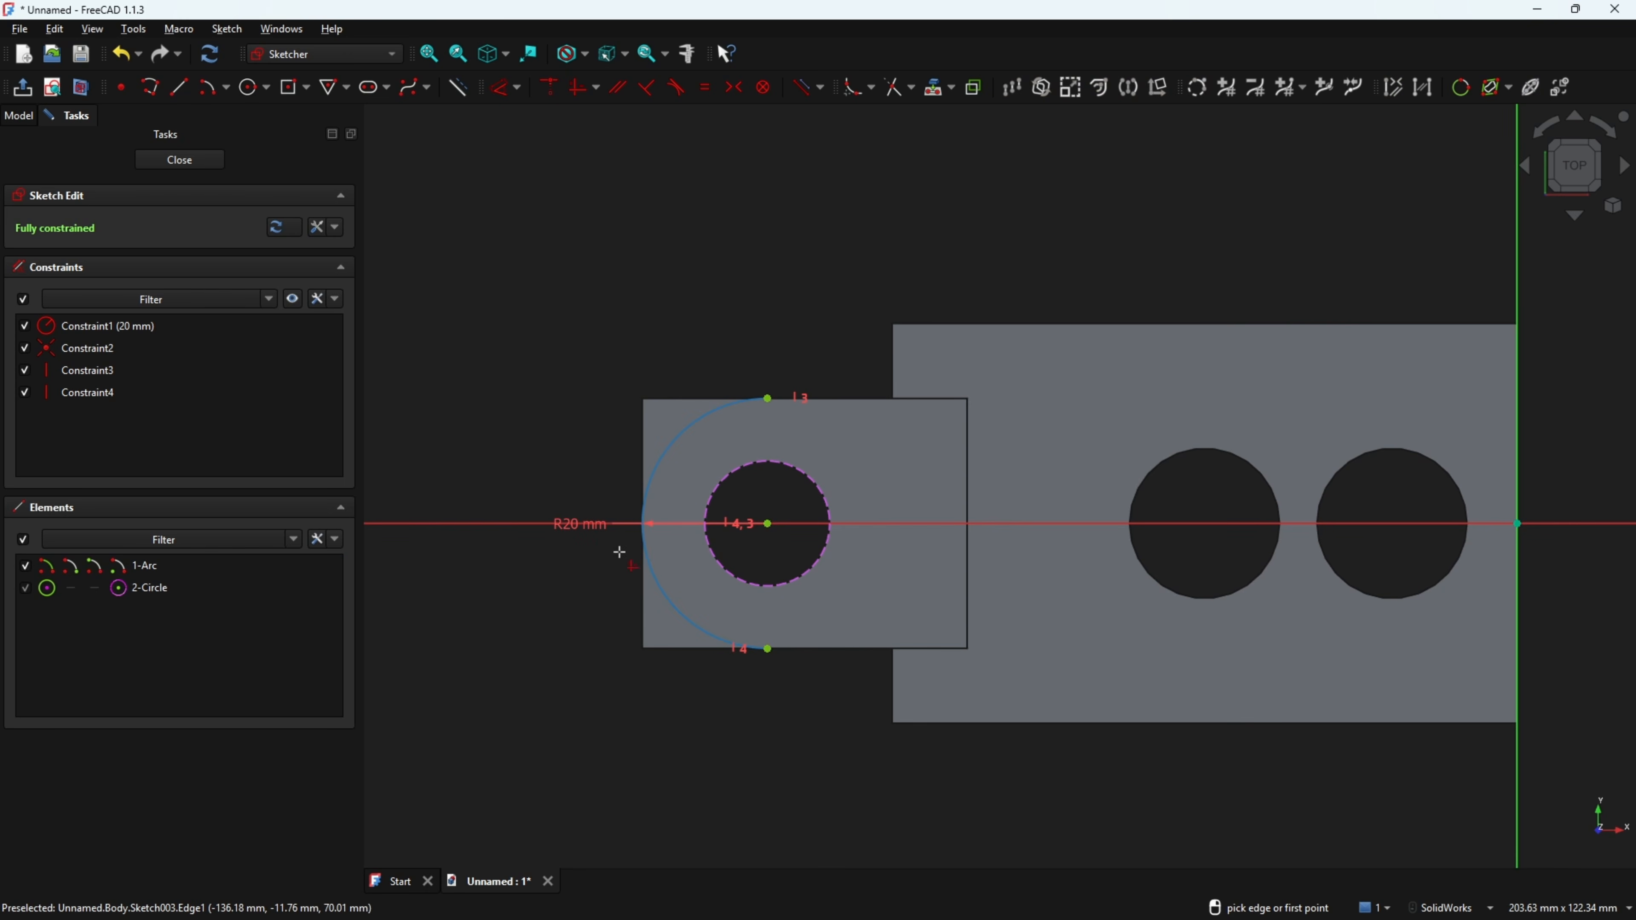
- Draw a 10 mm vertical line outward from the arc's upper endpoint
left_click(180, 87)
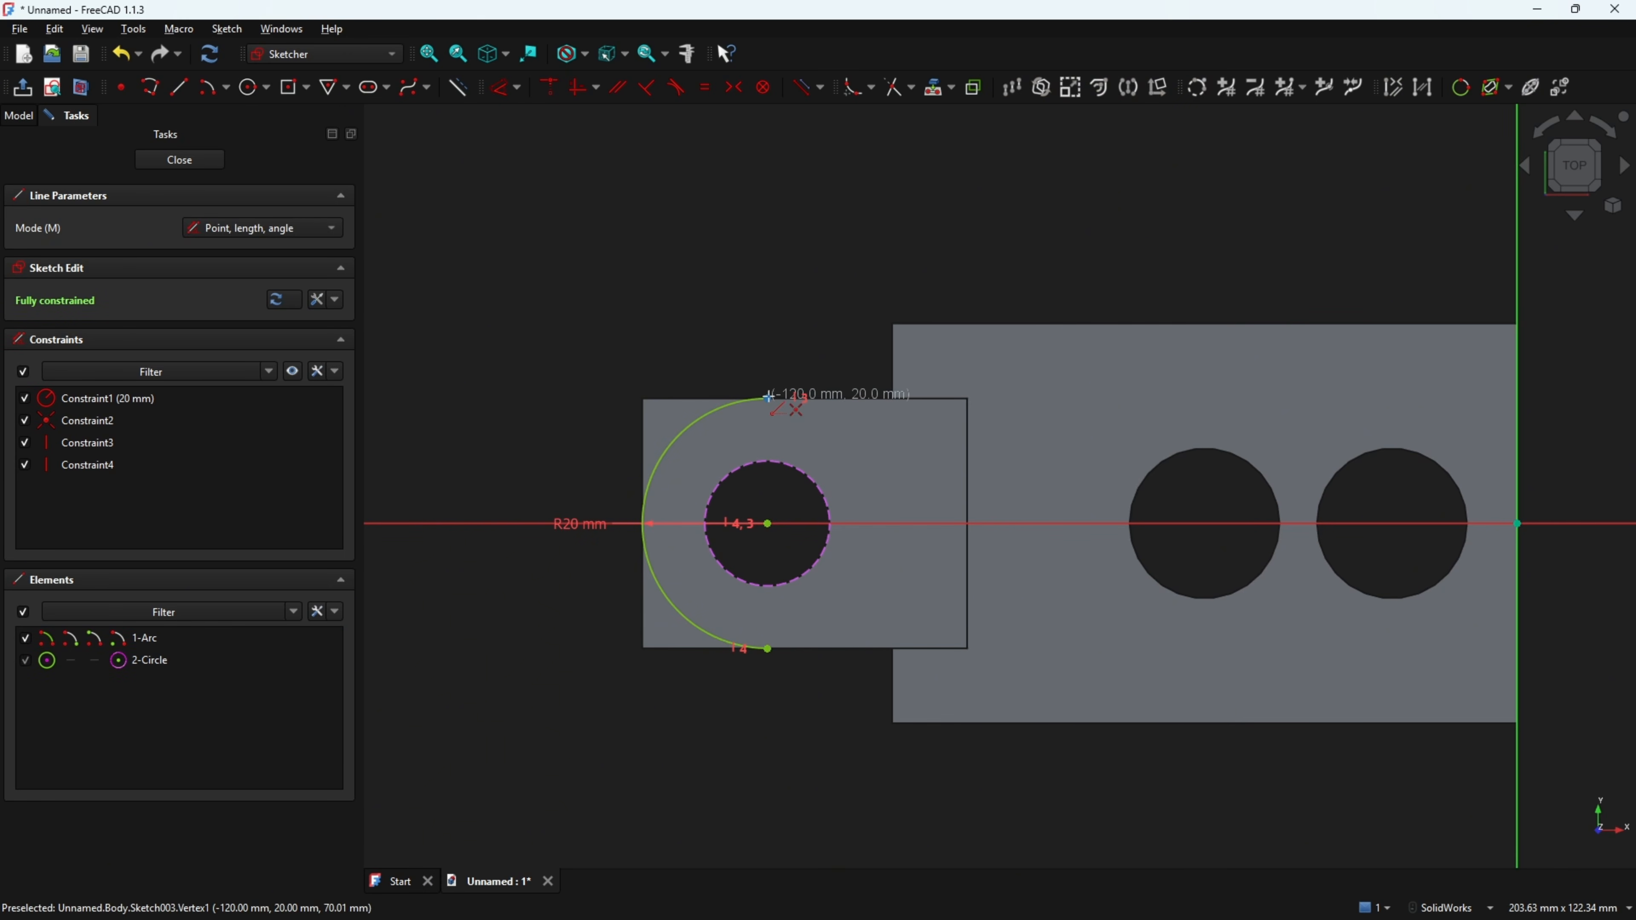
left_click(767, 399)
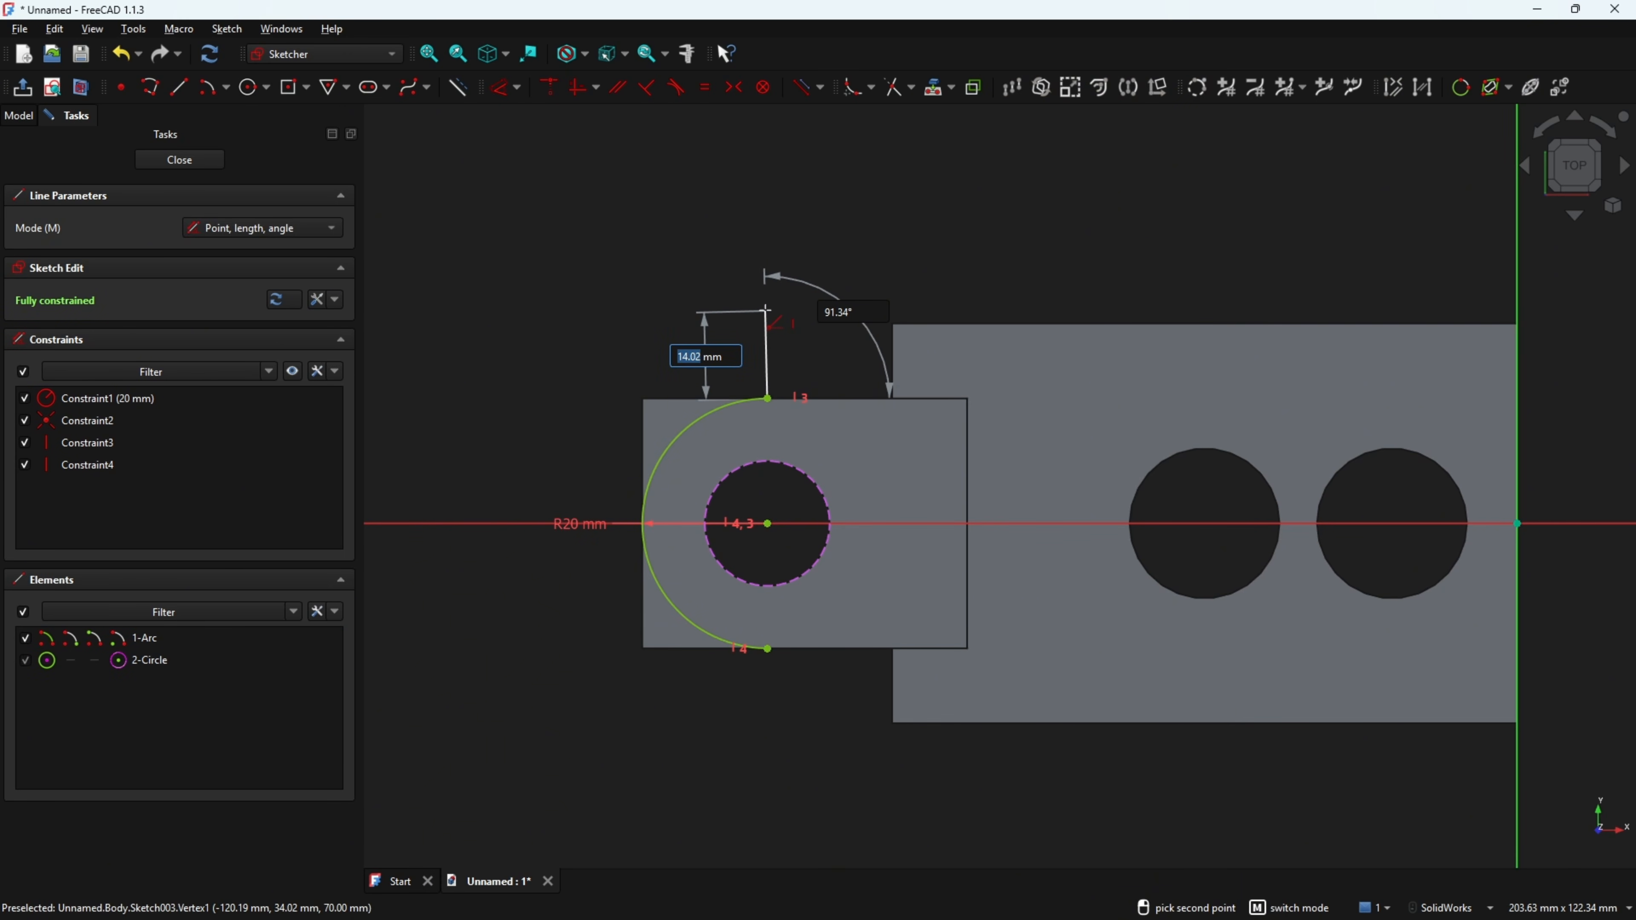
type("10")
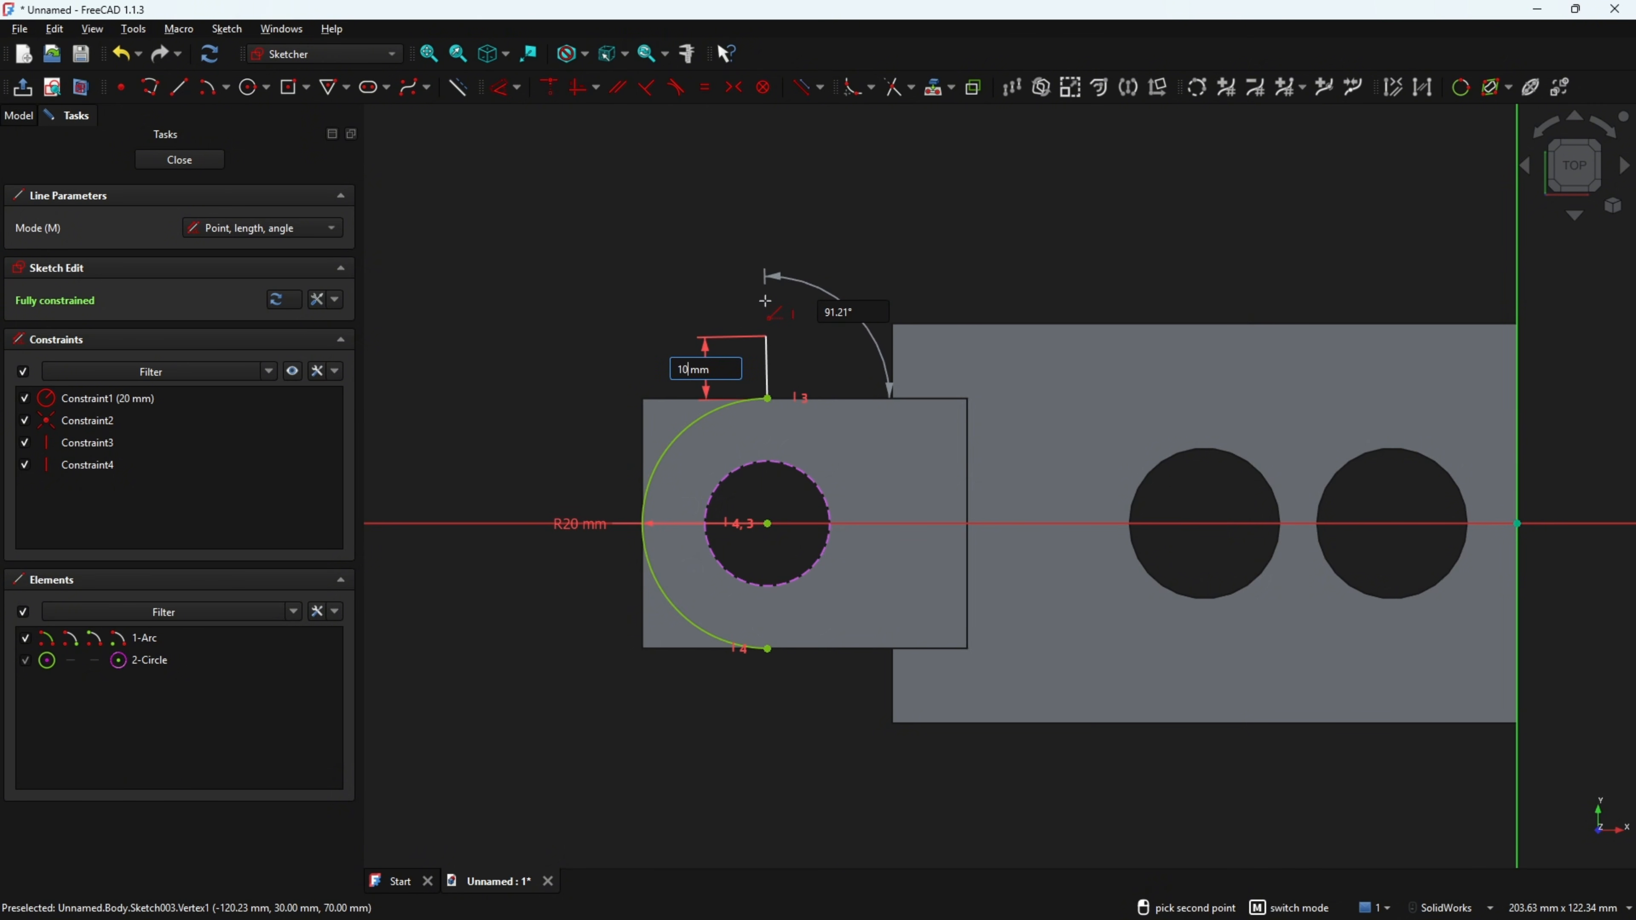
left_click(765, 301)
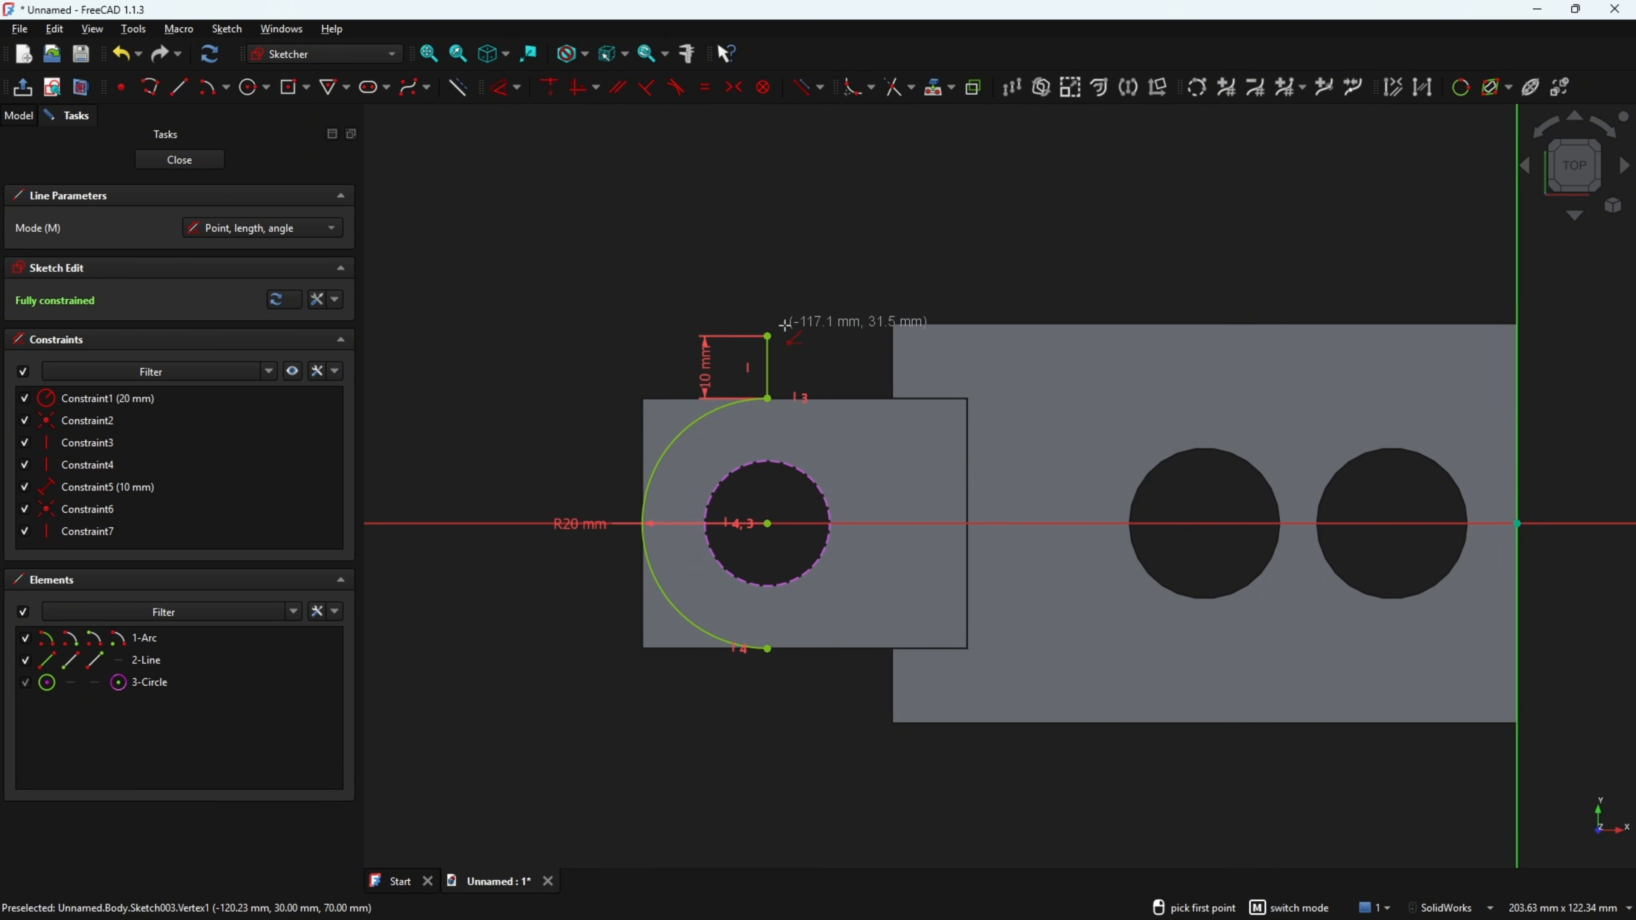
- Close the profile with a polyline from the line's free end around the arm's end, about 32 mm wide, to the arc's lower endpoint
left_click(150, 87)
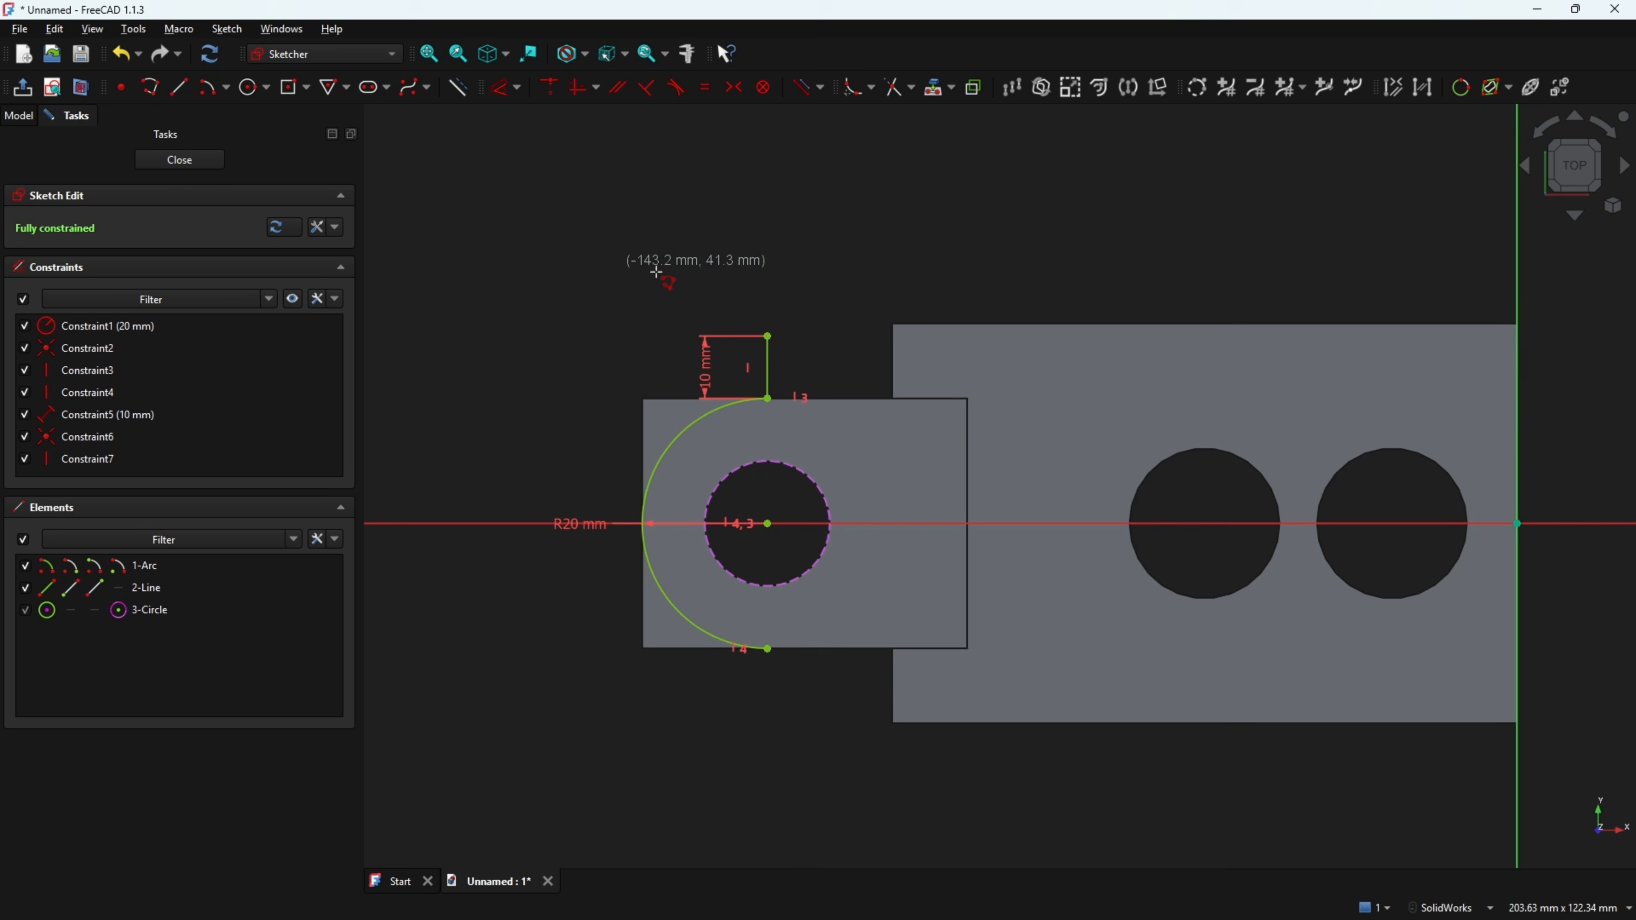
left_click(767, 336)
left_click(570, 336)
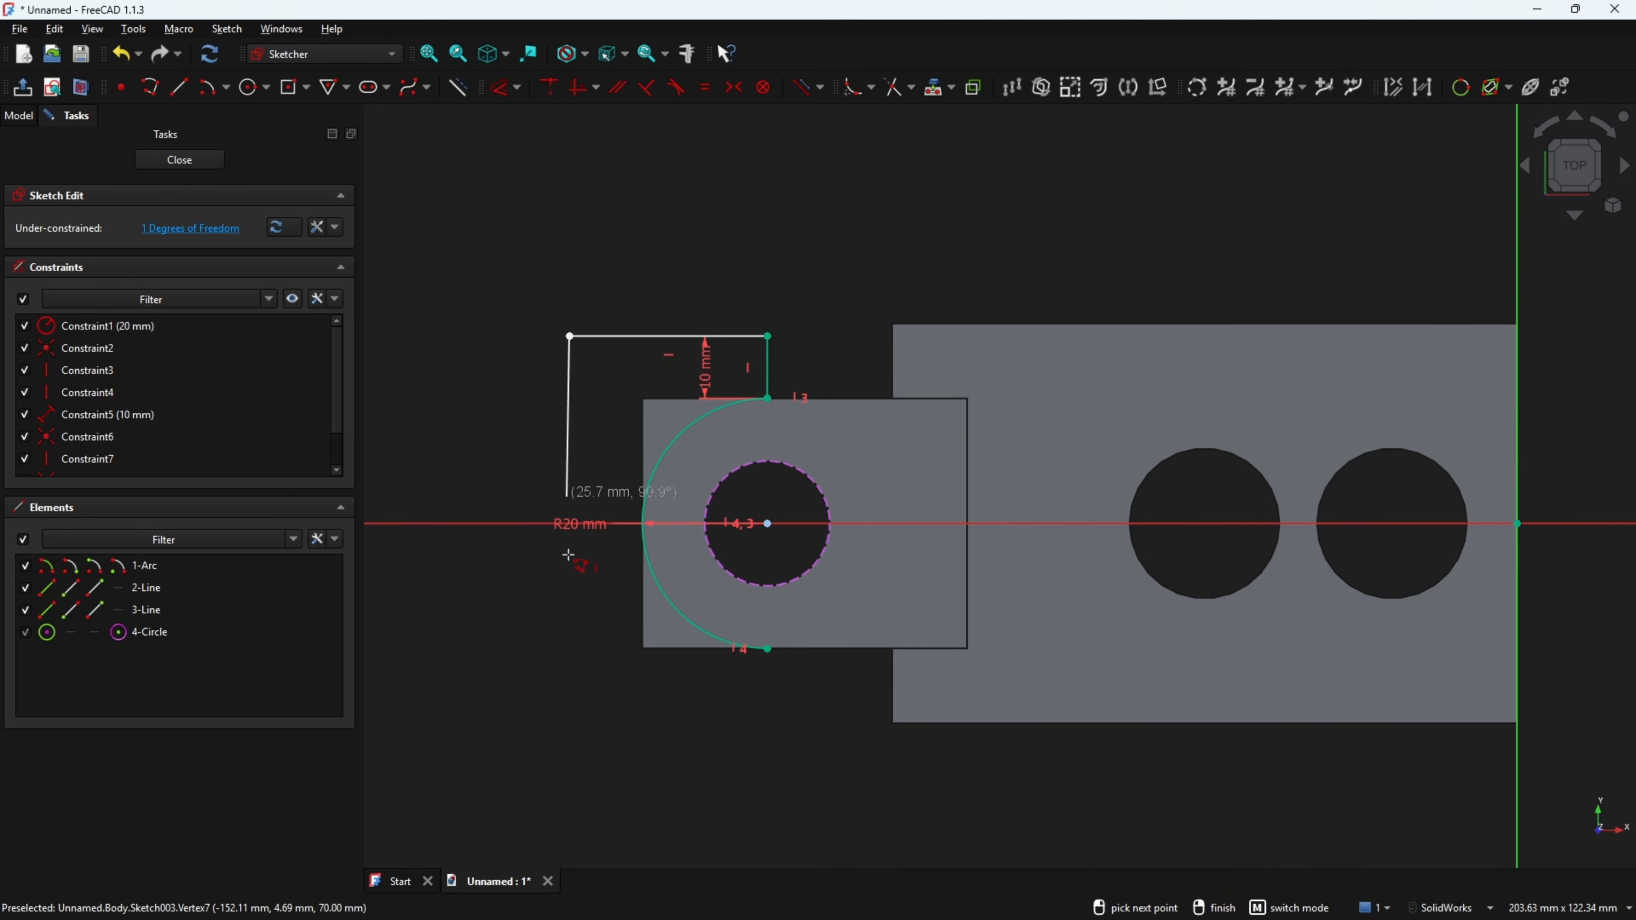
left_click(569, 693)
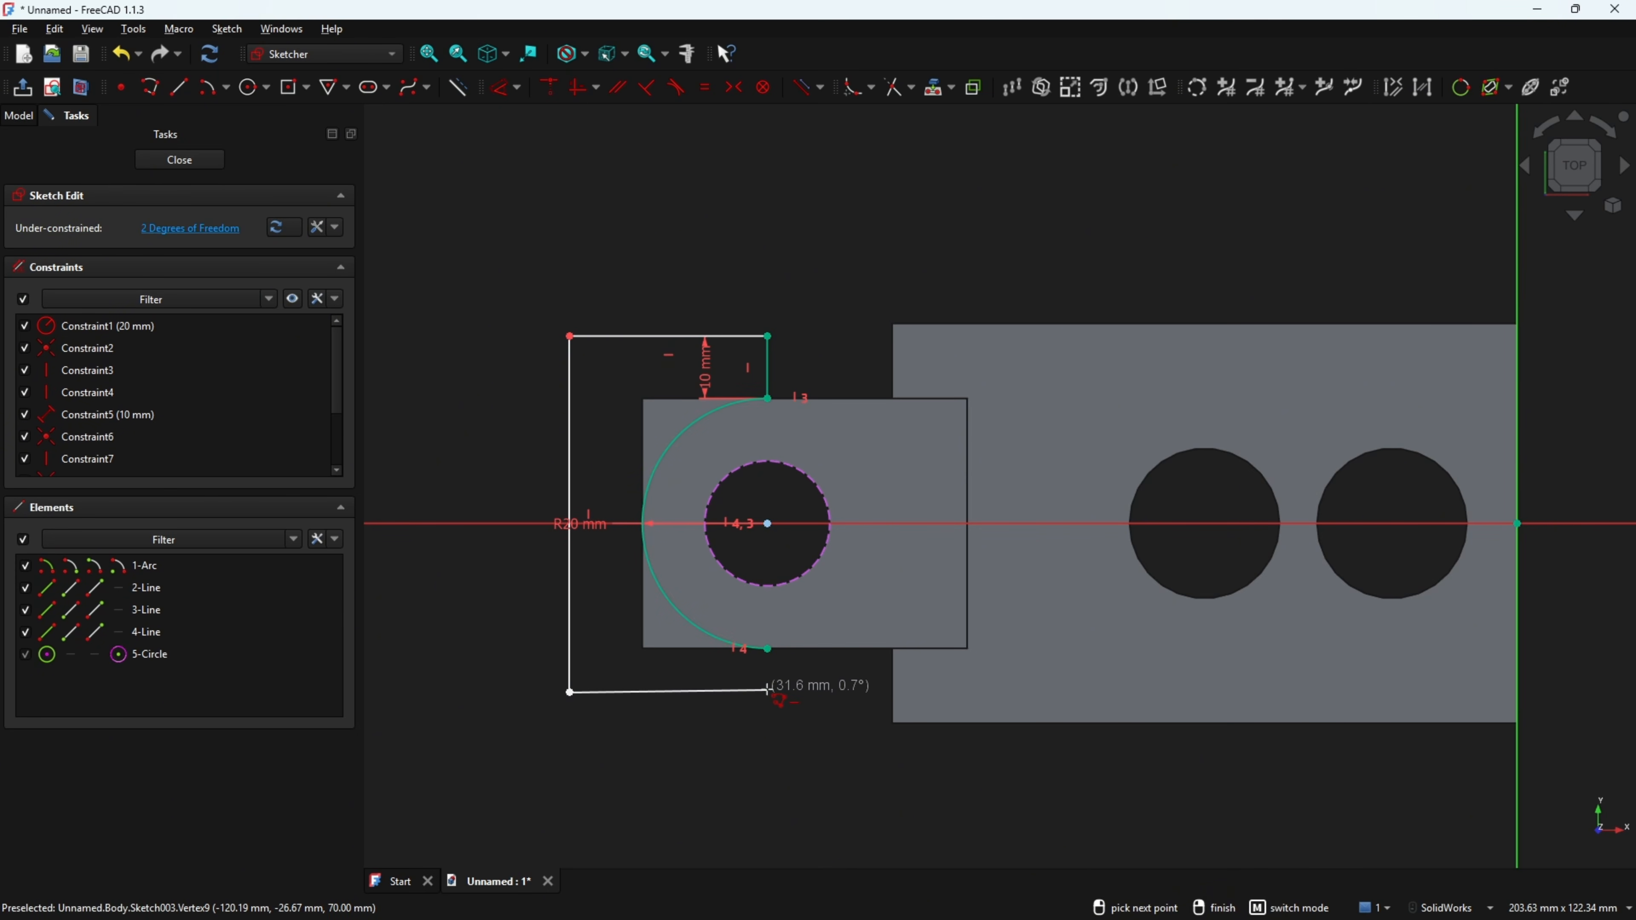
left_click(768, 693)
left_click(767, 647)
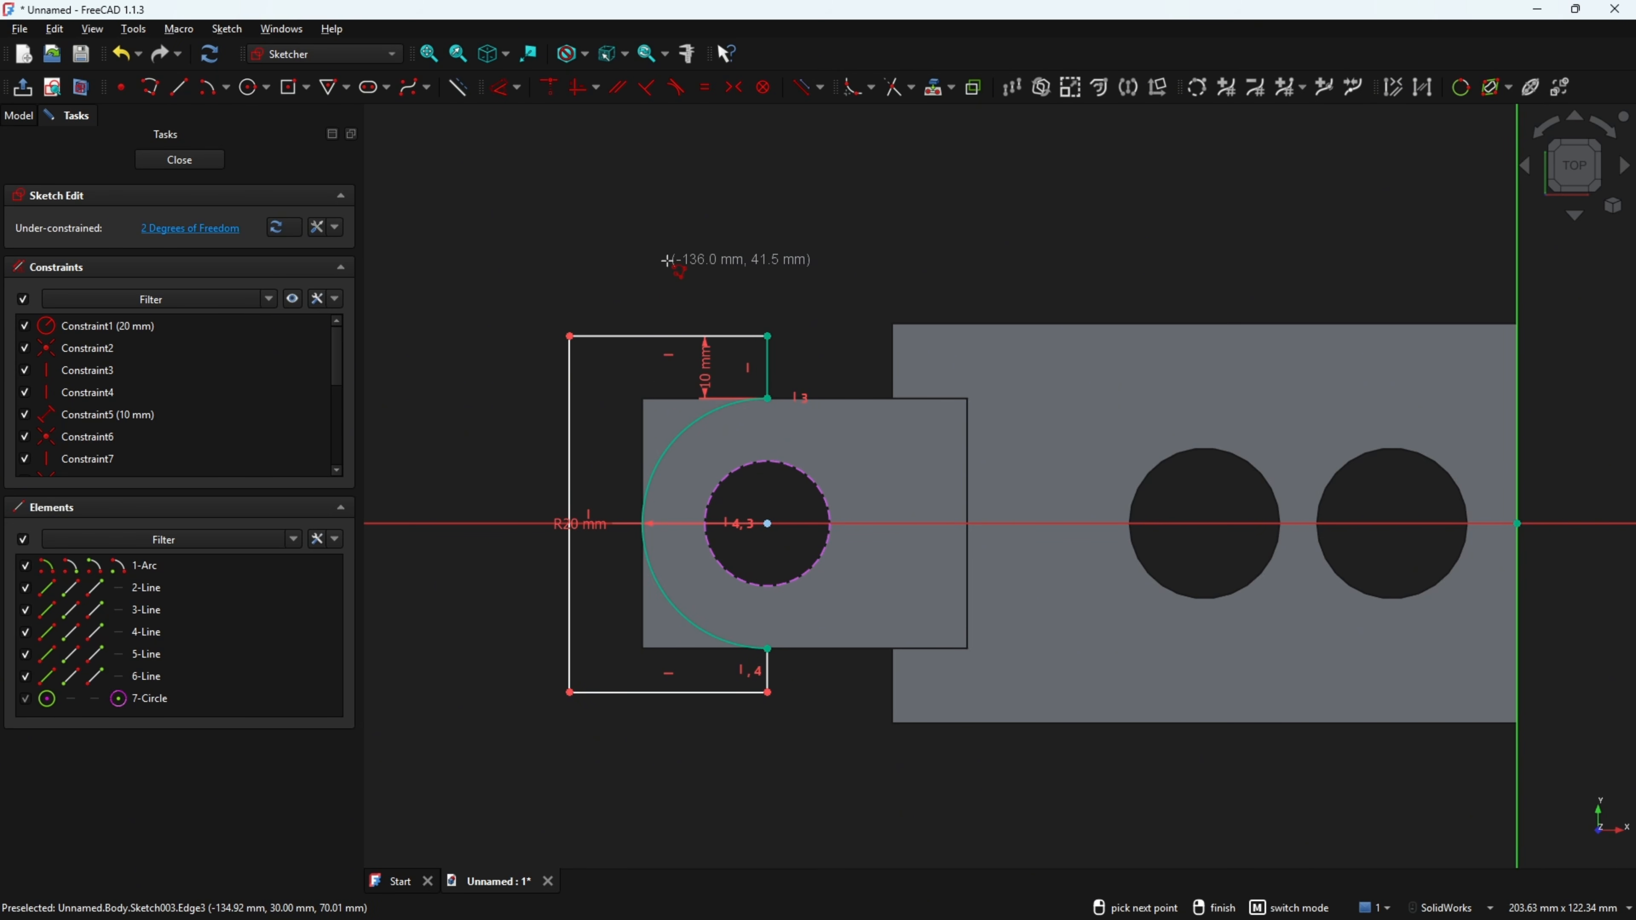
key("Escape")
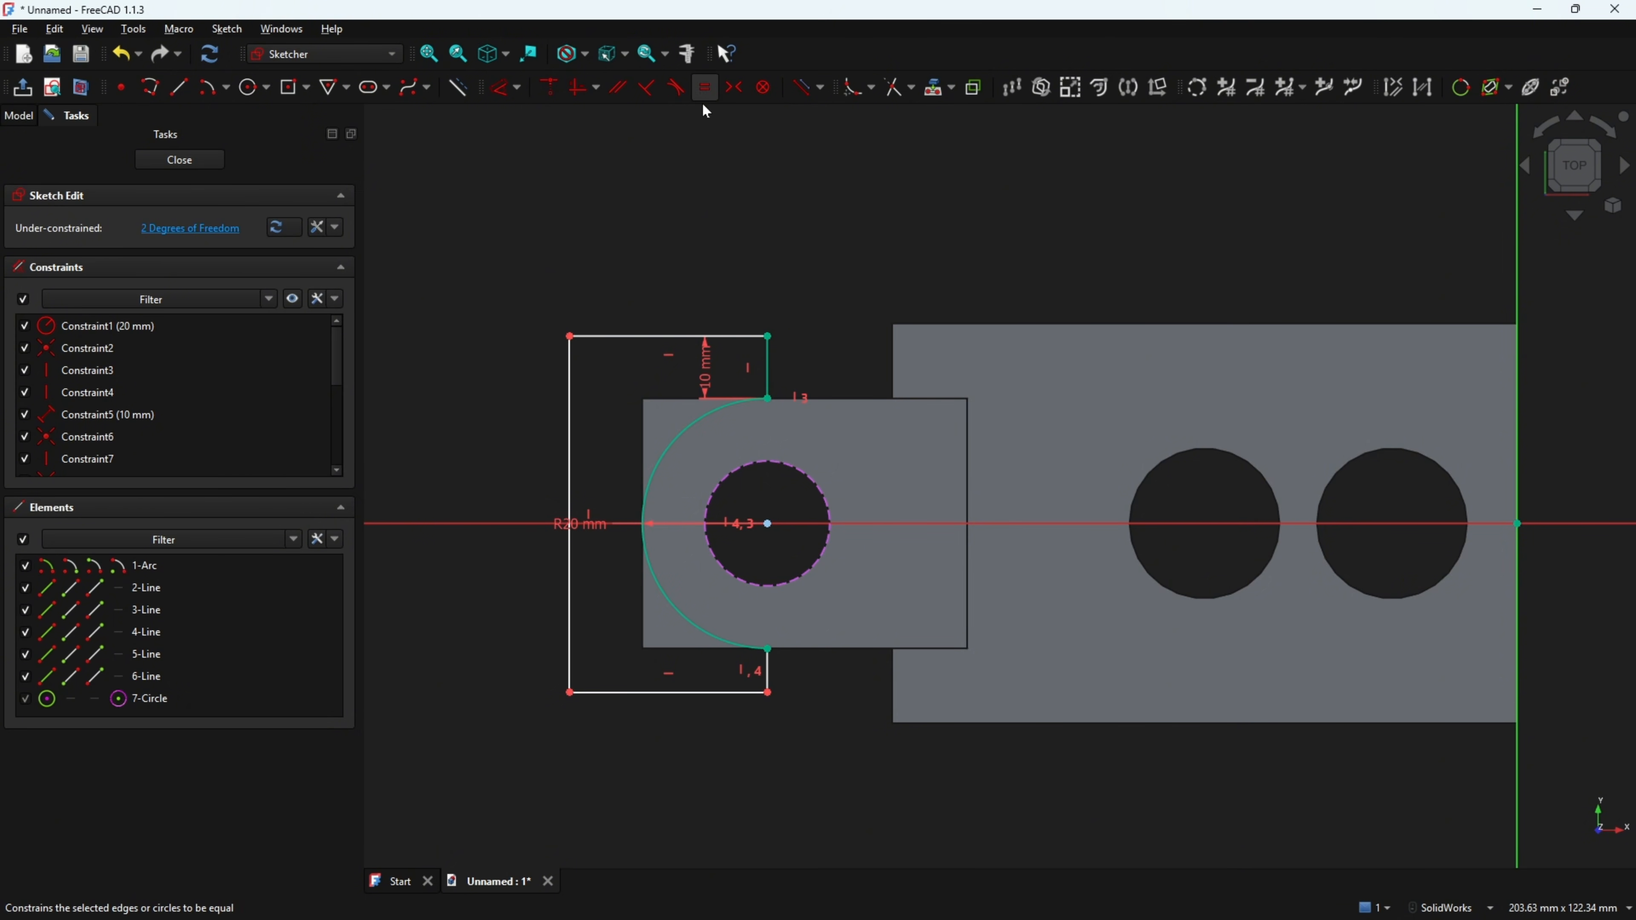
- Make the two short vertical lines at the arc's ends equal in length
left_click(705, 88)
left_click(767, 367)
left_click(768, 670)
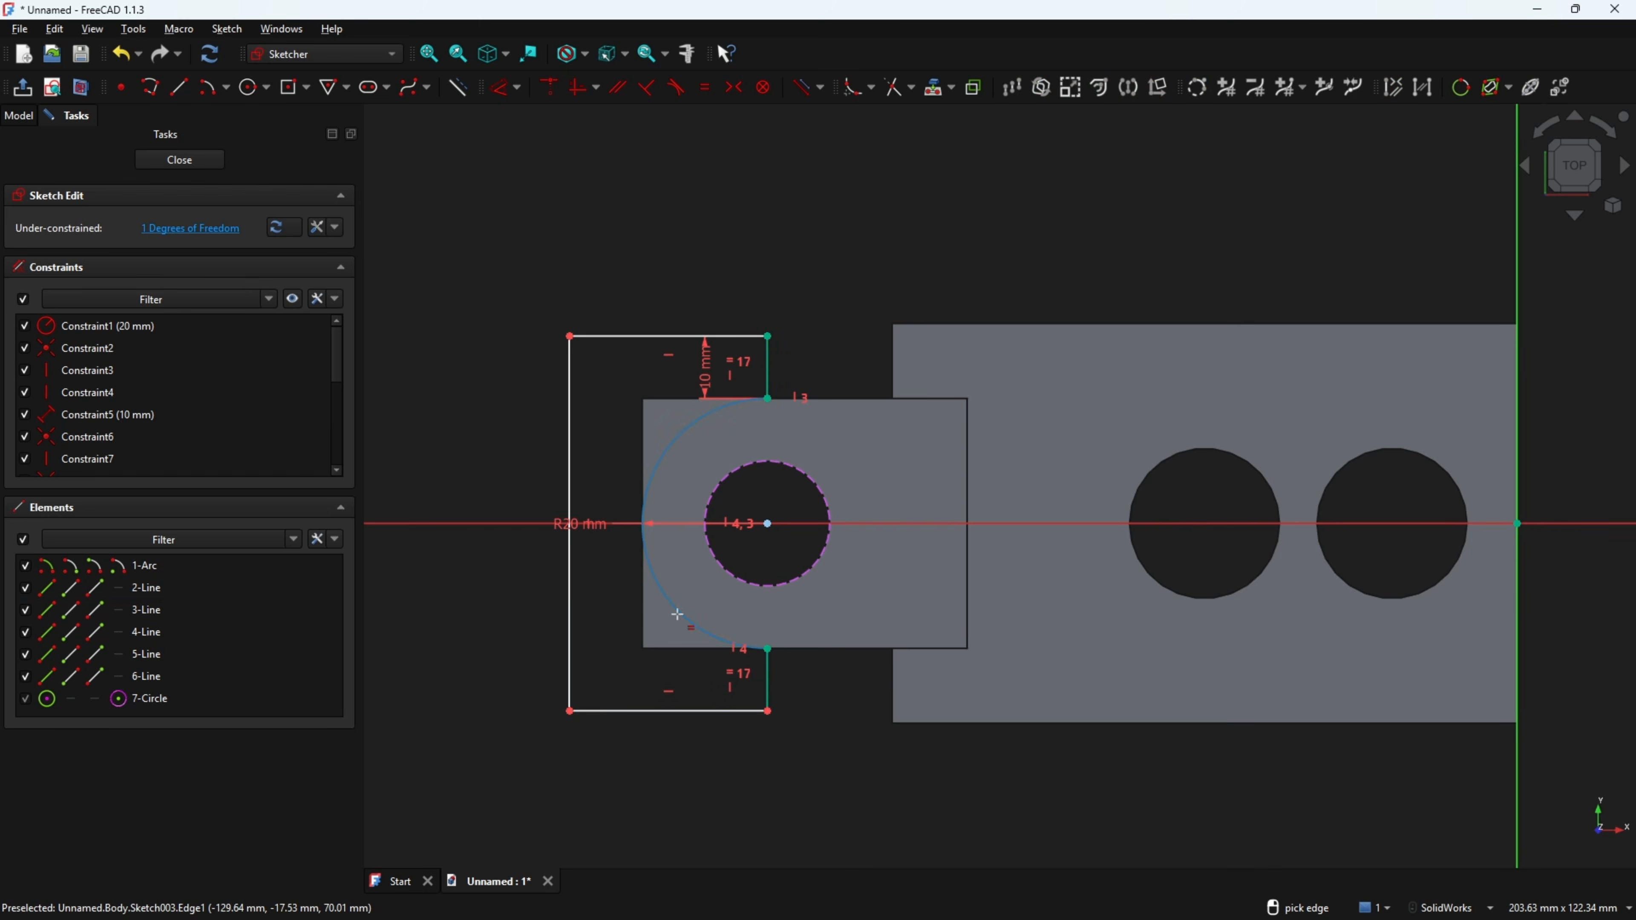
left_click(677, 614)
- Dimension the profile's lower horizontal line to 30 mm and finish the sketch
left_click(499, 88)
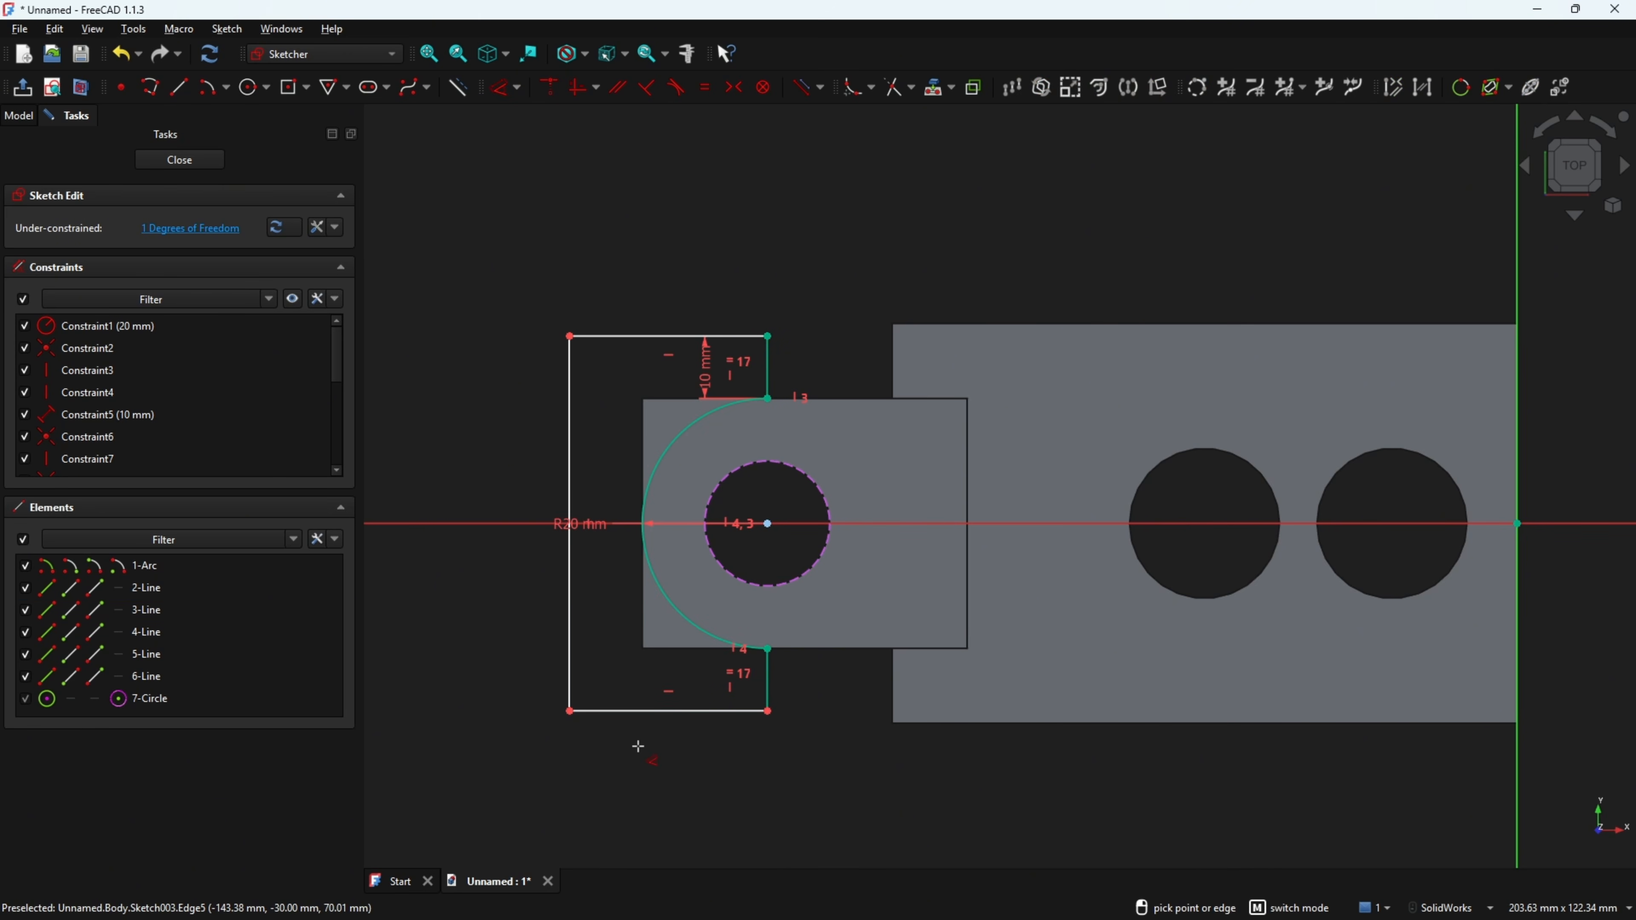
left_click(666, 713)
left_click(702, 675)
key("Return")
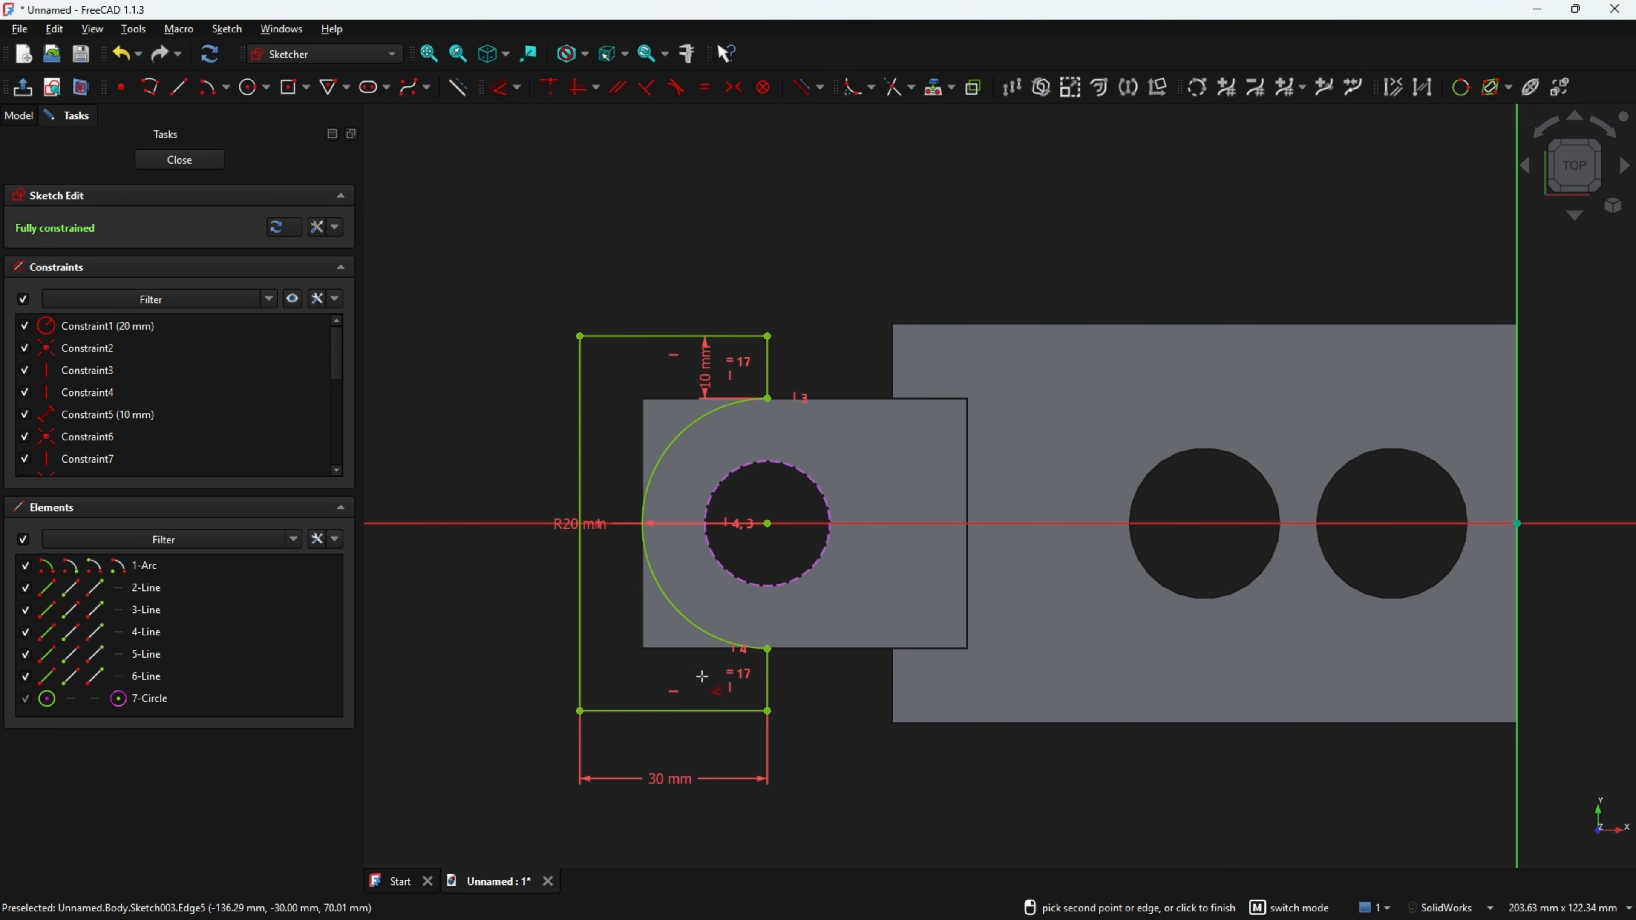
left_click(25, 88)
- Cut the profile from the upper arm as a pocket of type Through all and inspect the rounded end
left_click(414, 90)
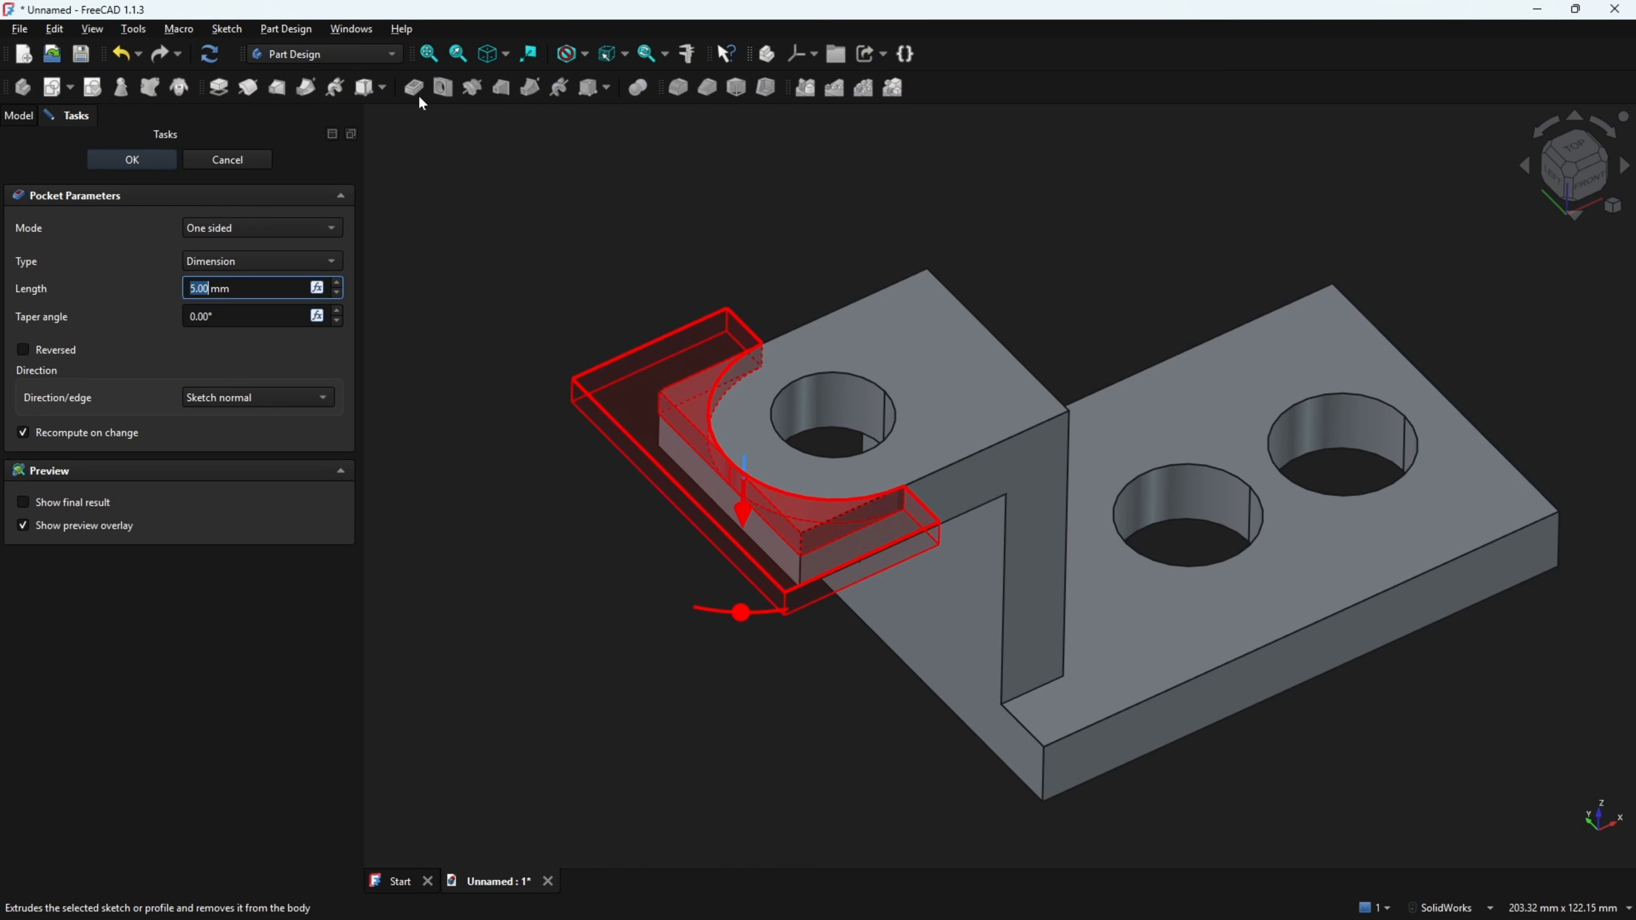
left_click(315, 260)
left_click(274, 280)
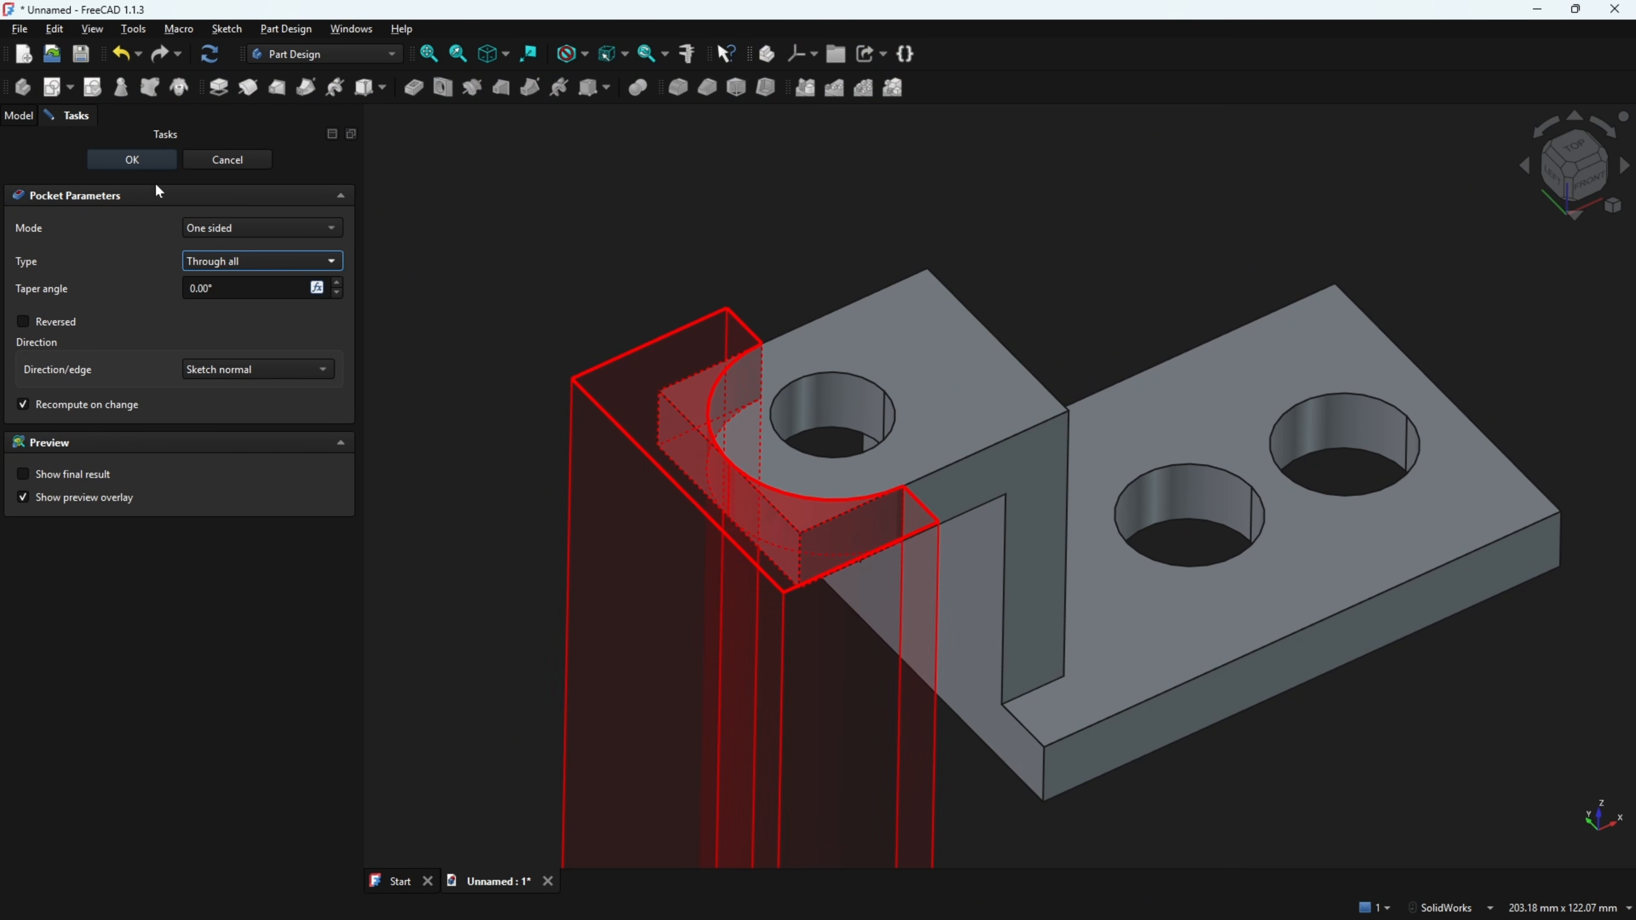
left_click(151, 165)
middle_click_drag(863, 209, 700, 533)
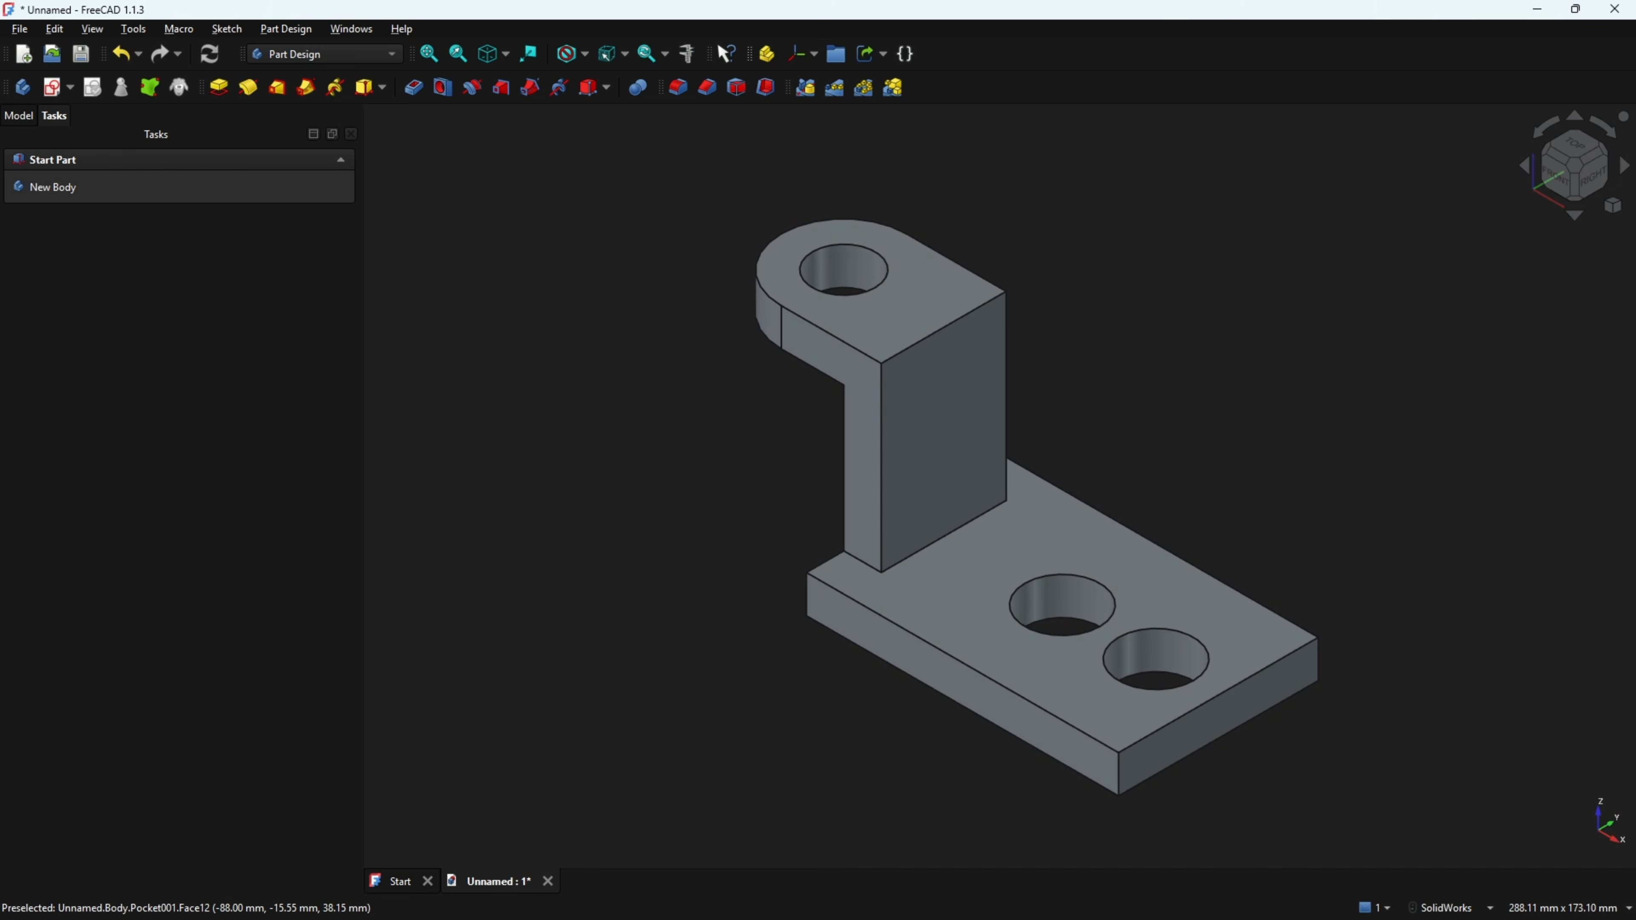
- Check the fillet callout in the PDF drawing and try to fillet the two short edges where the upright's sides meet the base with a 12 mm radius
key("alt+Tab")
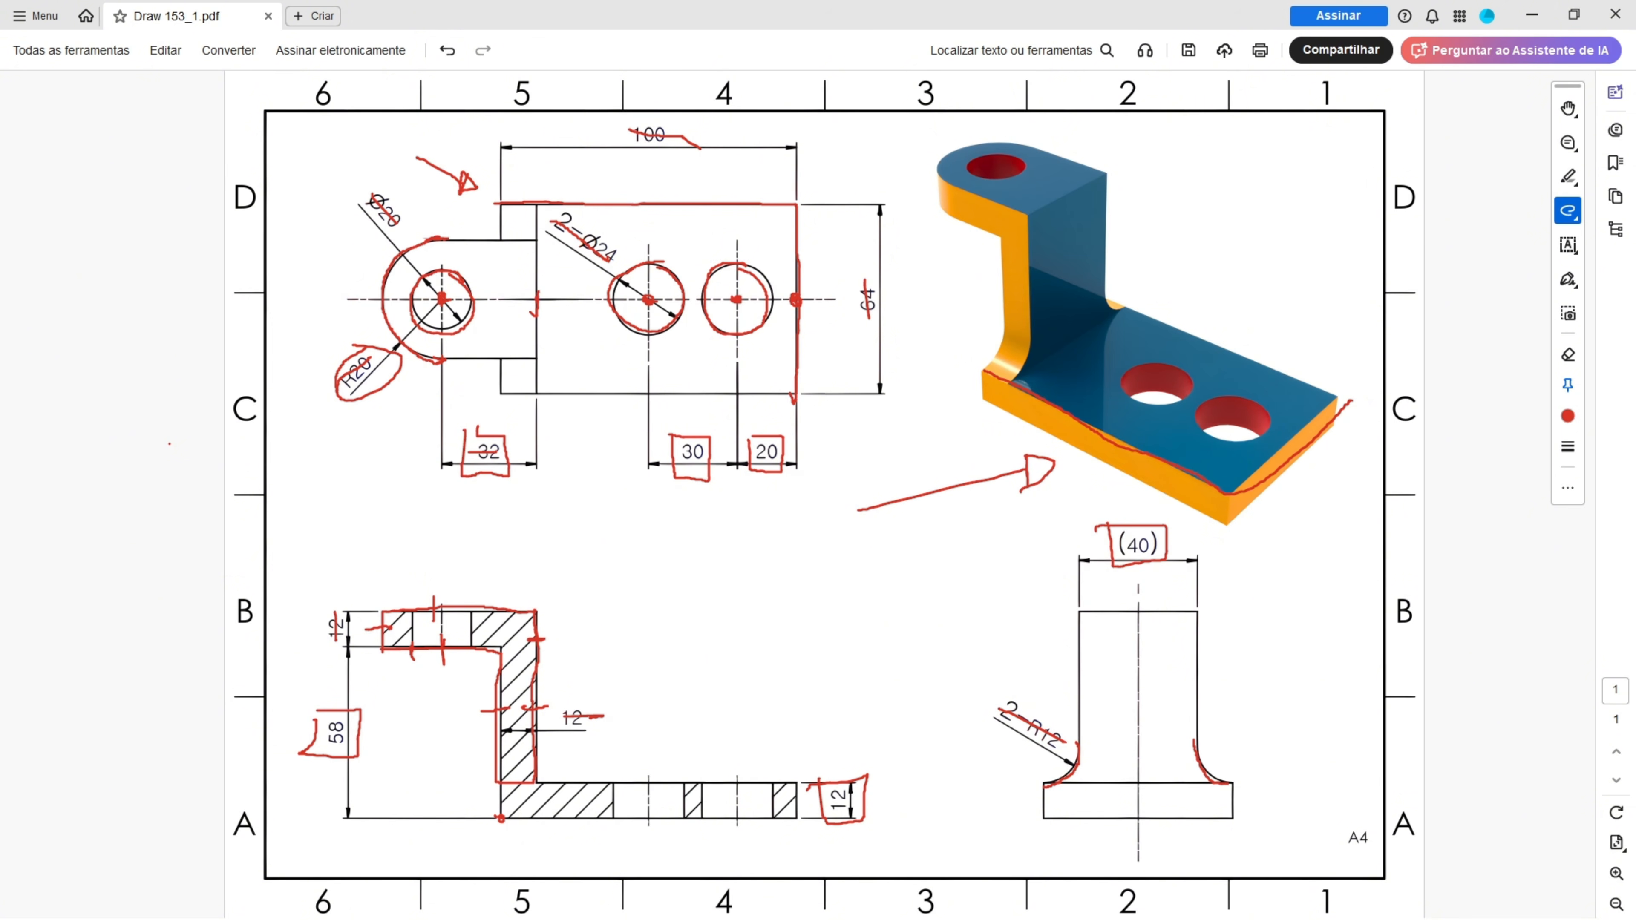
key("alt+Tab")
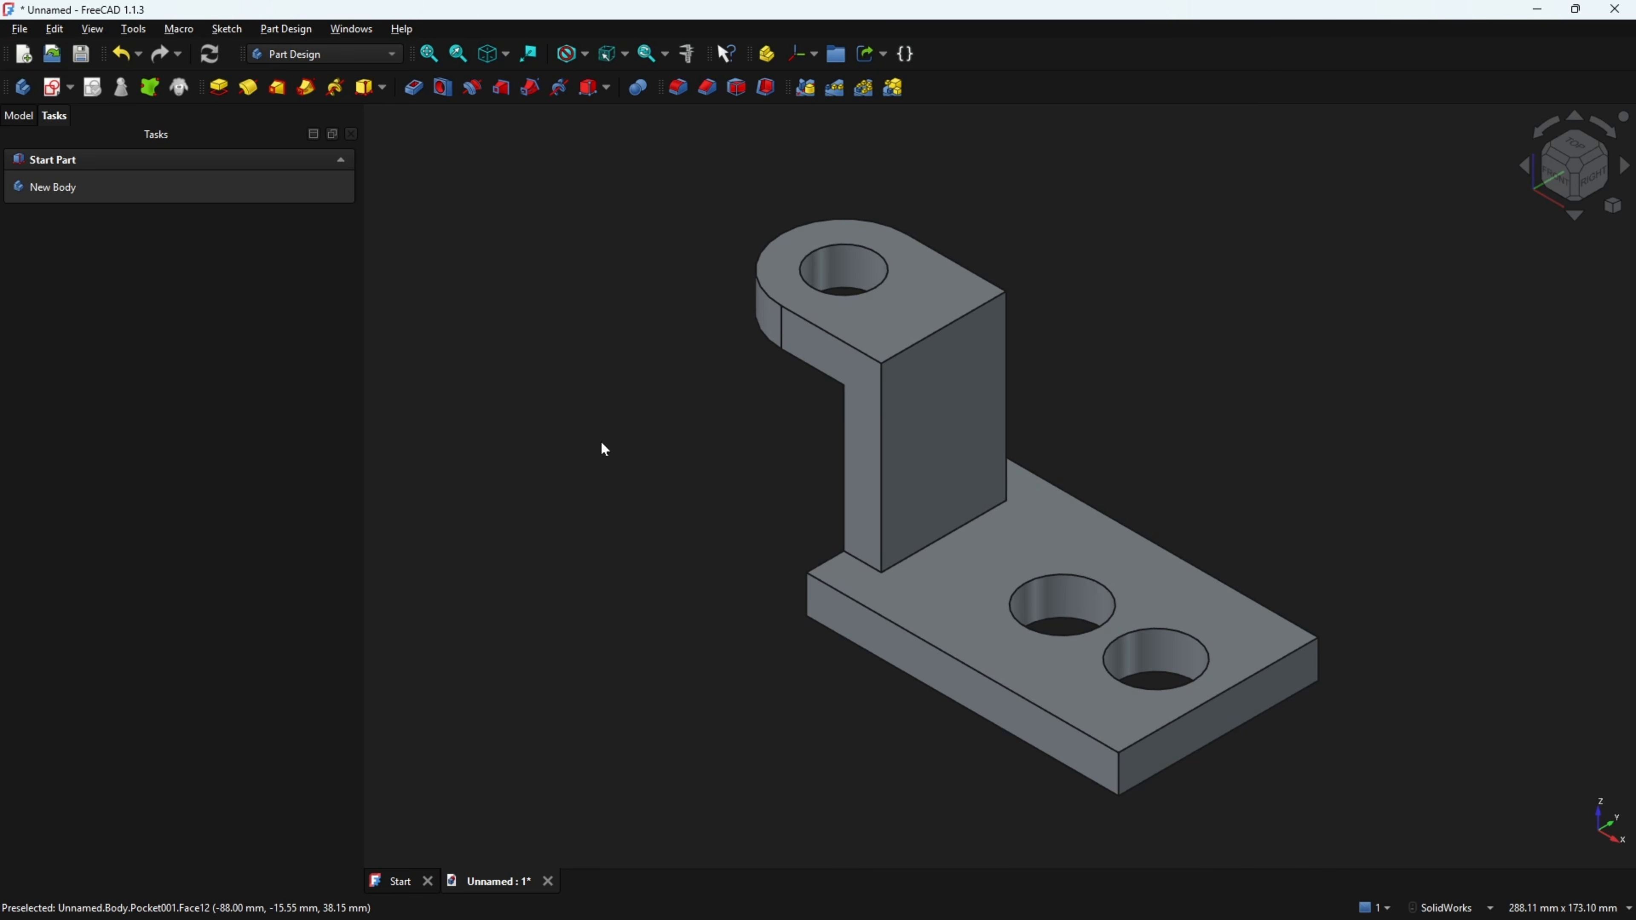
left_click(677, 87)
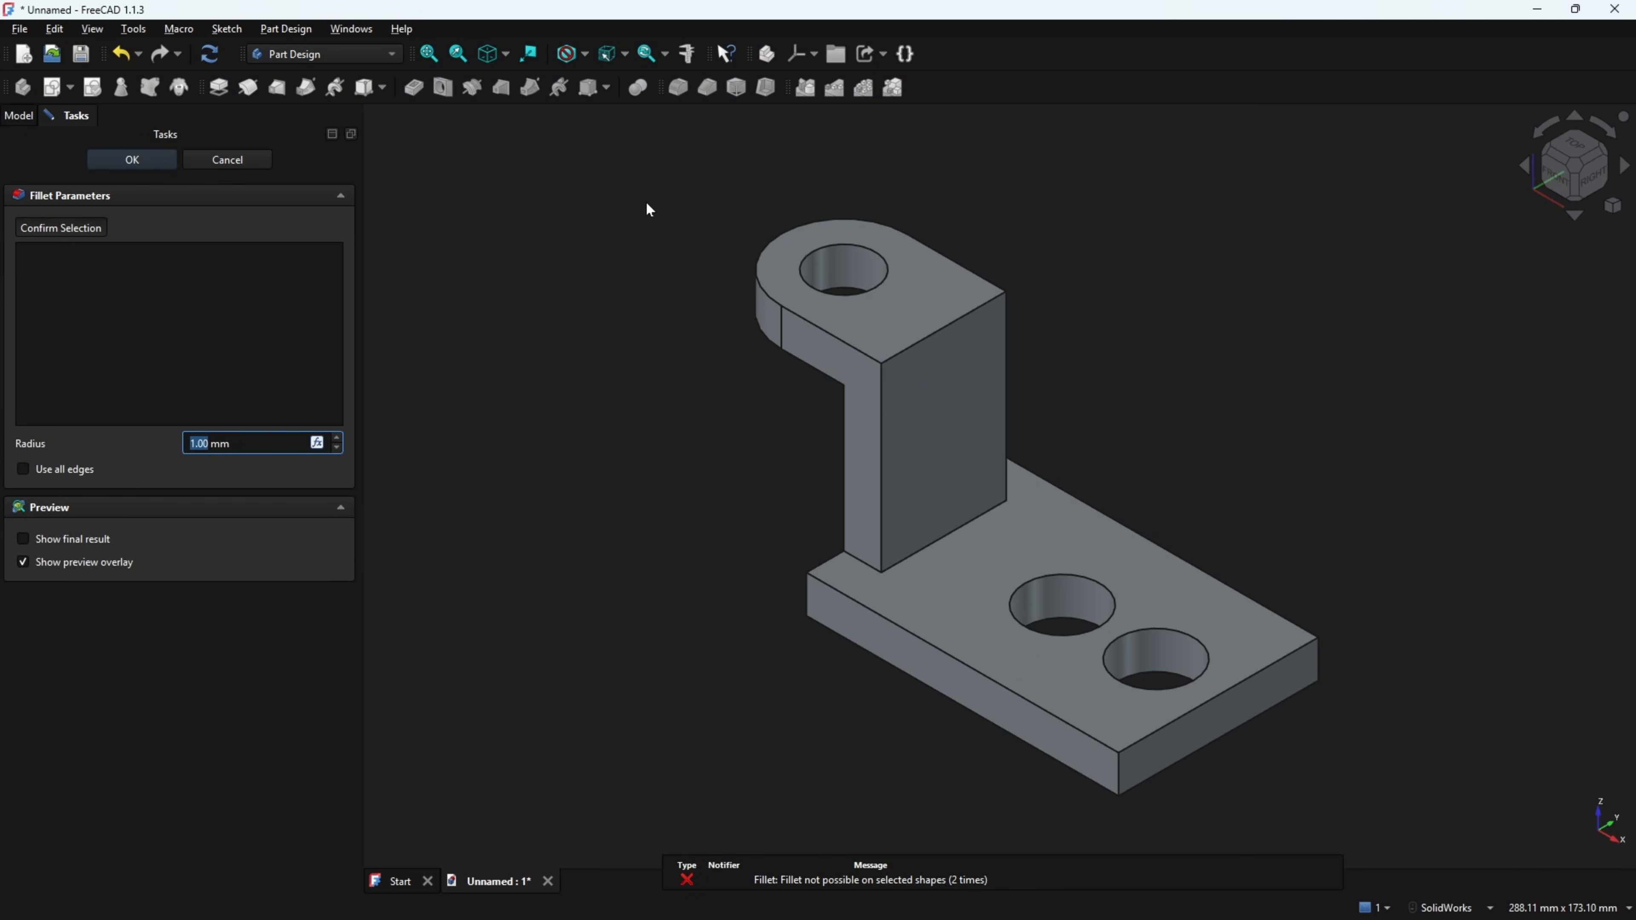
left_click(857, 561)
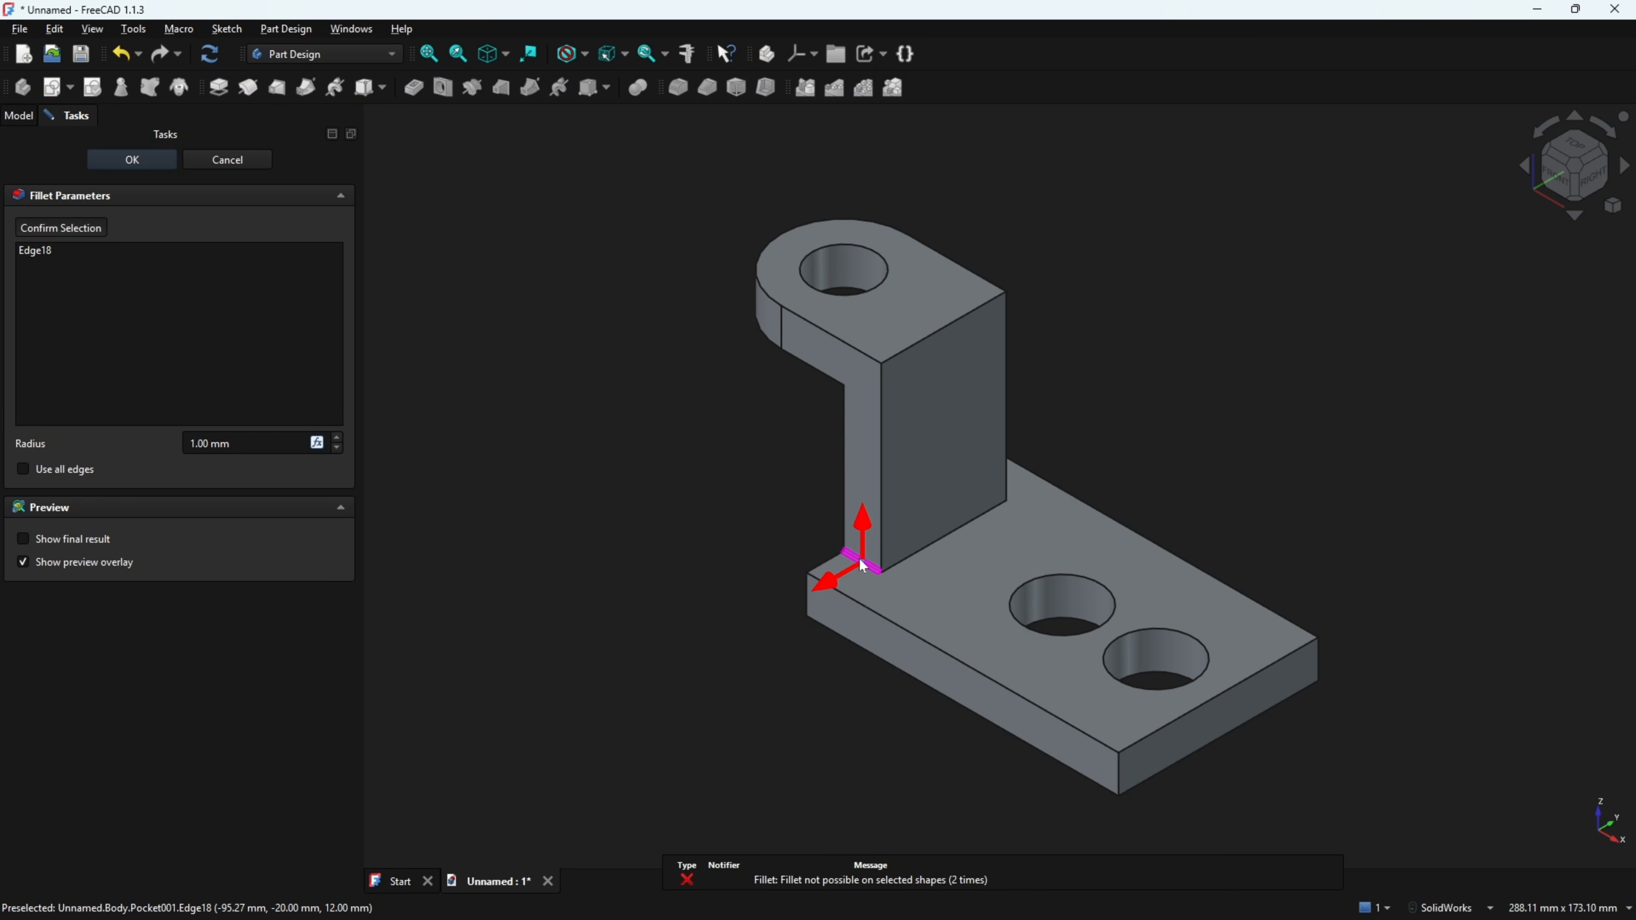
middle_click_drag(1129, 467, 1136, 466)
left_click(1179, 550)
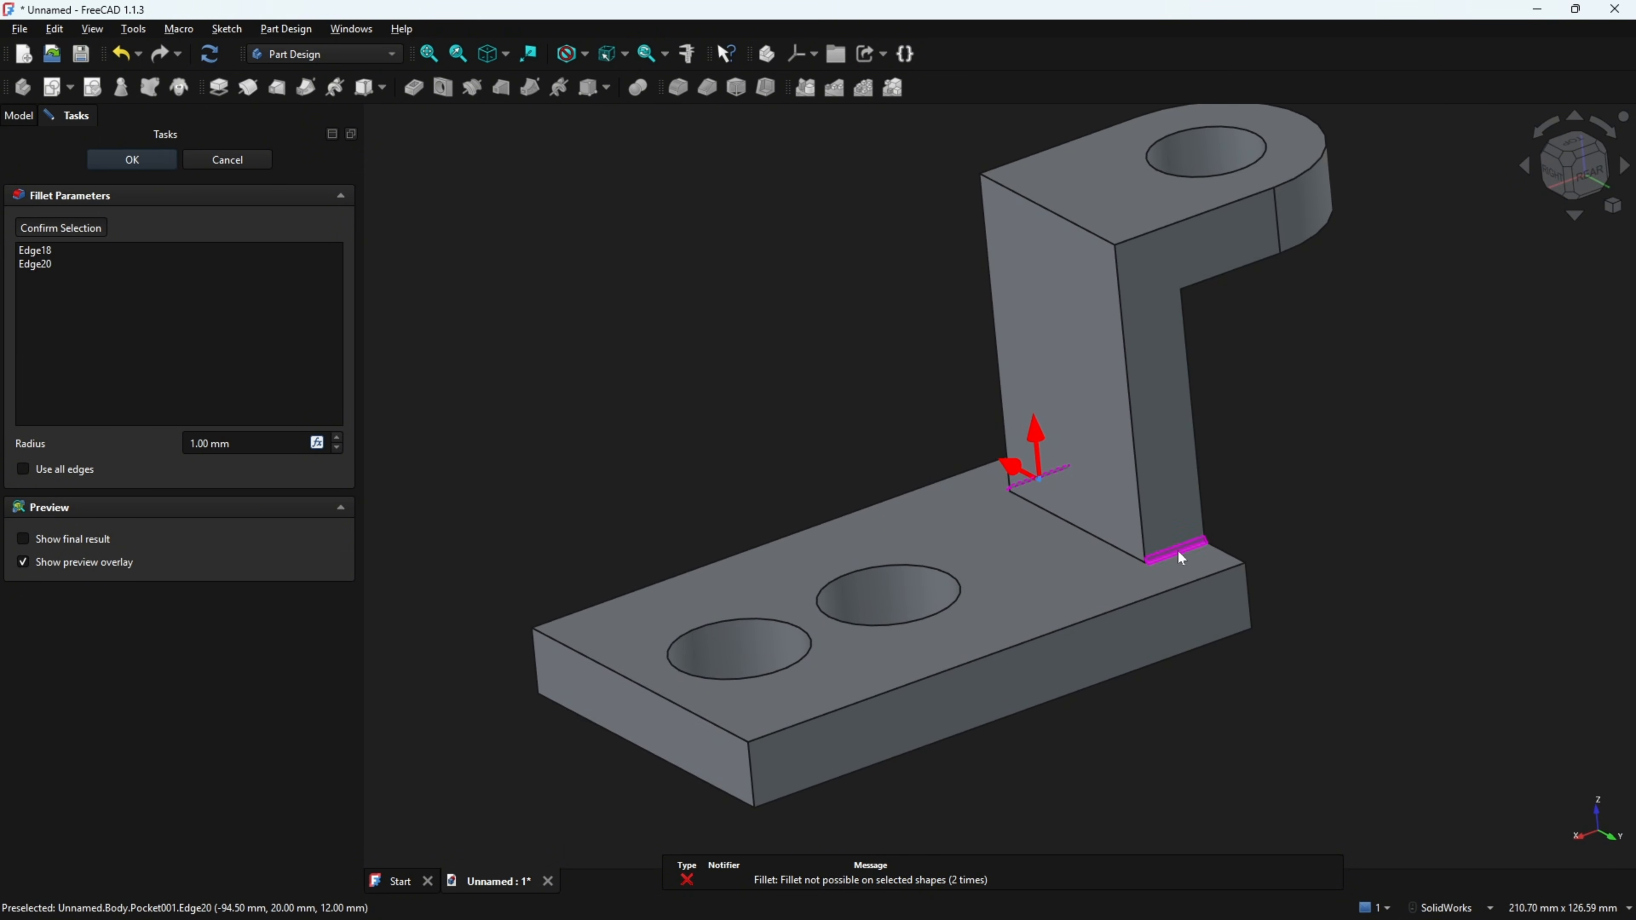
left_click(239, 444)
left_click_drag(239, 444, 161, 428)
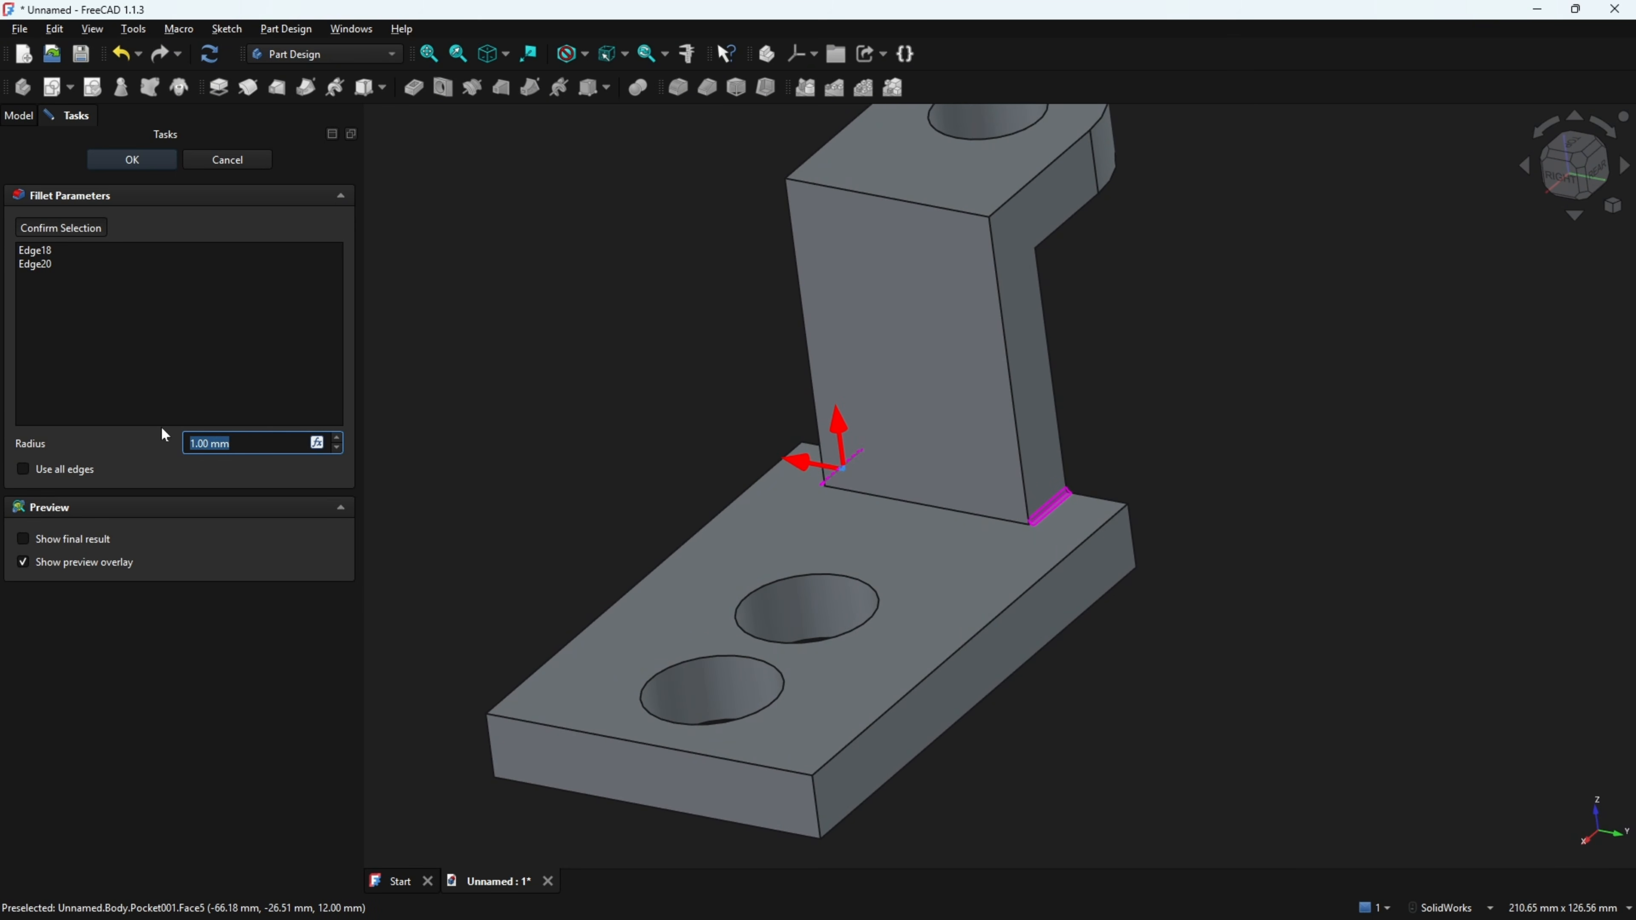
type("12")
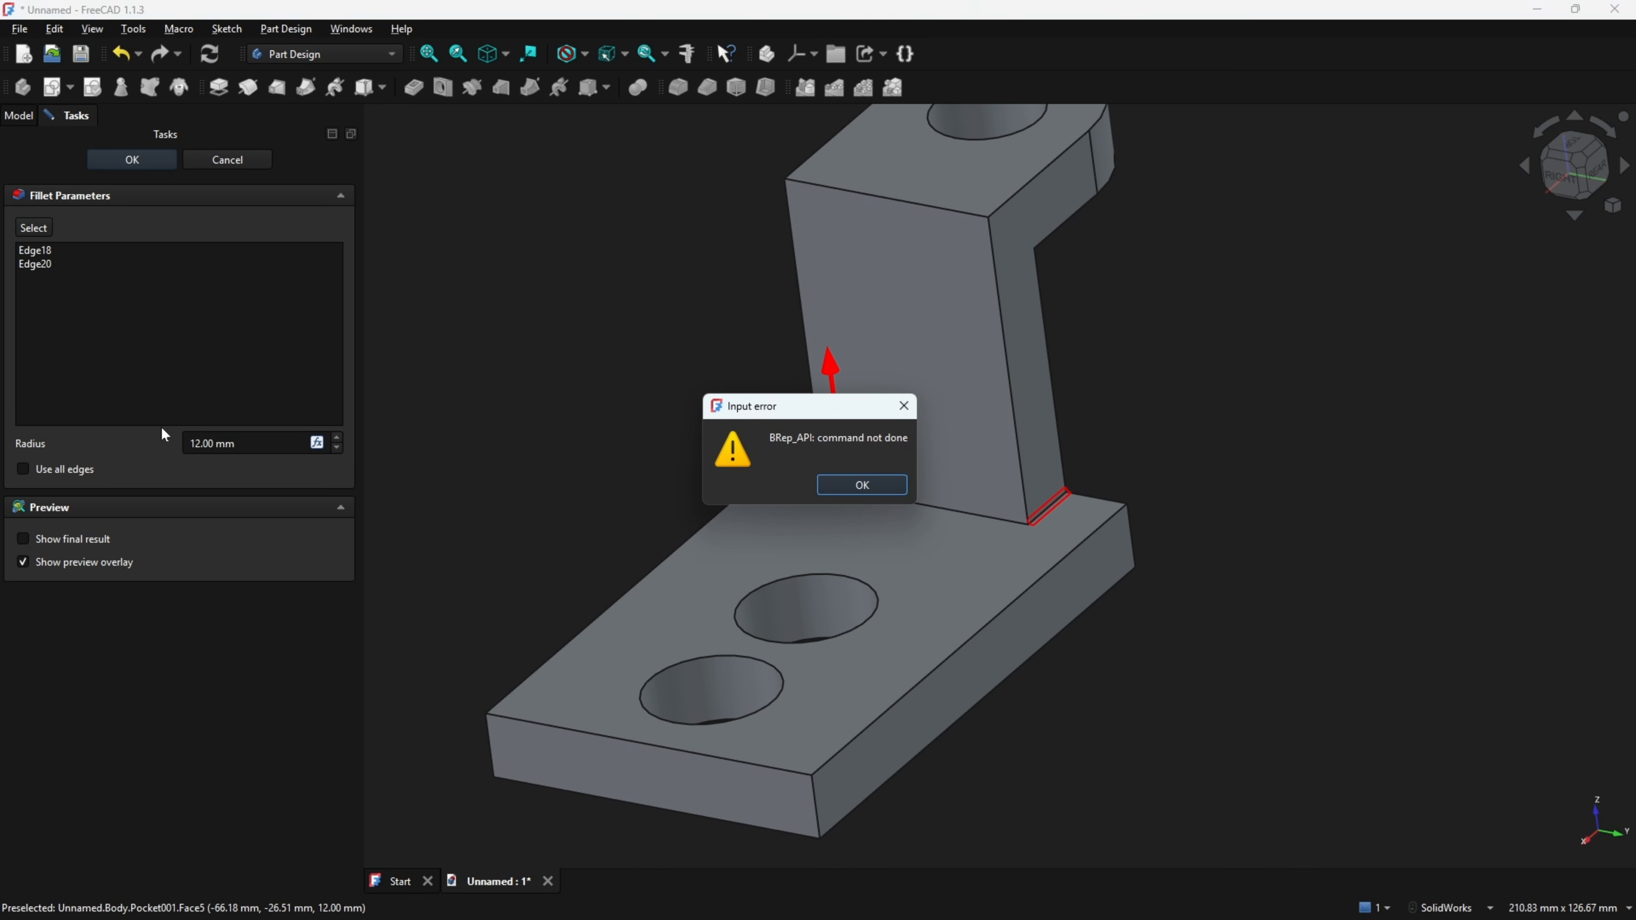
left_click(857, 485)
middle_click_drag(857, 484, 452, 462)
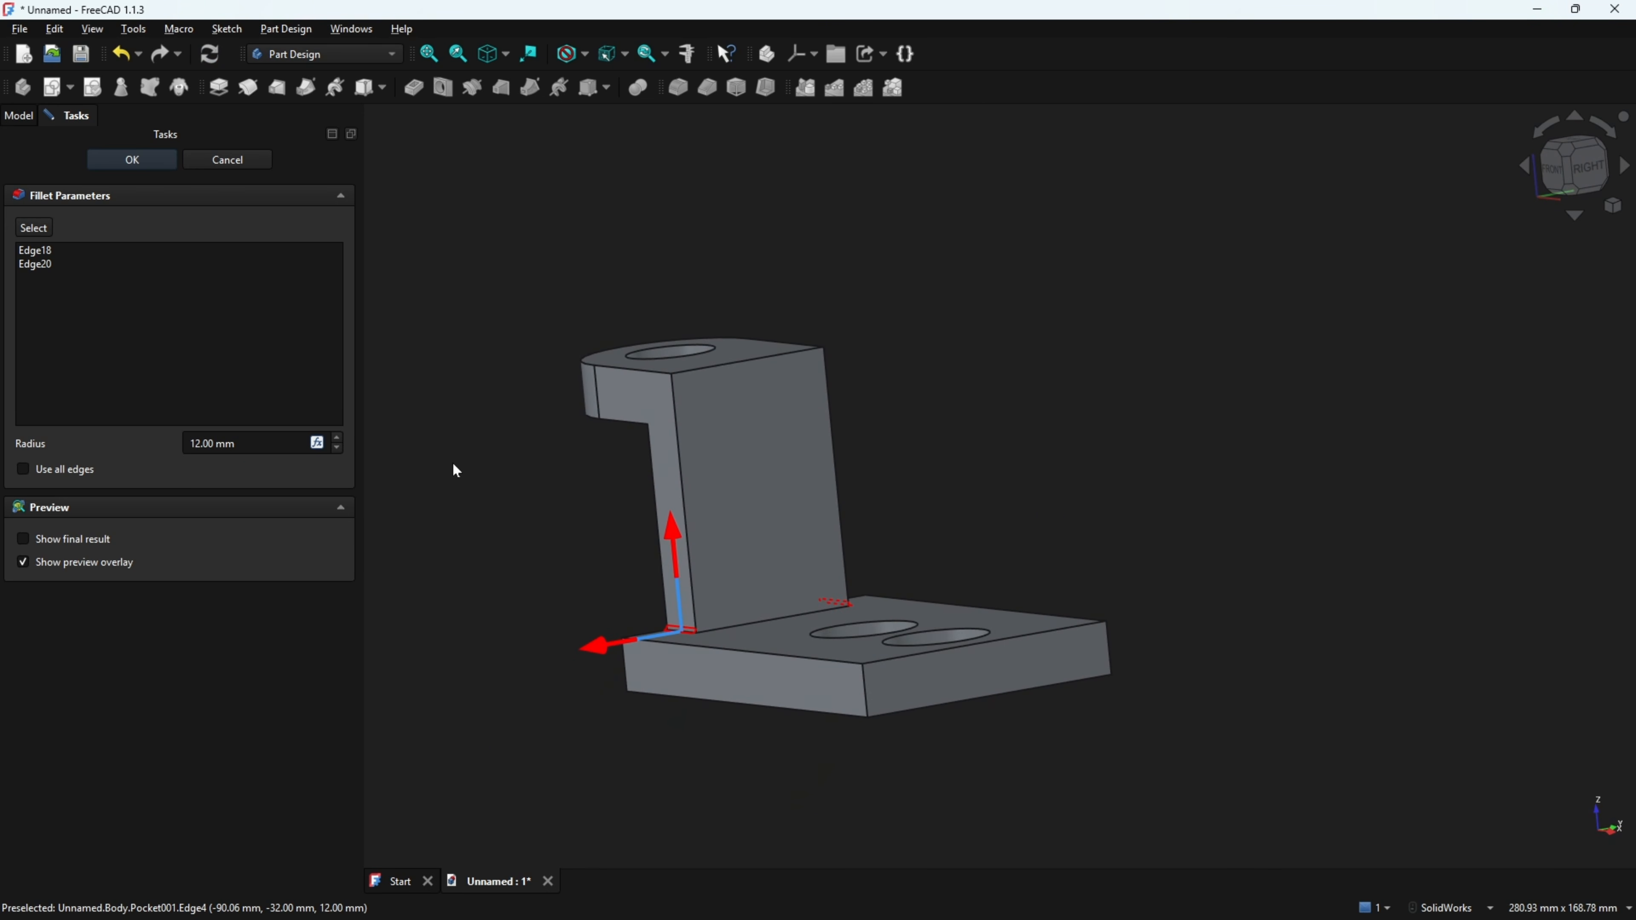
middle_click_drag(654, 638, 690, 676)
scroll(689, 676, "up", 3)
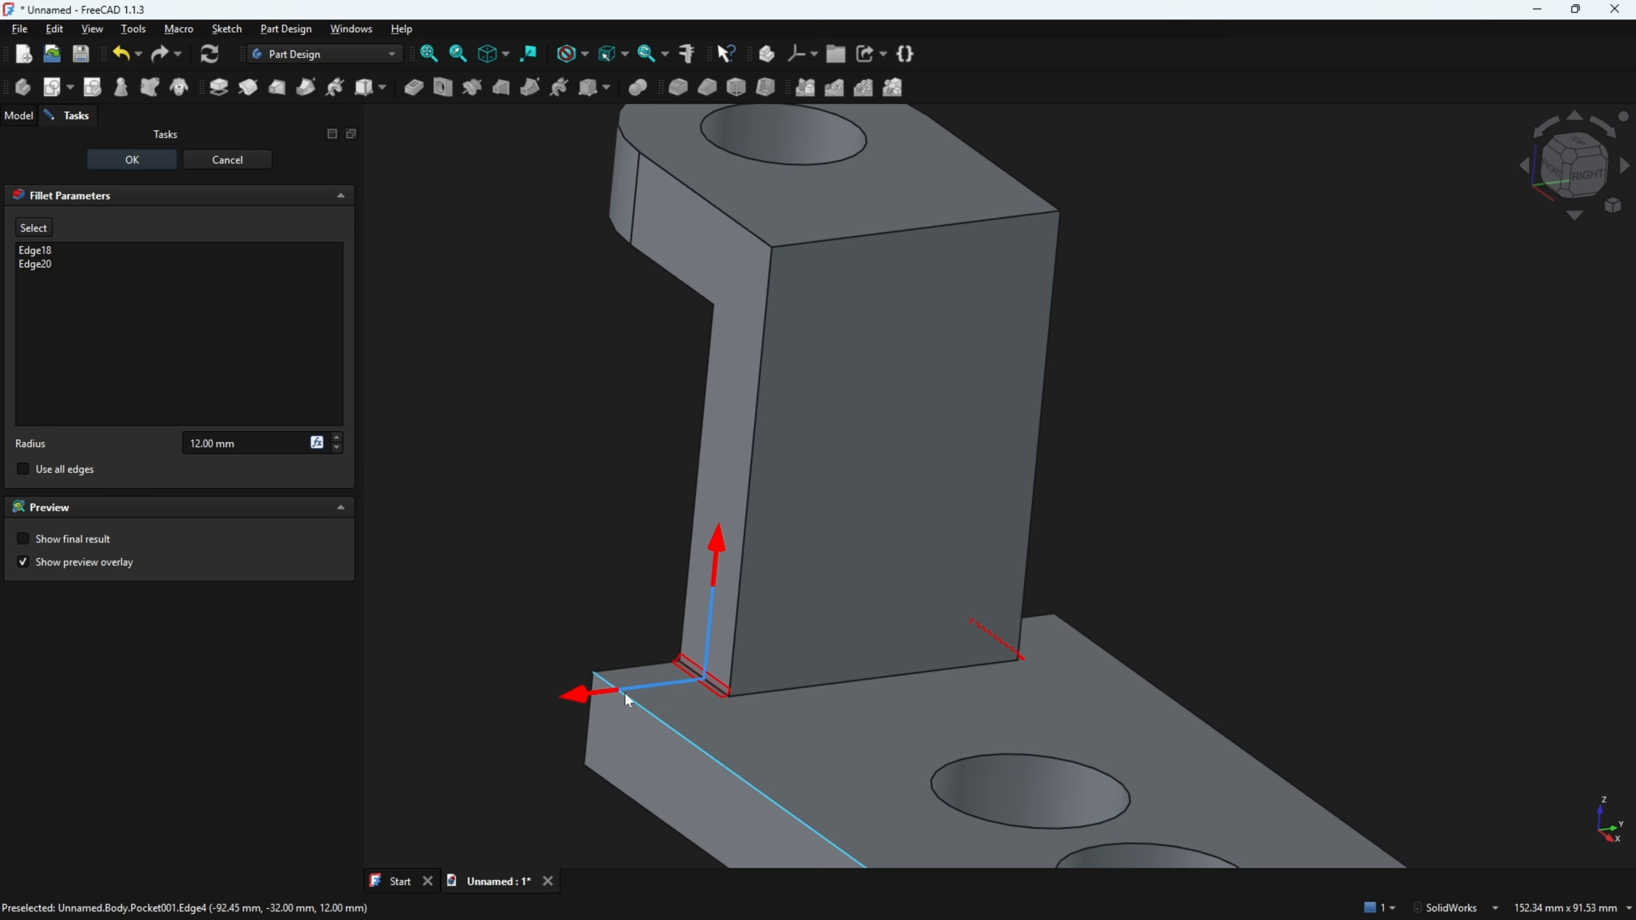
left_click(235, 167)
left_click(18, 116)
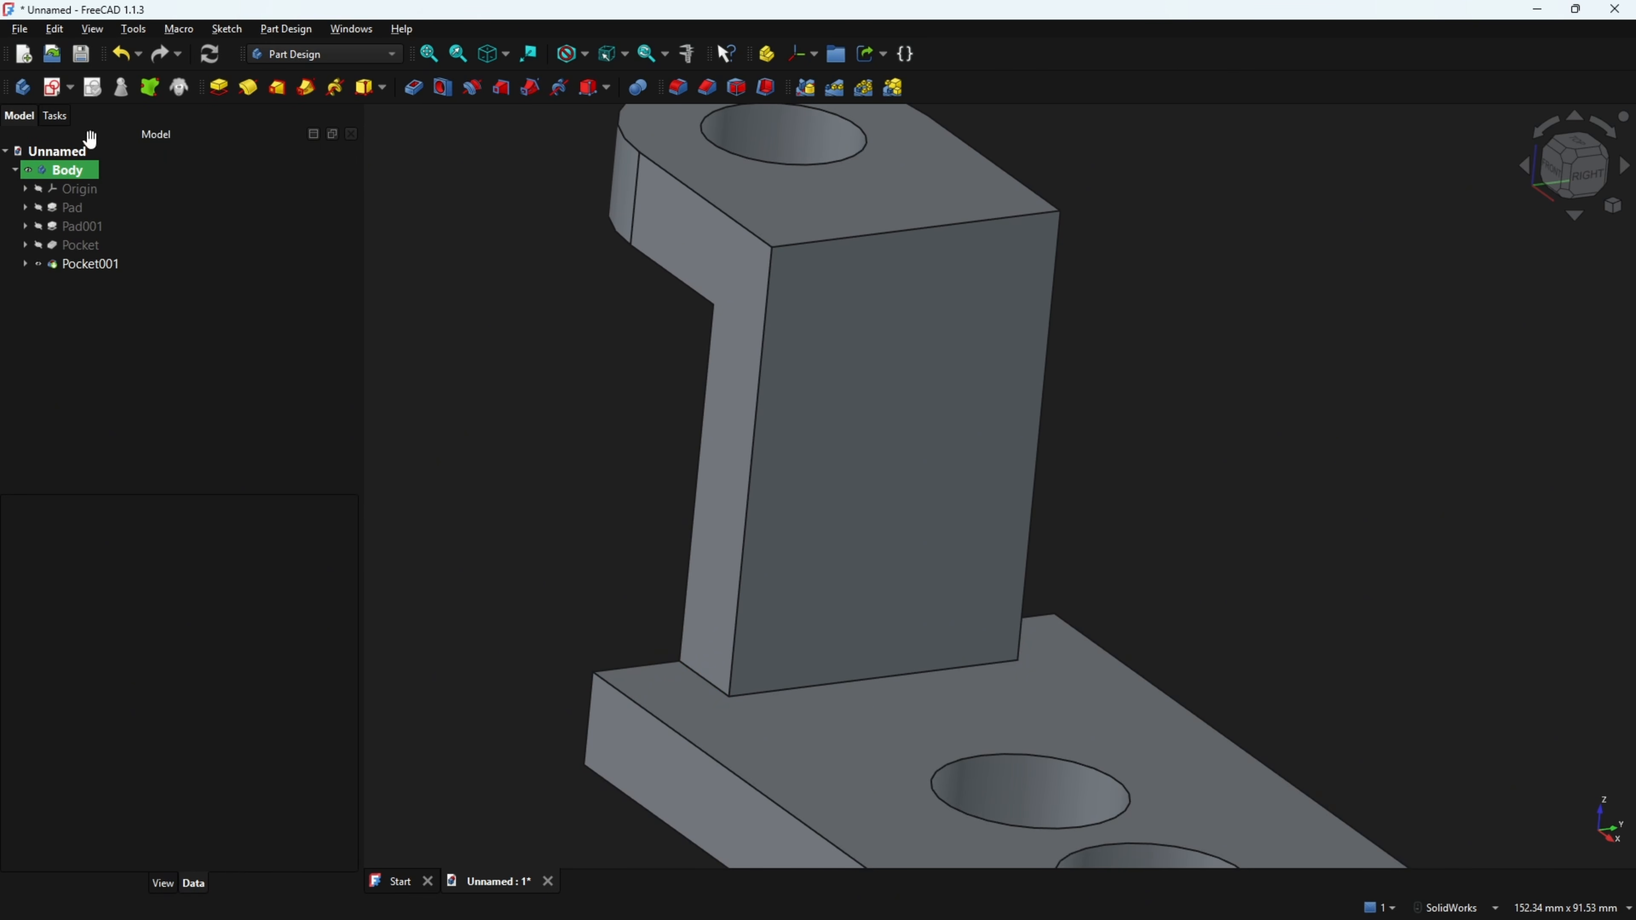
- Measure the side faces of the bracket and the width of the base ledge beside the upright
left_click(689, 56)
left_click(708, 538)
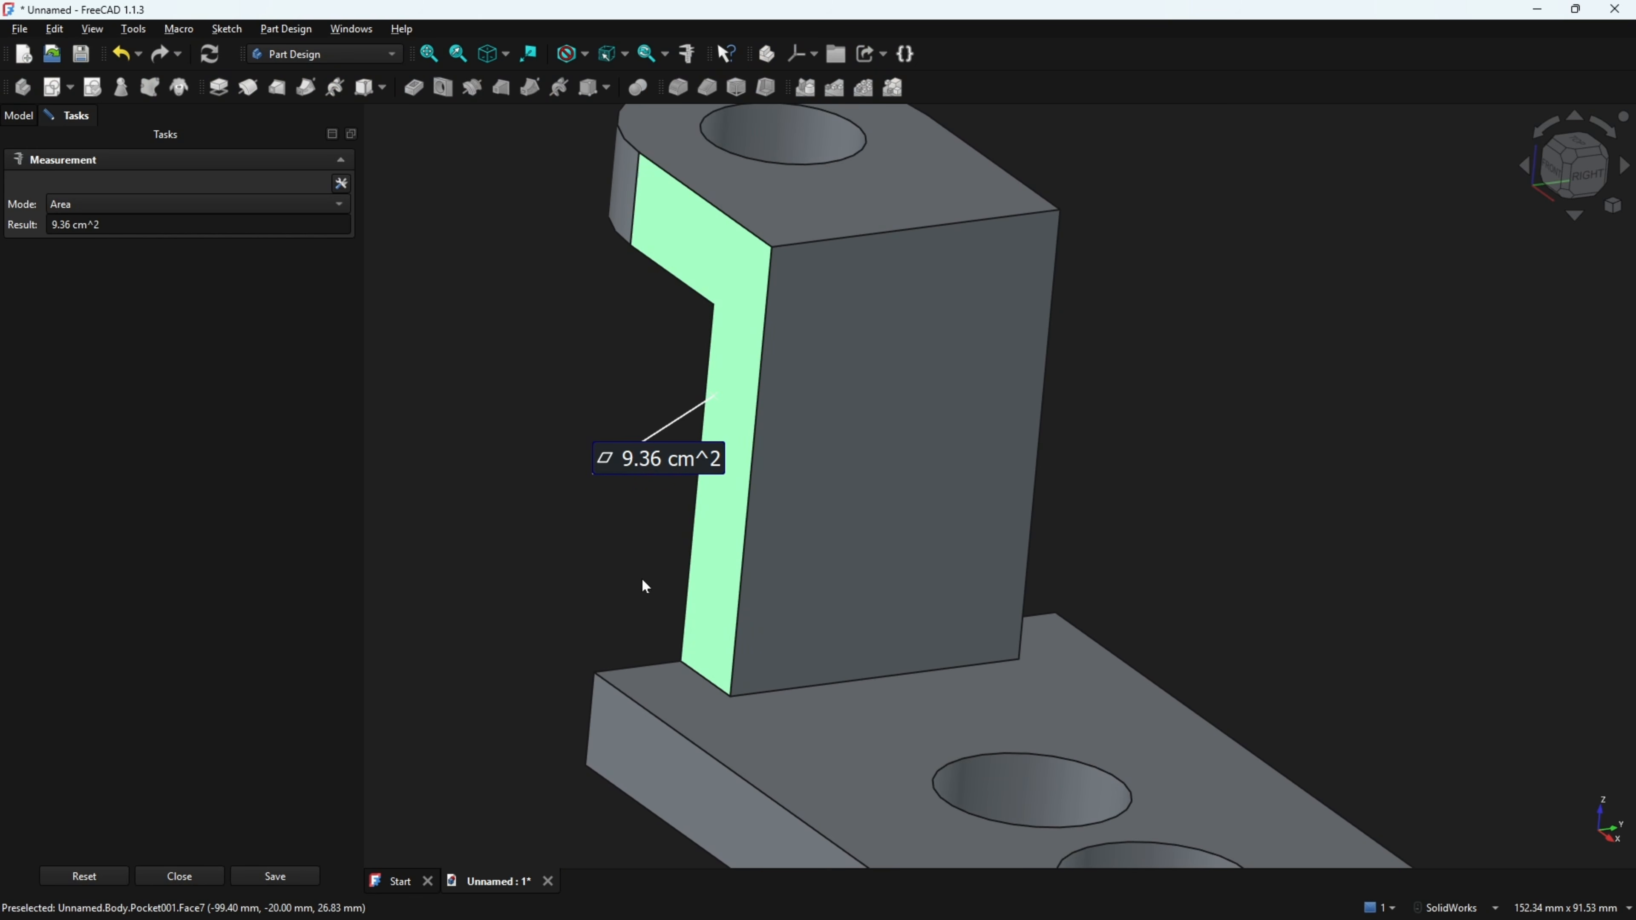
left_click(610, 725)
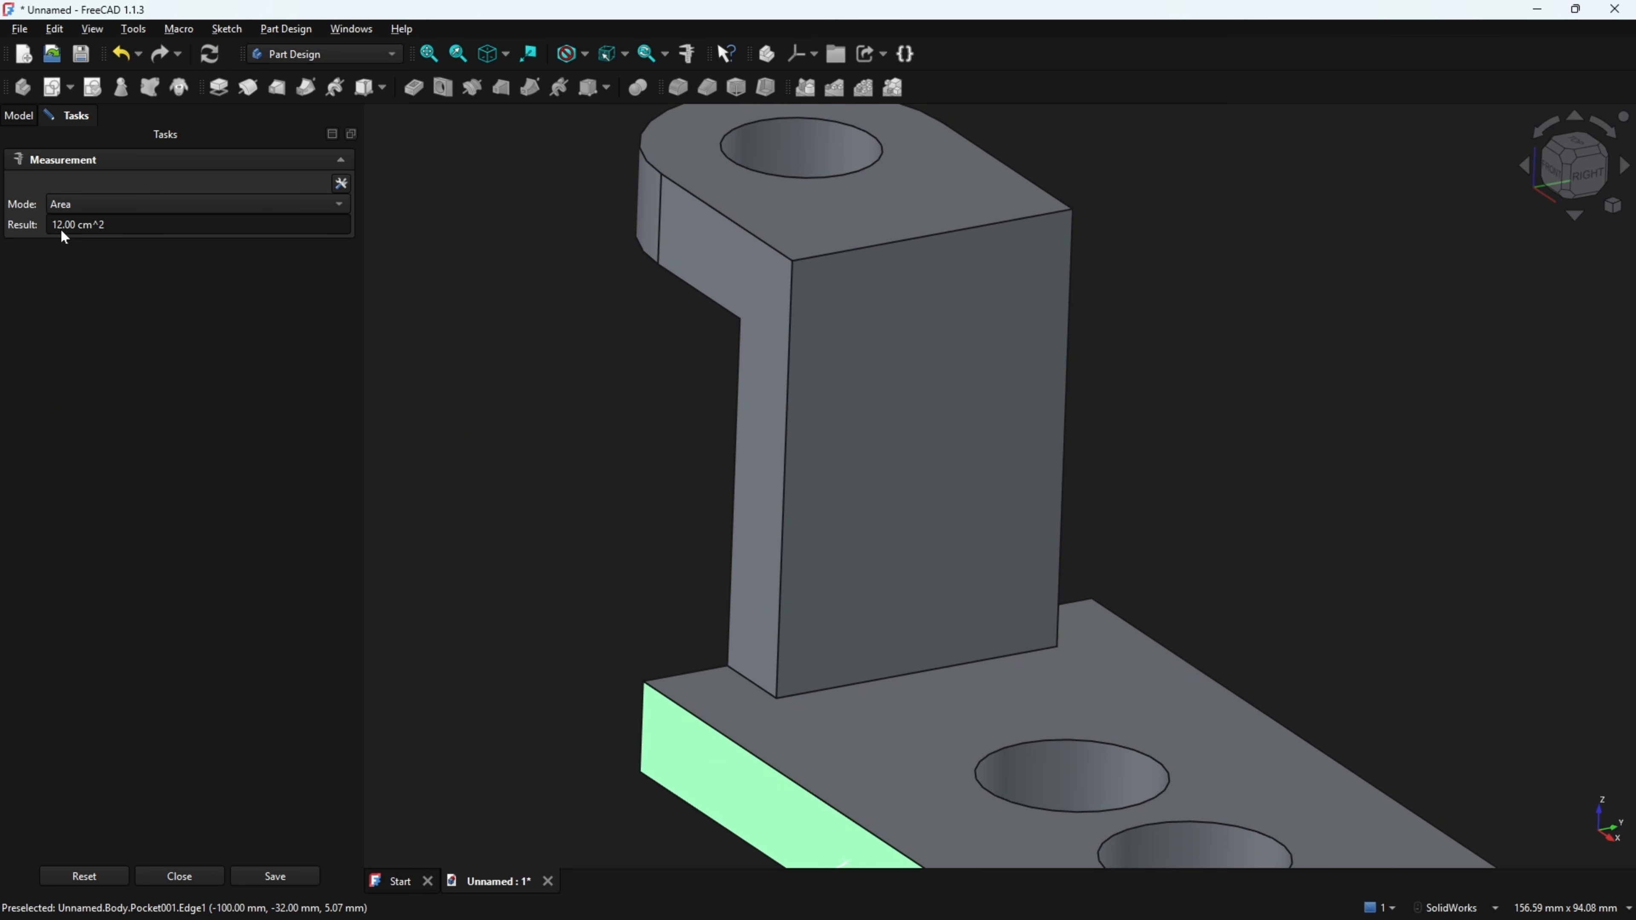
left_click(649, 679)
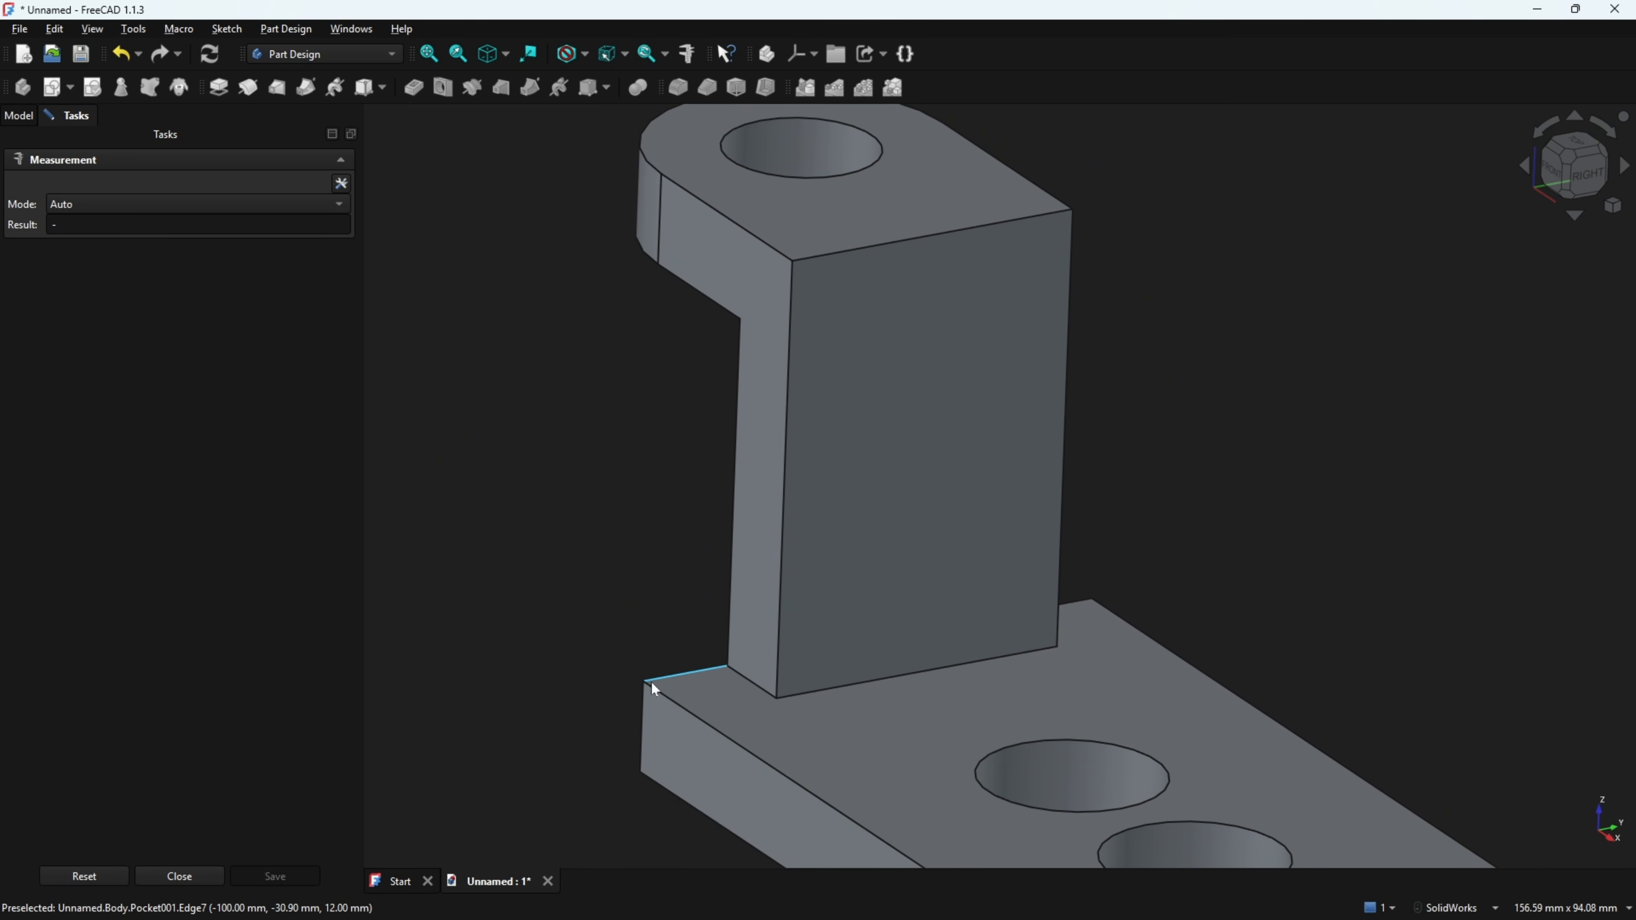
left_click(663, 694)
left_click(747, 682)
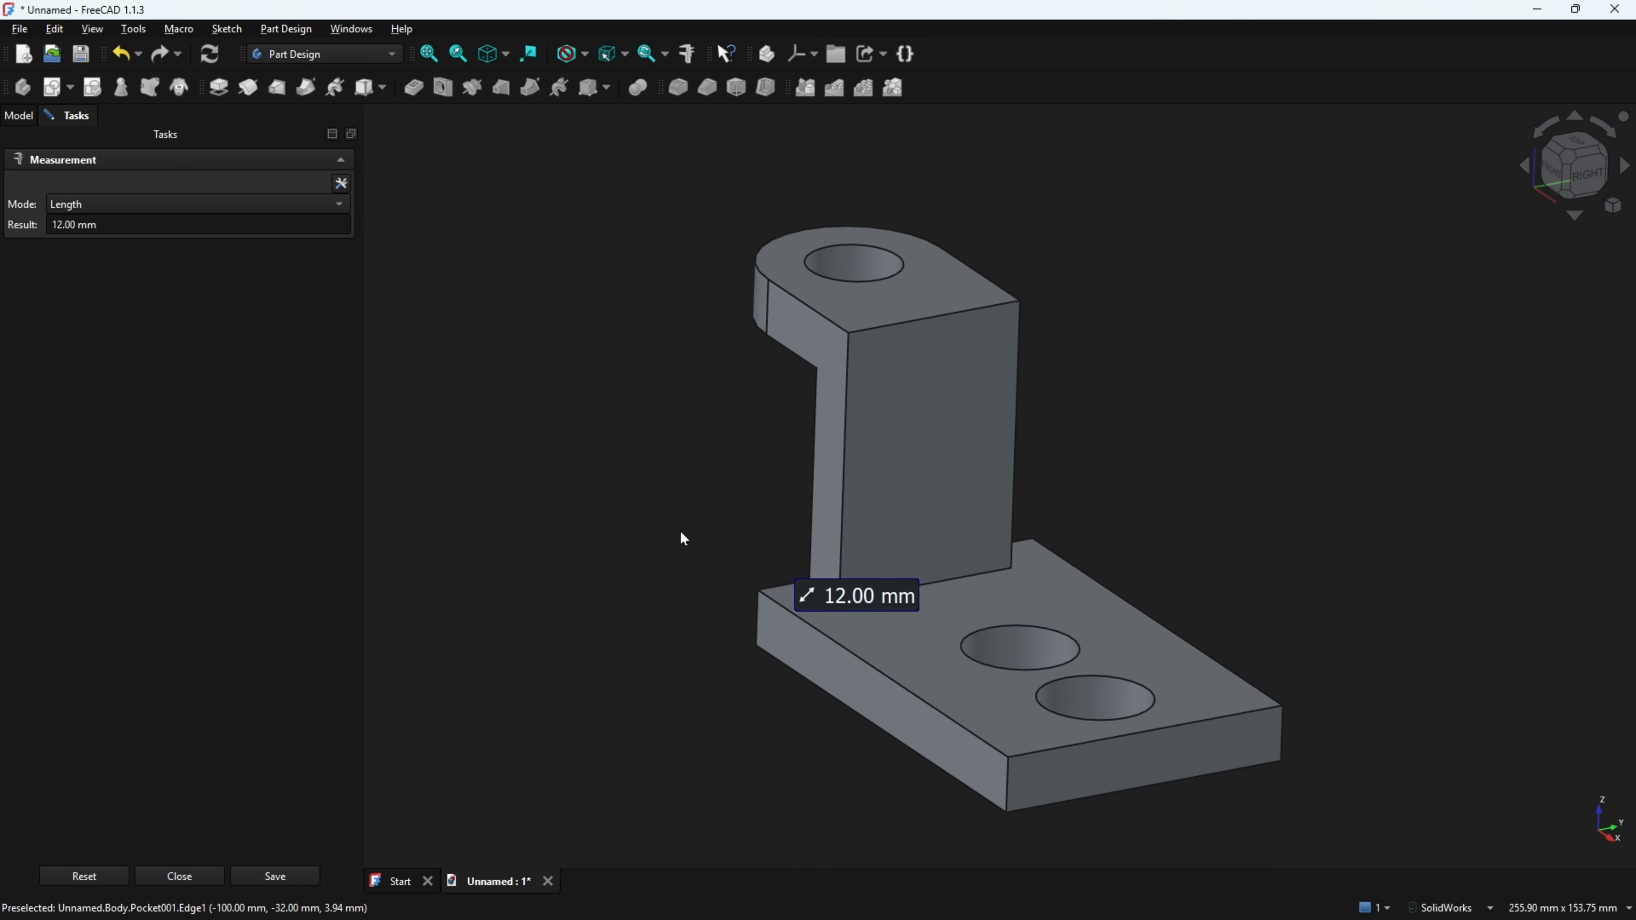
mouse_move(678, 537)
middle_mouse_down()
mouse_move(776, 558)
mouse_move(805, 582)
mouse_move(801, 606)
mouse_move(828, 612)
mouse_move(672, 556)
mouse_move(758, 583)
middle_mouse_up()
scroll(758, 583, "up", 1)
key("Escape")
scroll(761, 589, "up", 3)
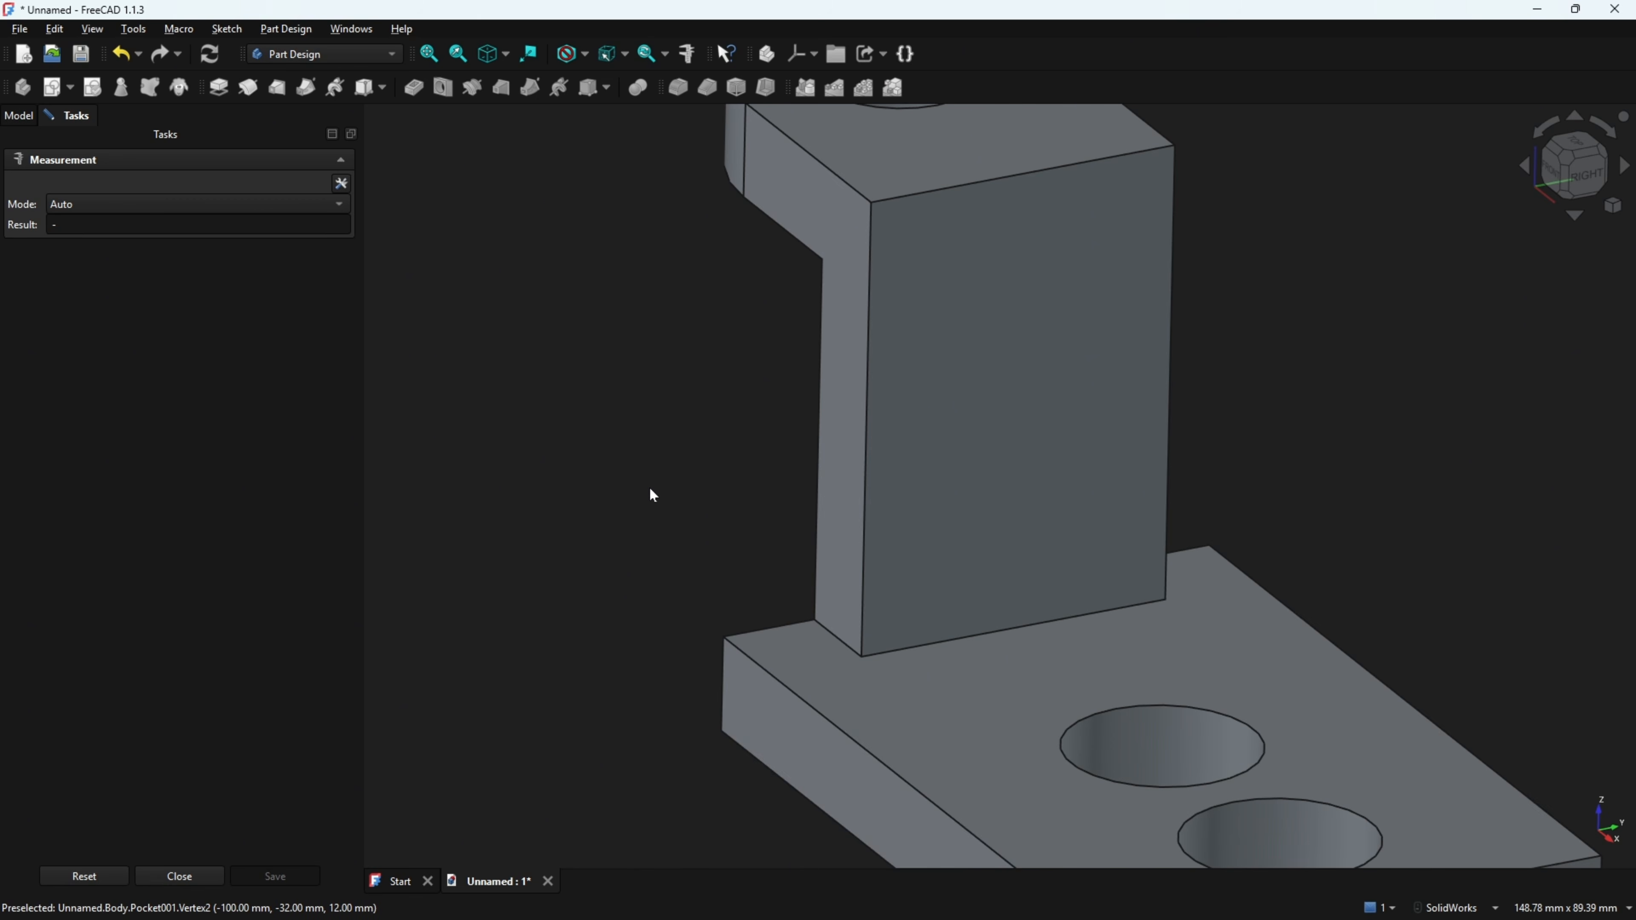
key("Escape")
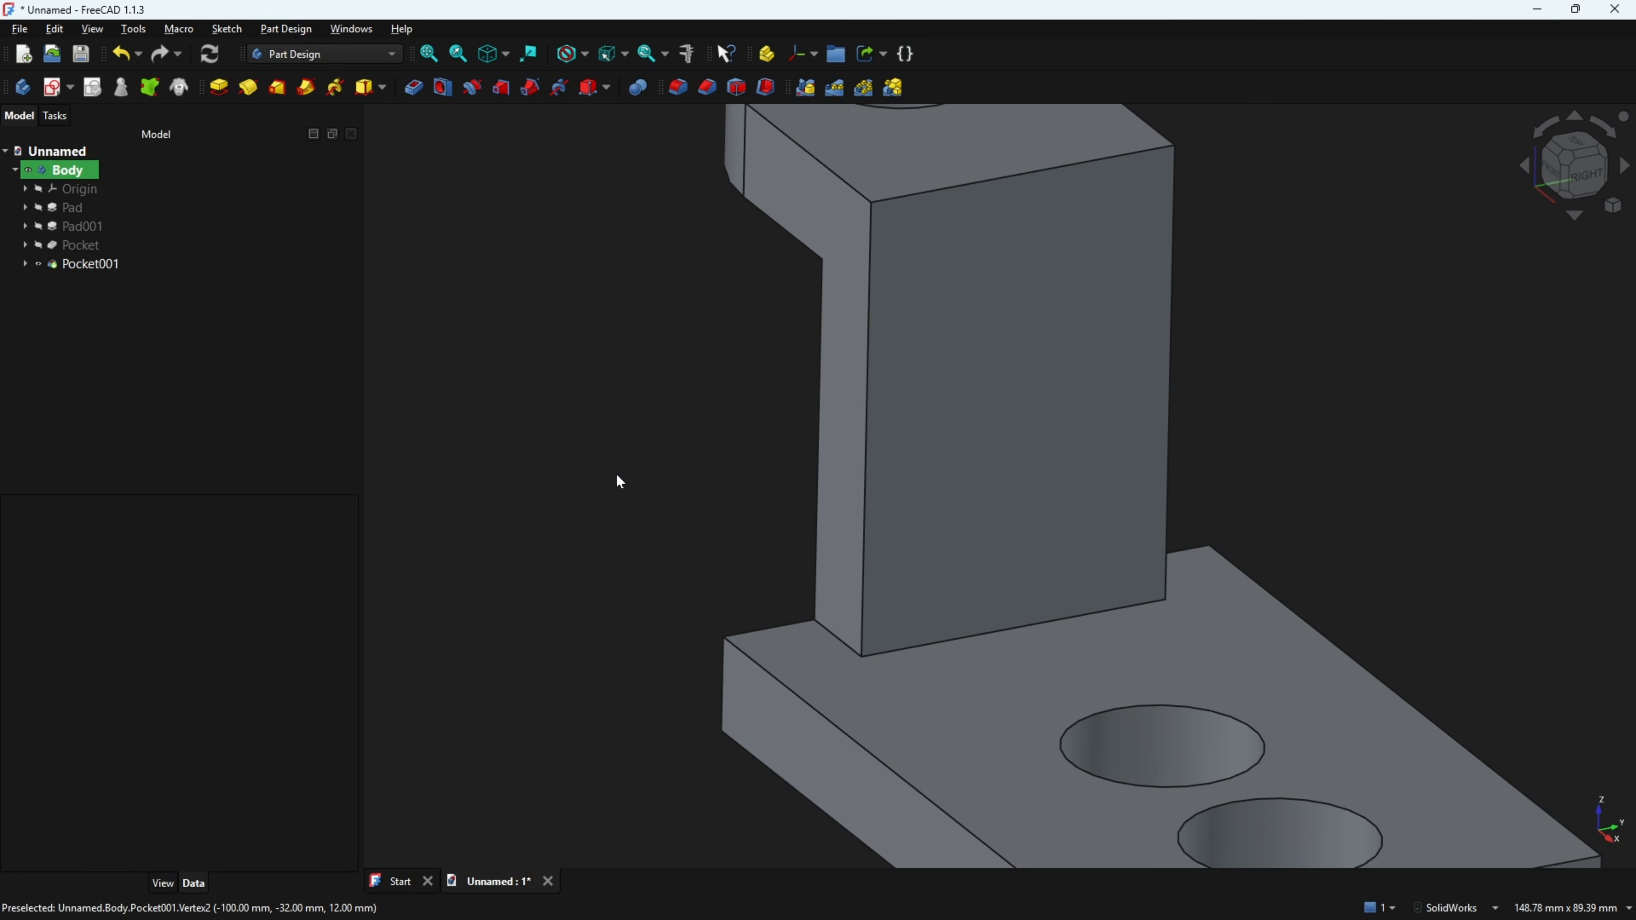
- Start a sketch on the bracket's flat back face and reference the four ledge corner points on both sides of the upright as external geometry
middle_click_drag(411, 484, 669, 497)
key("0")
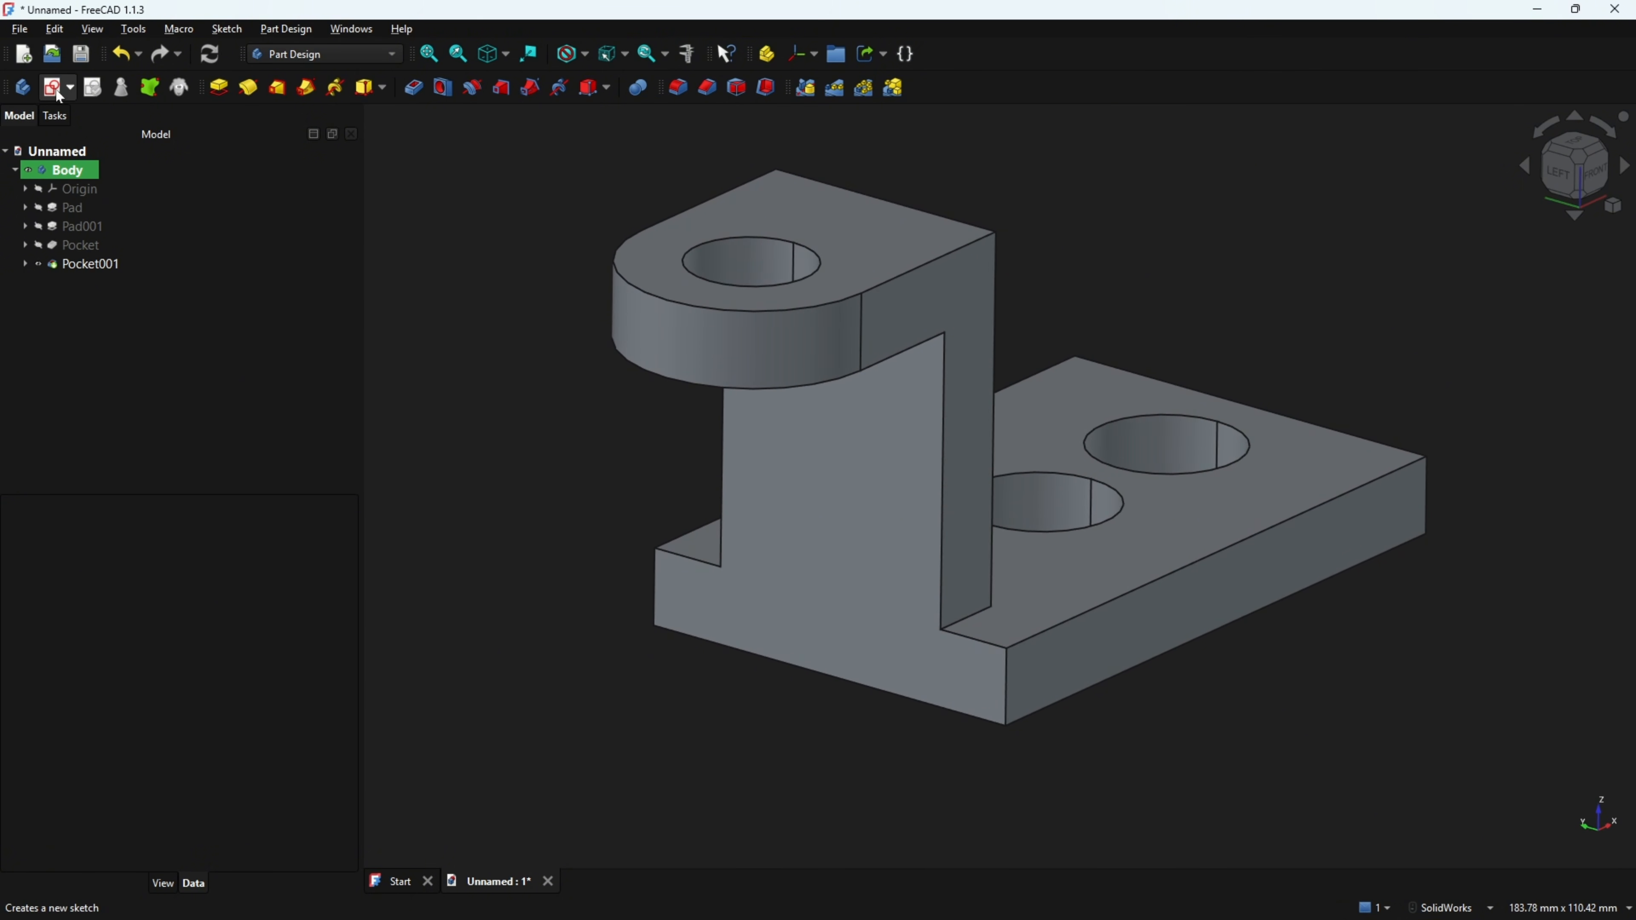
left_click(794, 526)
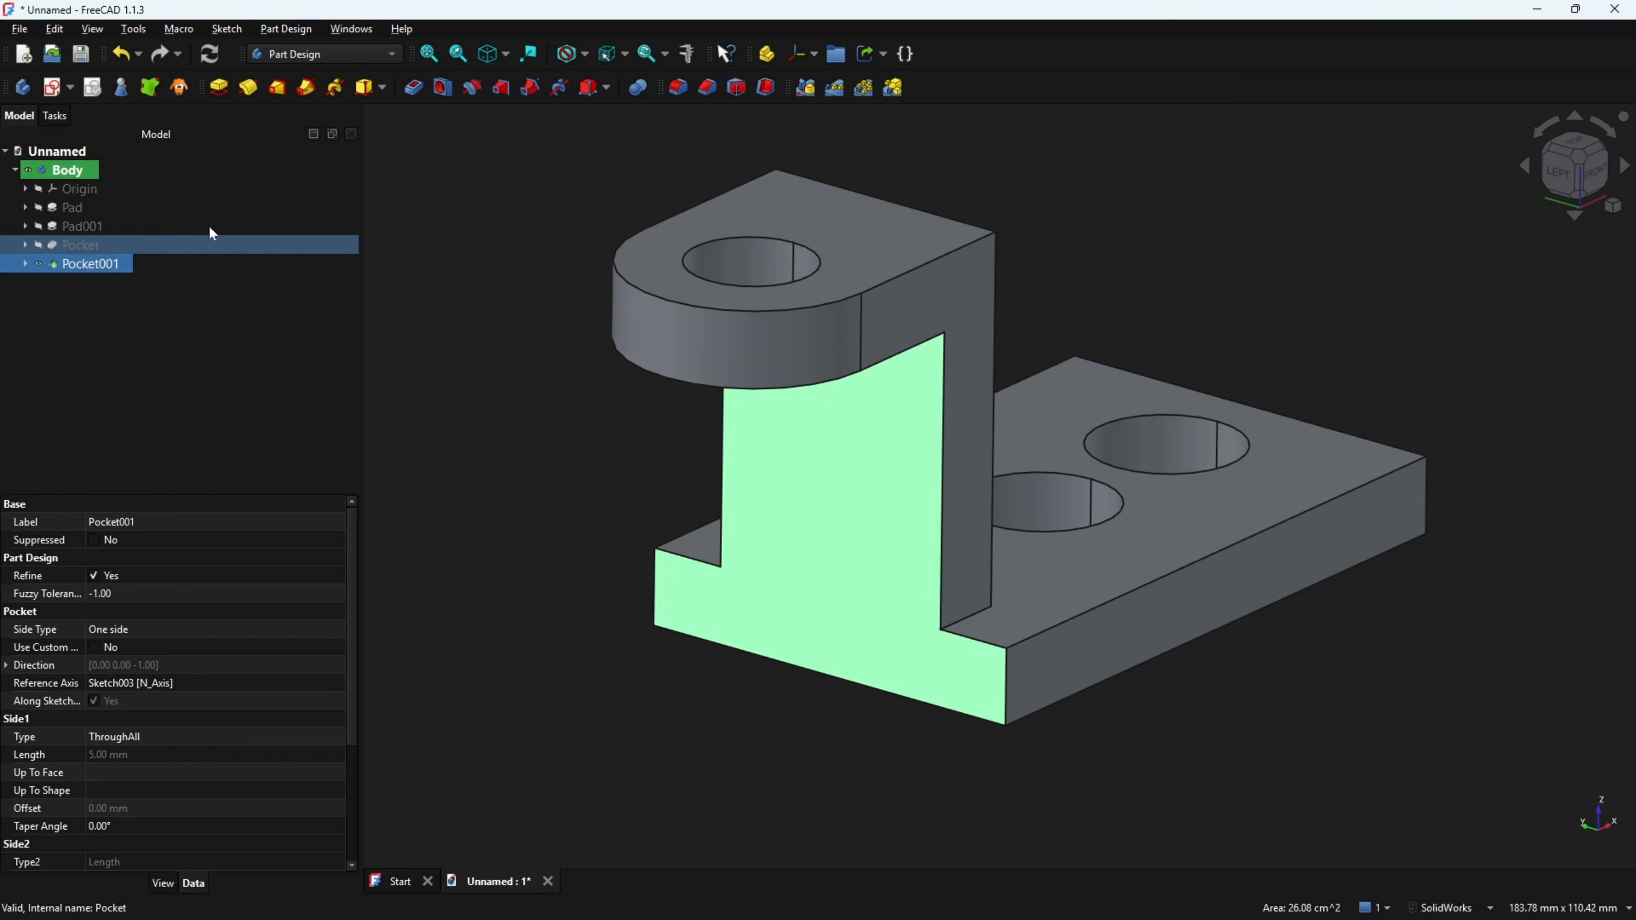
left_click(53, 90)
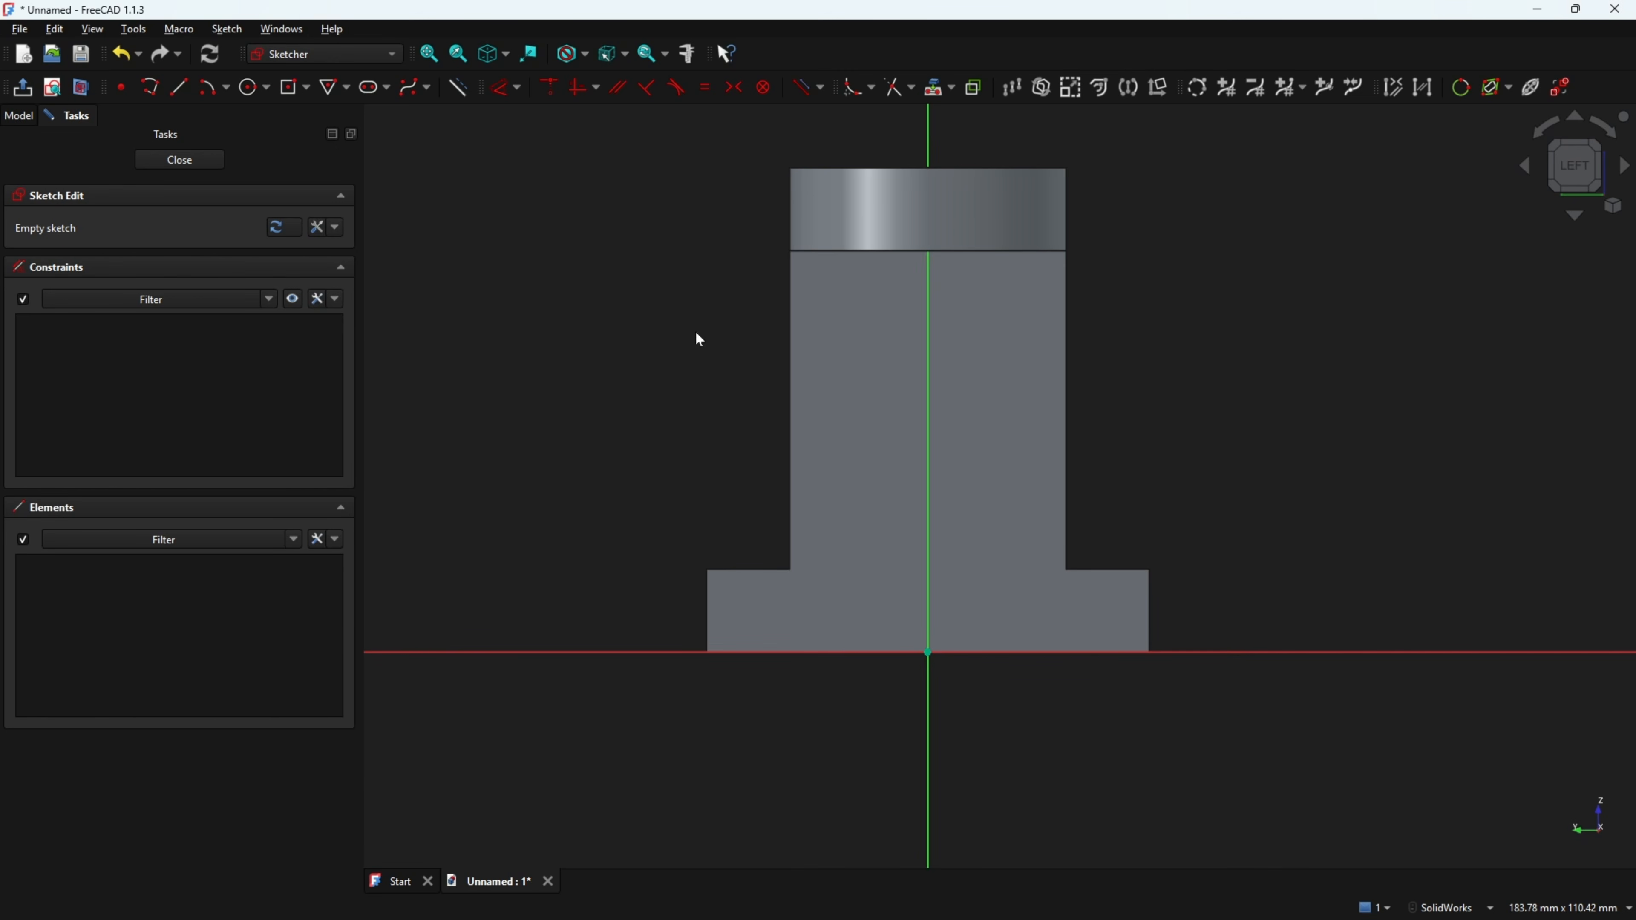
left_click(941, 91)
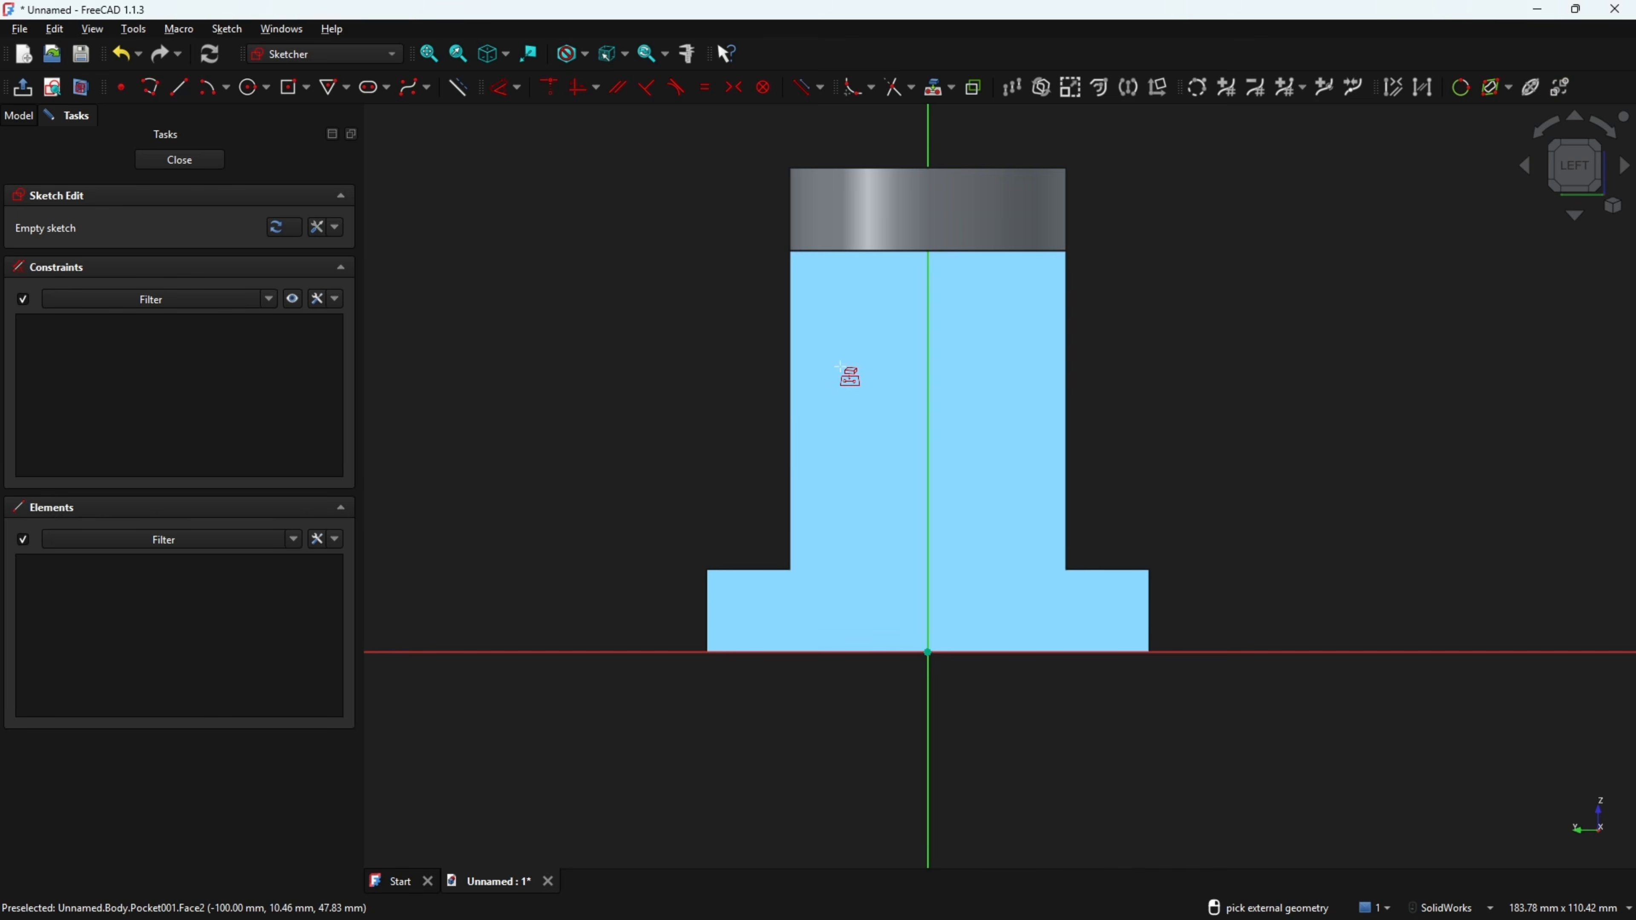
left_click(707, 570)
left_click(791, 569)
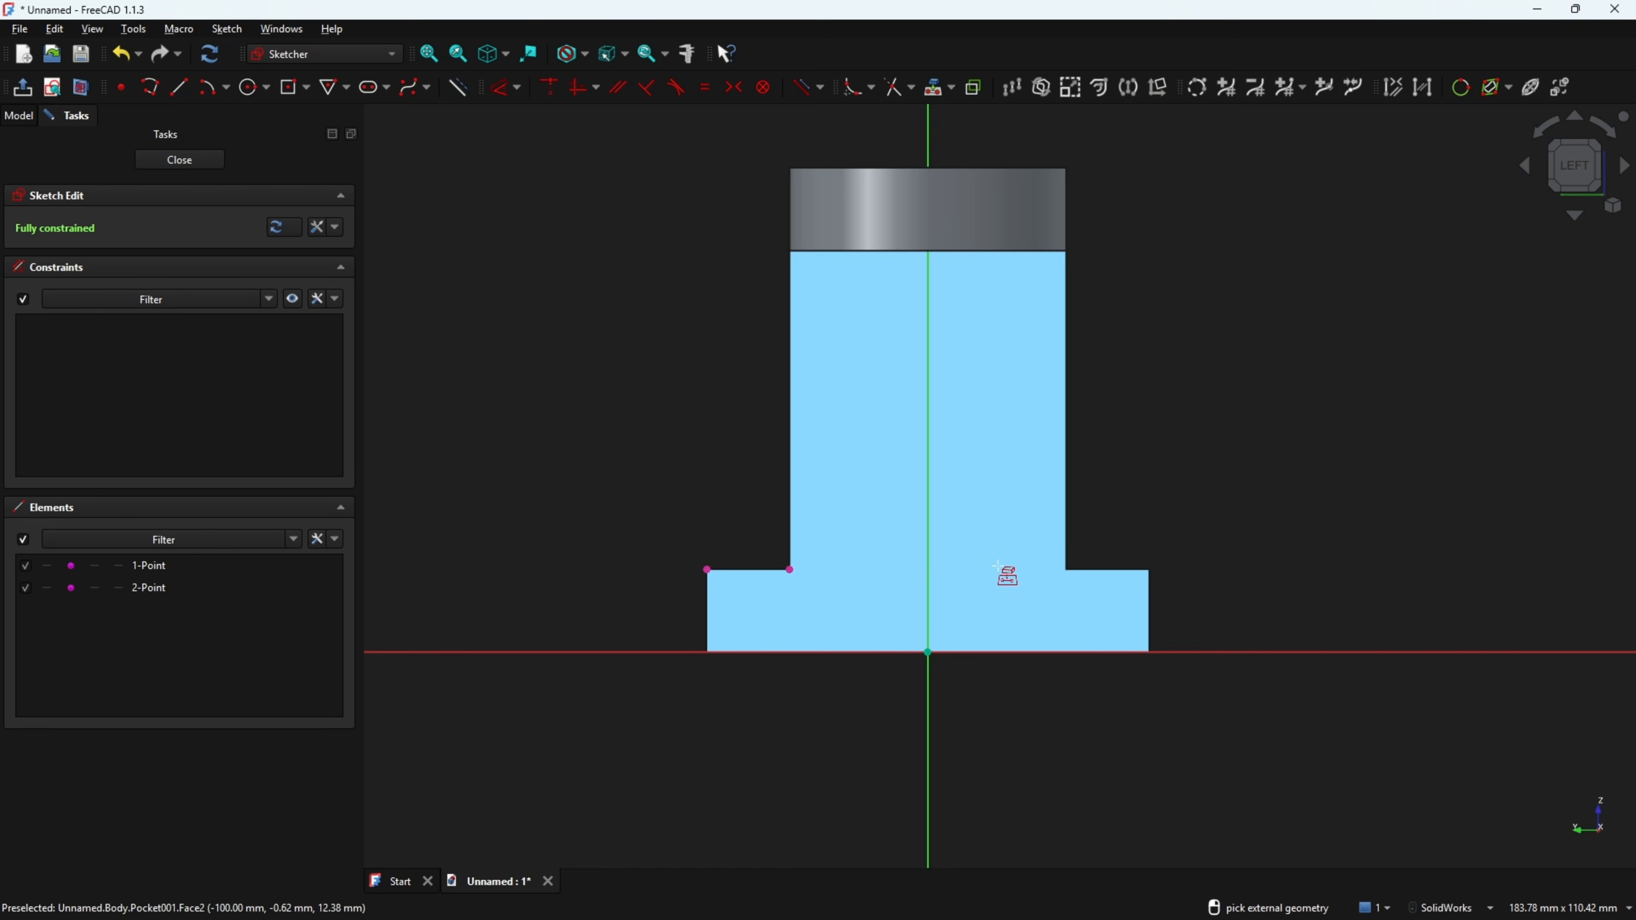
left_click(1067, 571)
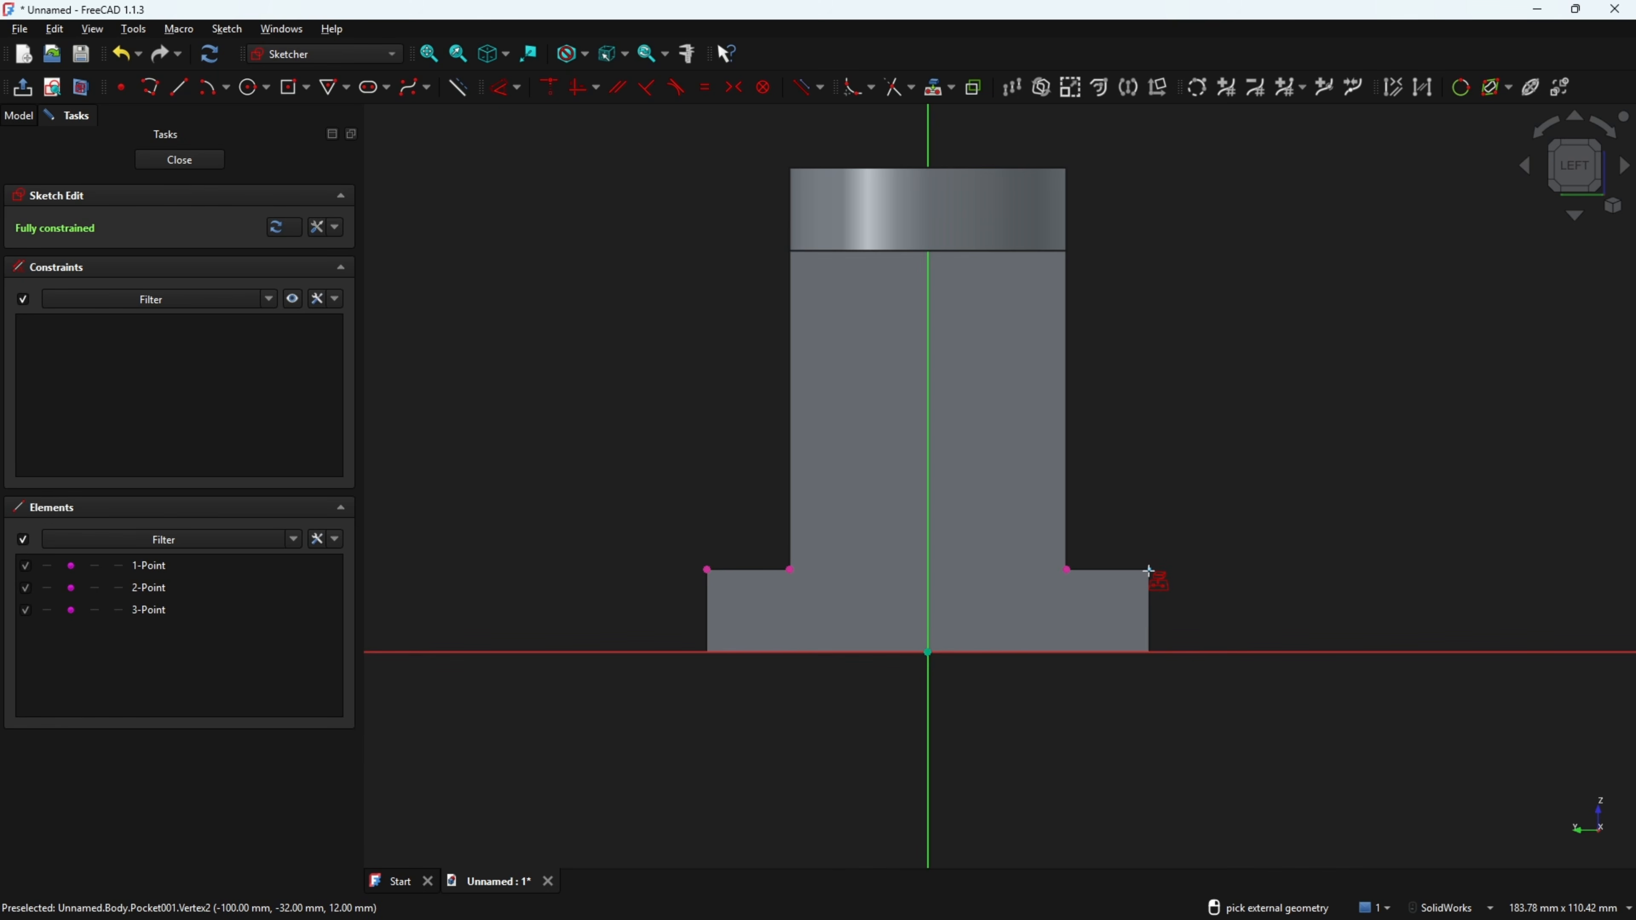
right_click(402, 366)
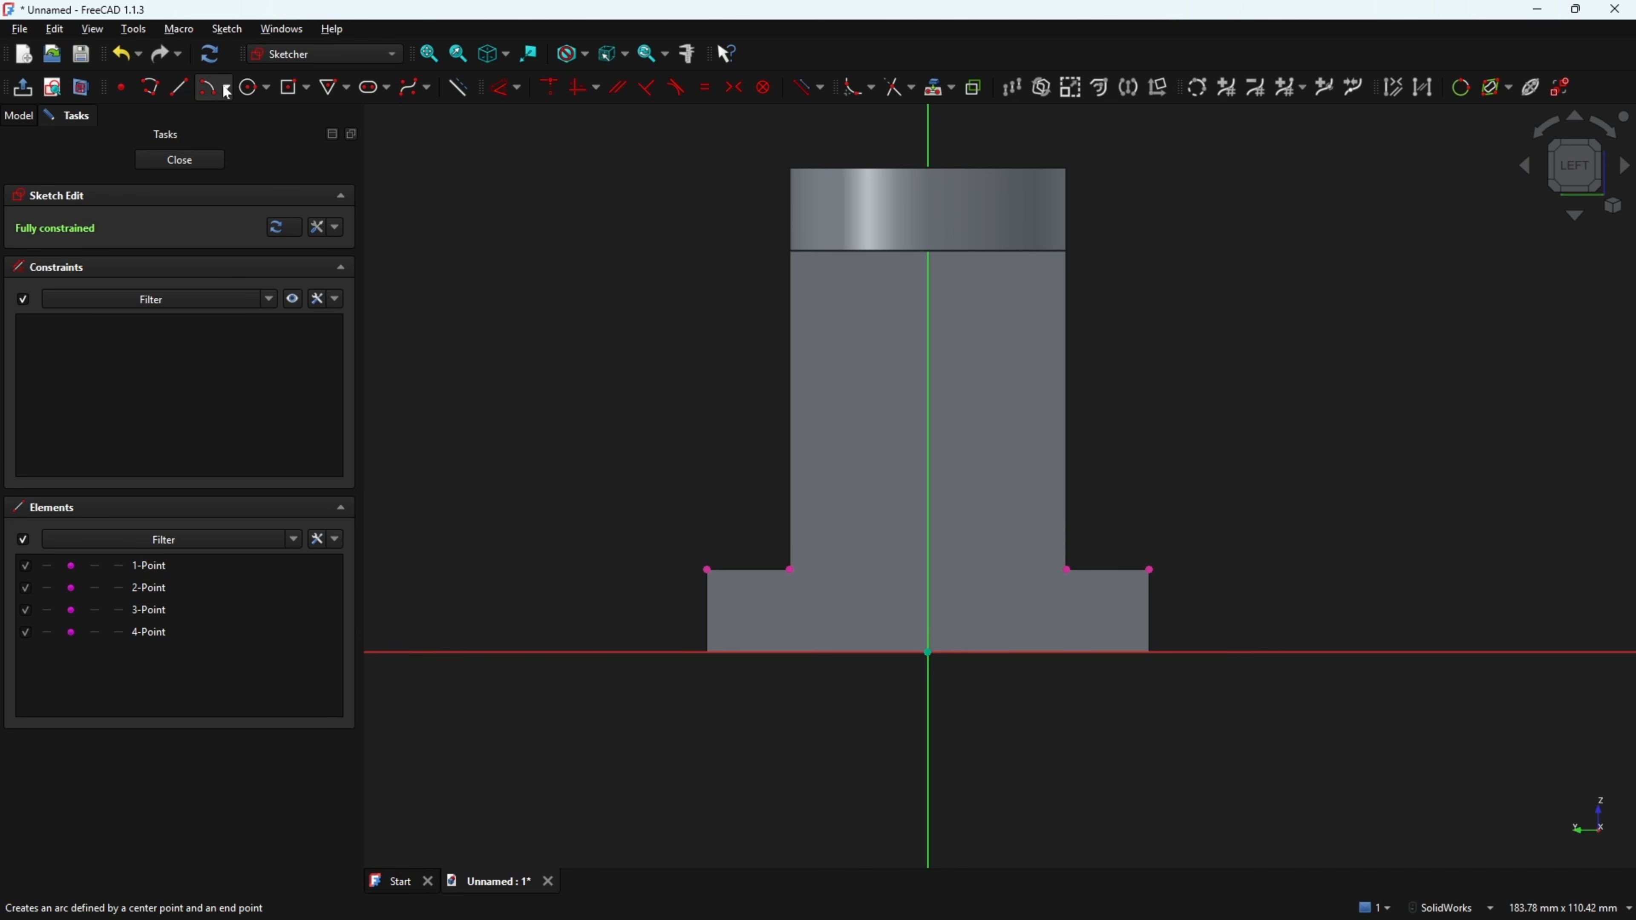
- Draw a horizontal line along the left ledge and a 12 mm vertical line up the upright from the ledge's inner corner
left_click(181, 88)
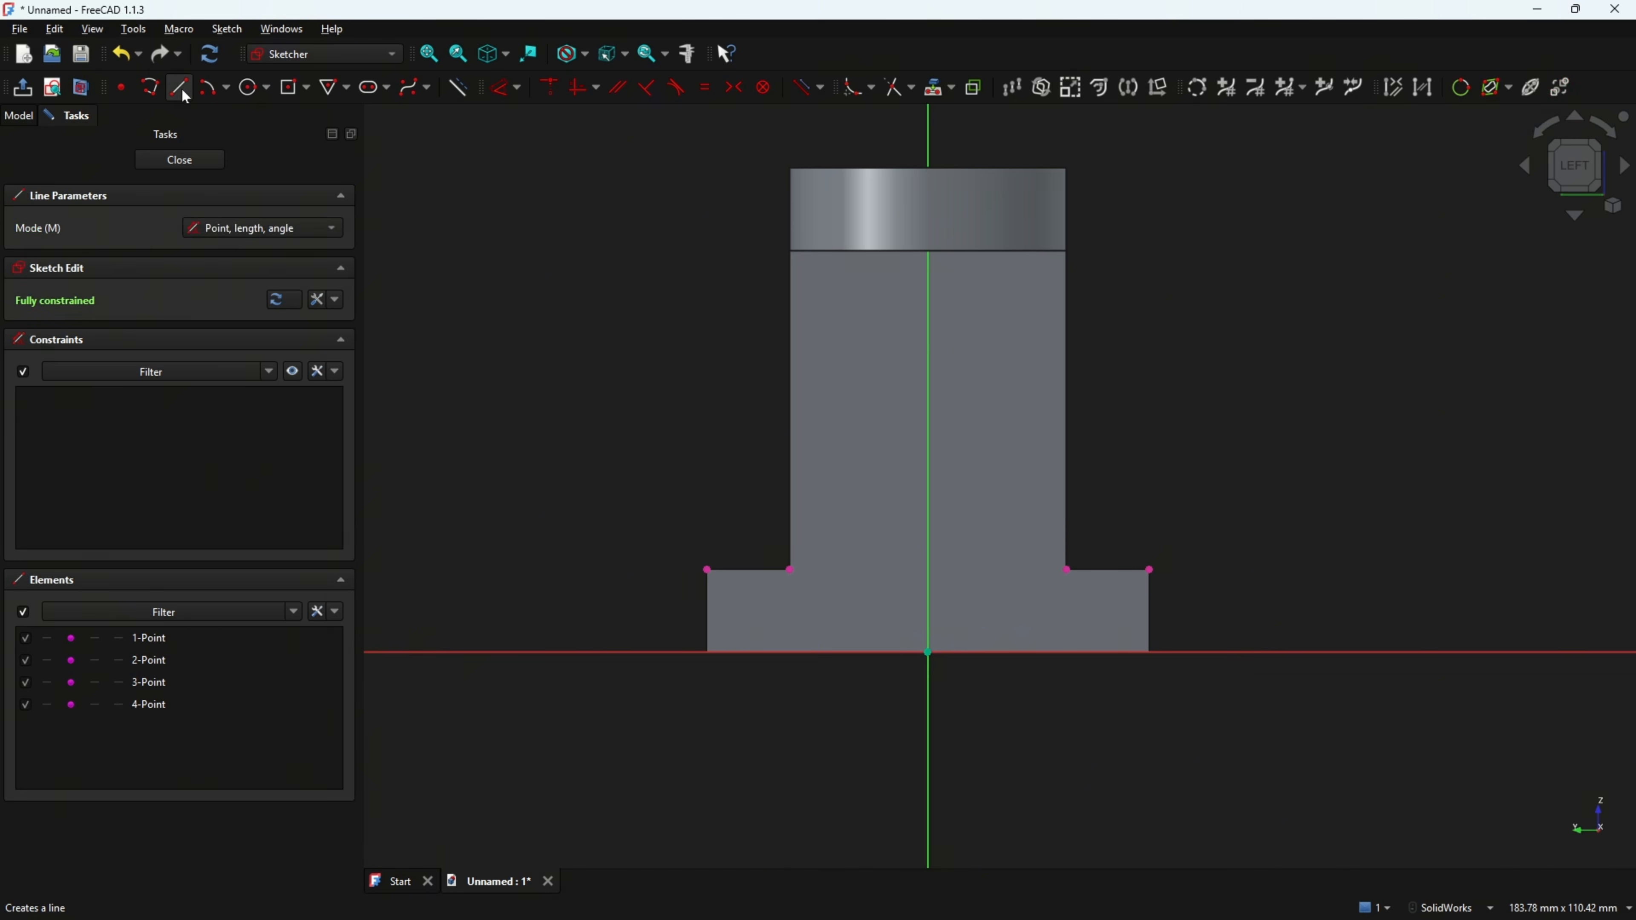
left_click(707, 570)
left_click(792, 571)
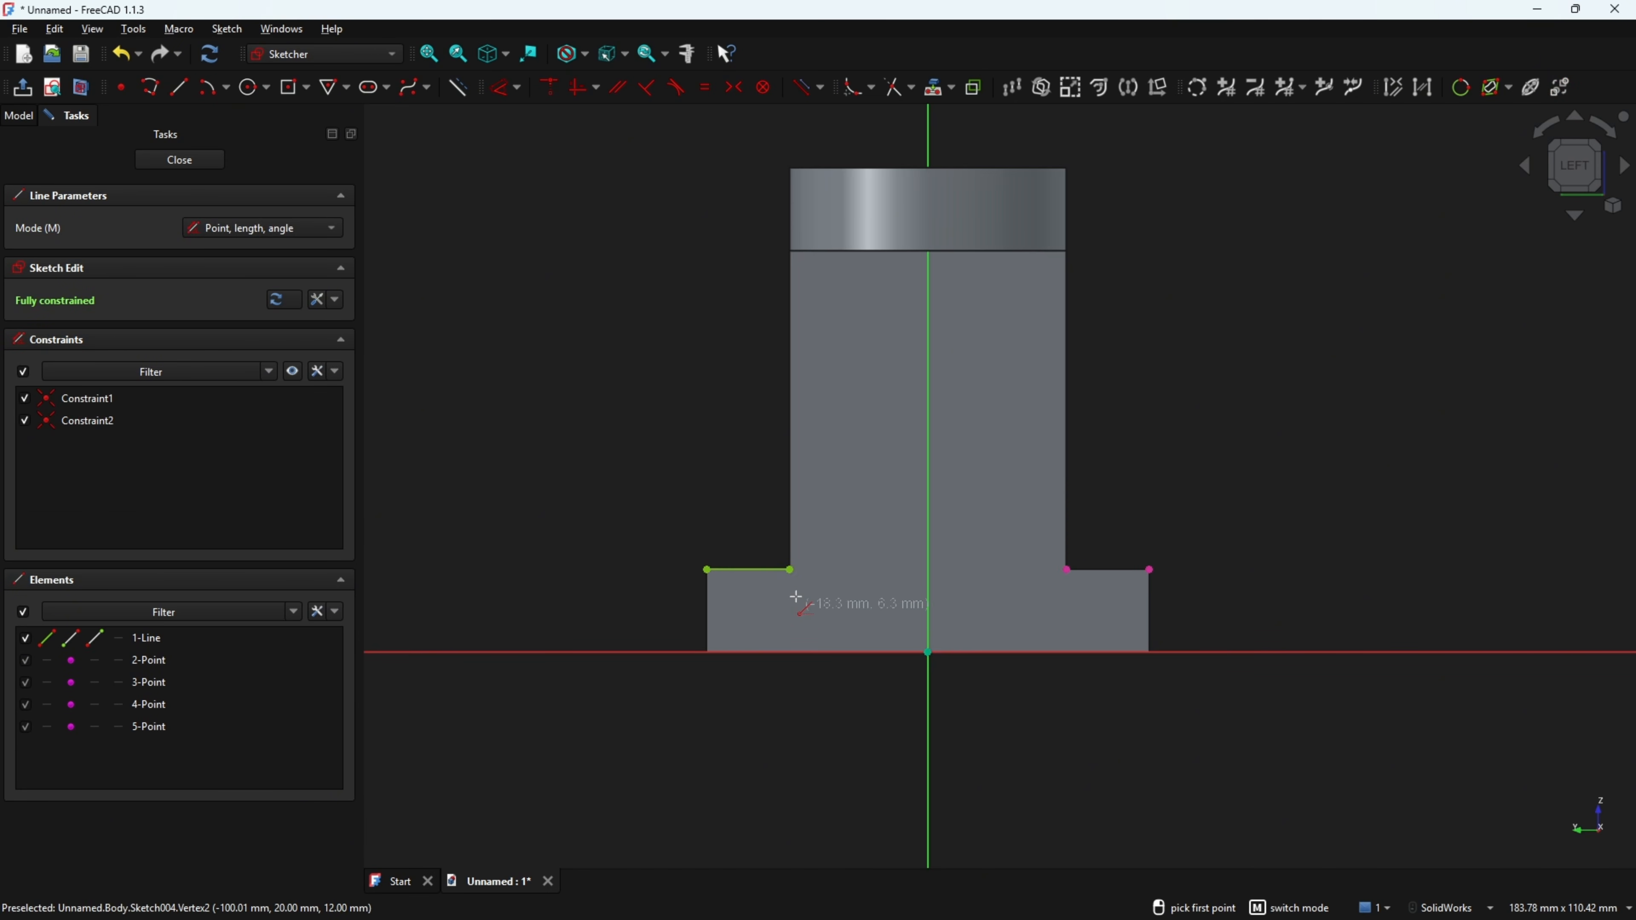
left_click(790, 569)
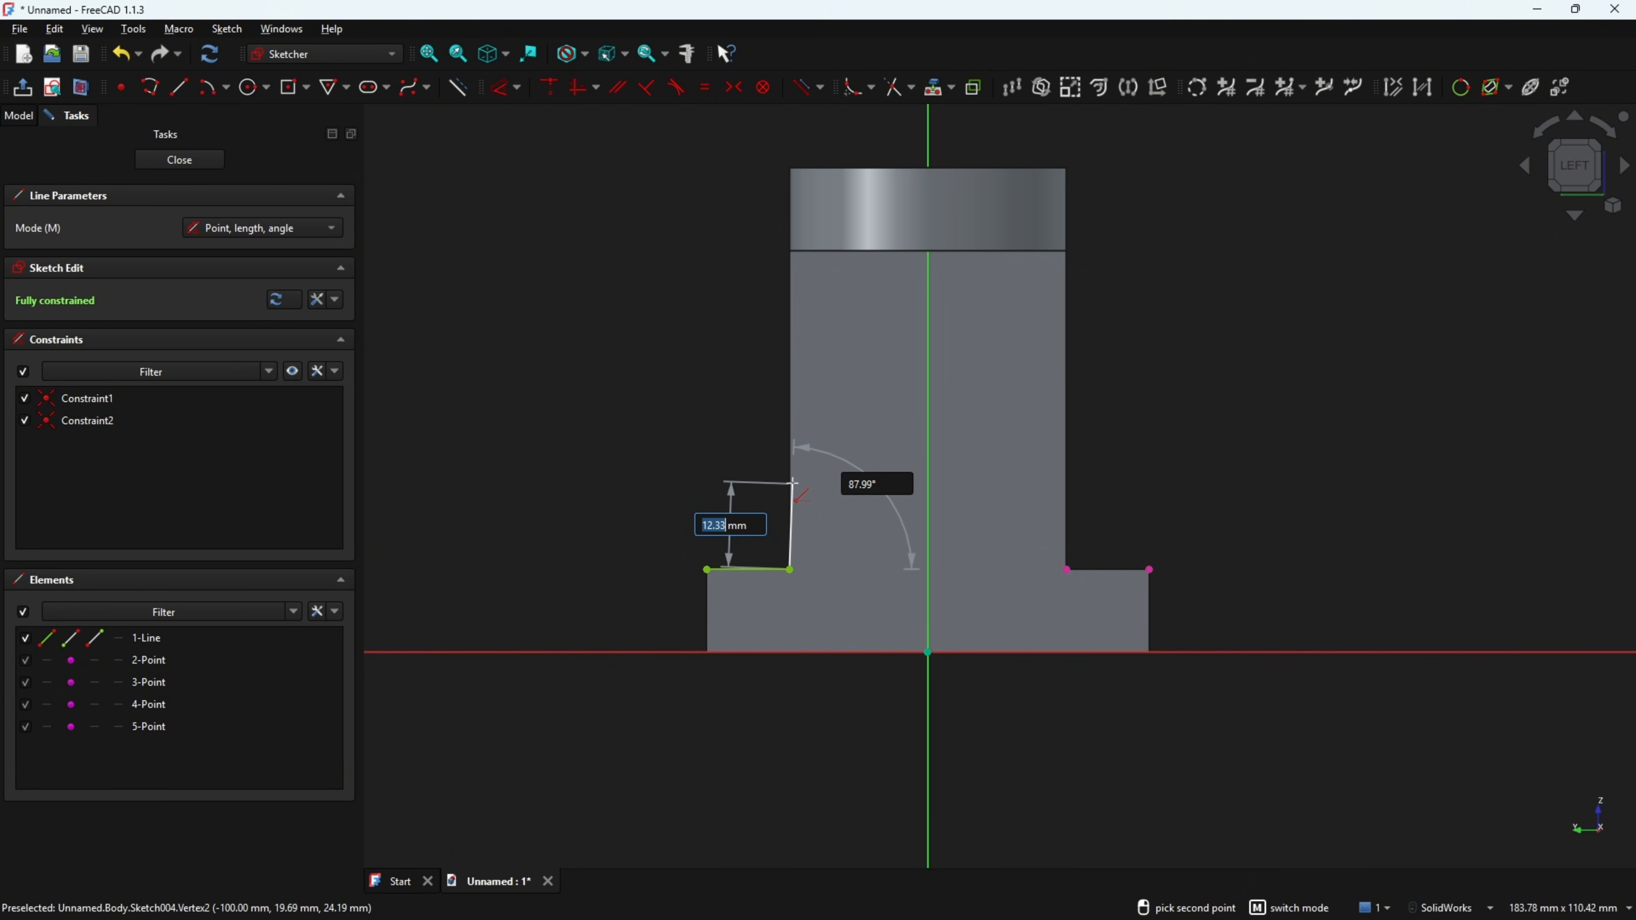
type("12")
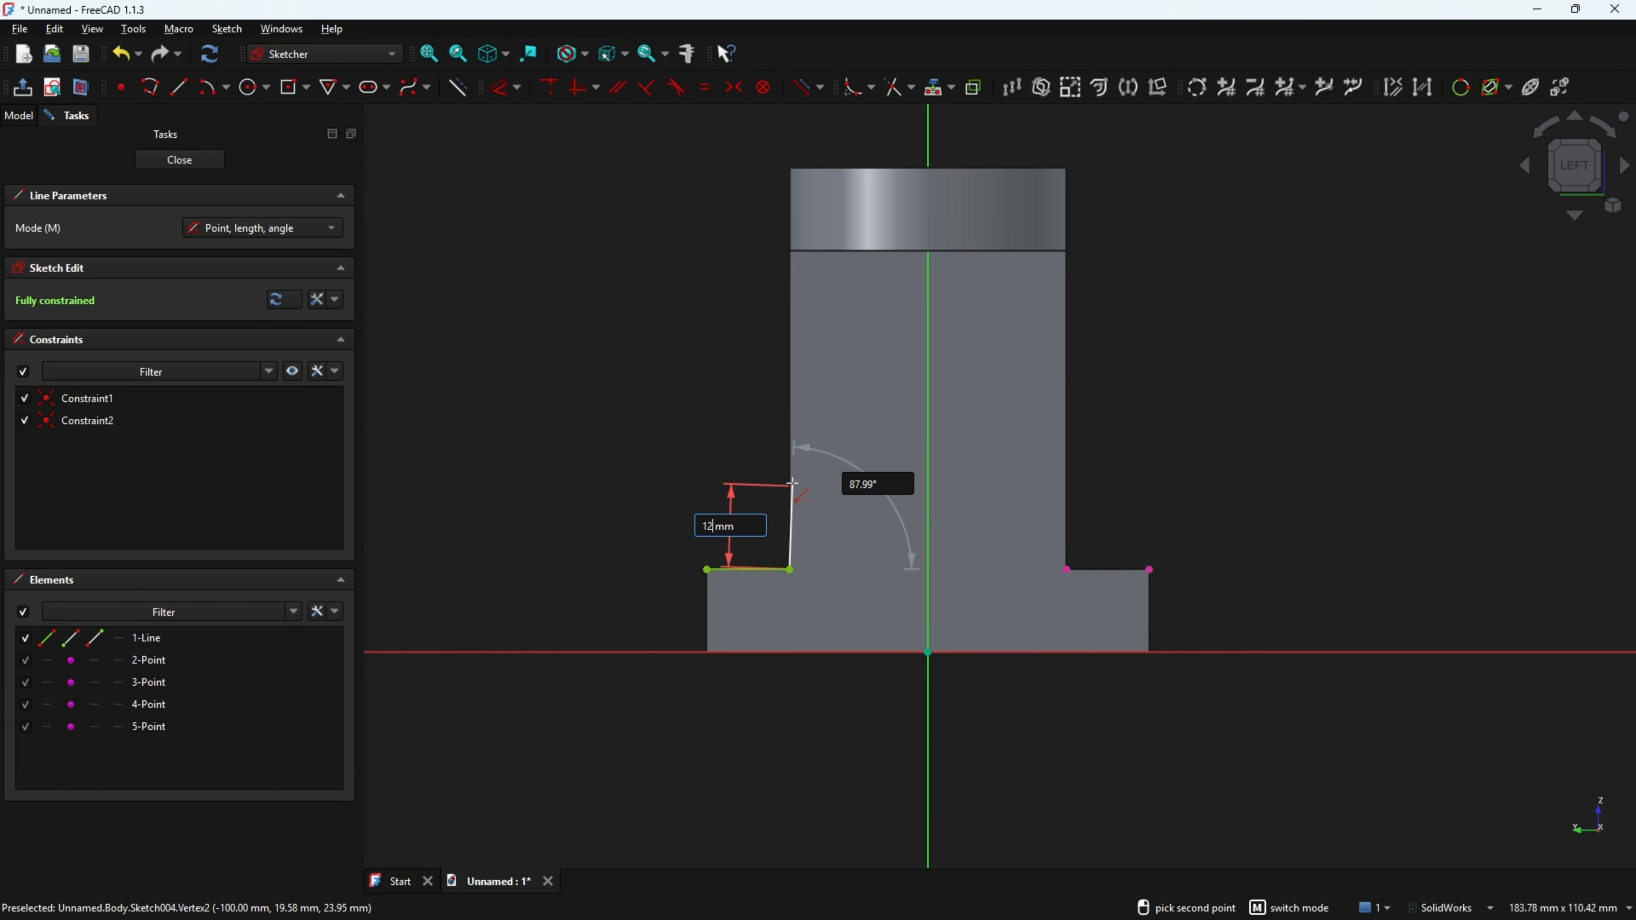
key("Tab")
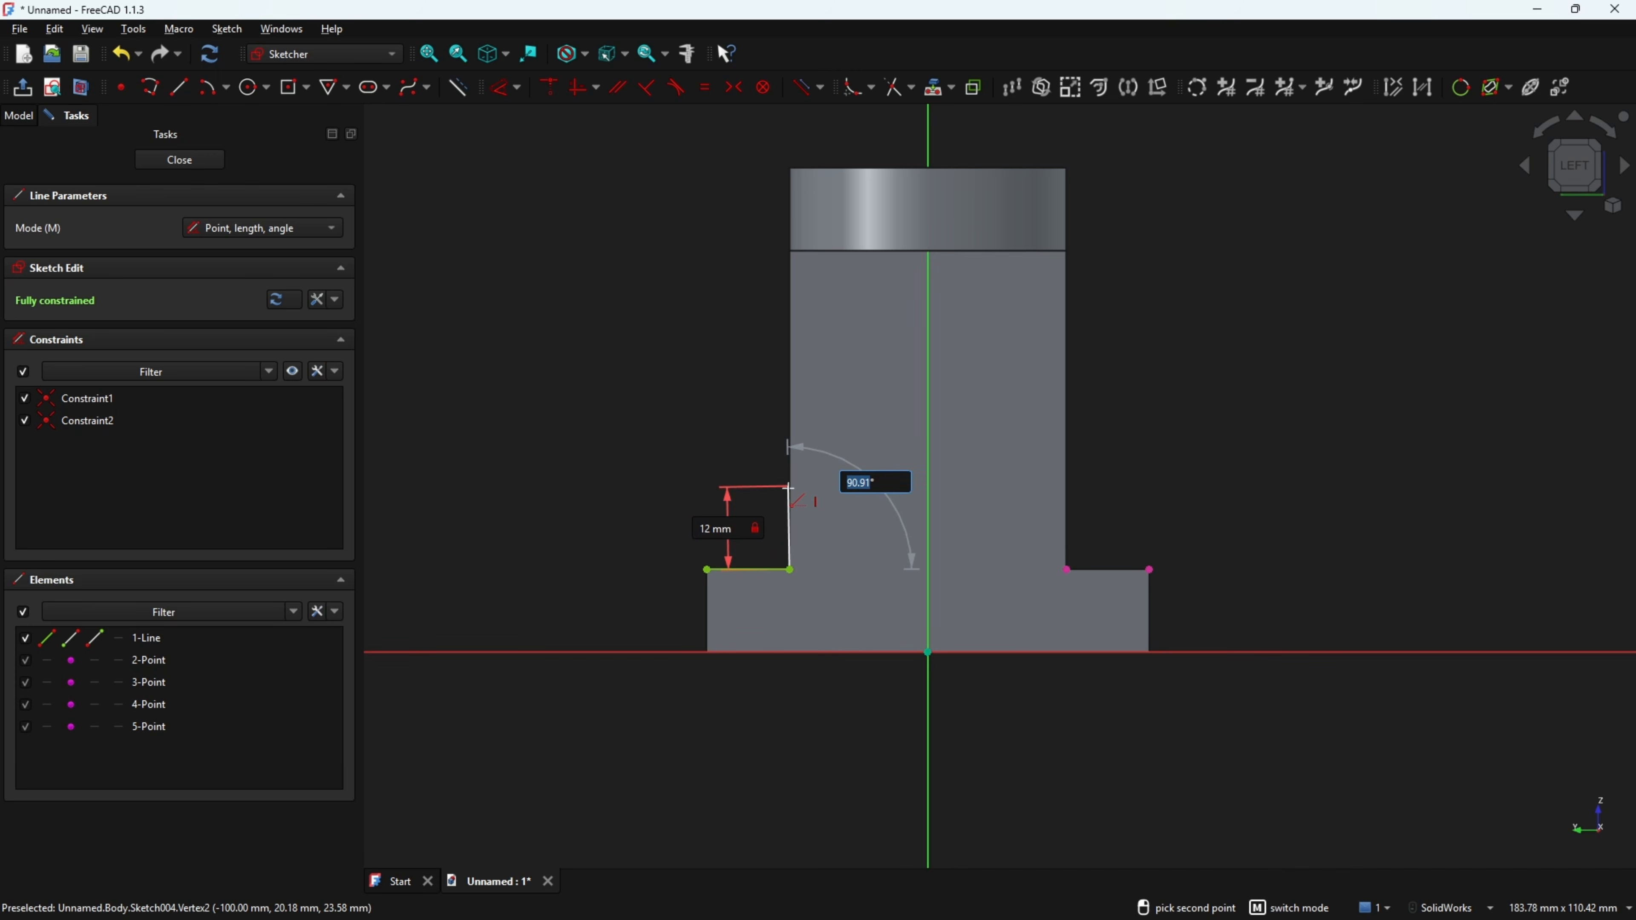
left_click(788, 488)
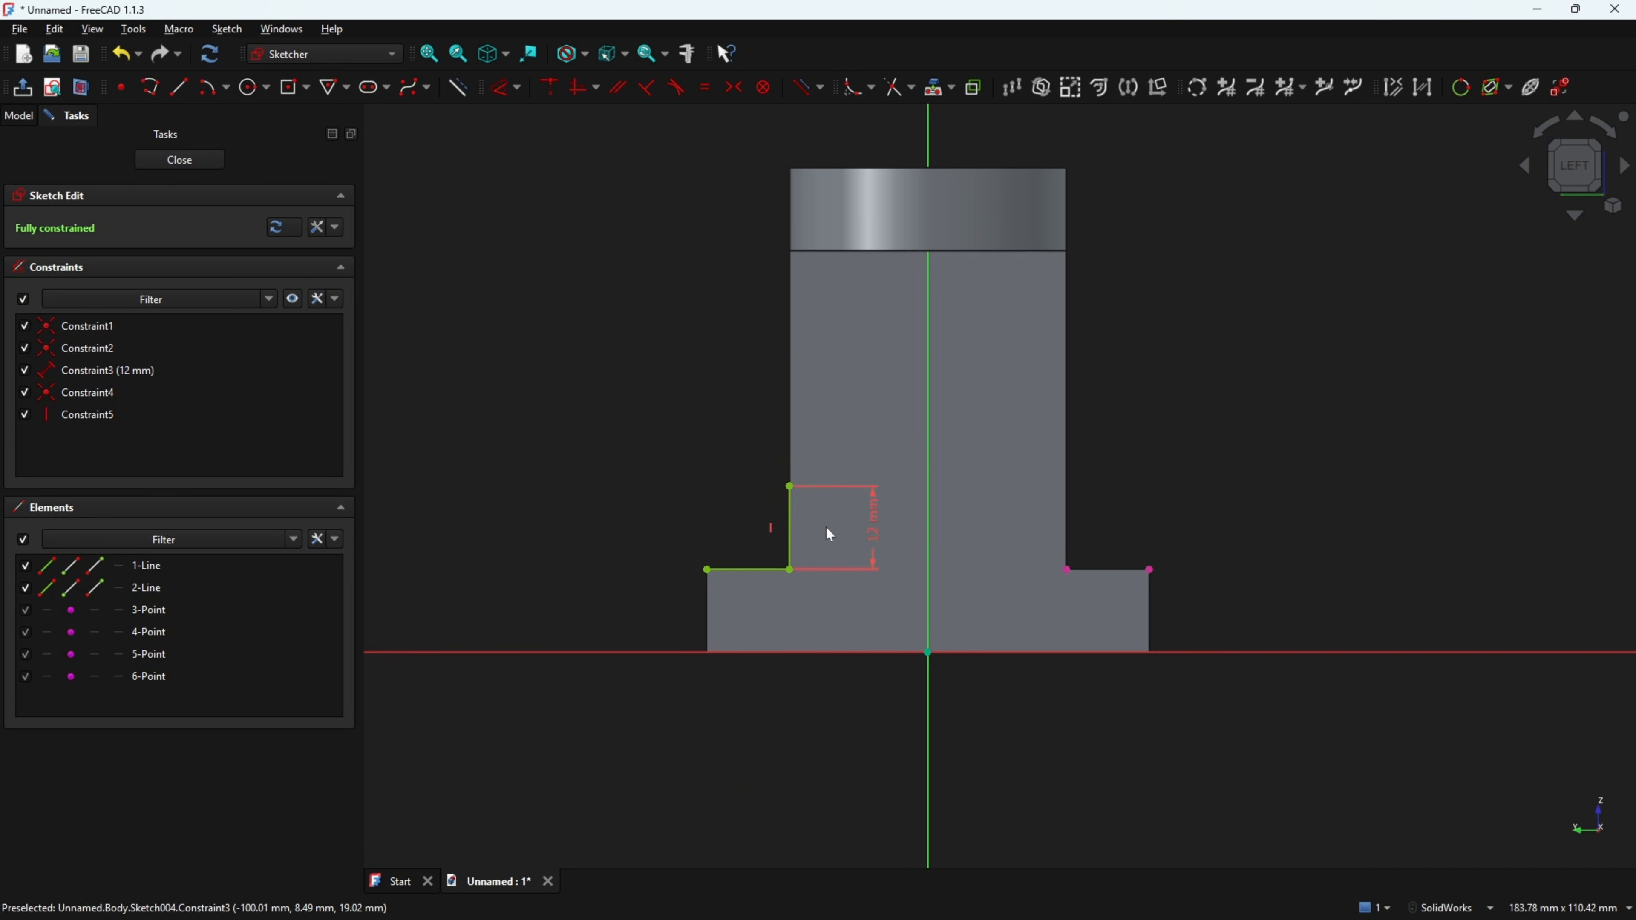
- Draw a horizontal line along the right ledge and a 12 mm line at 90° up the upright from its inner corner
left_click(181, 87)
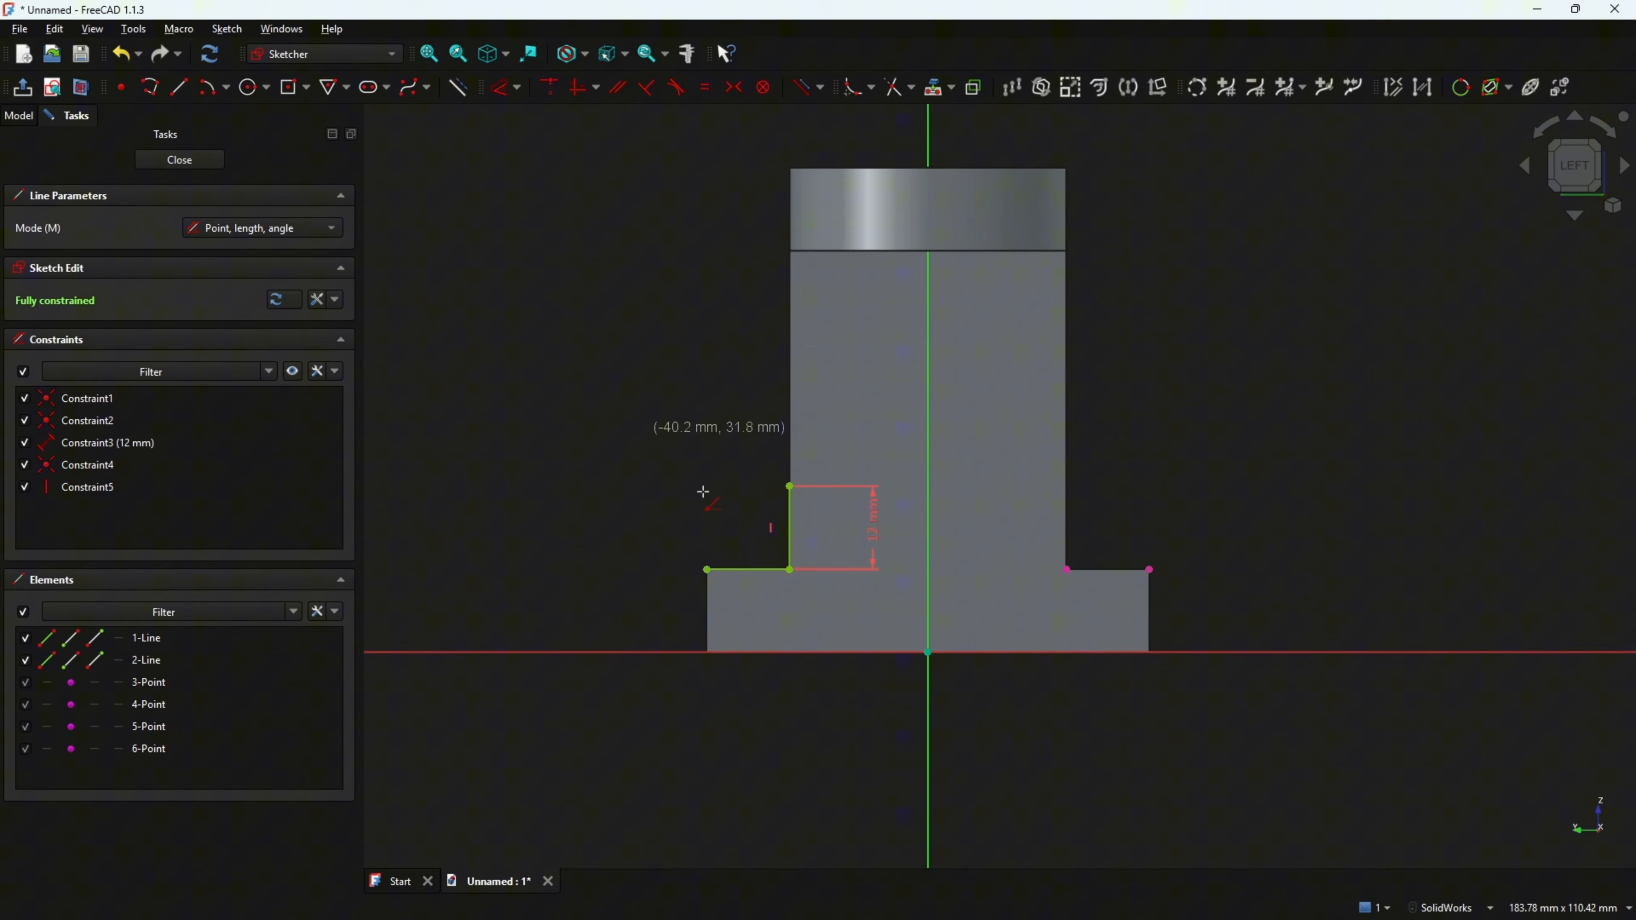
left_click(1067, 570)
left_click(1149, 570)
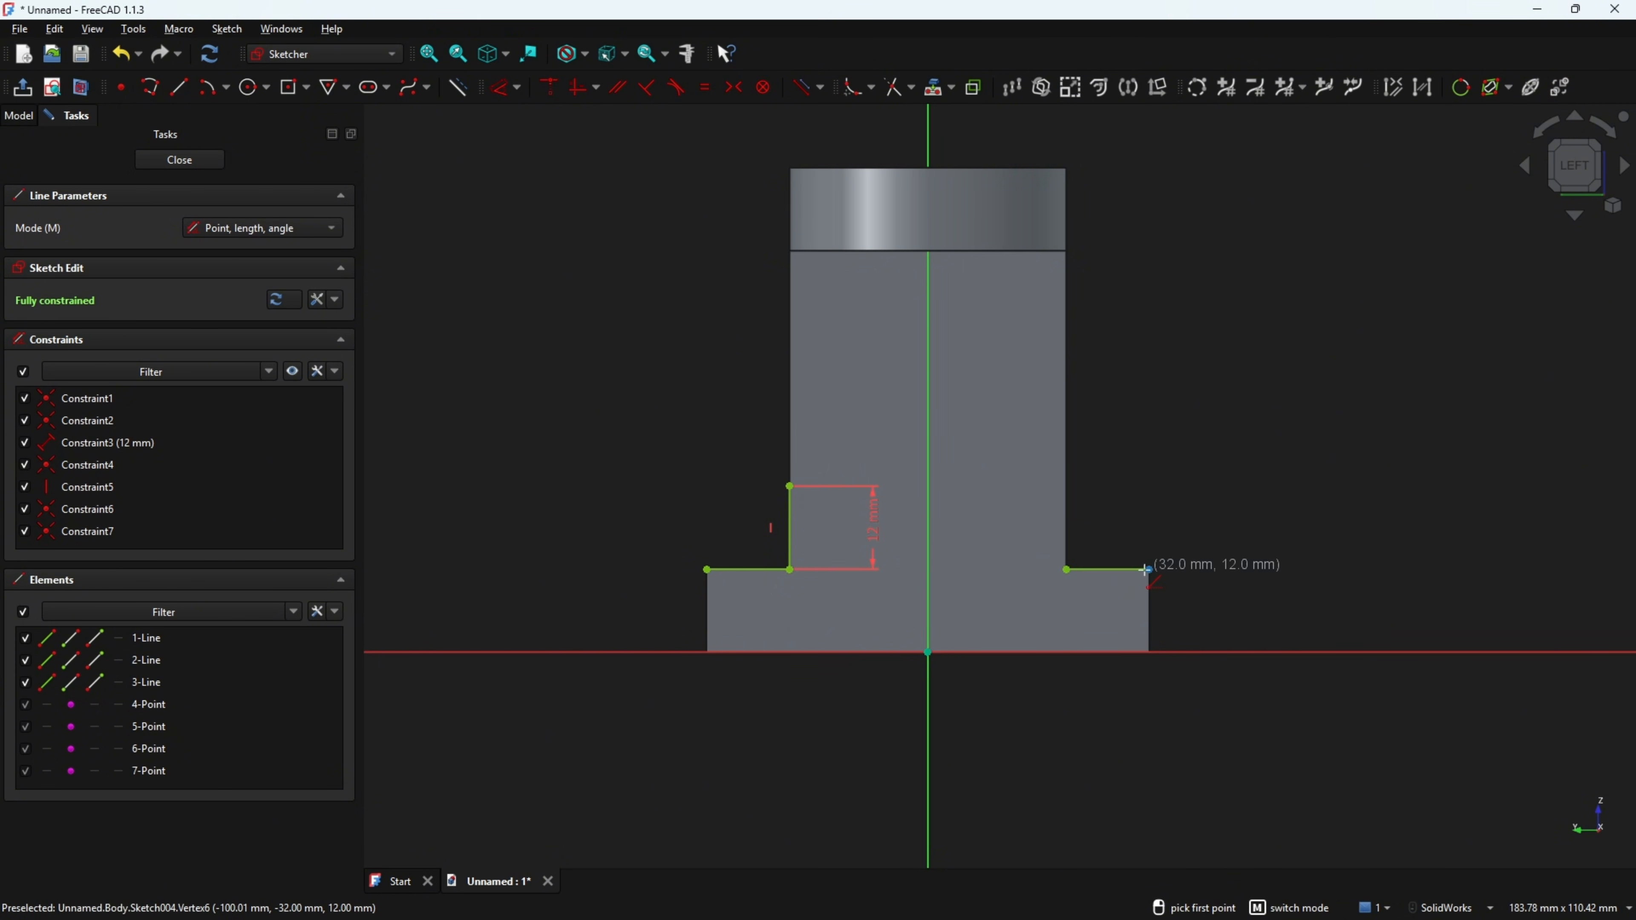
left_click(1067, 569)
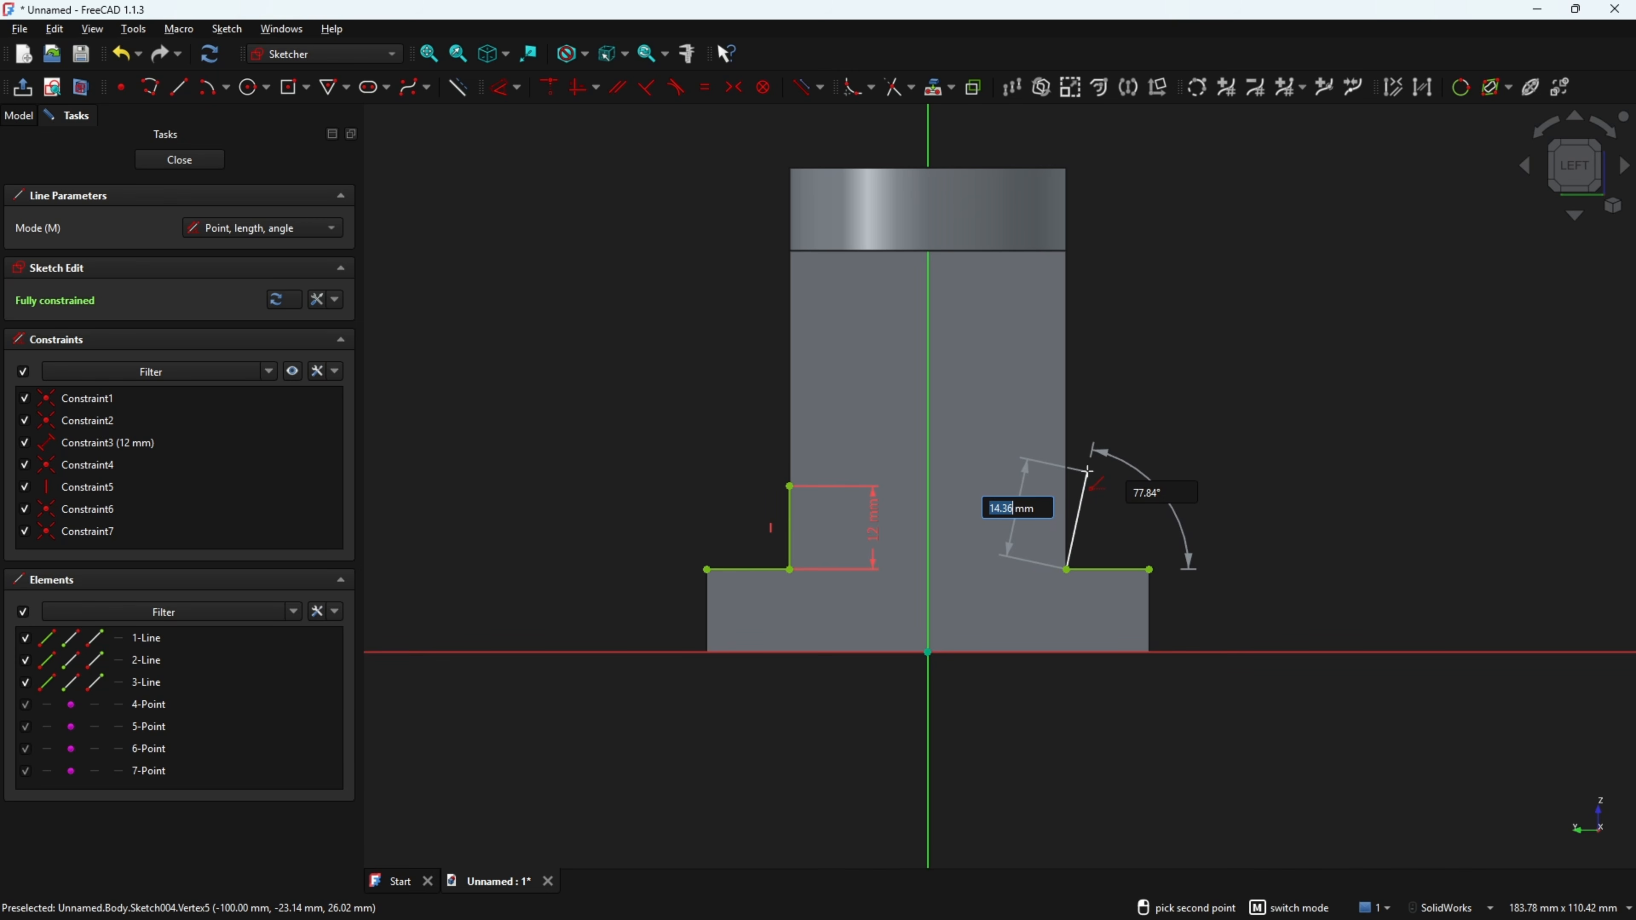
type("12")
key("Tab")
type("90")
key("Return")
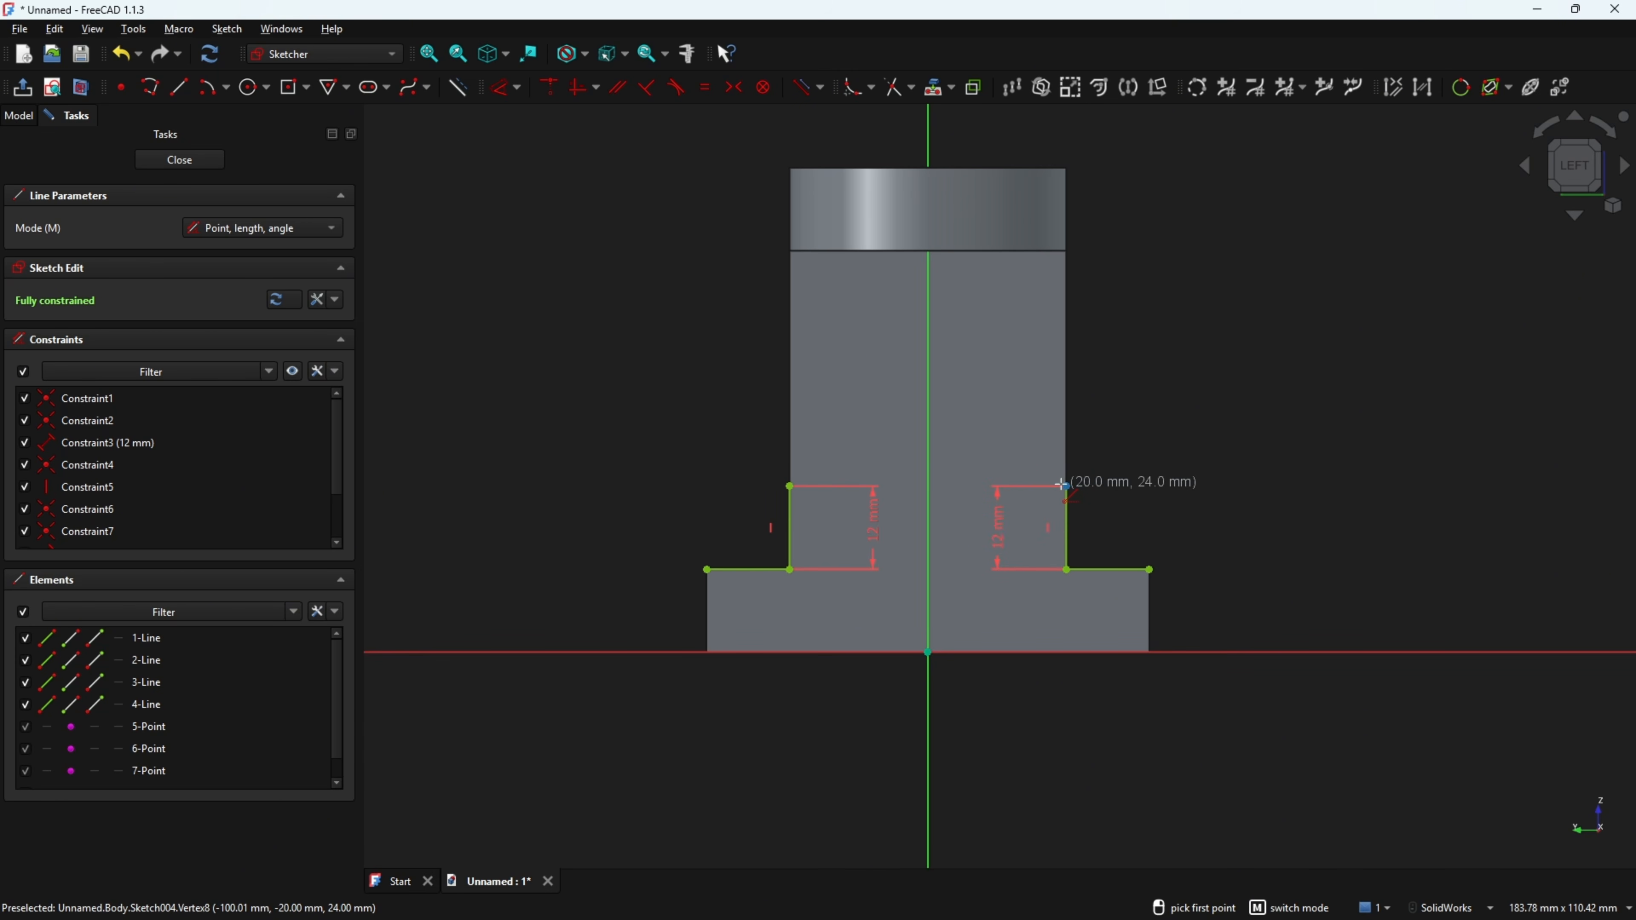
key("Escape")
- Draw a concave three-point arc on each side of the upright, joining the ledge's outer corner to the top of the 12 mm line
left_click(226, 87)
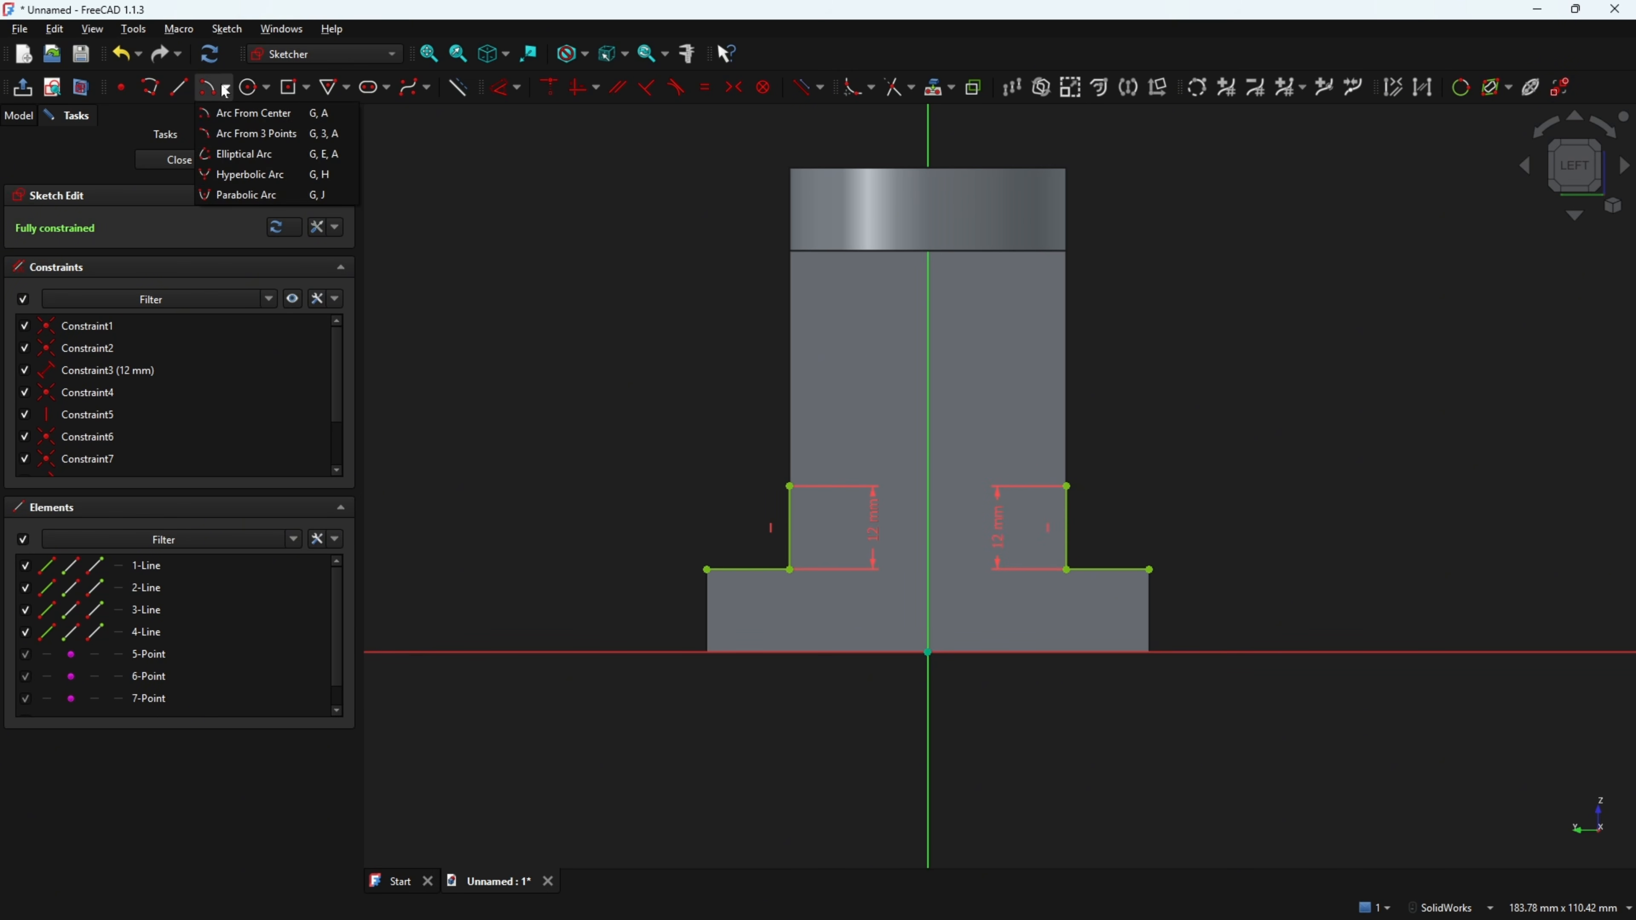
left_click(233, 134)
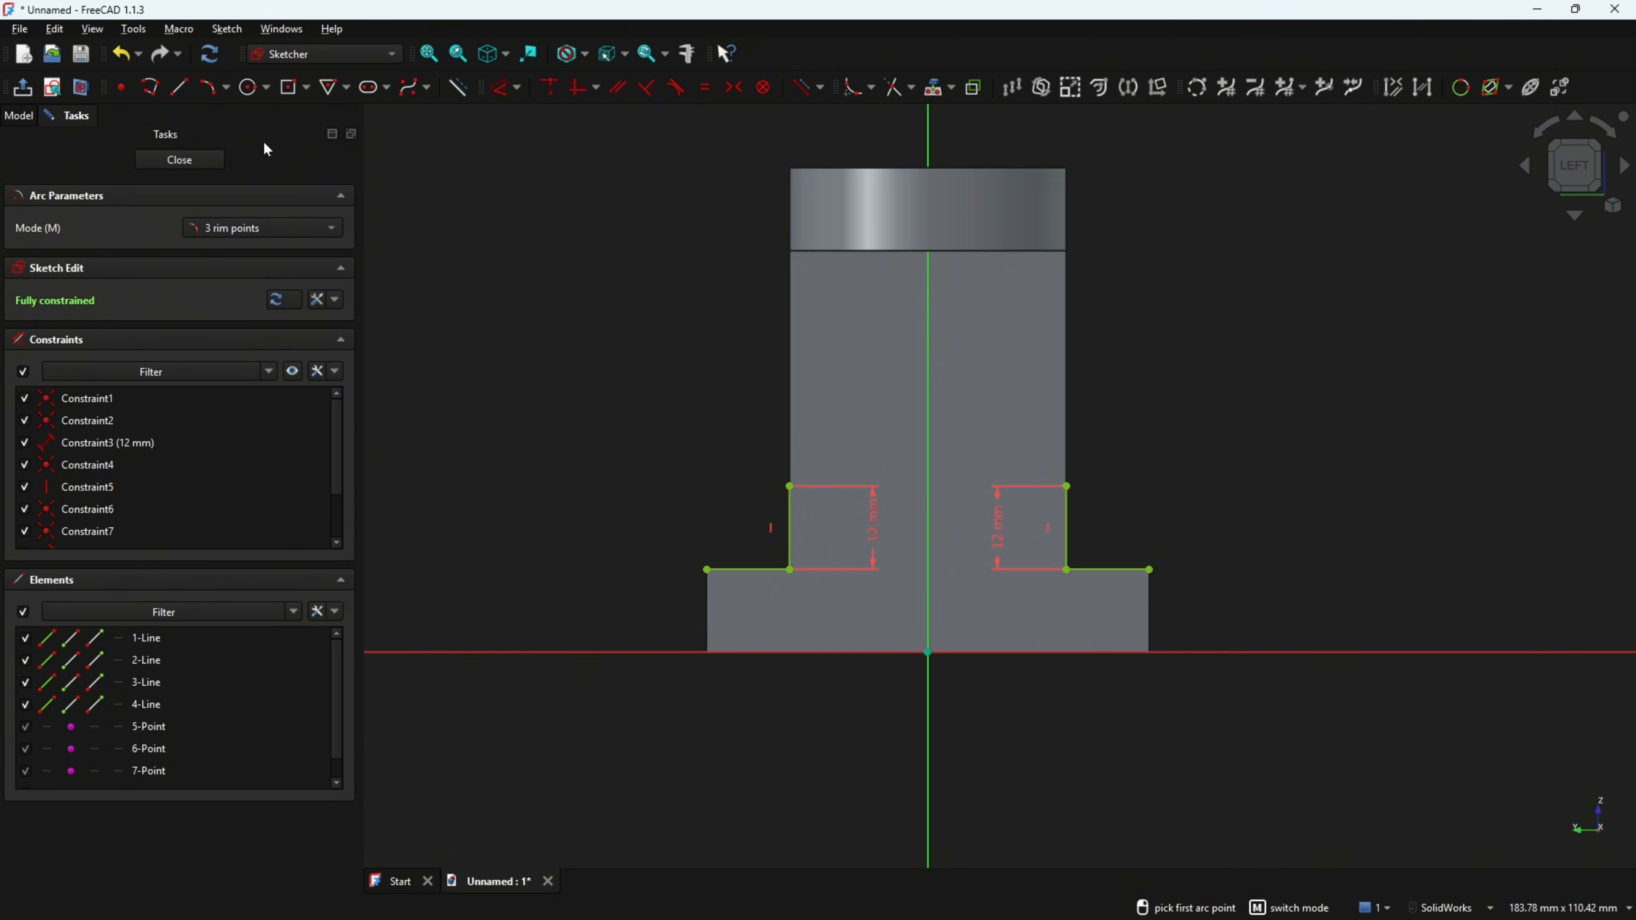
left_click(707, 570)
left_click(790, 486)
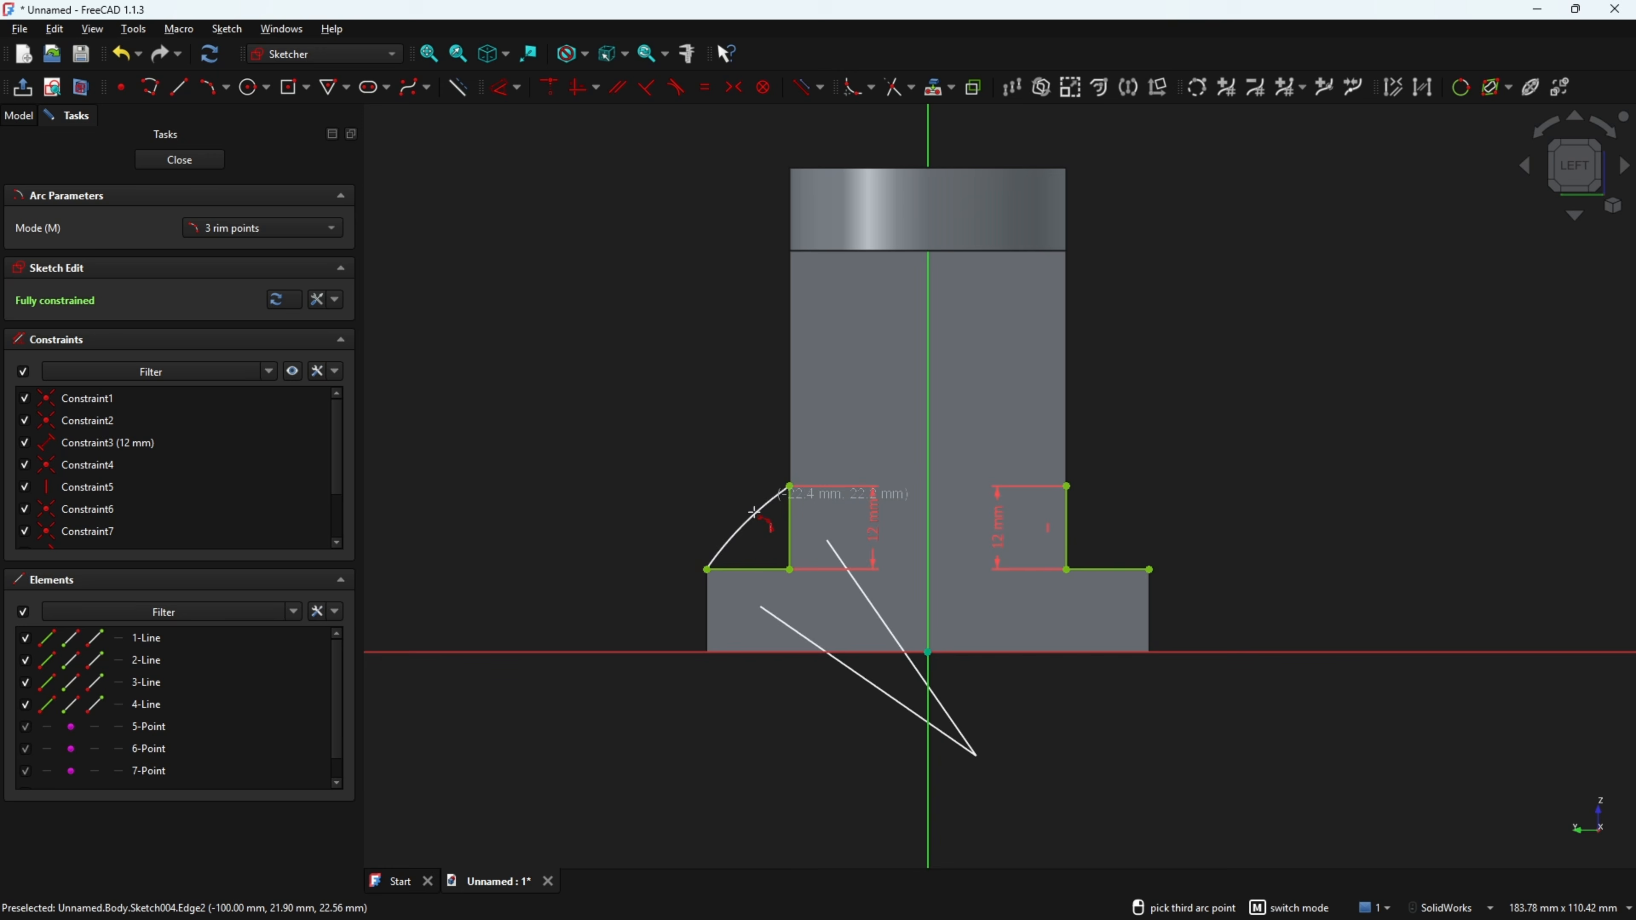
left_click(766, 545)
left_click(1067, 487)
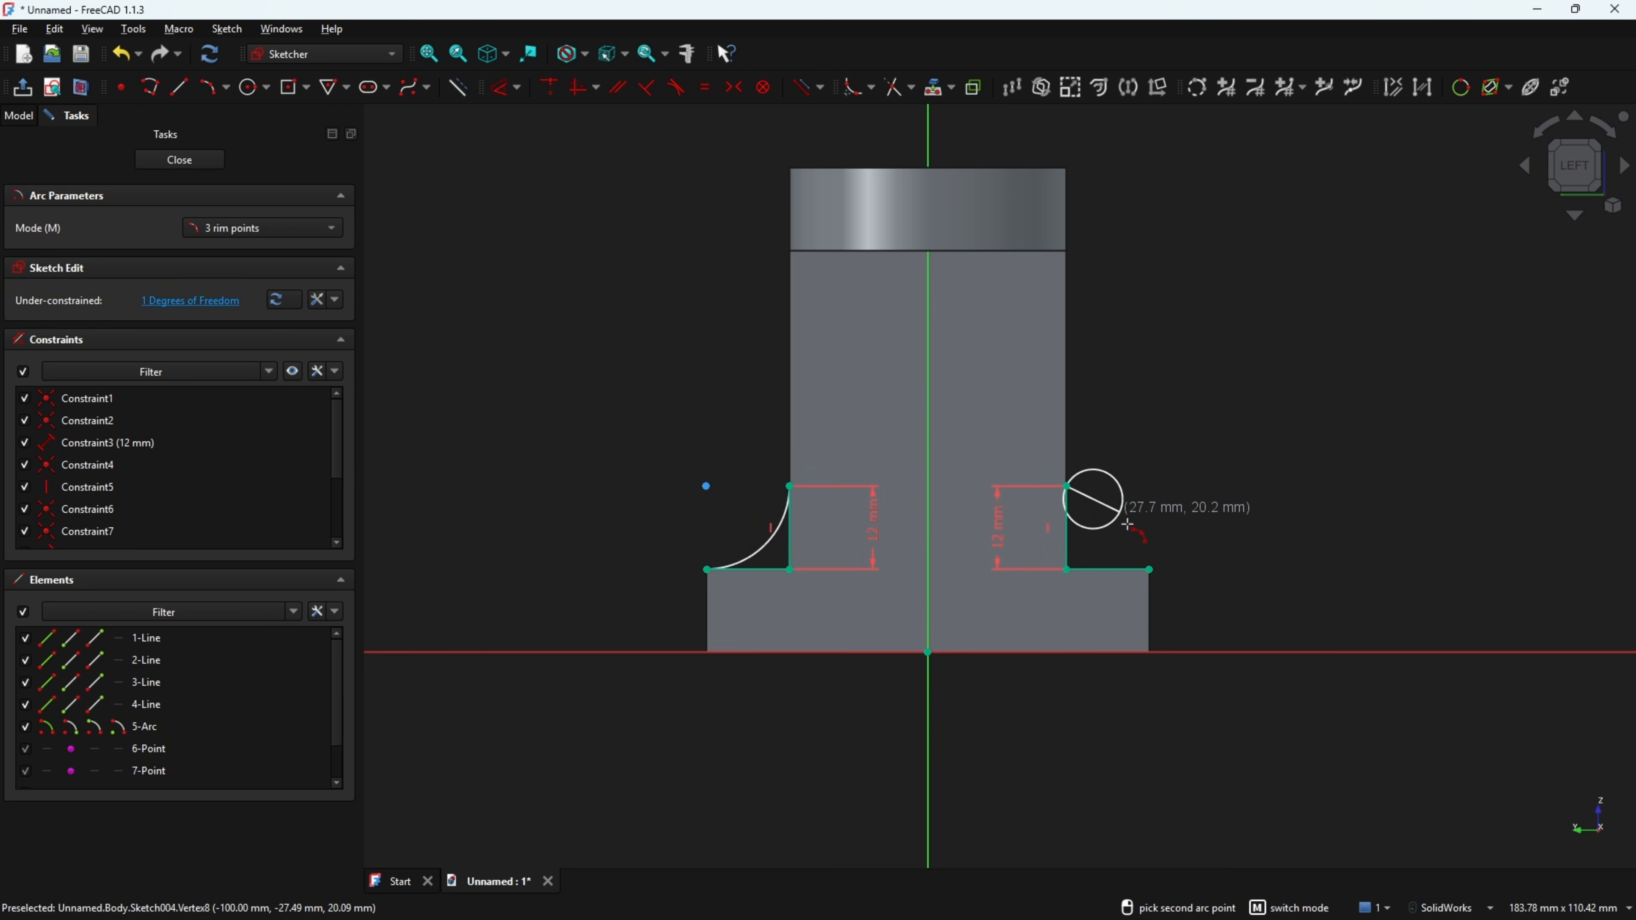
left_click(1149, 569)
left_click(1093, 540)
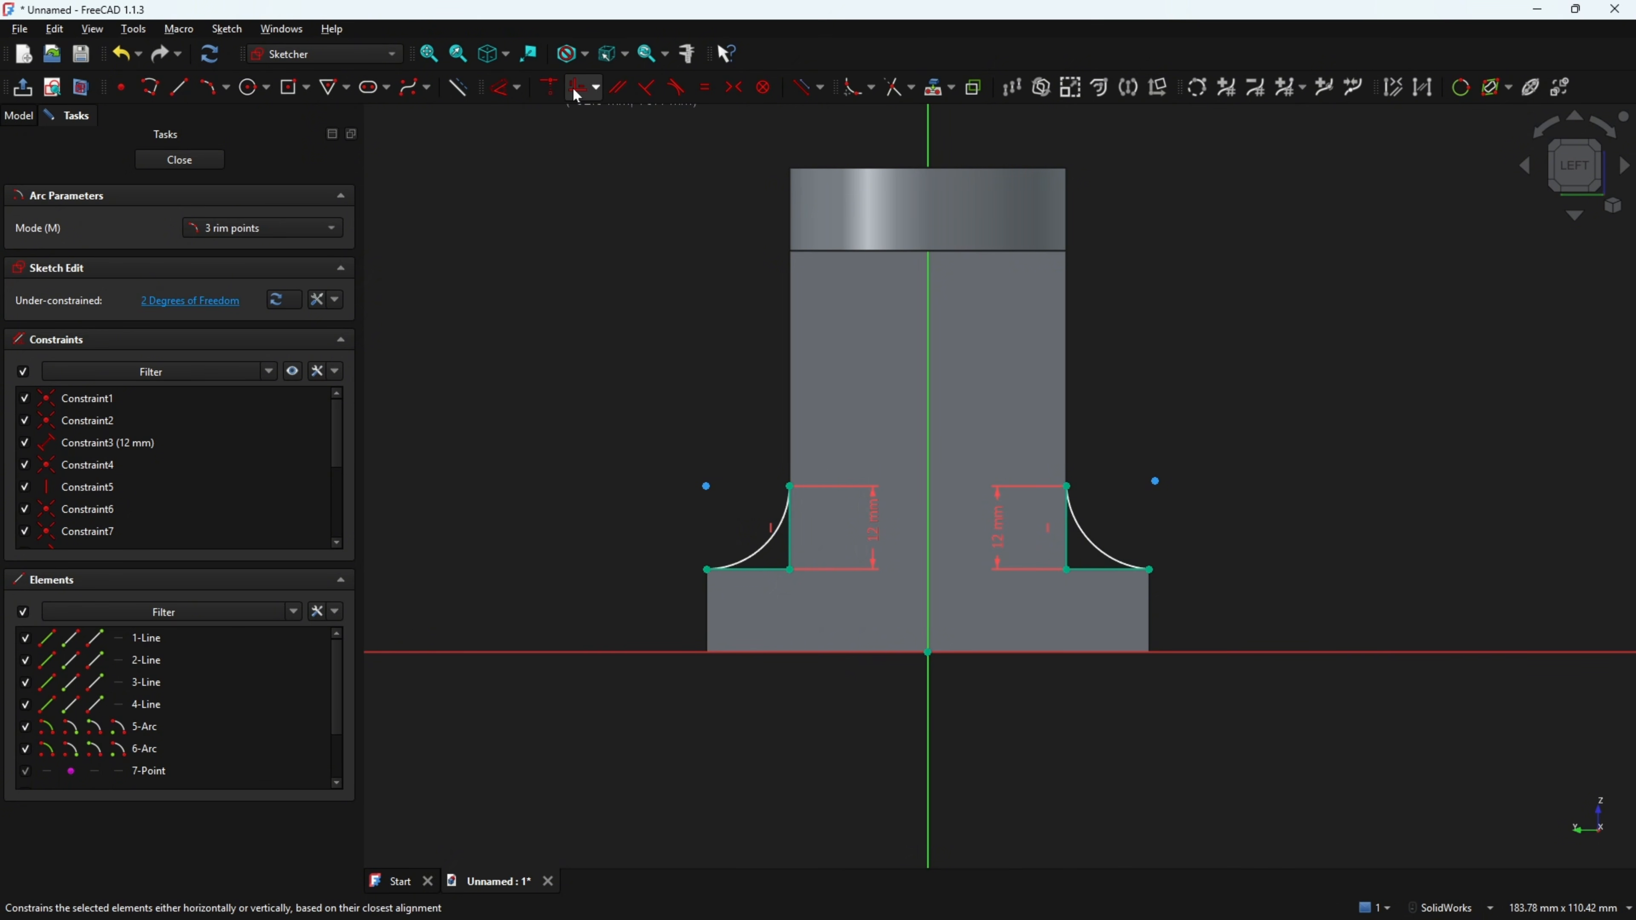
- Constrain each arc's centre horizontally to the upper endpoint of its 12 mm line and close the sketch
left_click(573, 88)
left_click(706, 485)
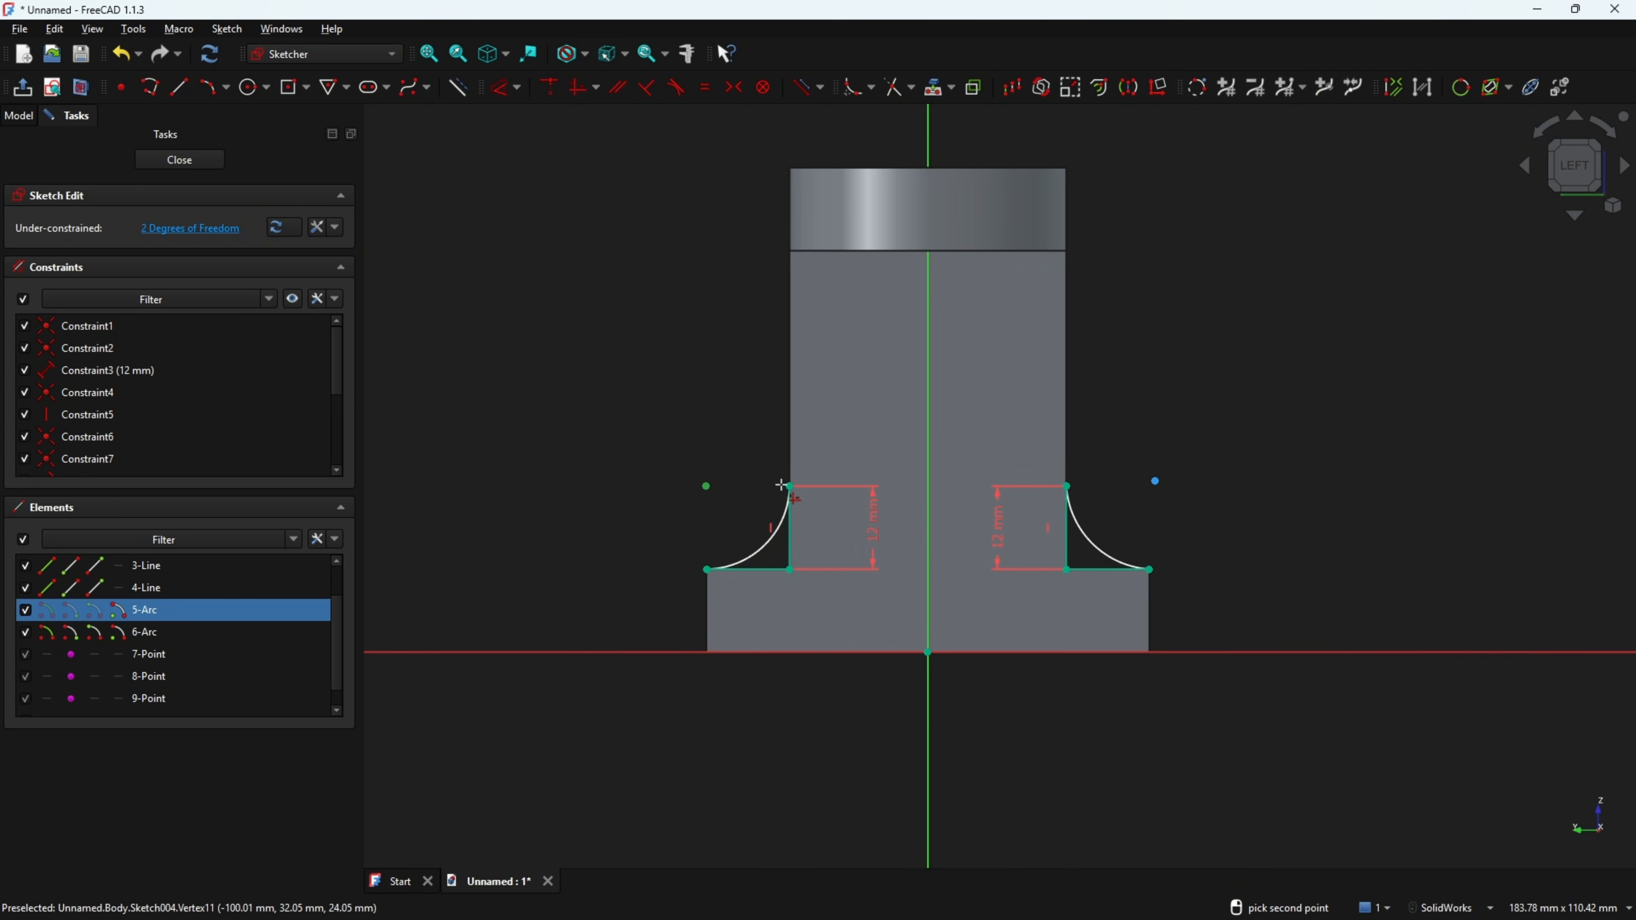
left_click(789, 486)
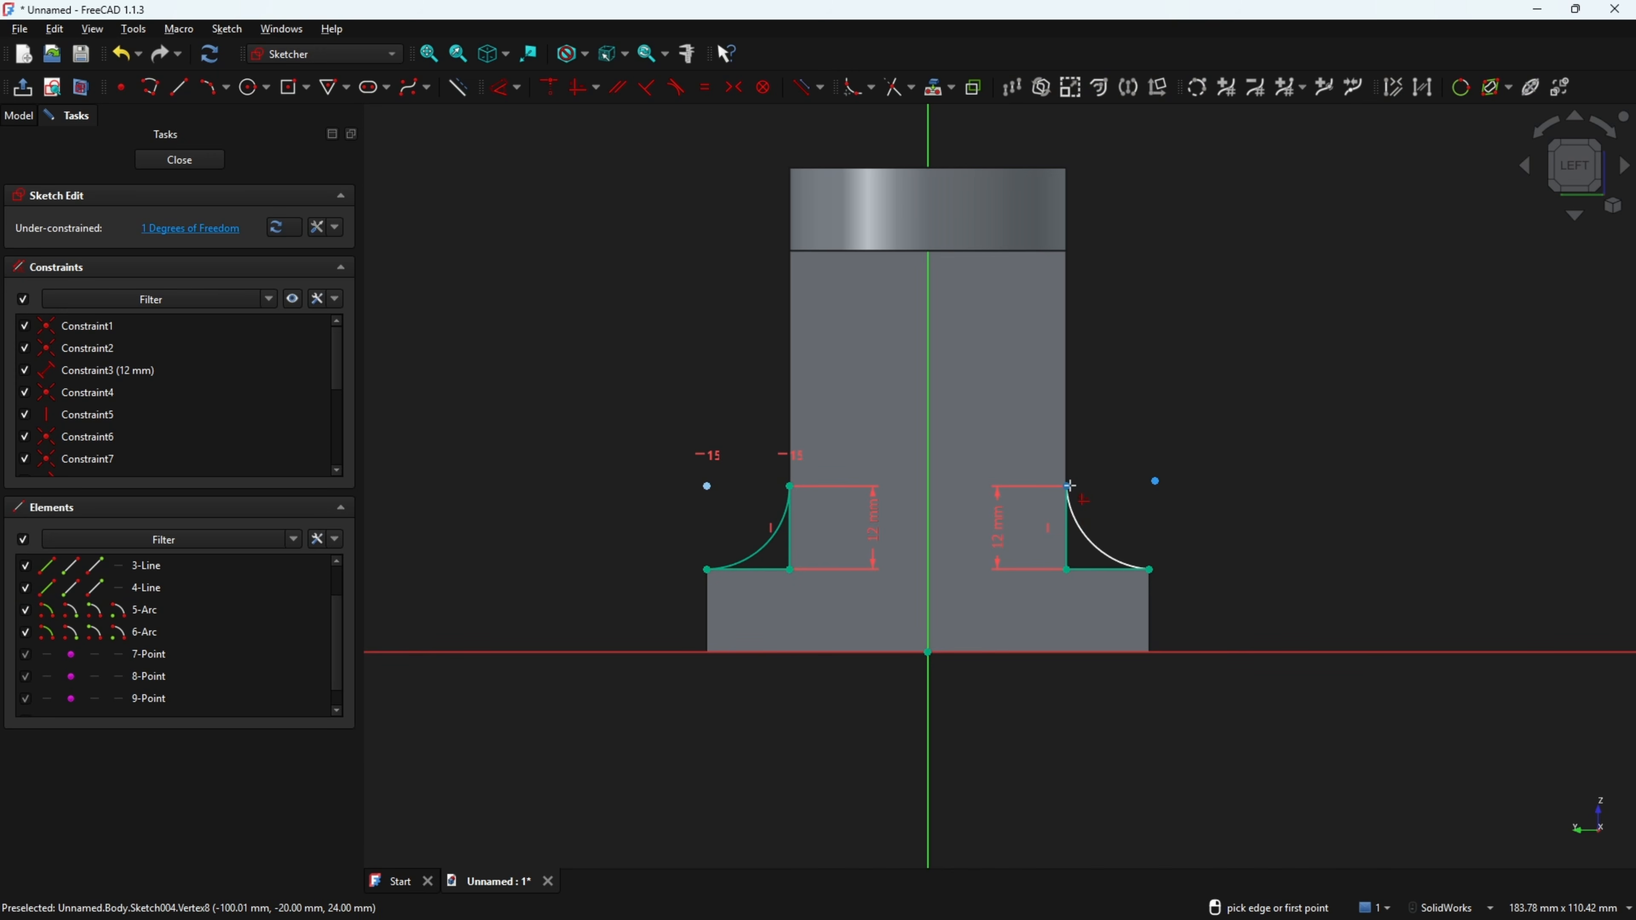
left_click(1067, 486)
left_click(1151, 485)
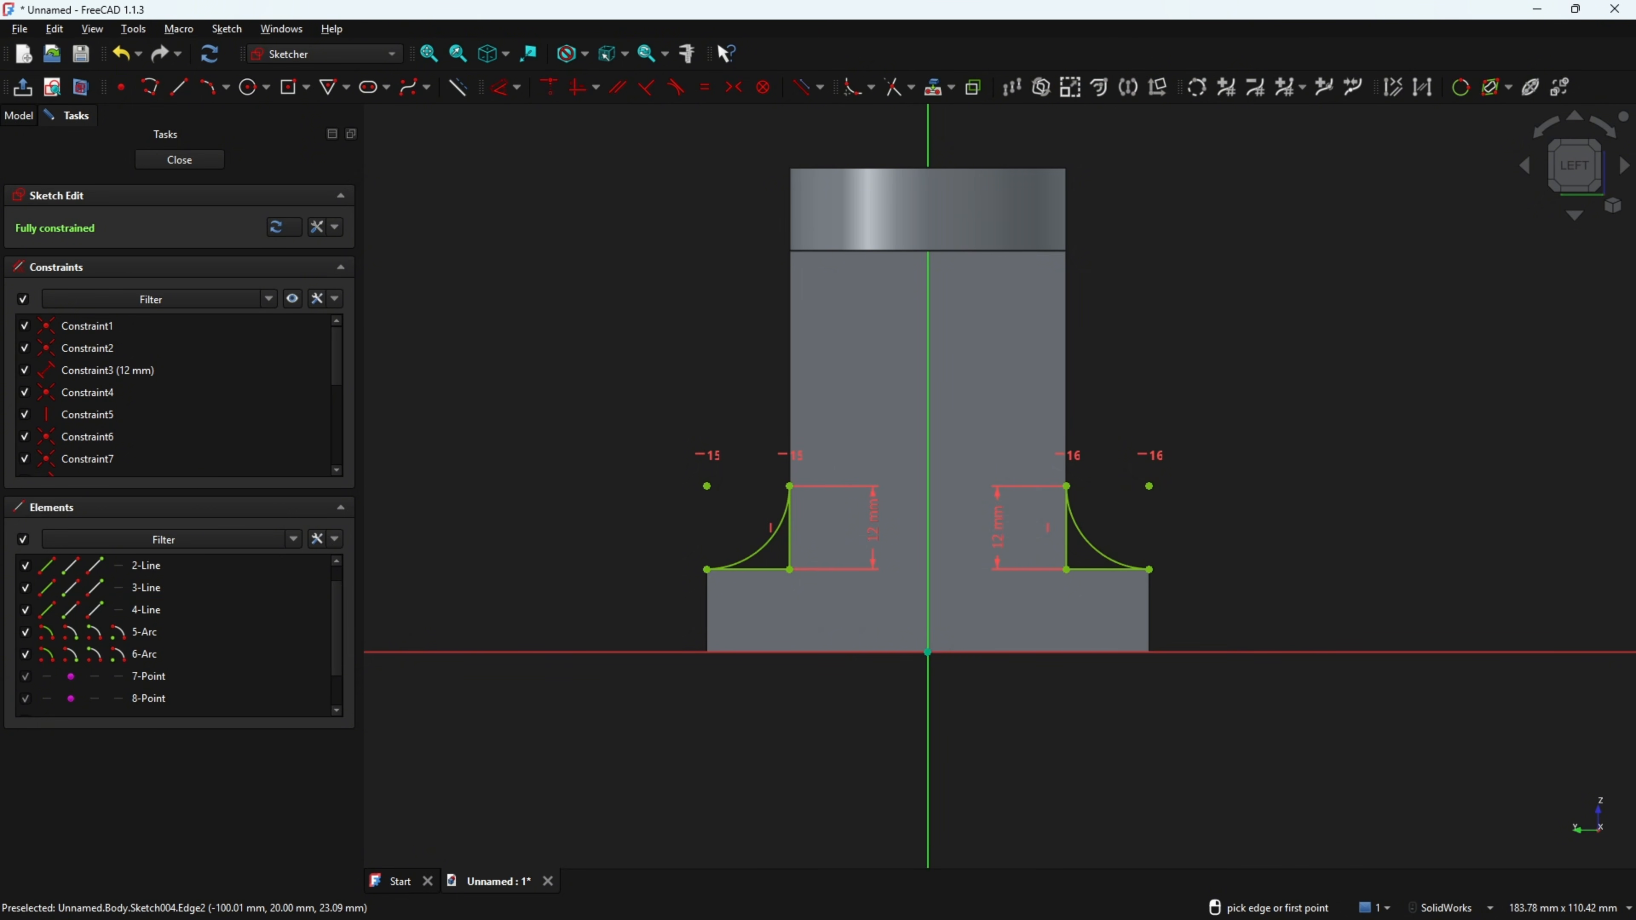
left_click(22, 87)
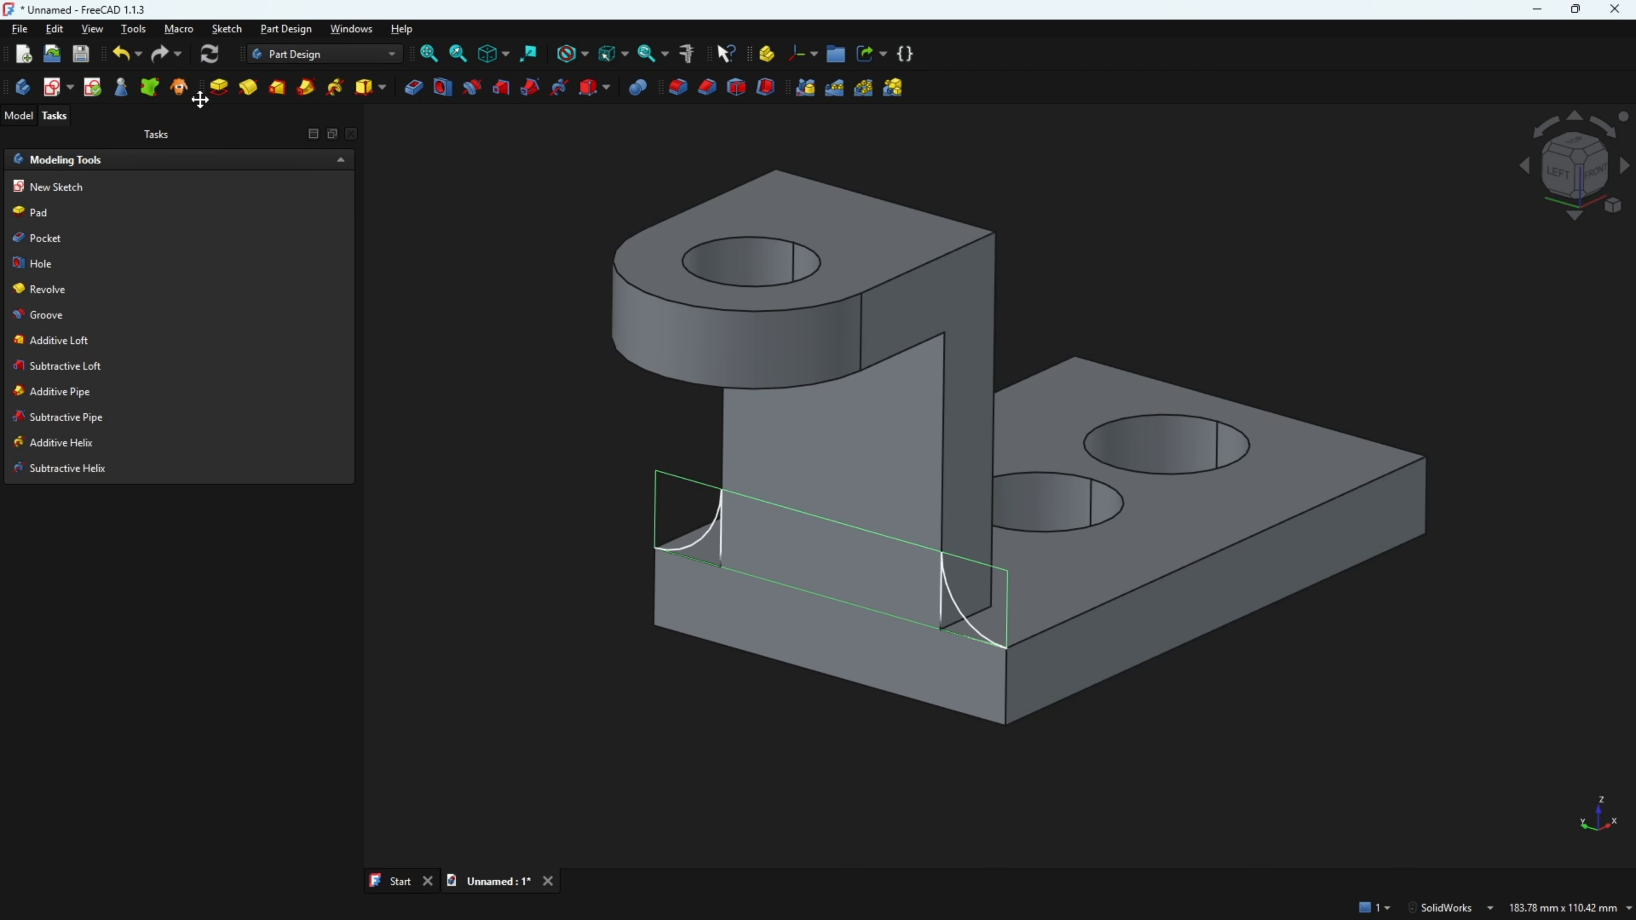
- Pad the fillet profile one-sided by 12 mm in the reversed direction, checking the thickness against the PDF drawing
left_click(219, 86)
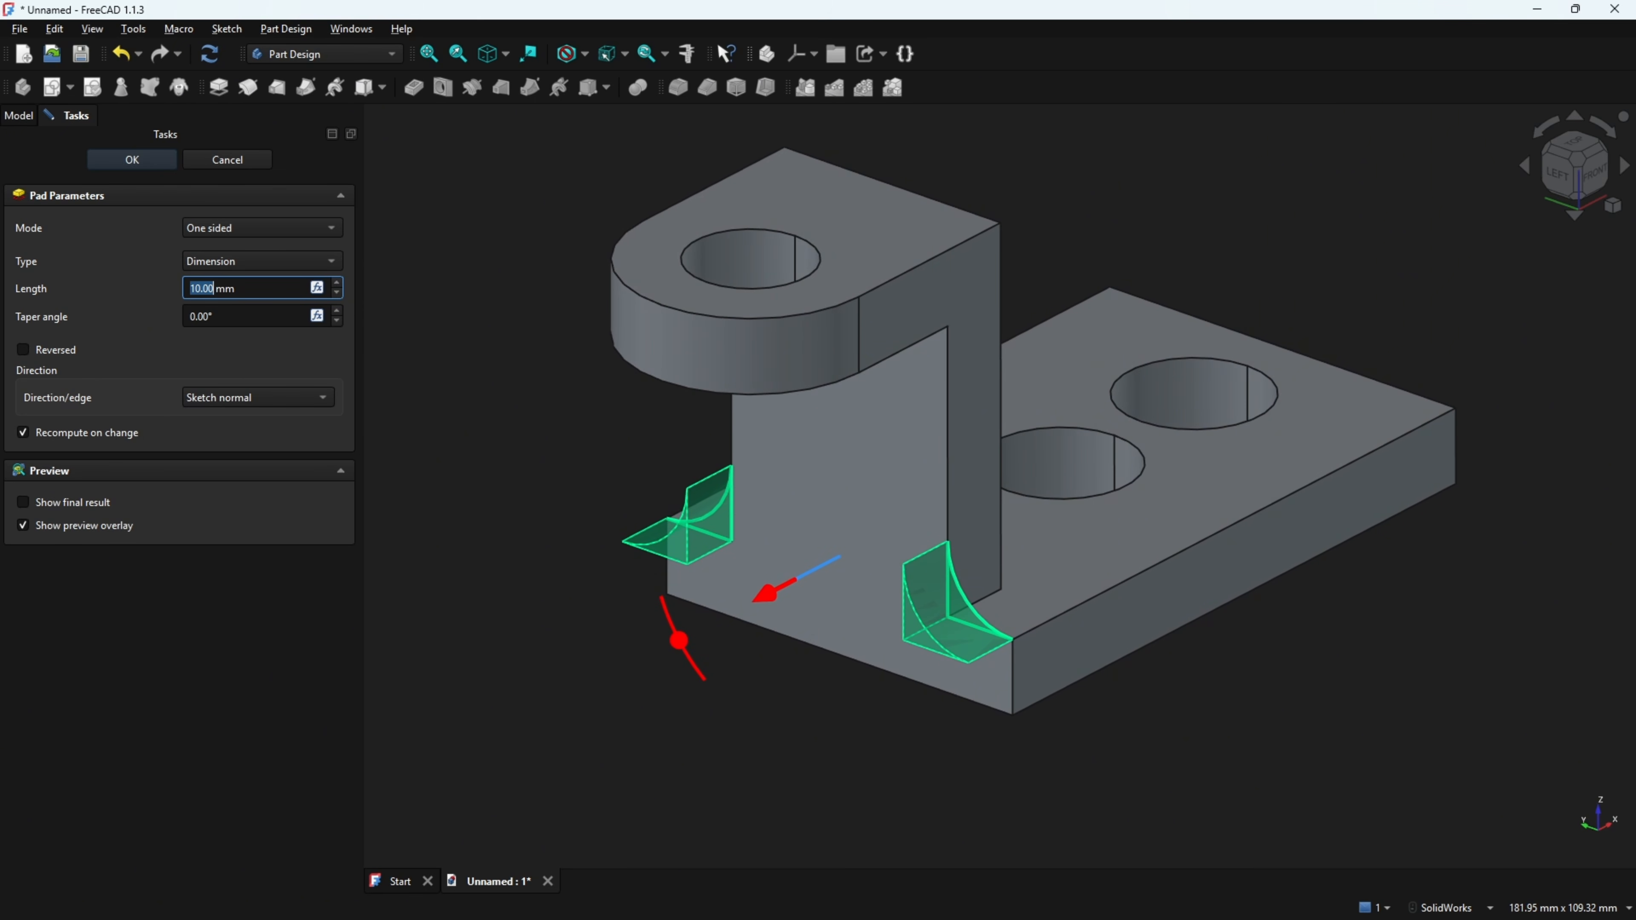
key("alt+Tab")
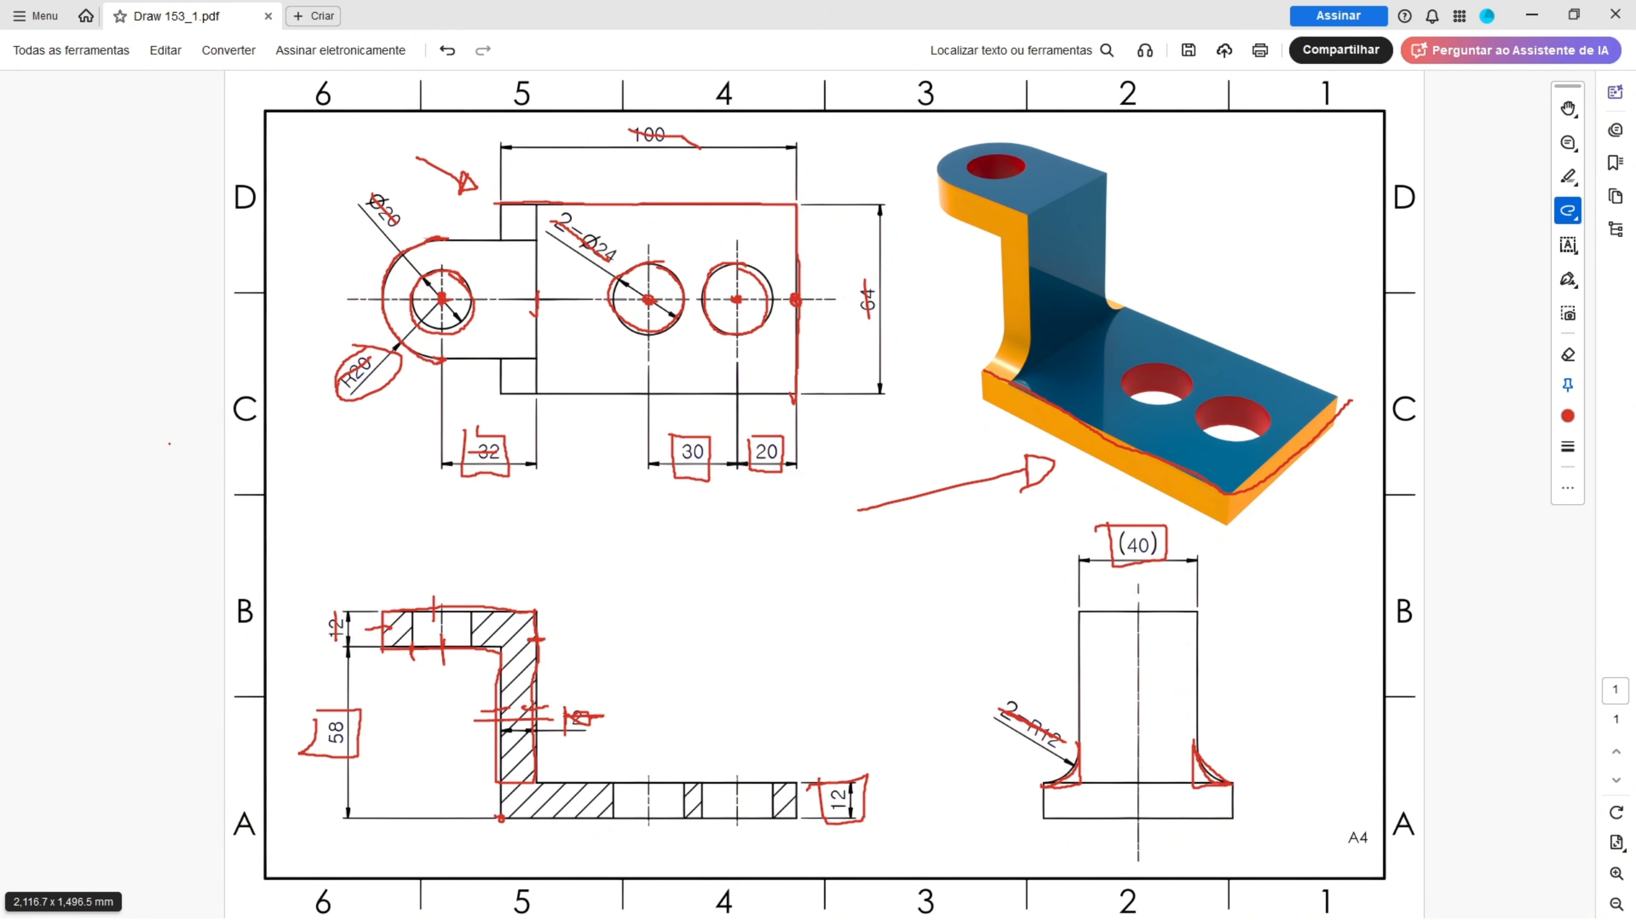
key("alt+Tab")
key("ctrl+a")
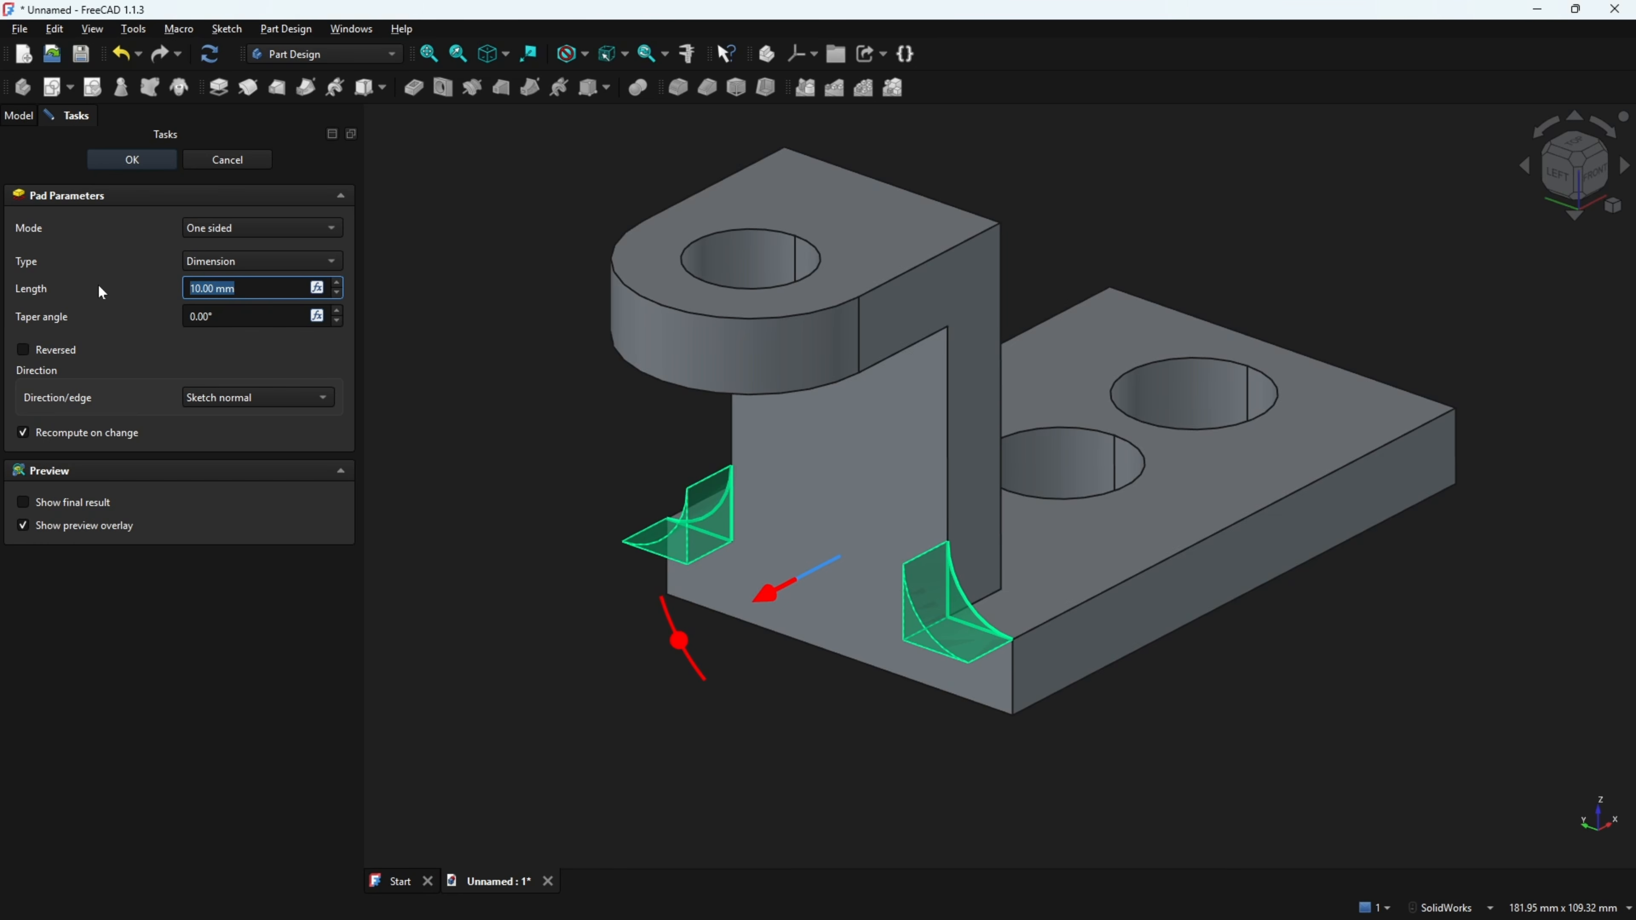
type("12")
key("Return")
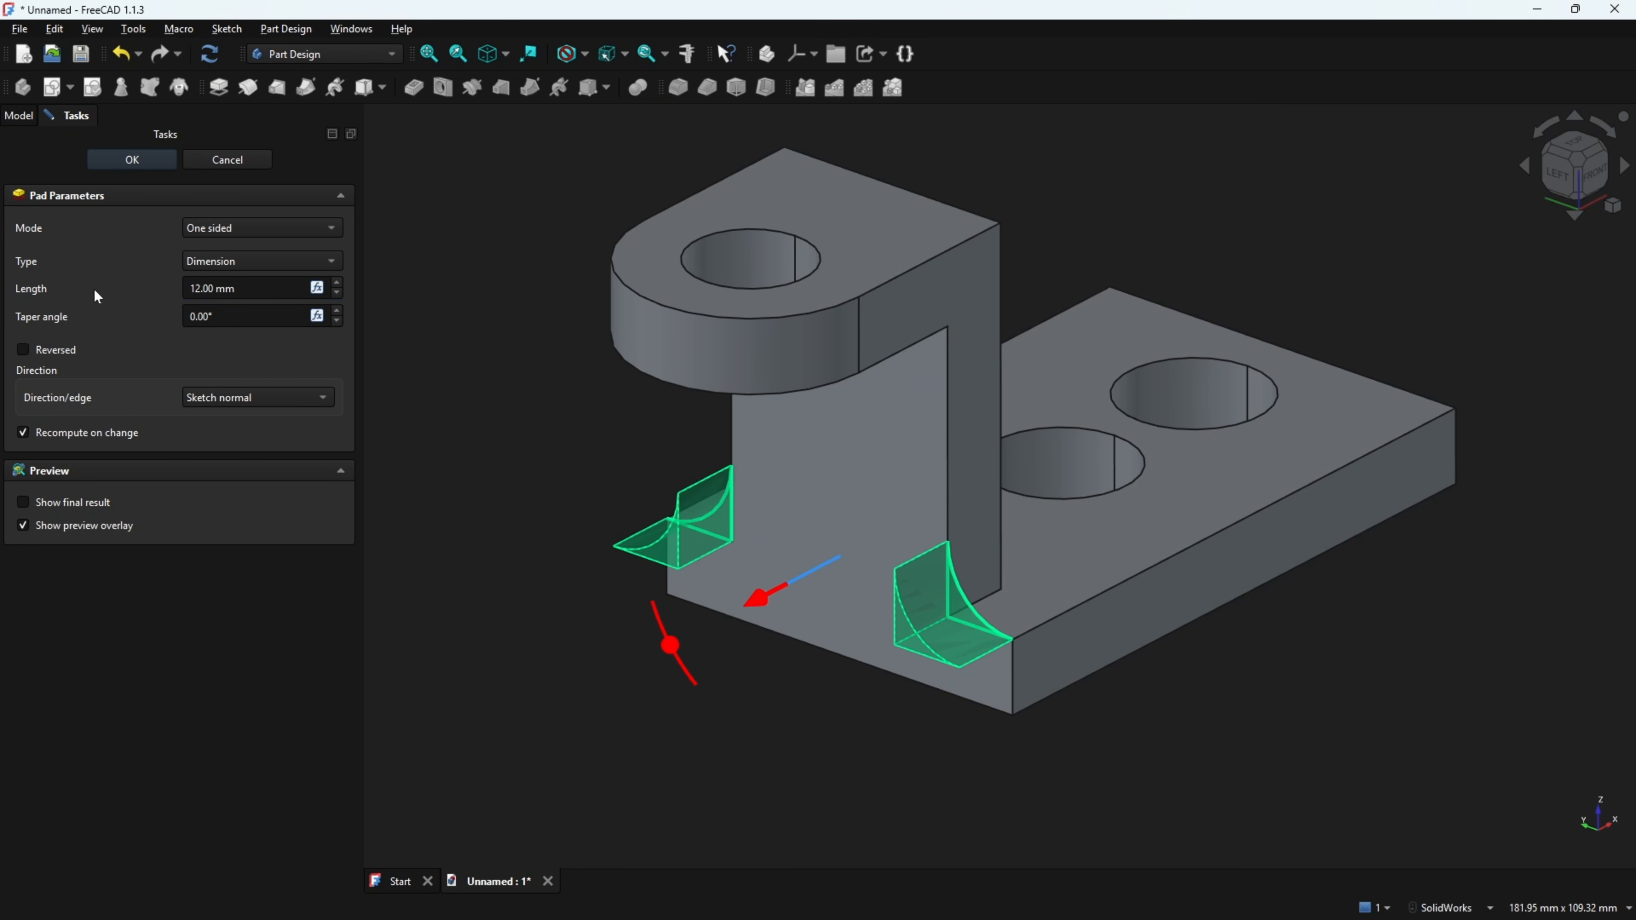
left_click(23, 352)
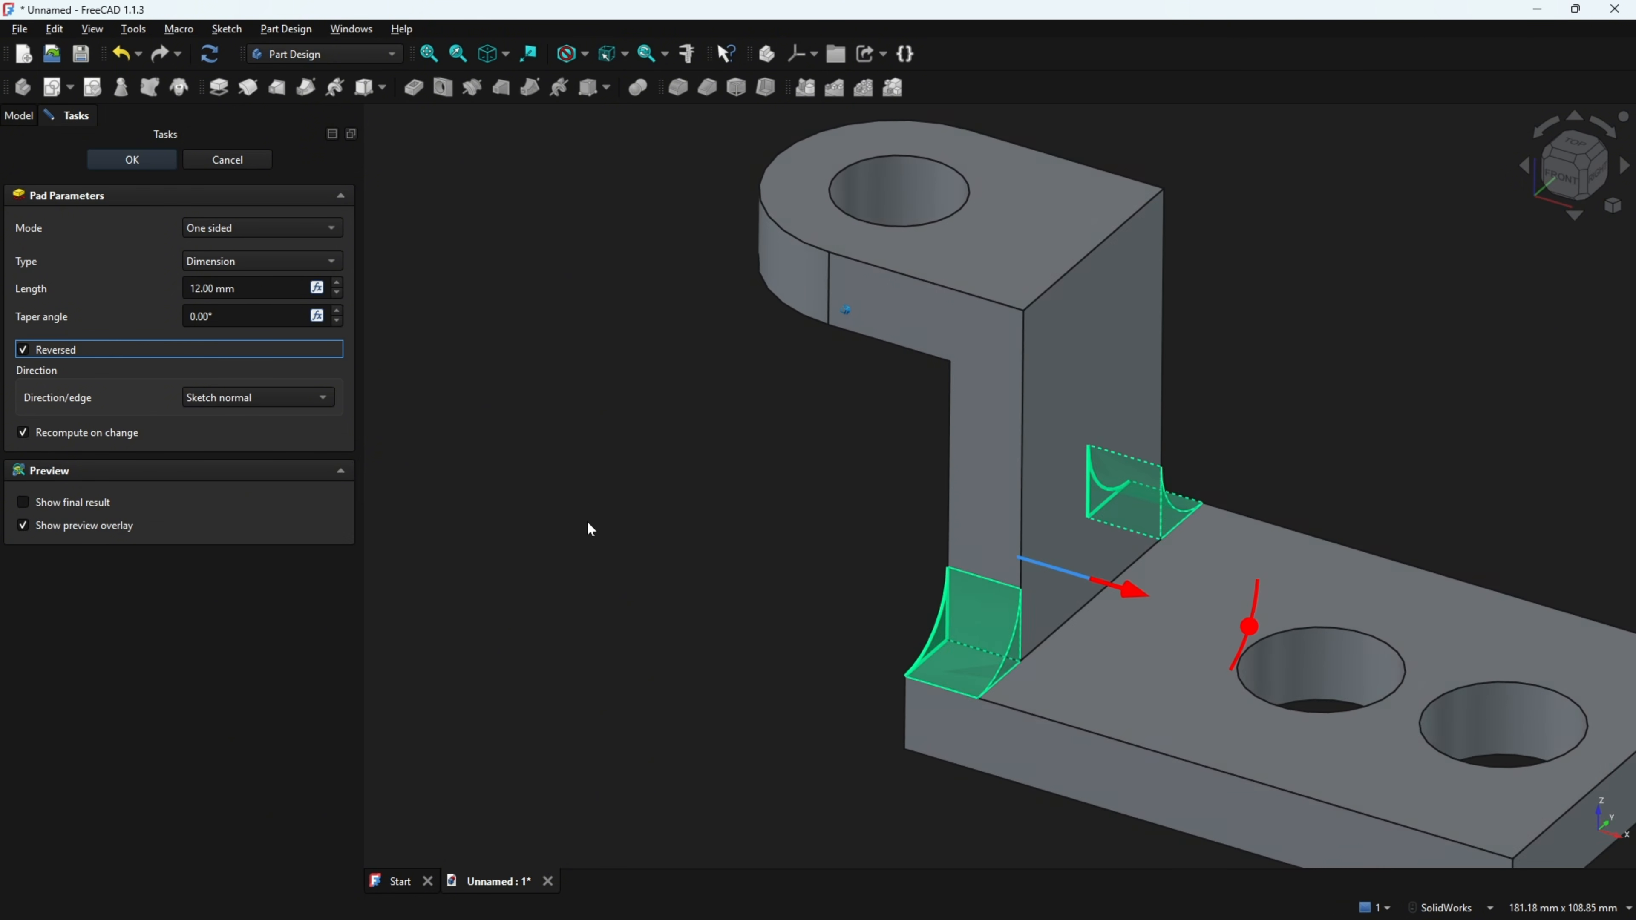
left_click(152, 161)
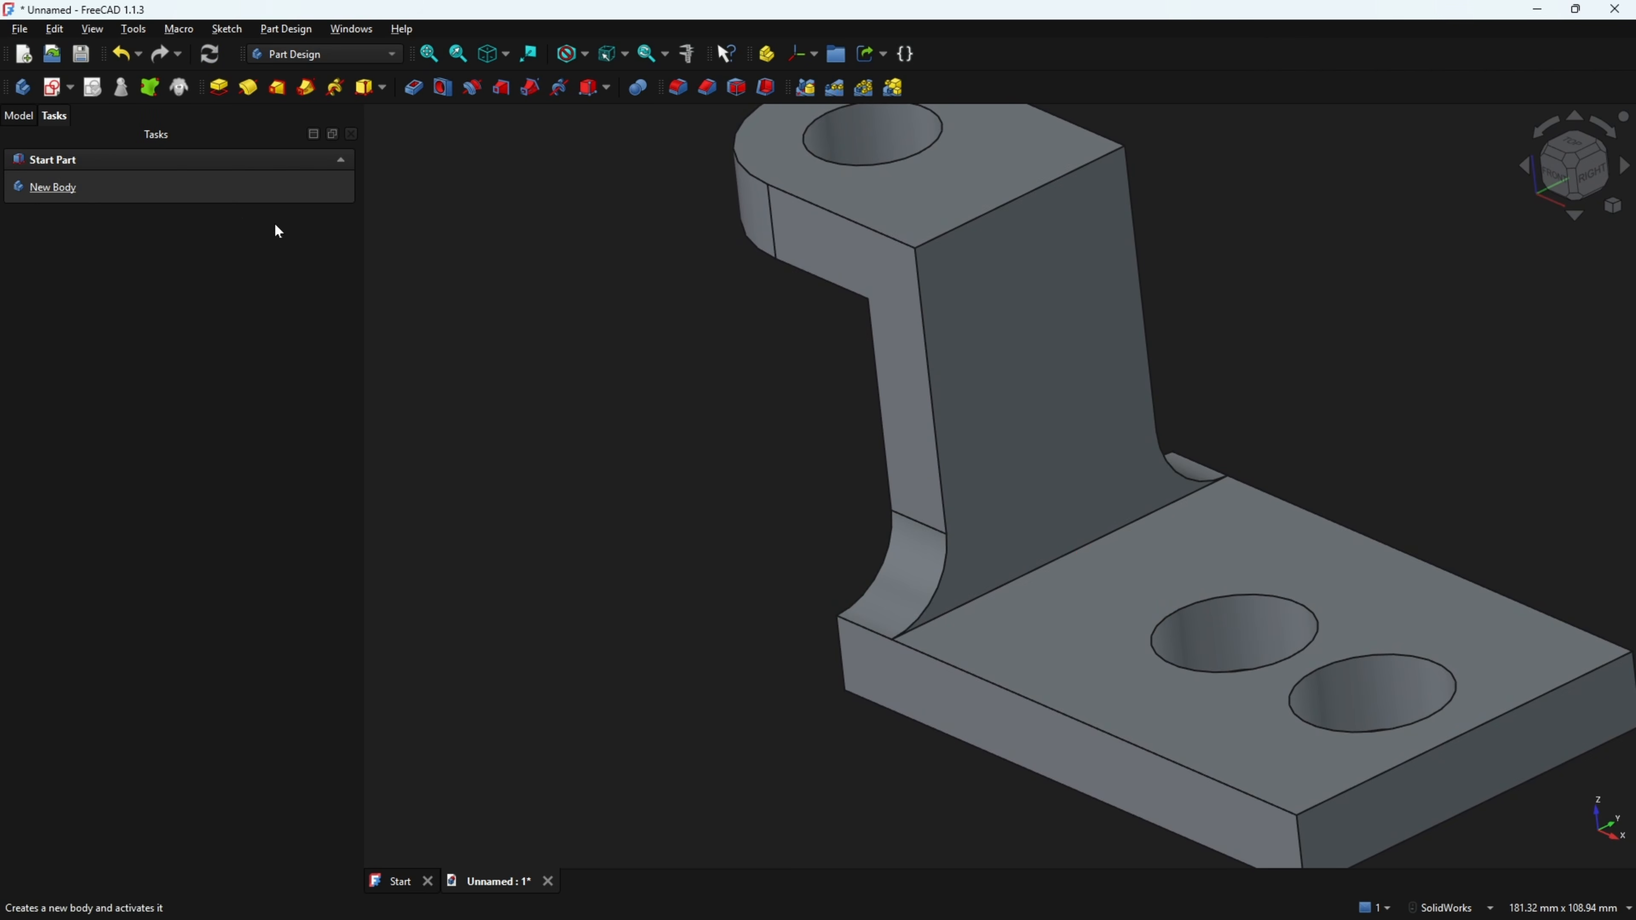
- Inspect the finished bracket and display its feature tree
scroll(638, 436, "down", 3)
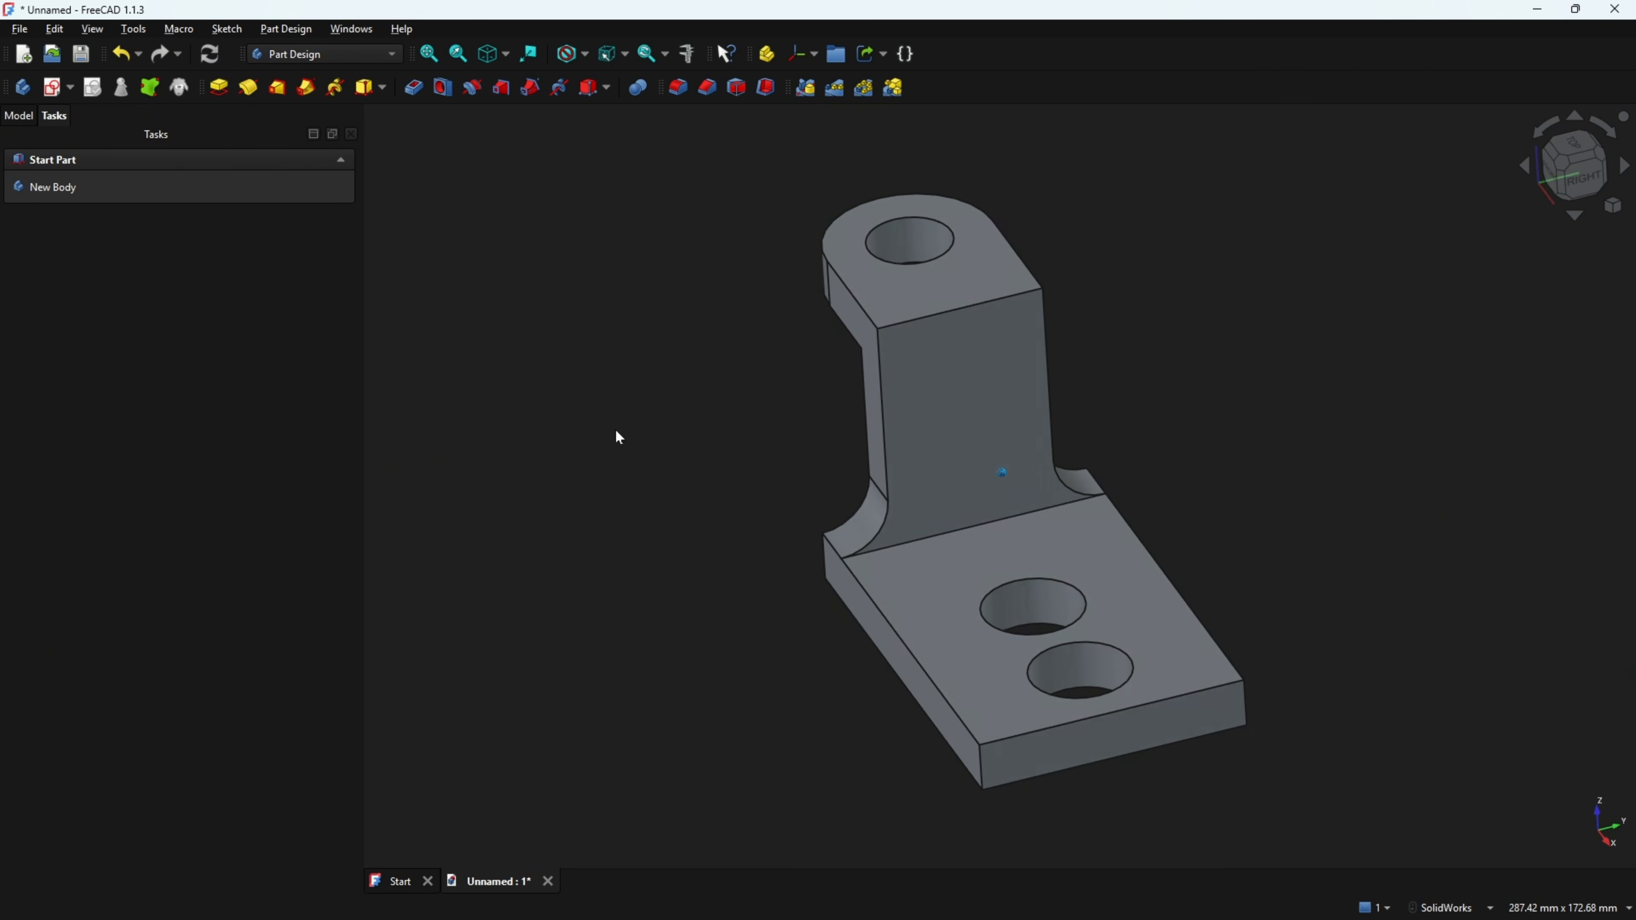
left_click(26, 119)
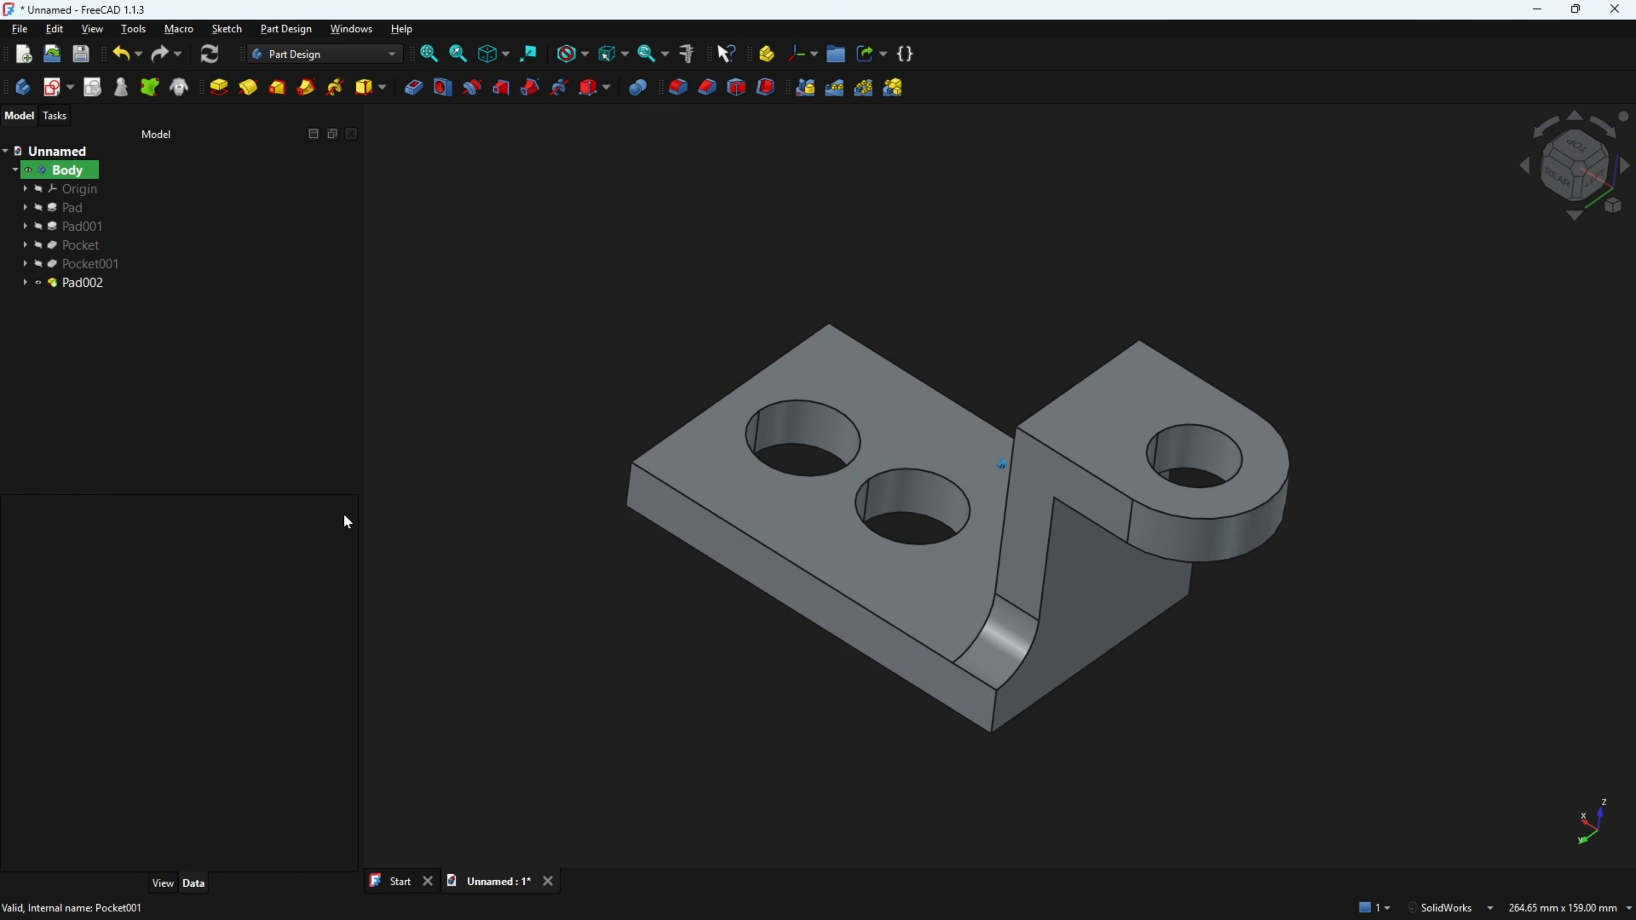